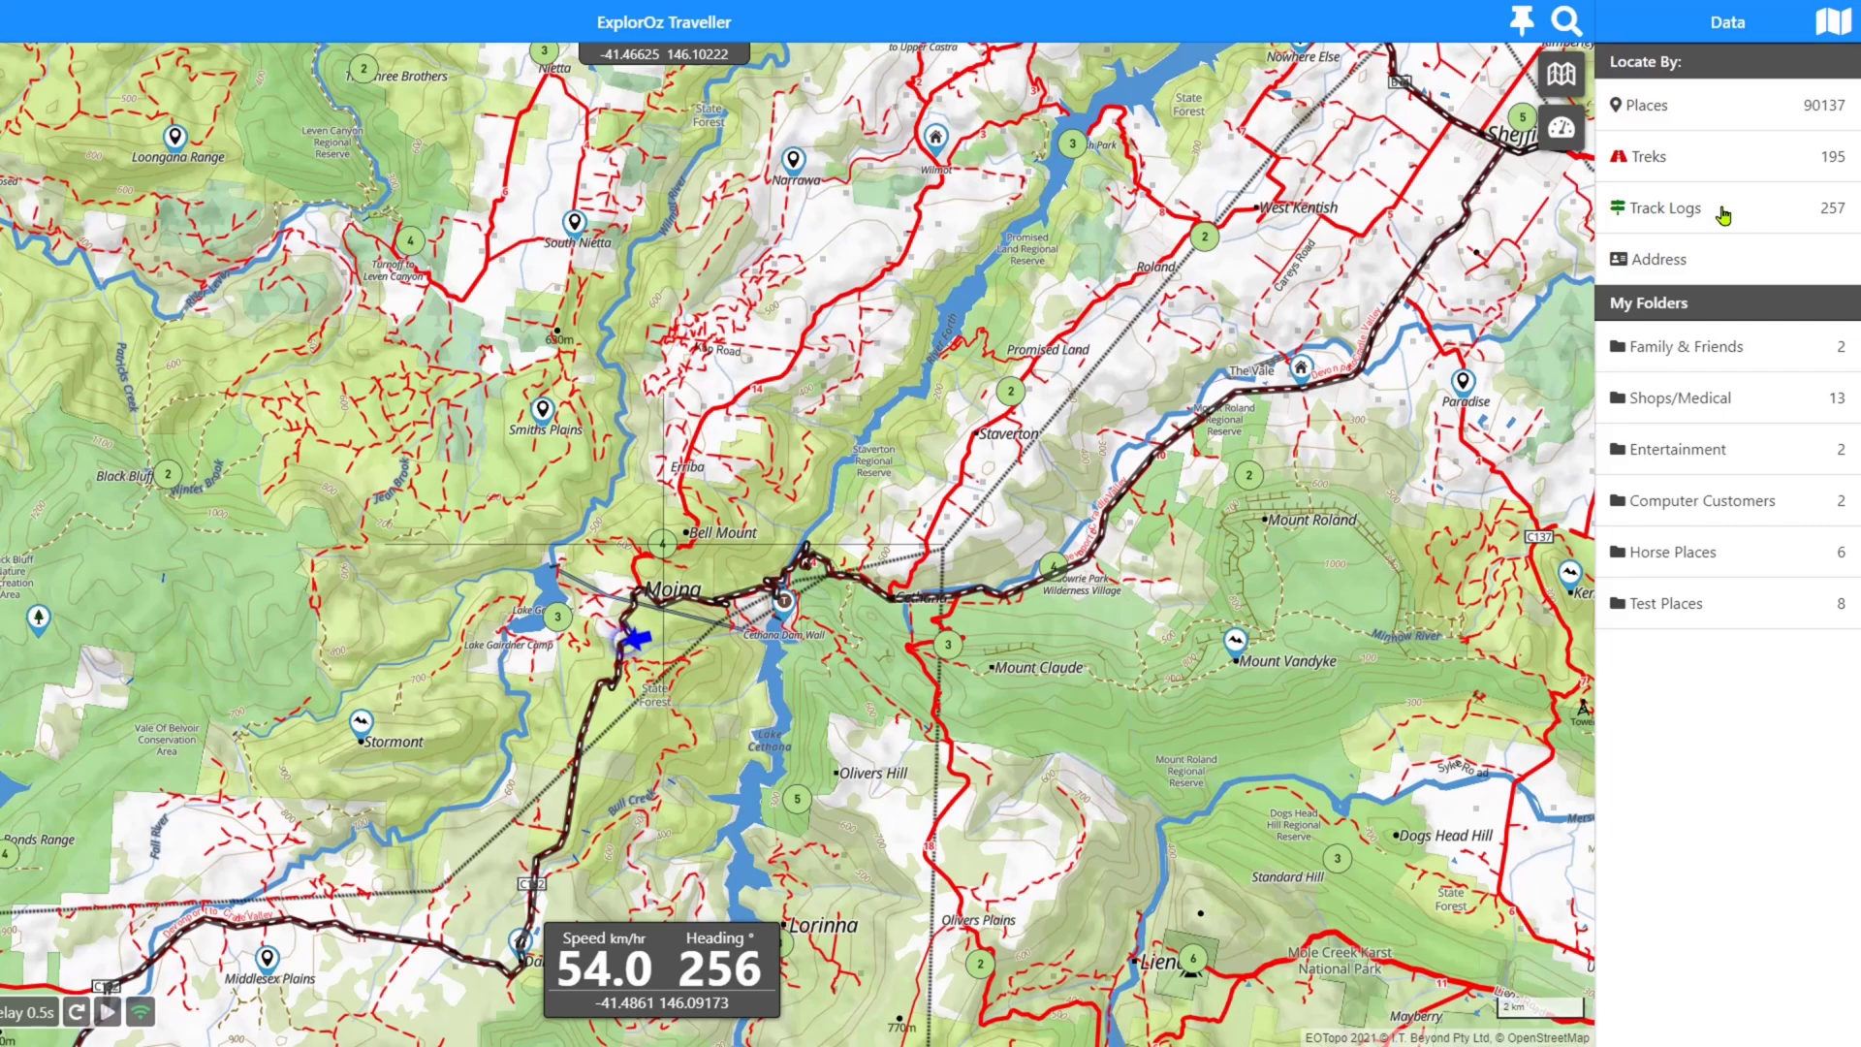
Open the track logs, look through the personal and shared lists, and return to the personal list.
left_click(1724, 216)
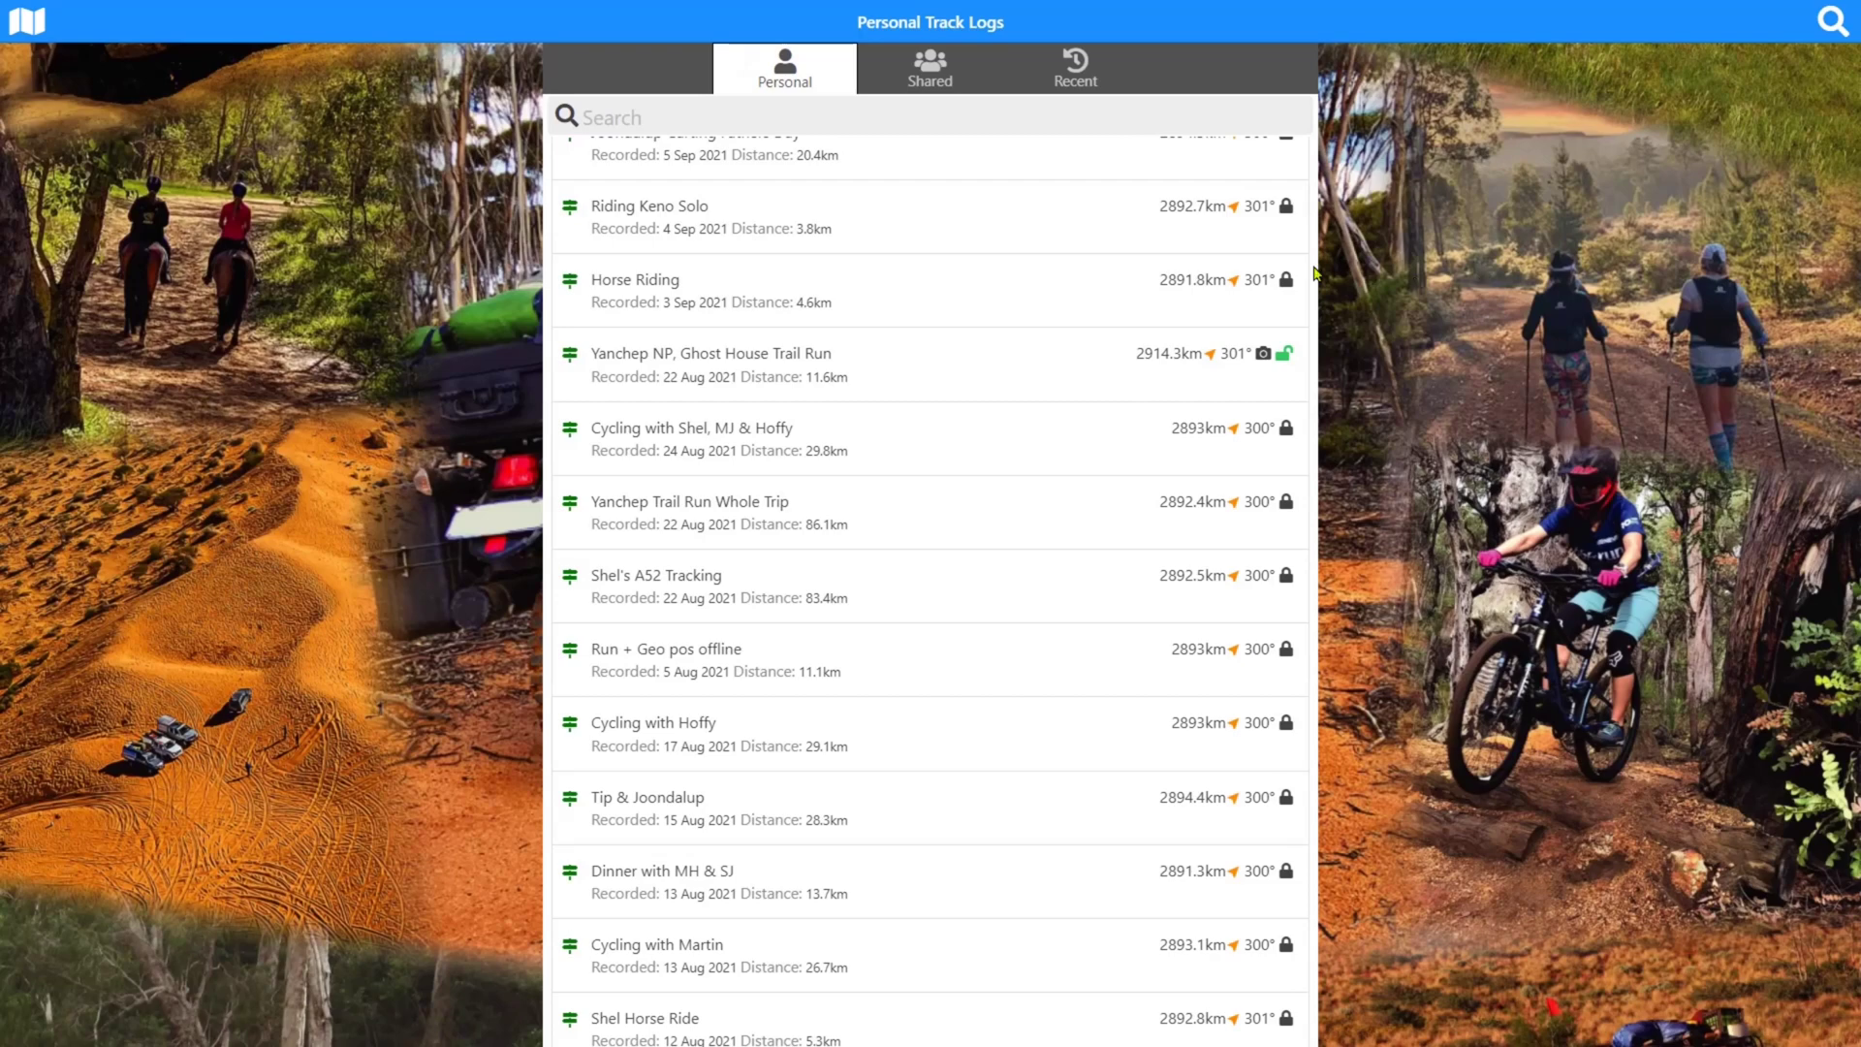
scroll(1056, 328, "up", 5)
scroll(1057, 330, "down", 5)
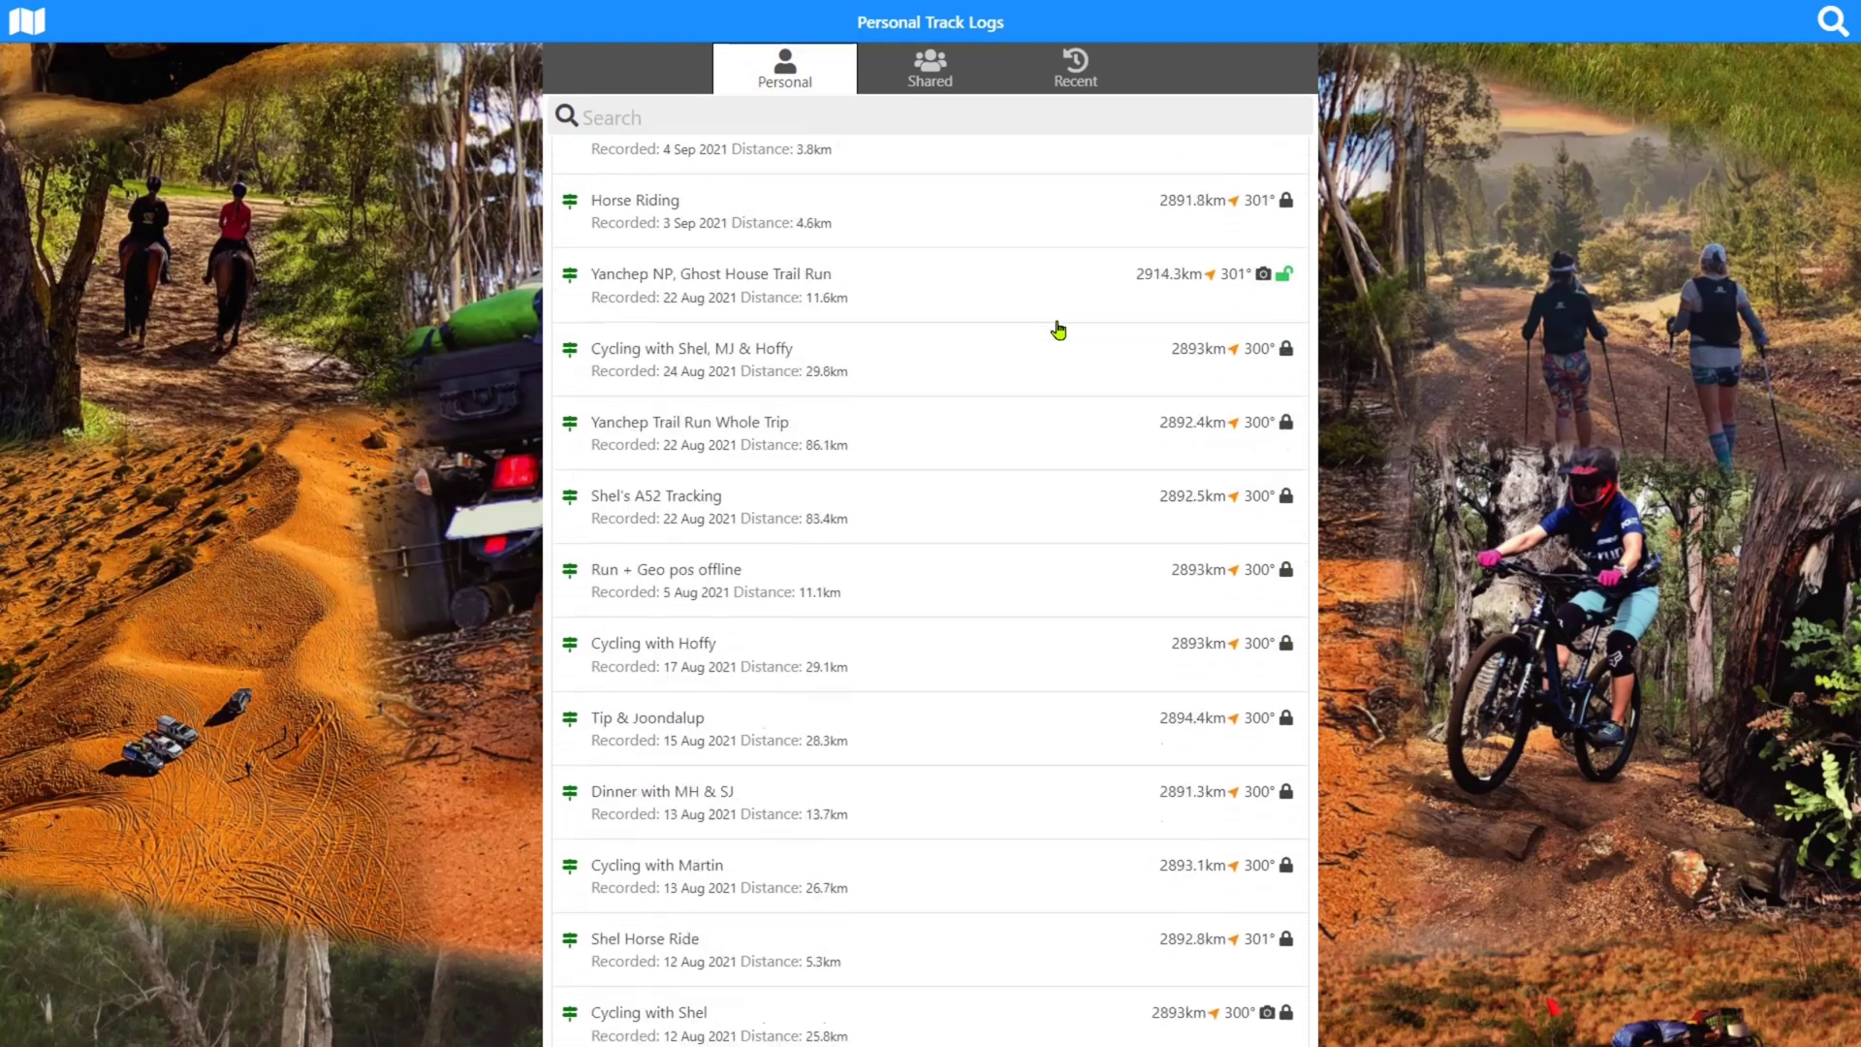
scroll(1058, 330, "up", 8)
scroll(1059, 329, "up", 12)
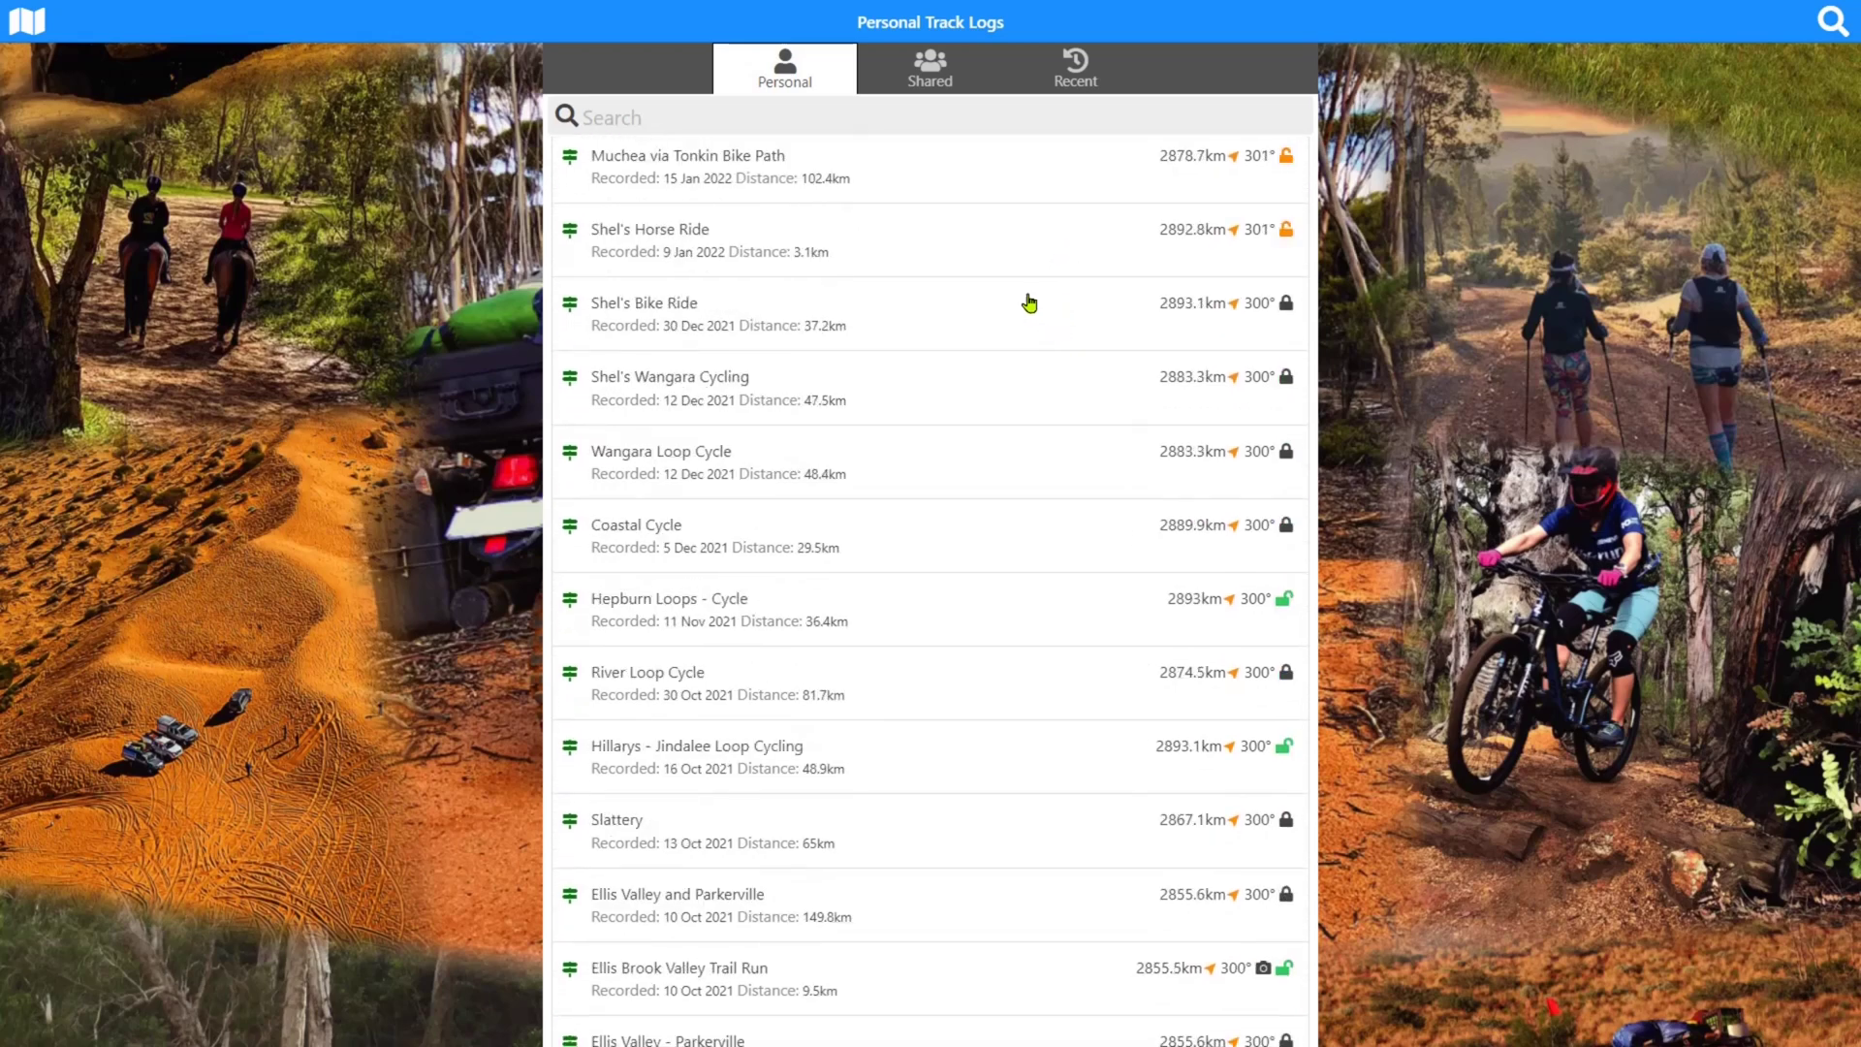
scroll(1027, 300, "up", 5)
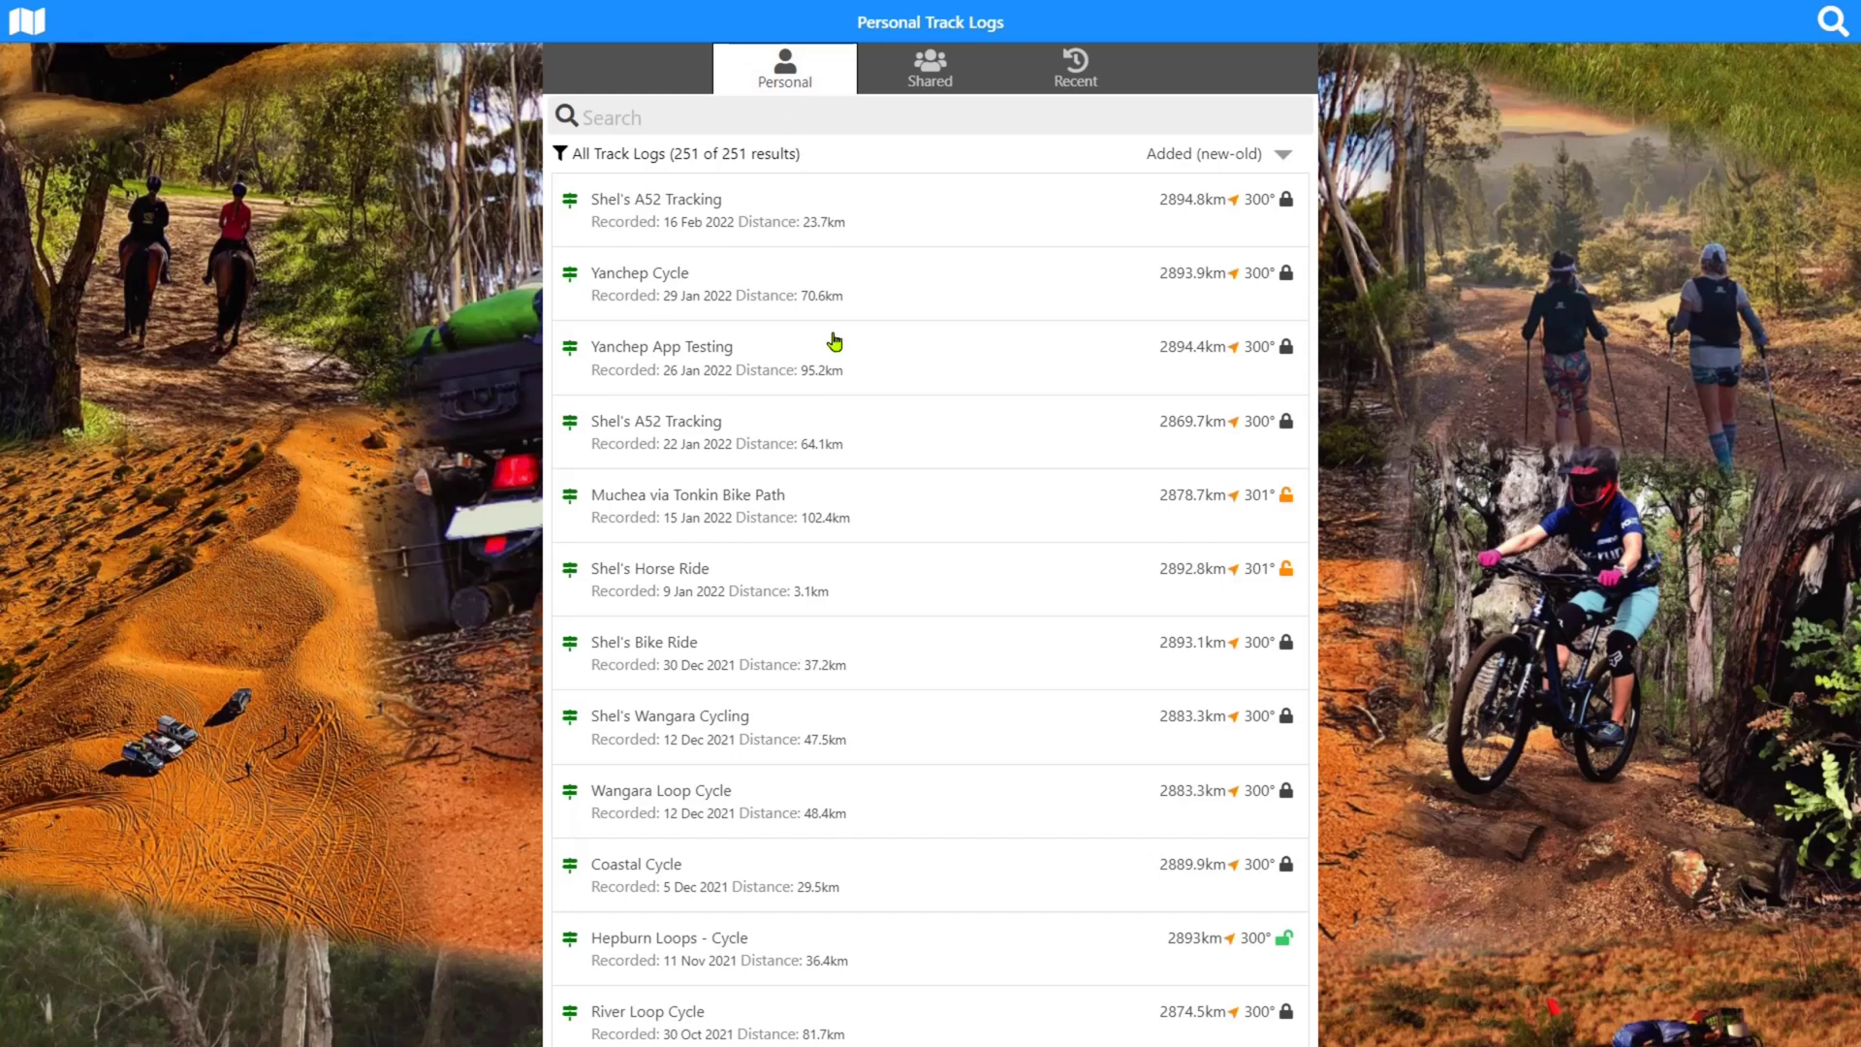
left_click(943, 64)
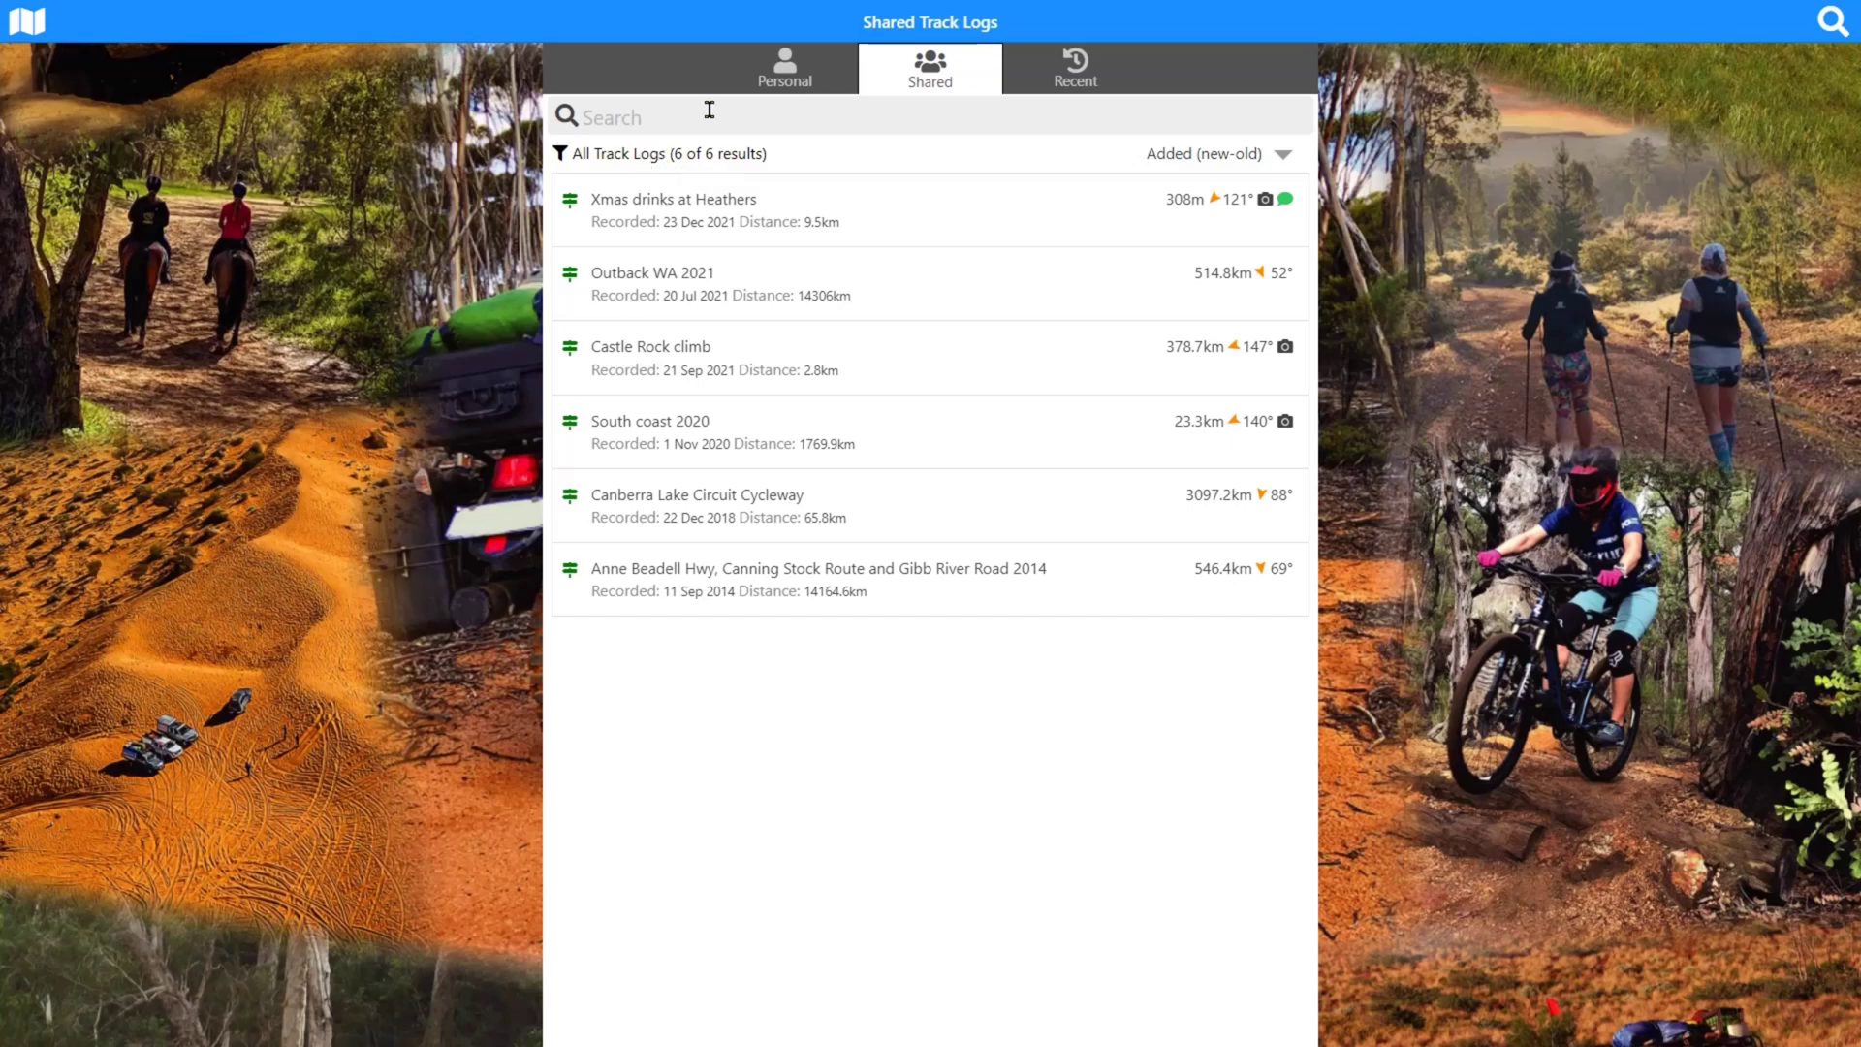
left_click(781, 89)
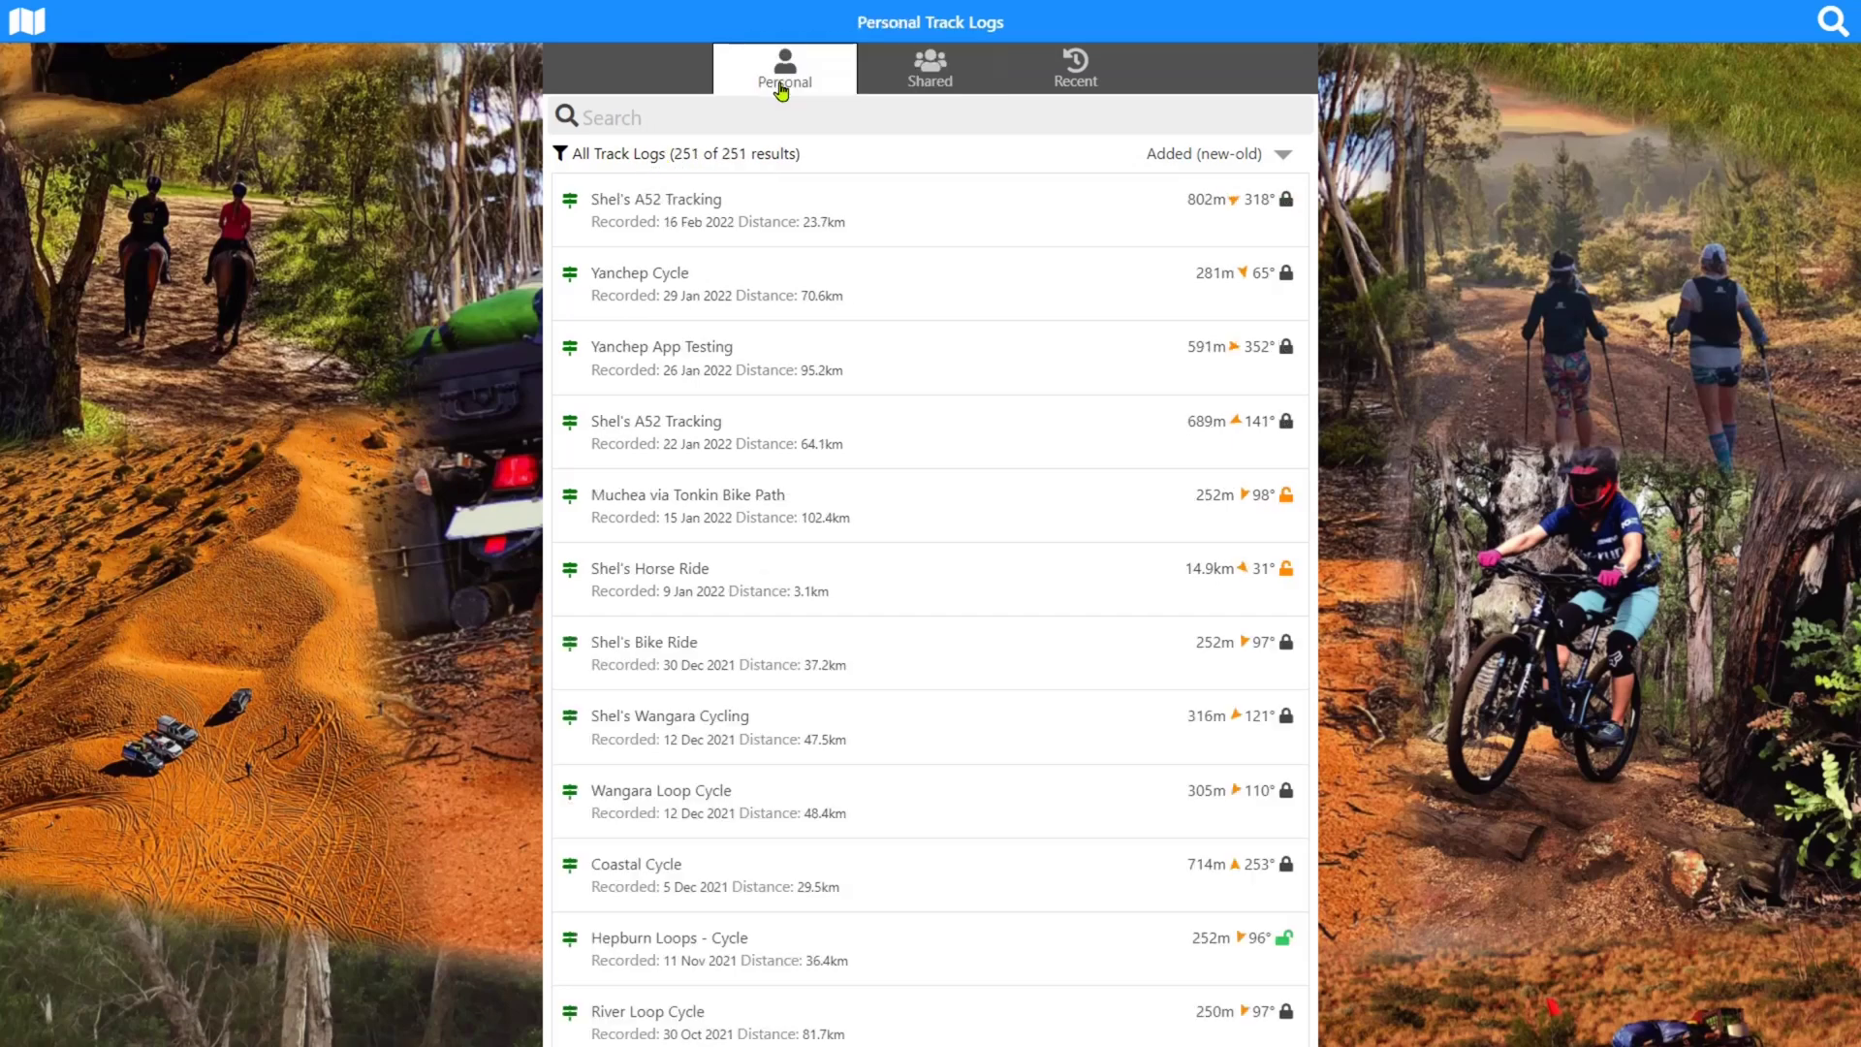
Filter the personal track logs by Walk/Run, and clear that filter again.
left_click(648, 160)
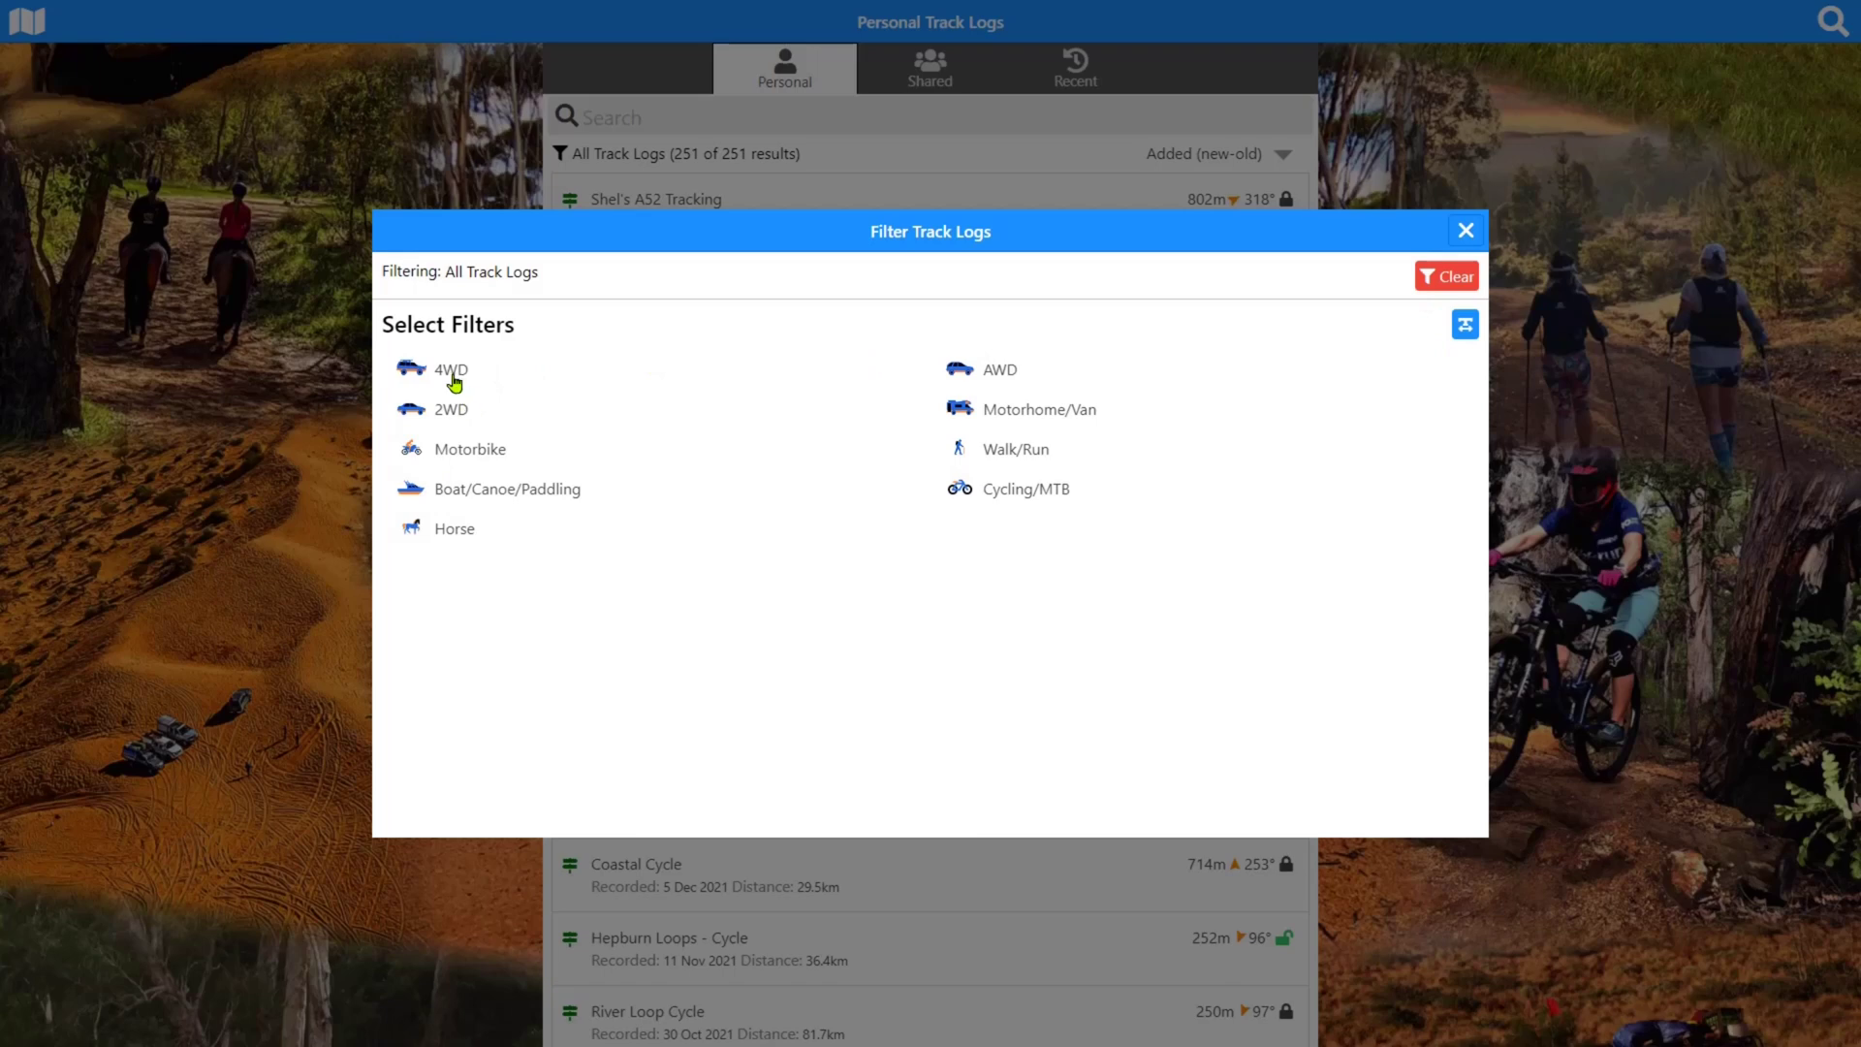
left_click(1012, 463)
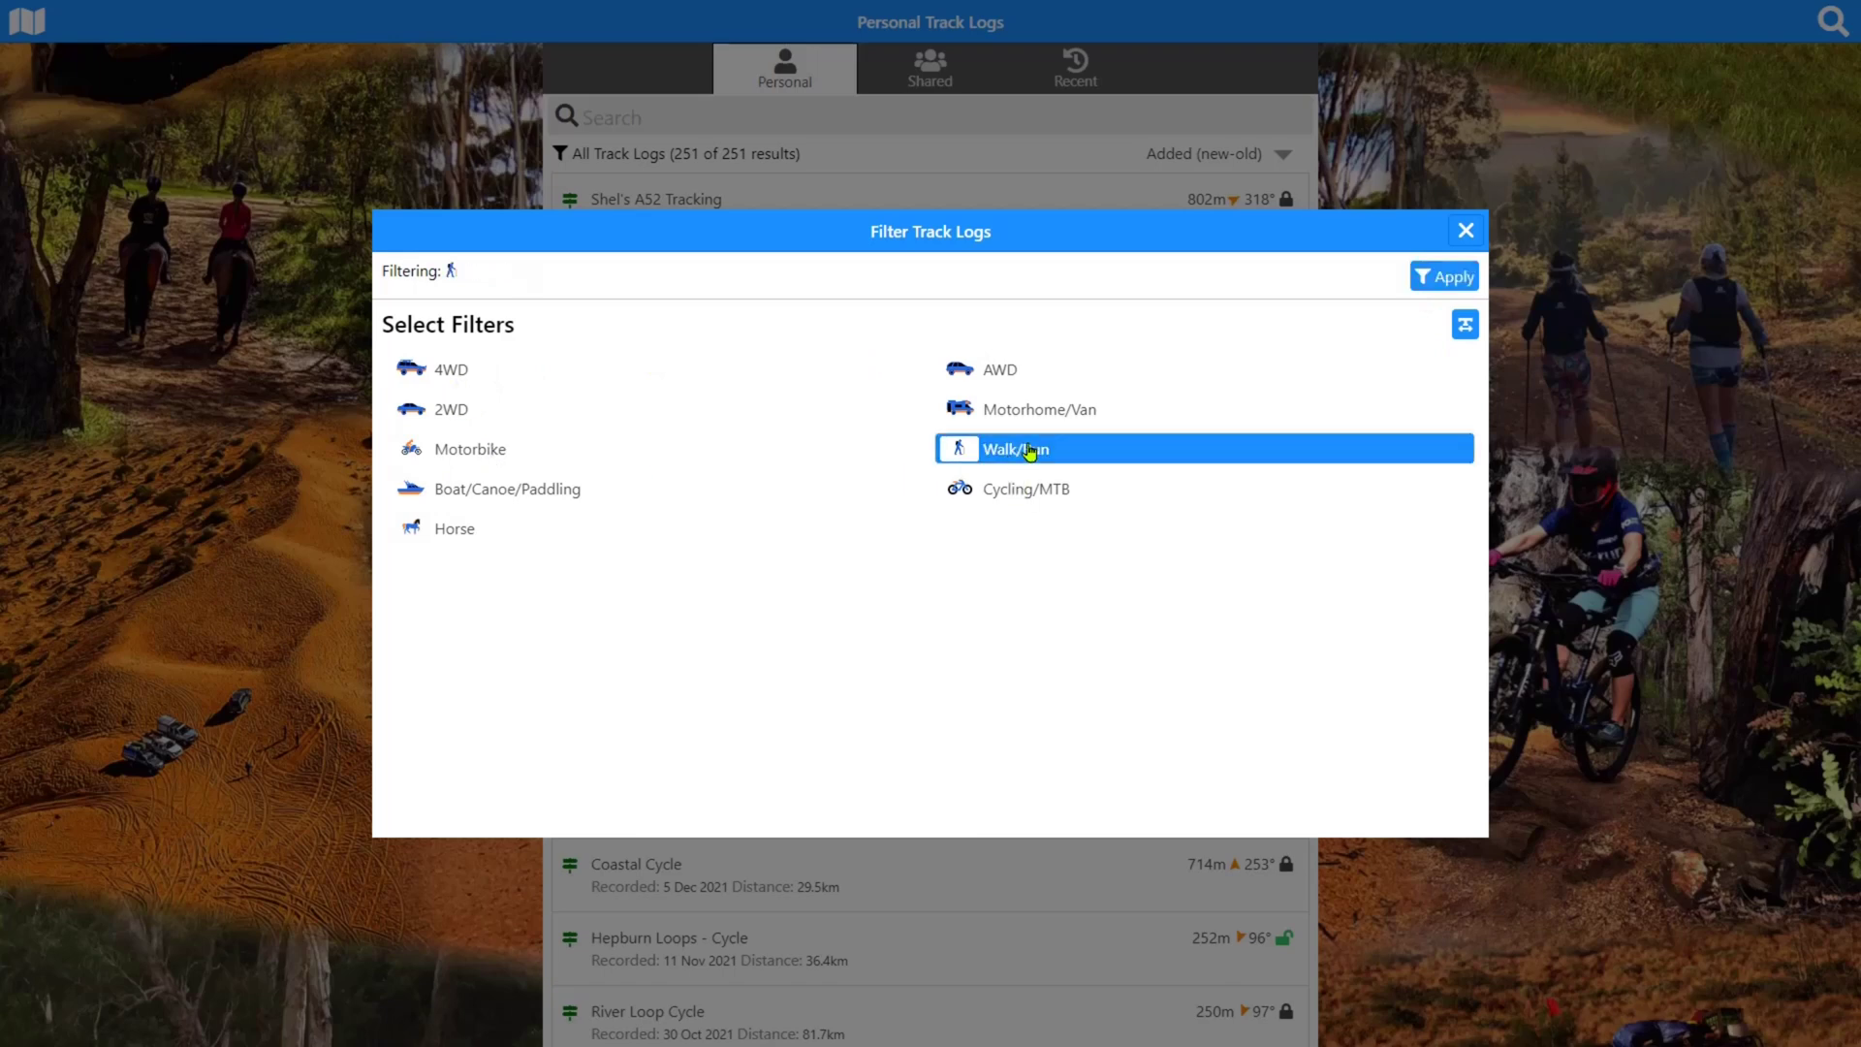
left_click(1429, 278)
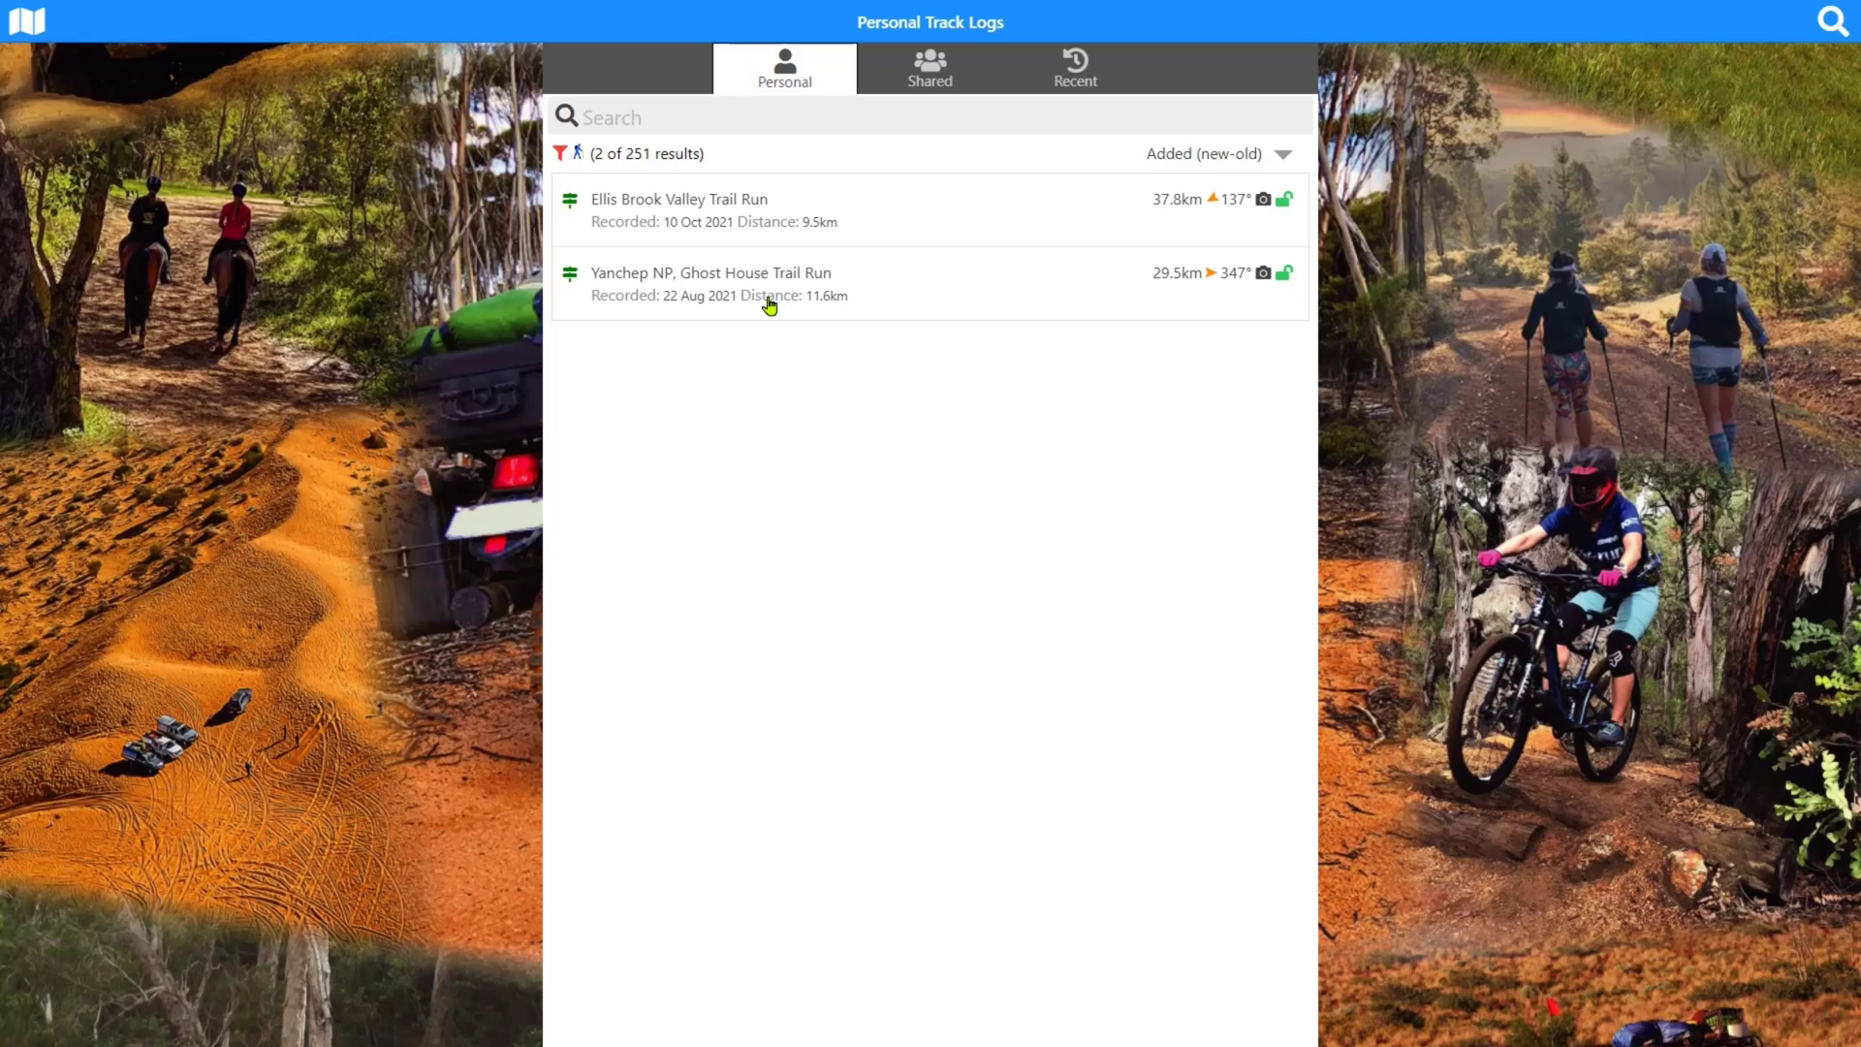
left_click(580, 156)
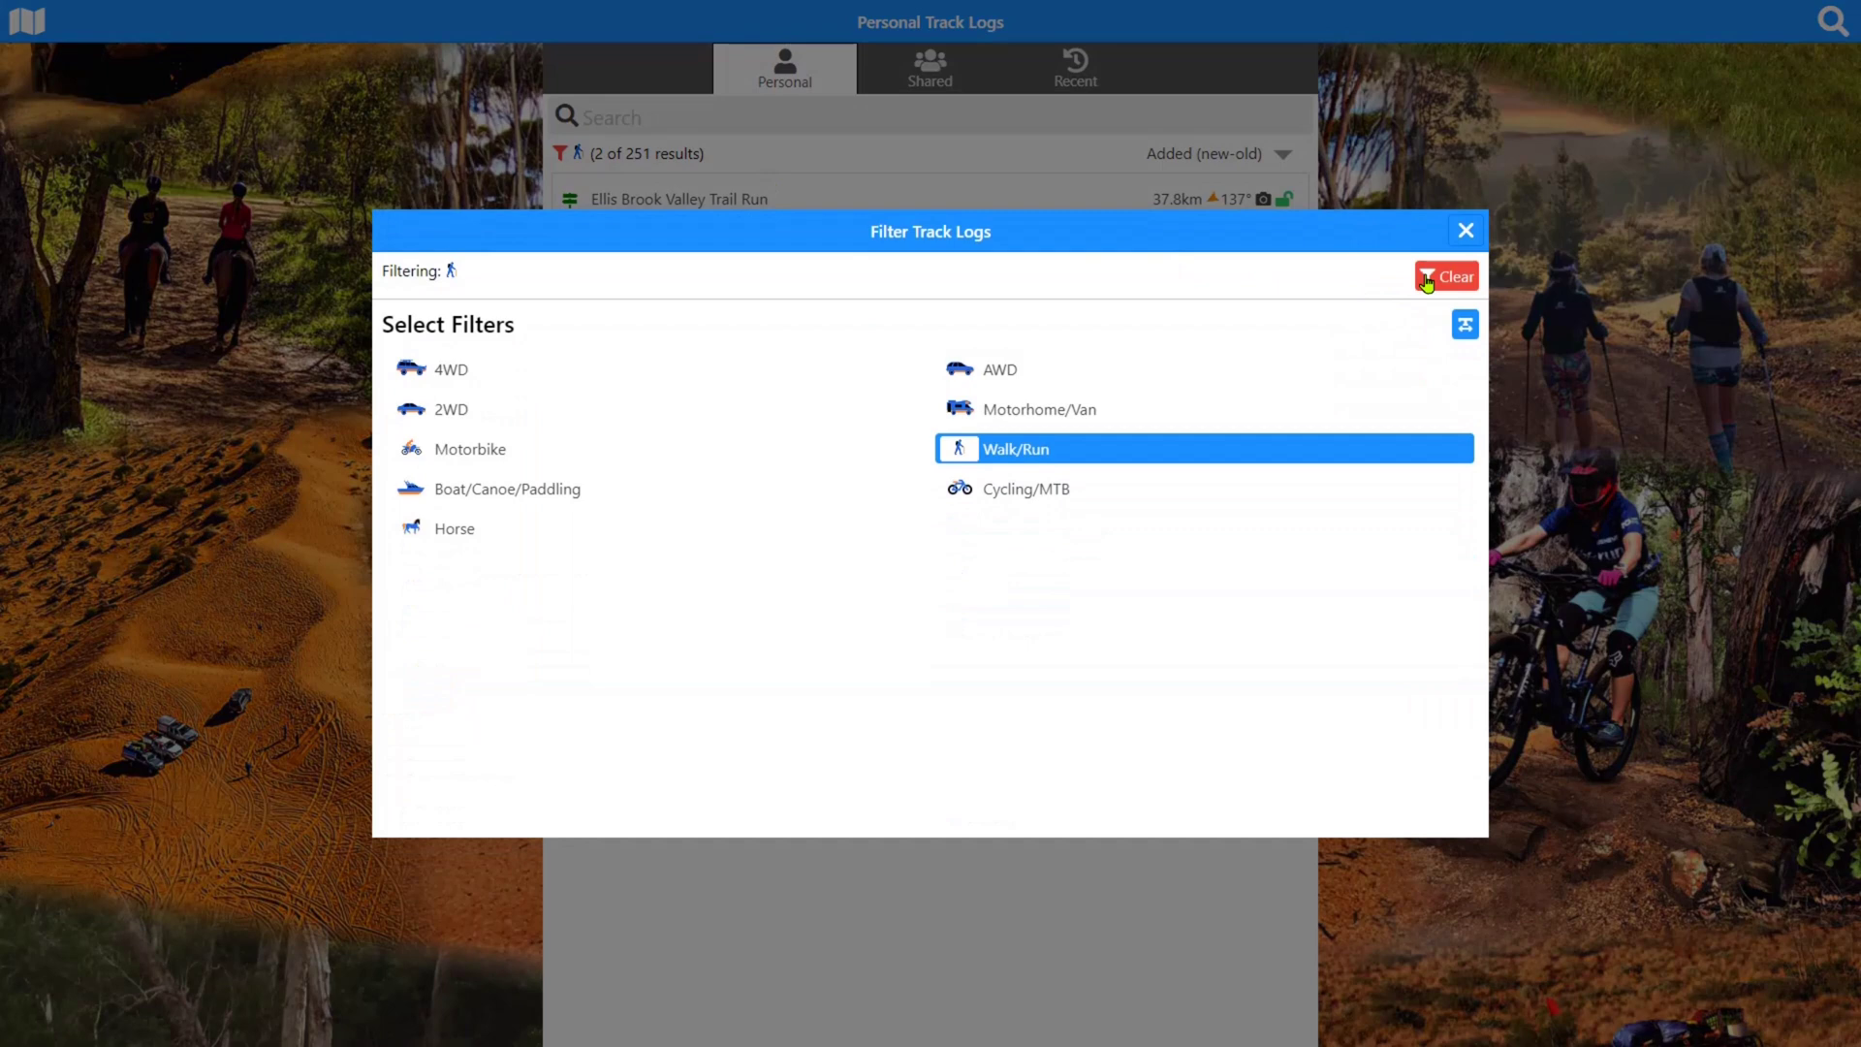
left_click(1427, 284)
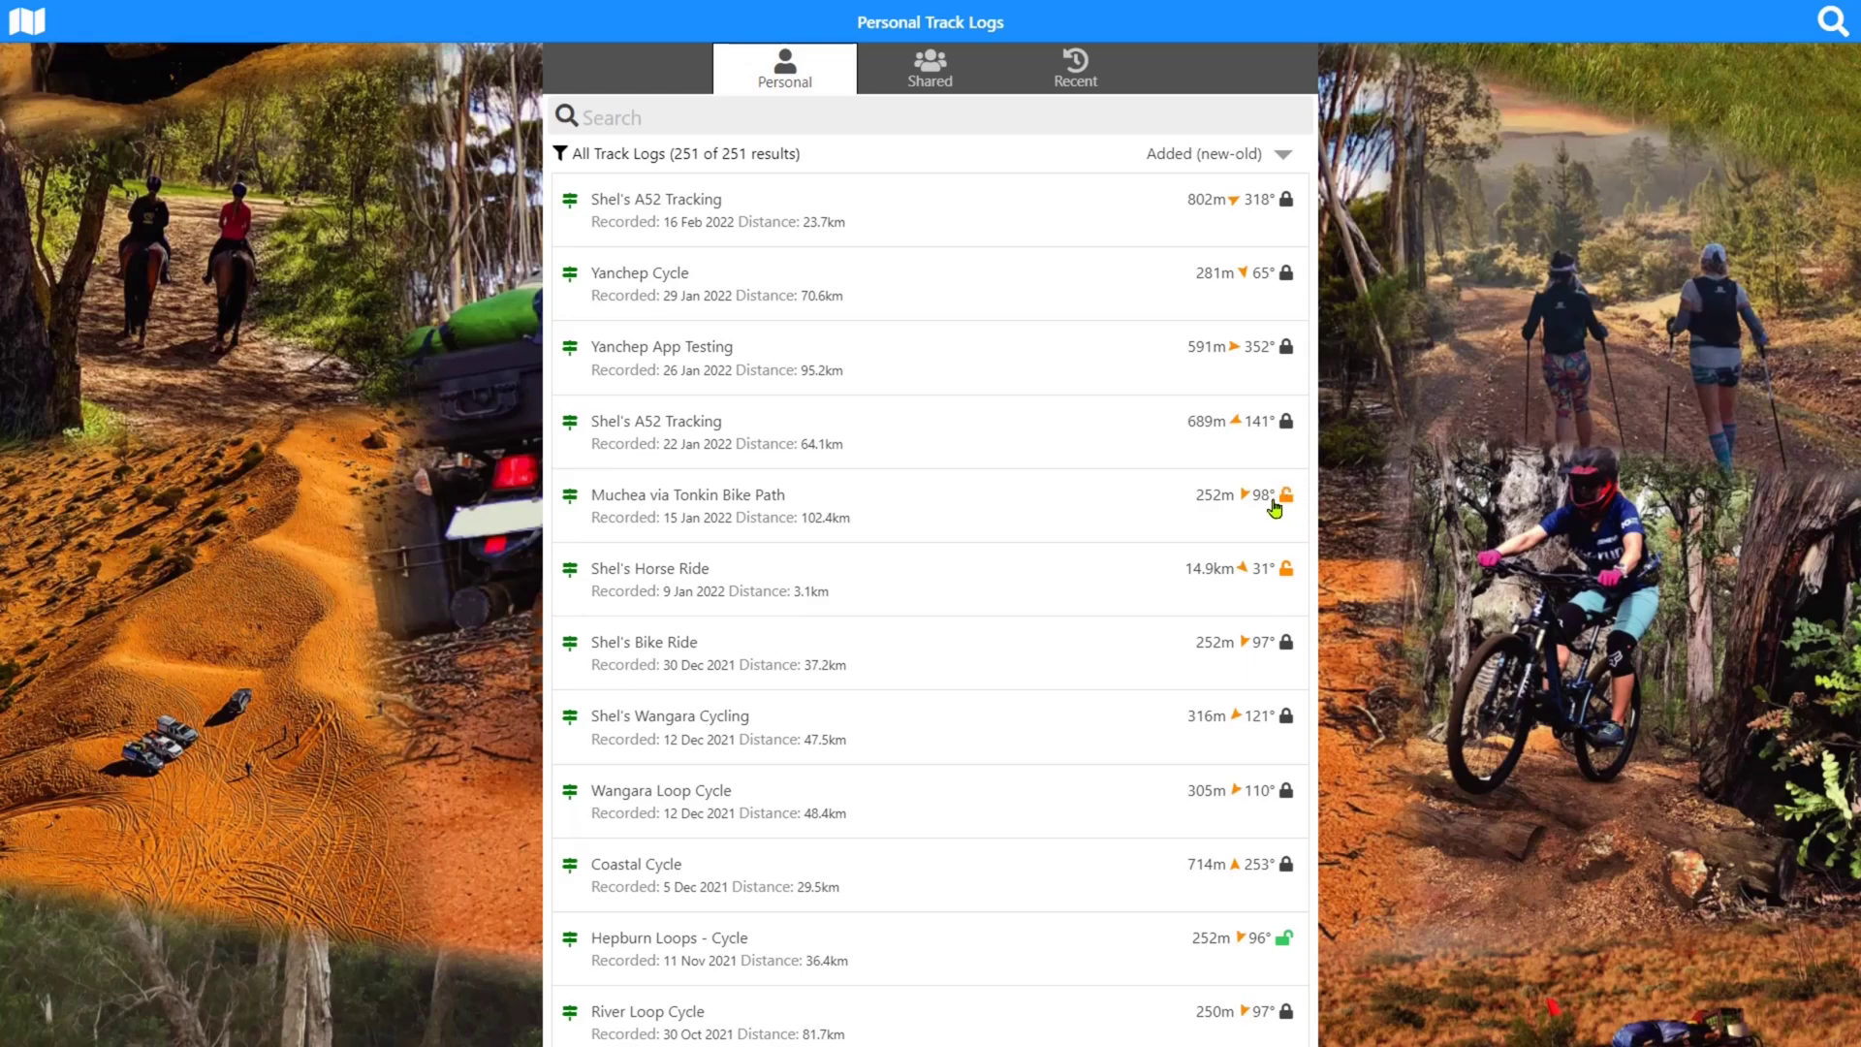
Apply the Walk/Run filter to the full list of personal track logs.
left_click(665, 155)
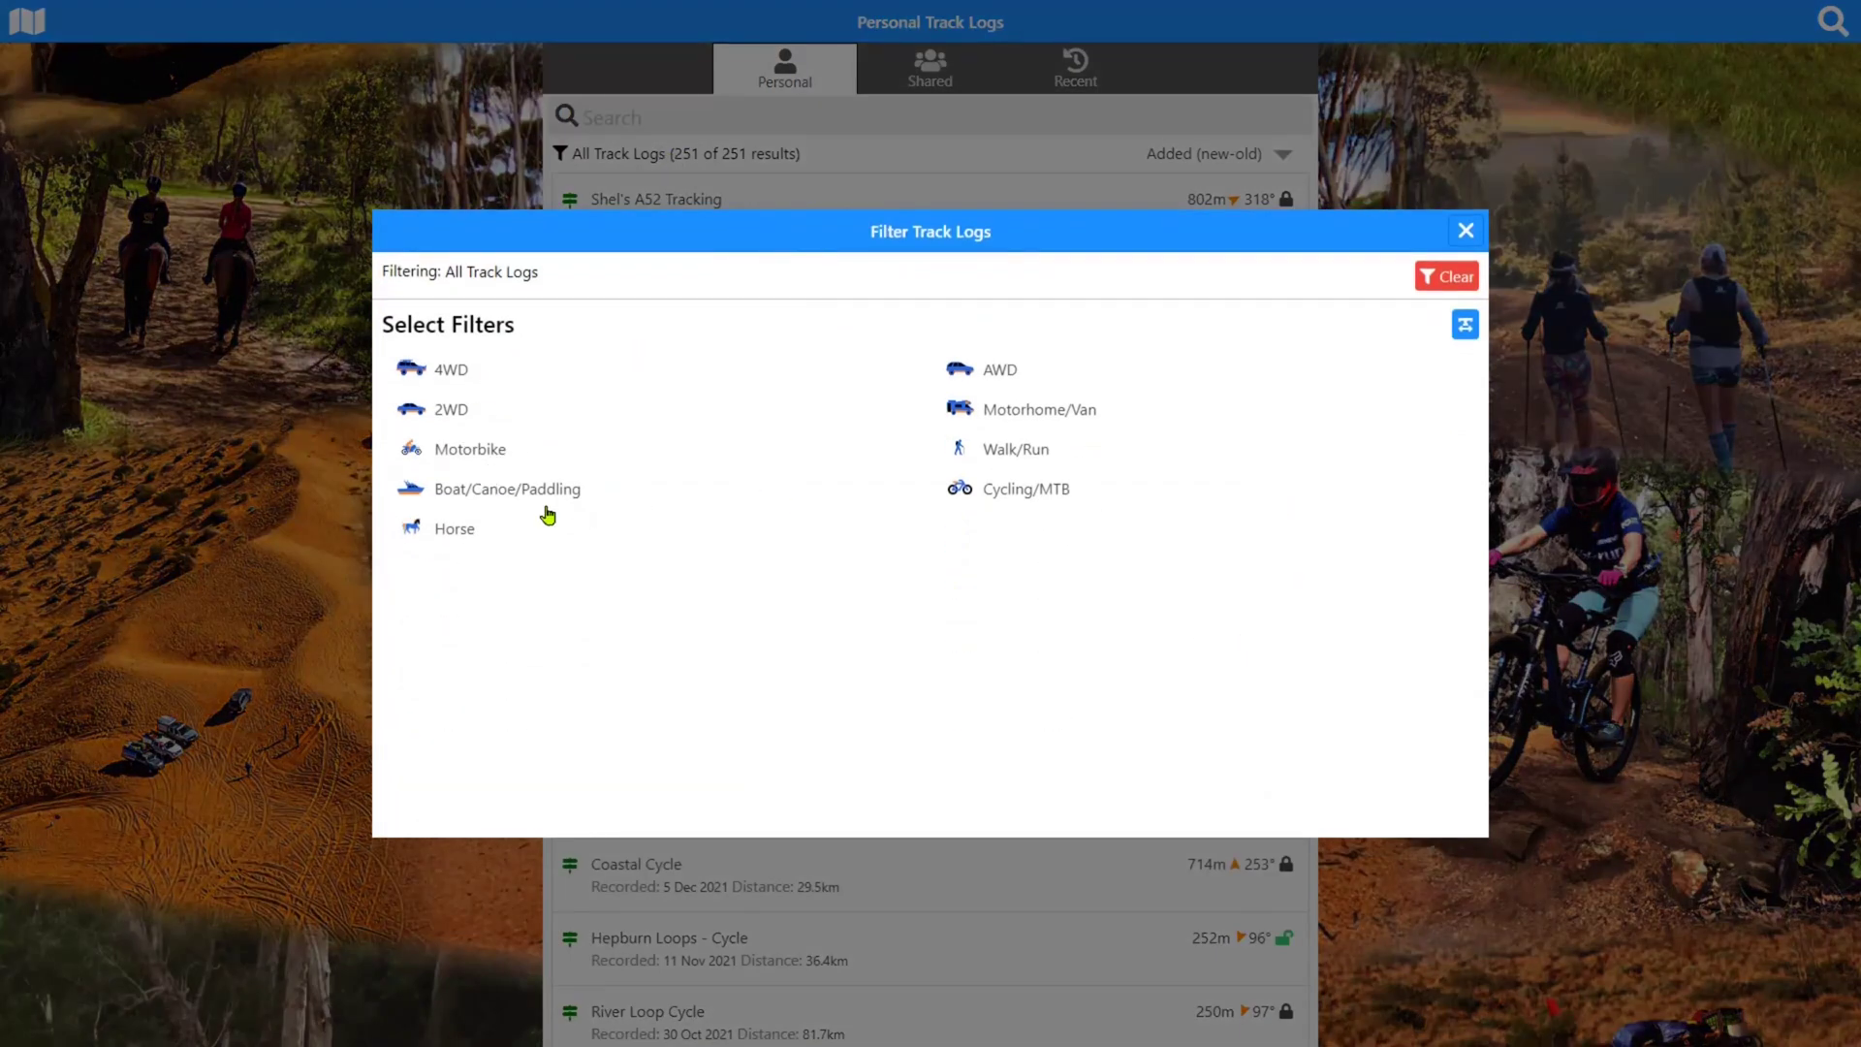
left_click(1014, 452)
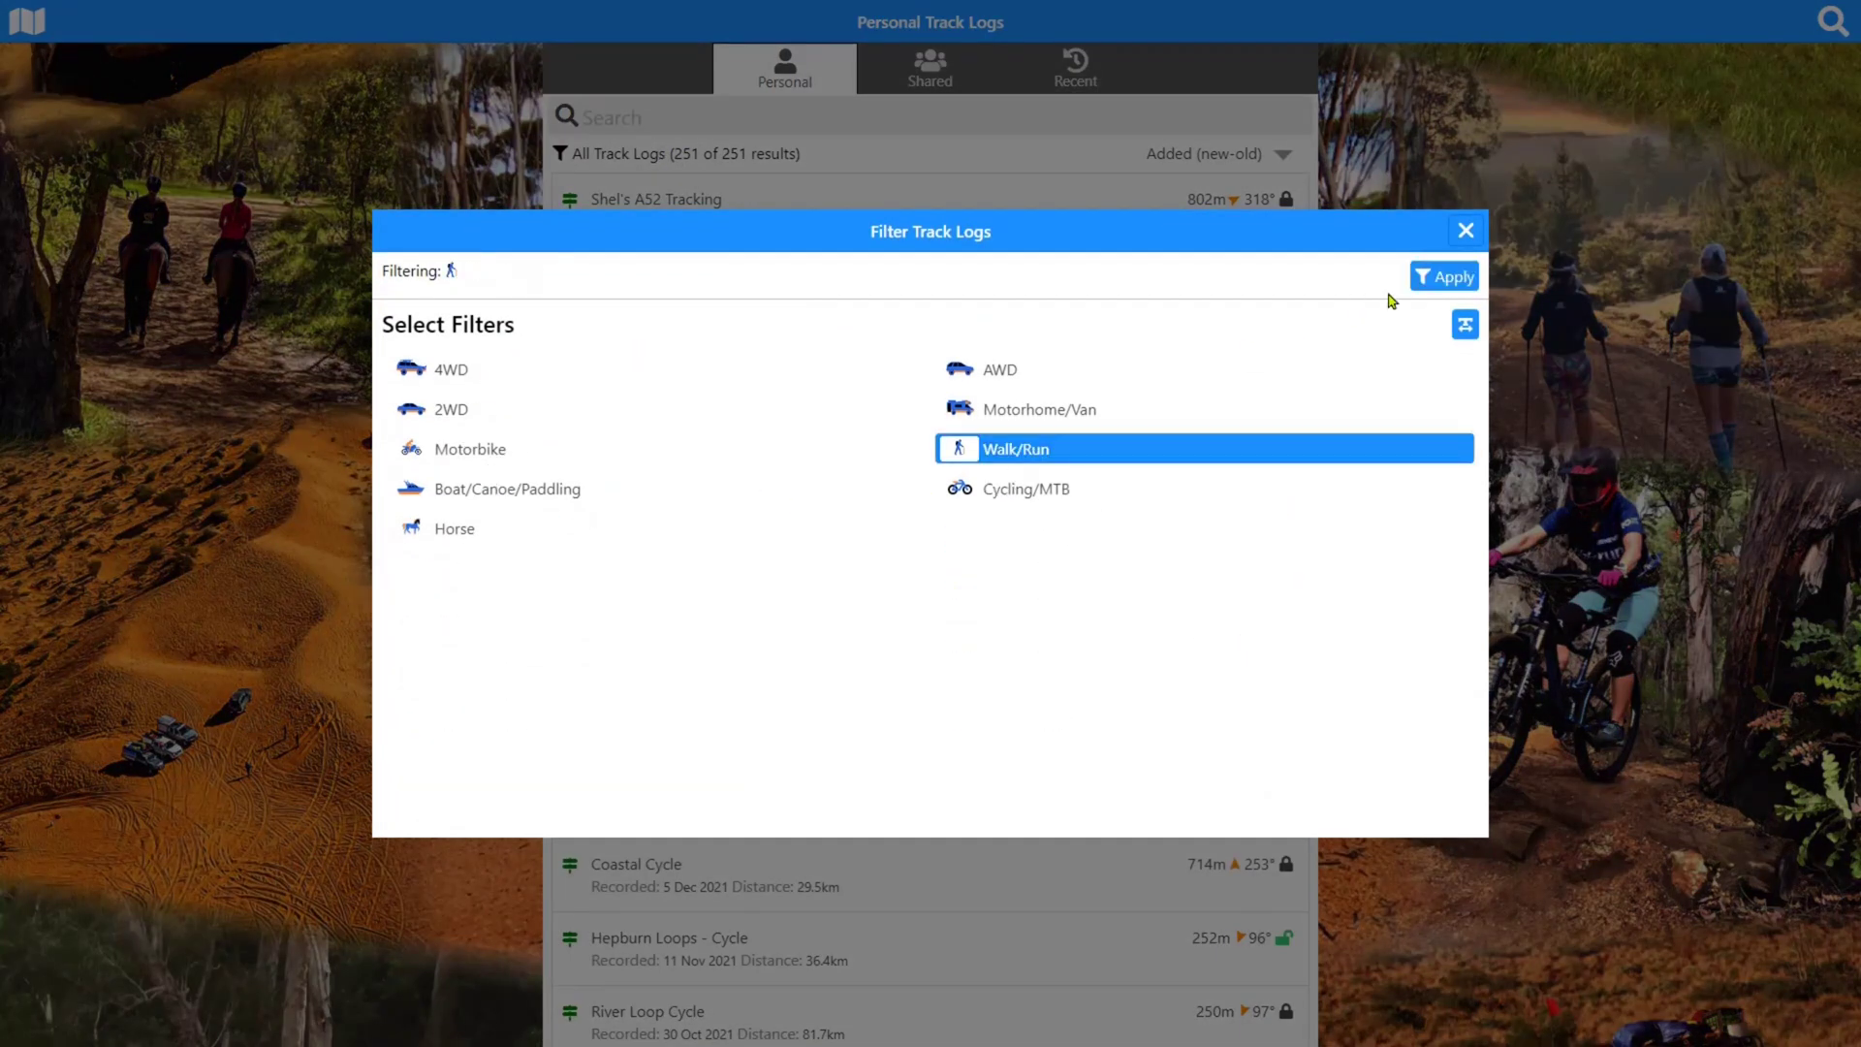
left_click(1448, 279)
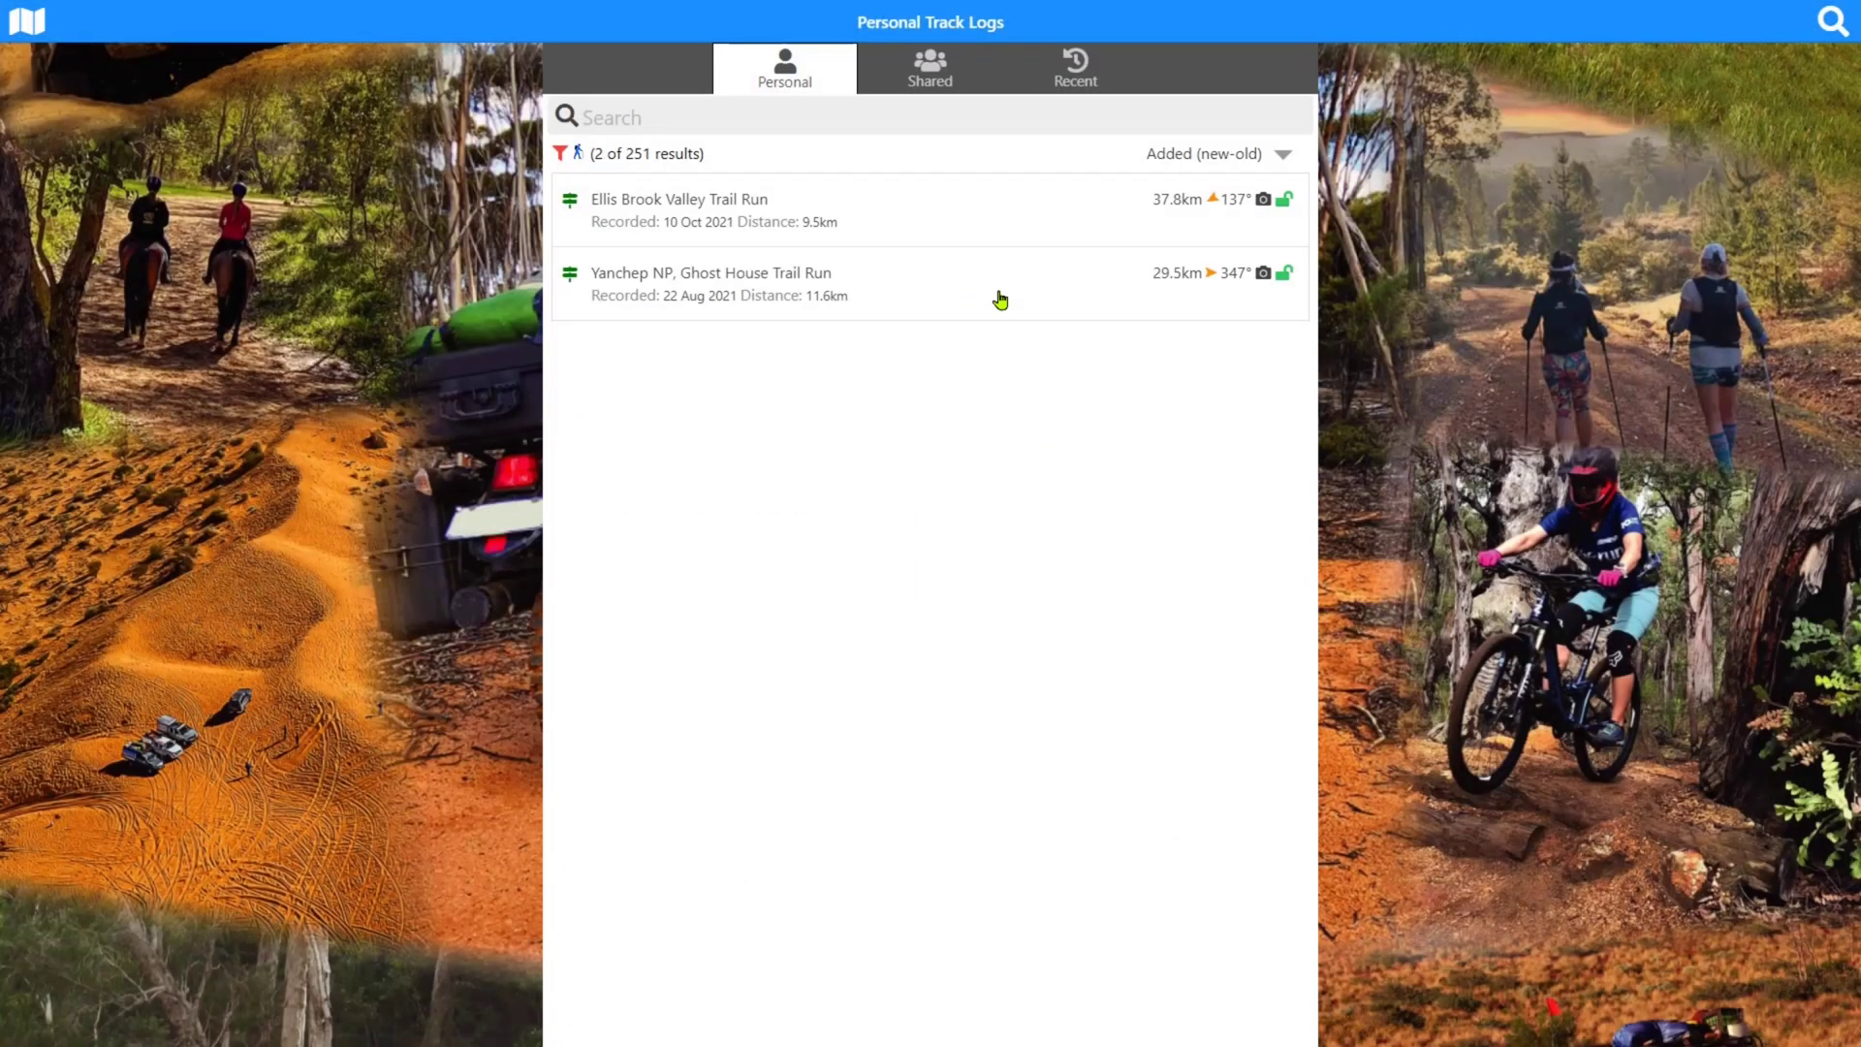
Open the folder assignment of the Yanchep NP, Ghost House Trail Run log and accept the Test Places selection.
left_click_drag(1061, 293, 1190, 305)
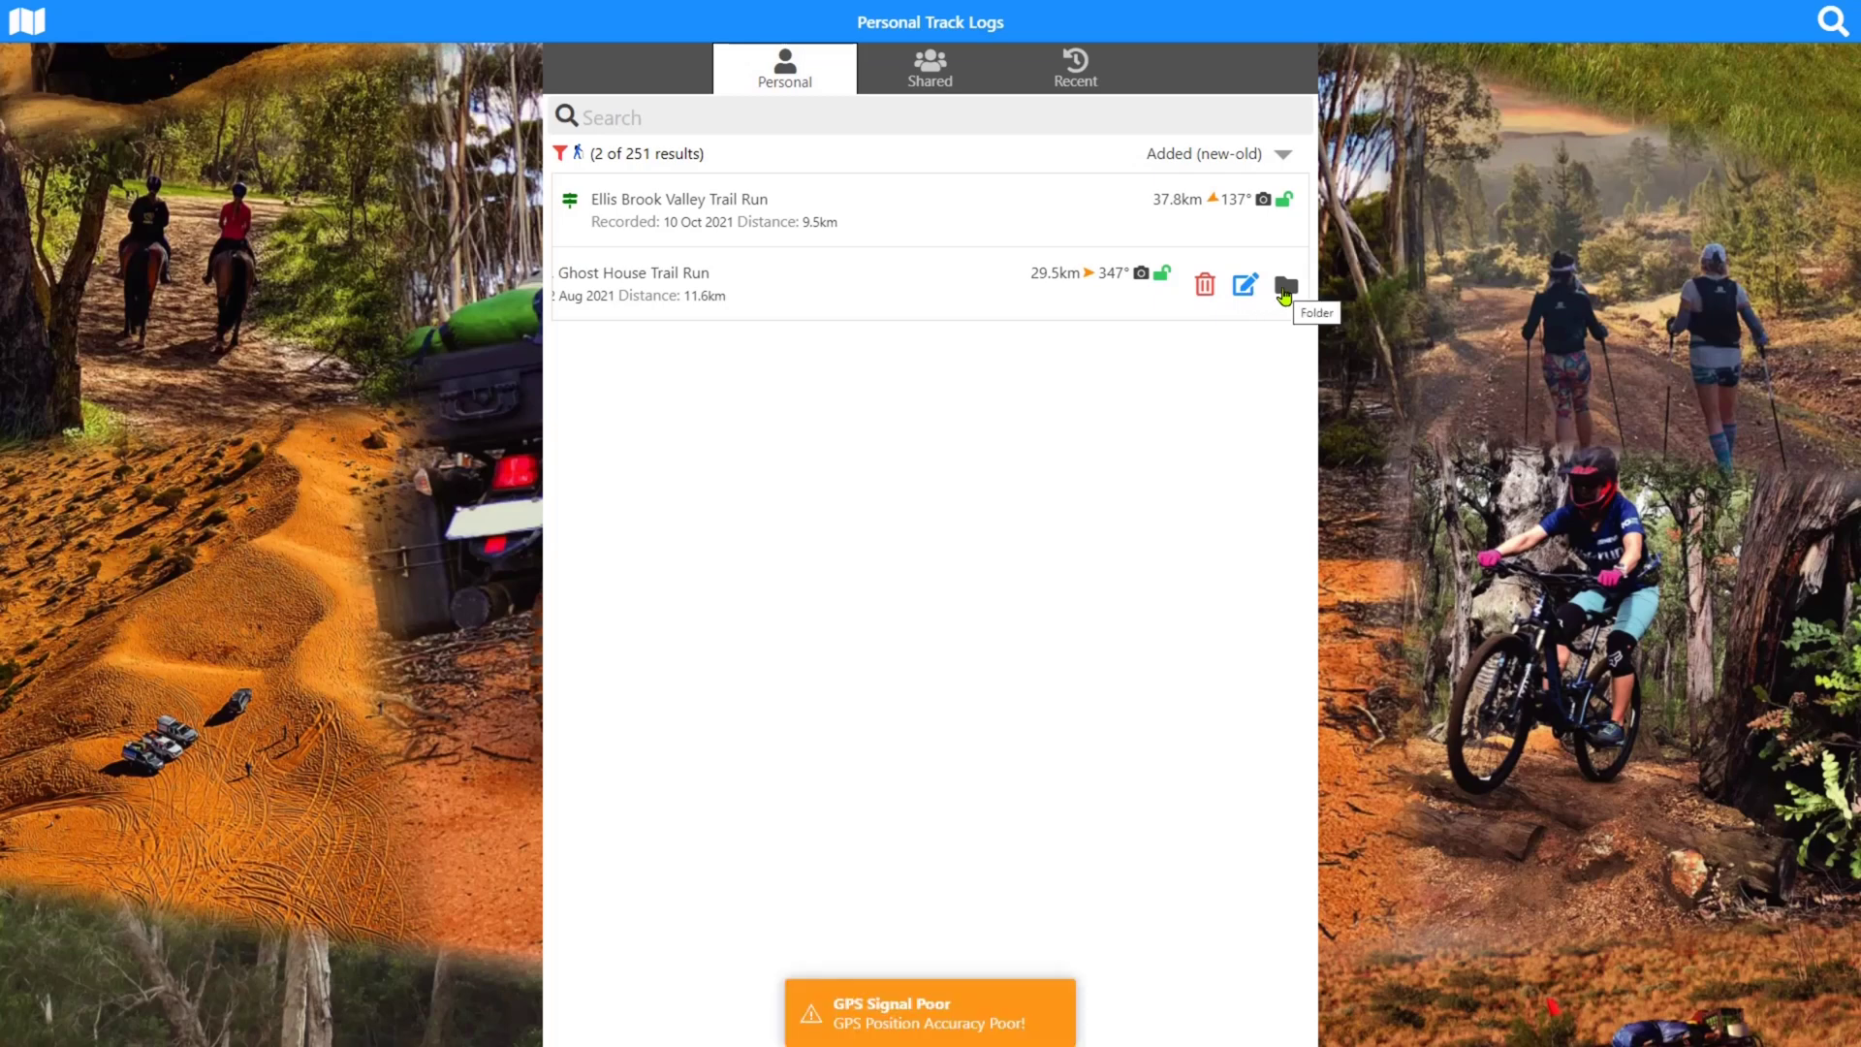
left_click(1286, 289)
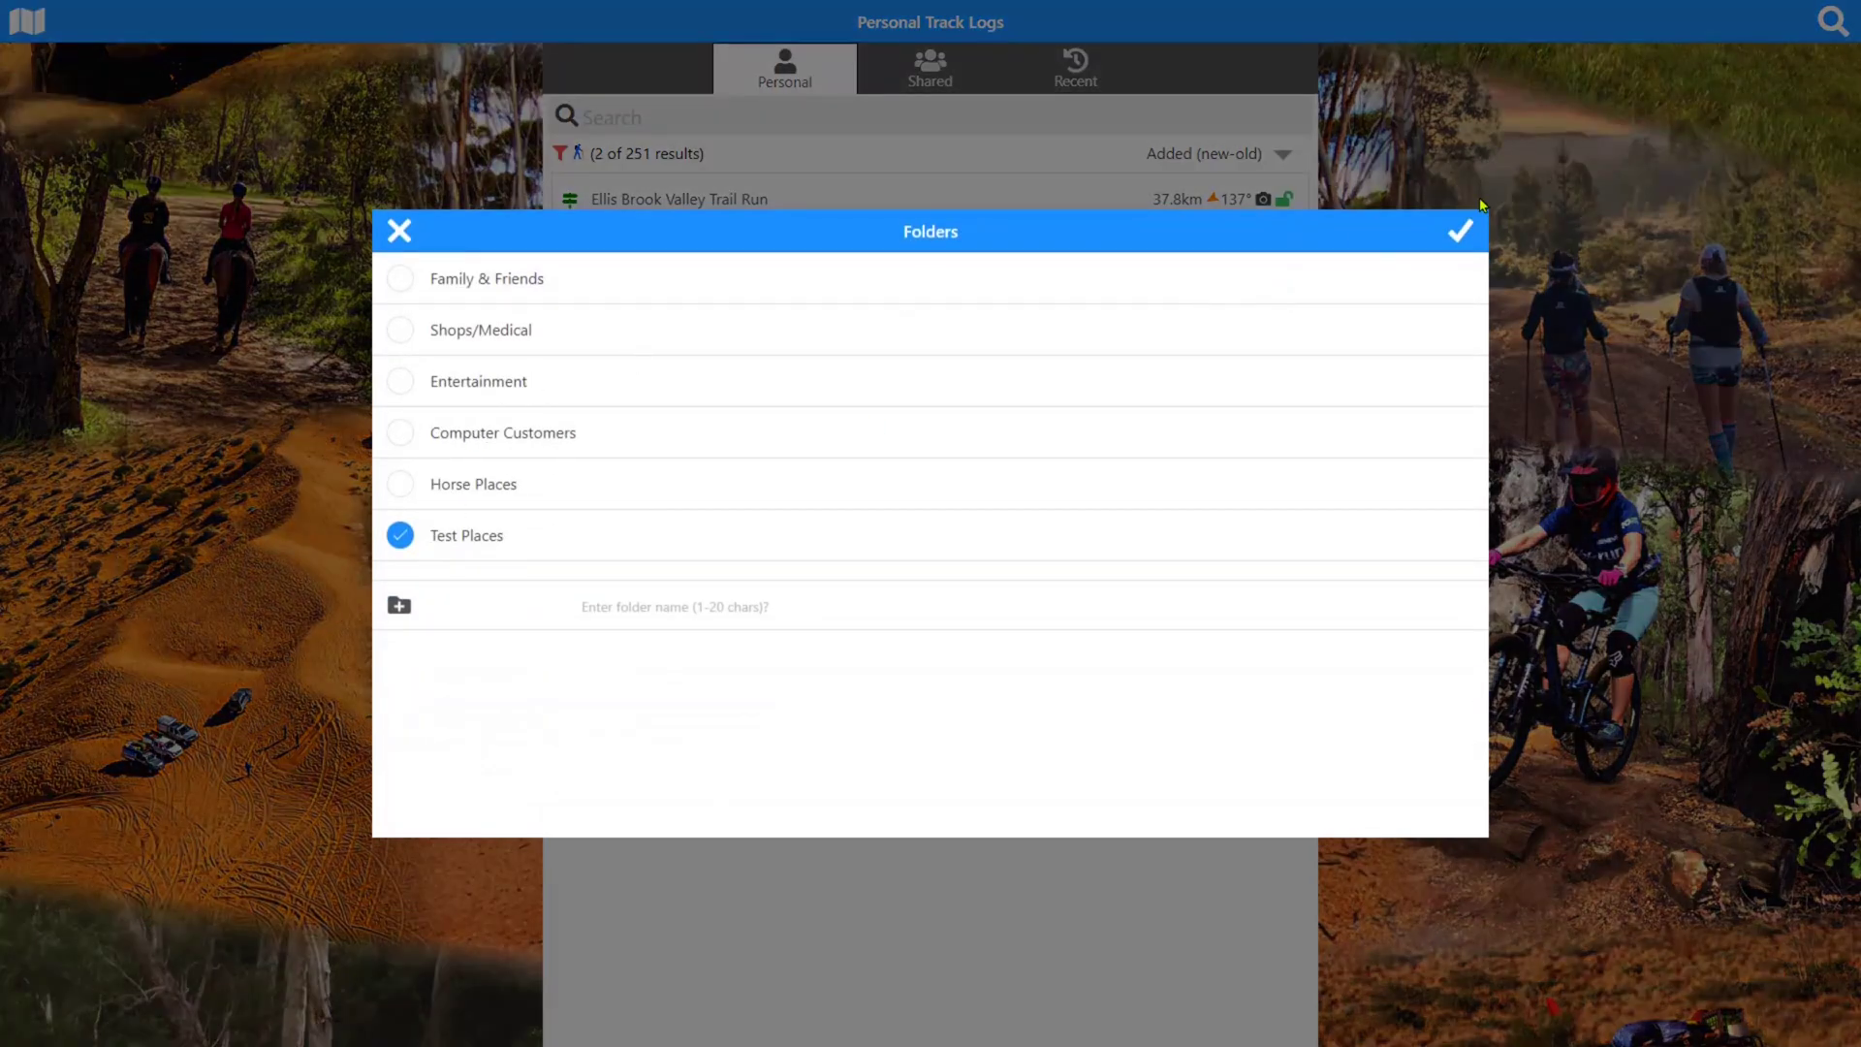
left_click(1460, 231)
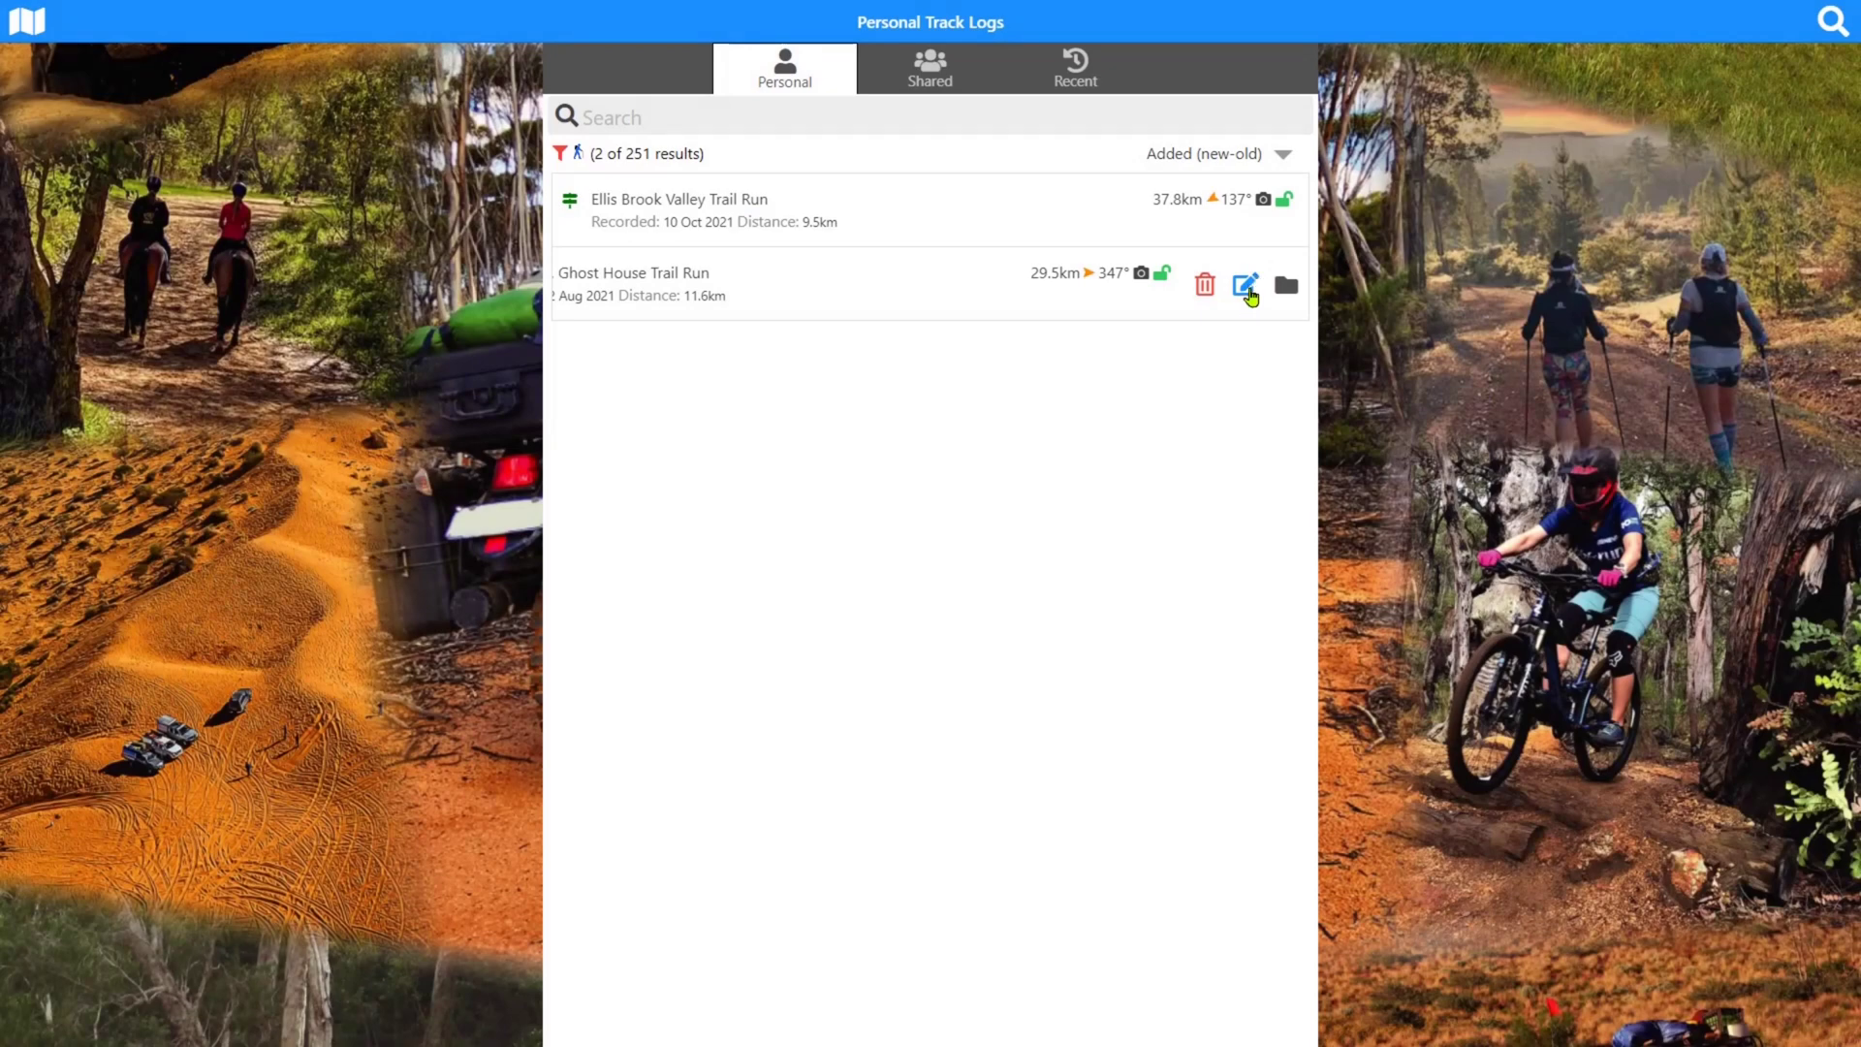
Check the Ghost House Trail Run log's editable details without saving, and start deleting the log but cancel at the confirmation.
left_click(1248, 289)
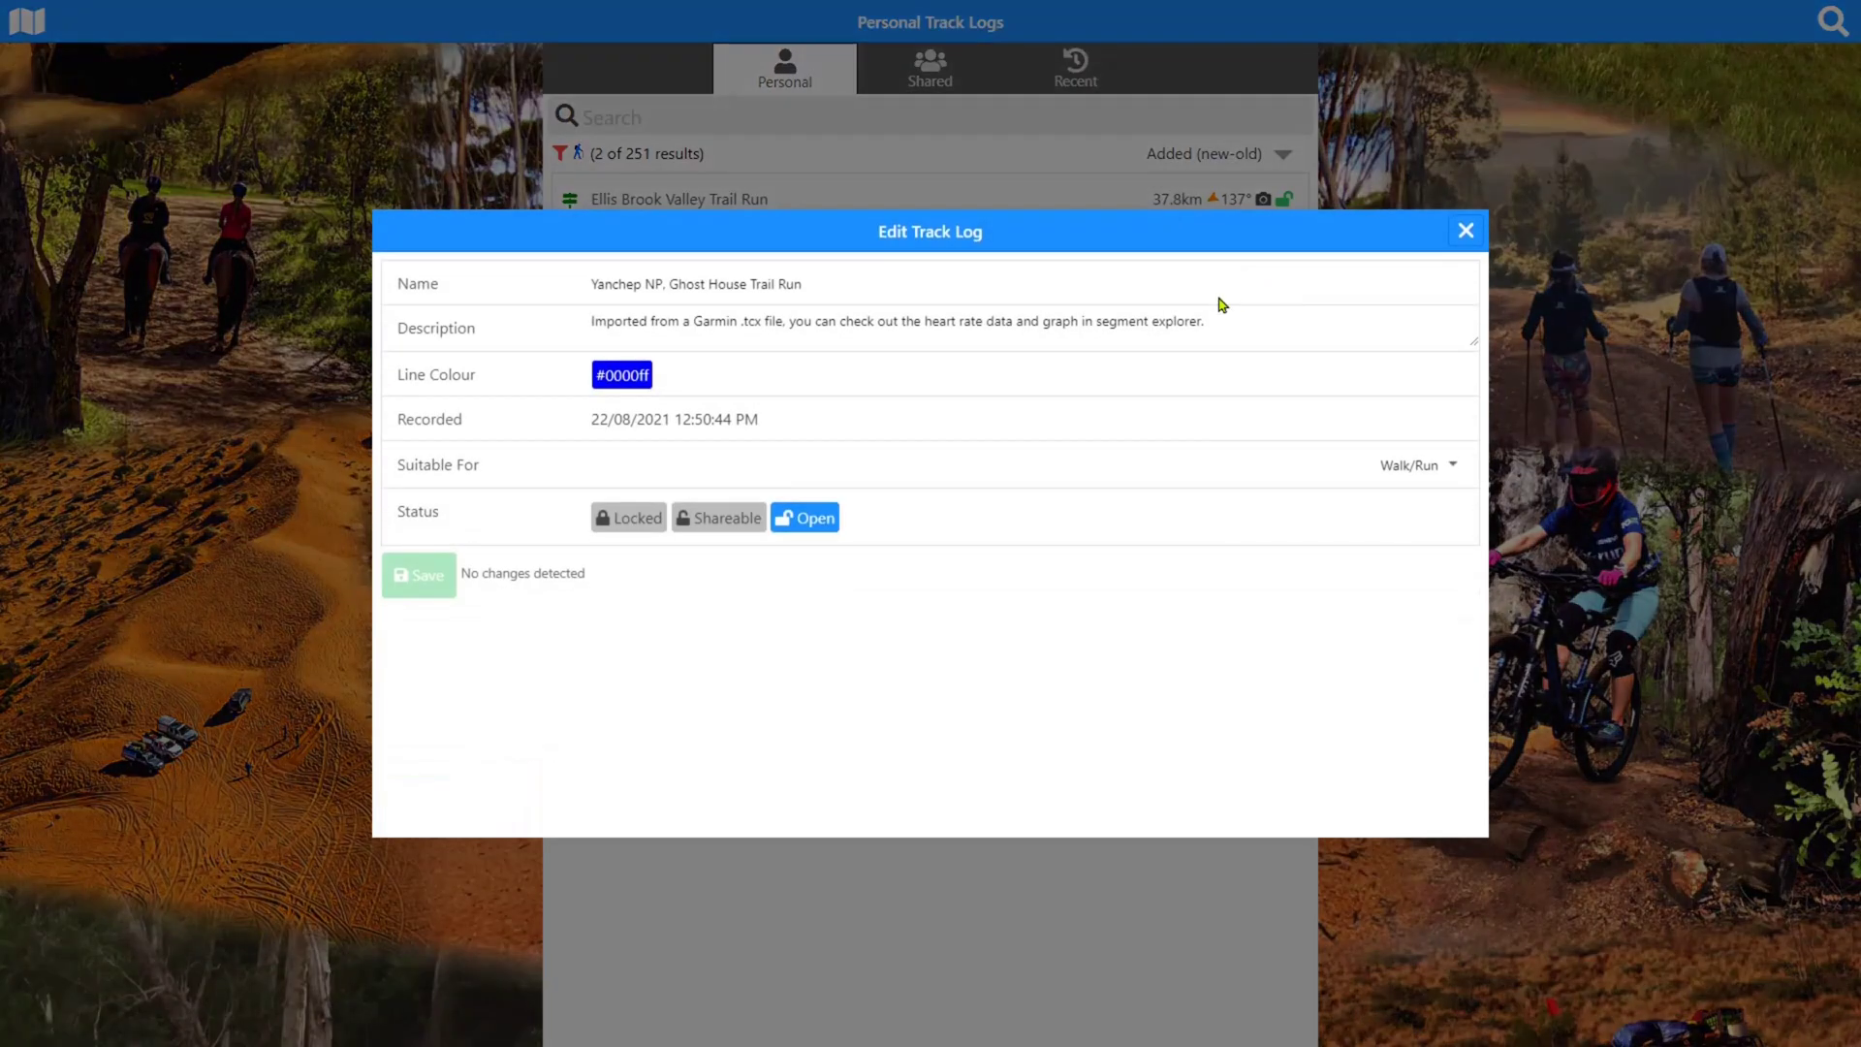
left_click(1465, 231)
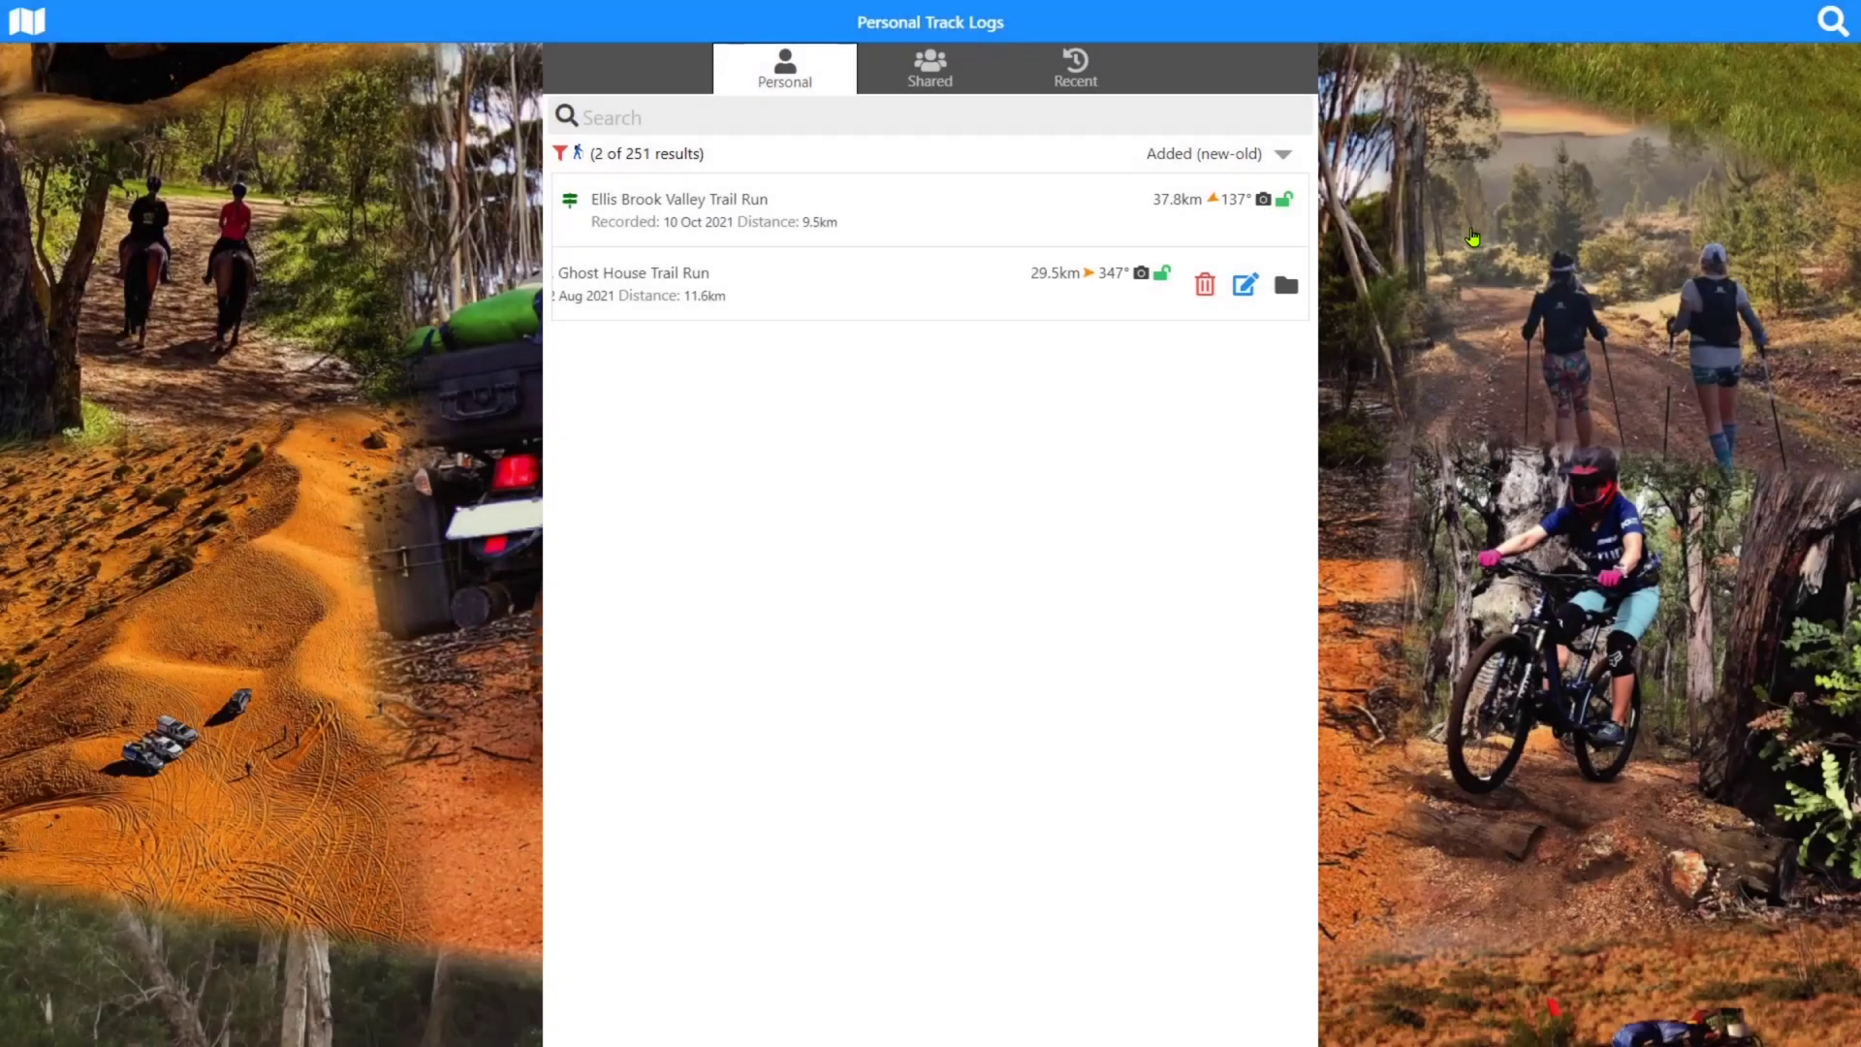
left_click(1198, 292)
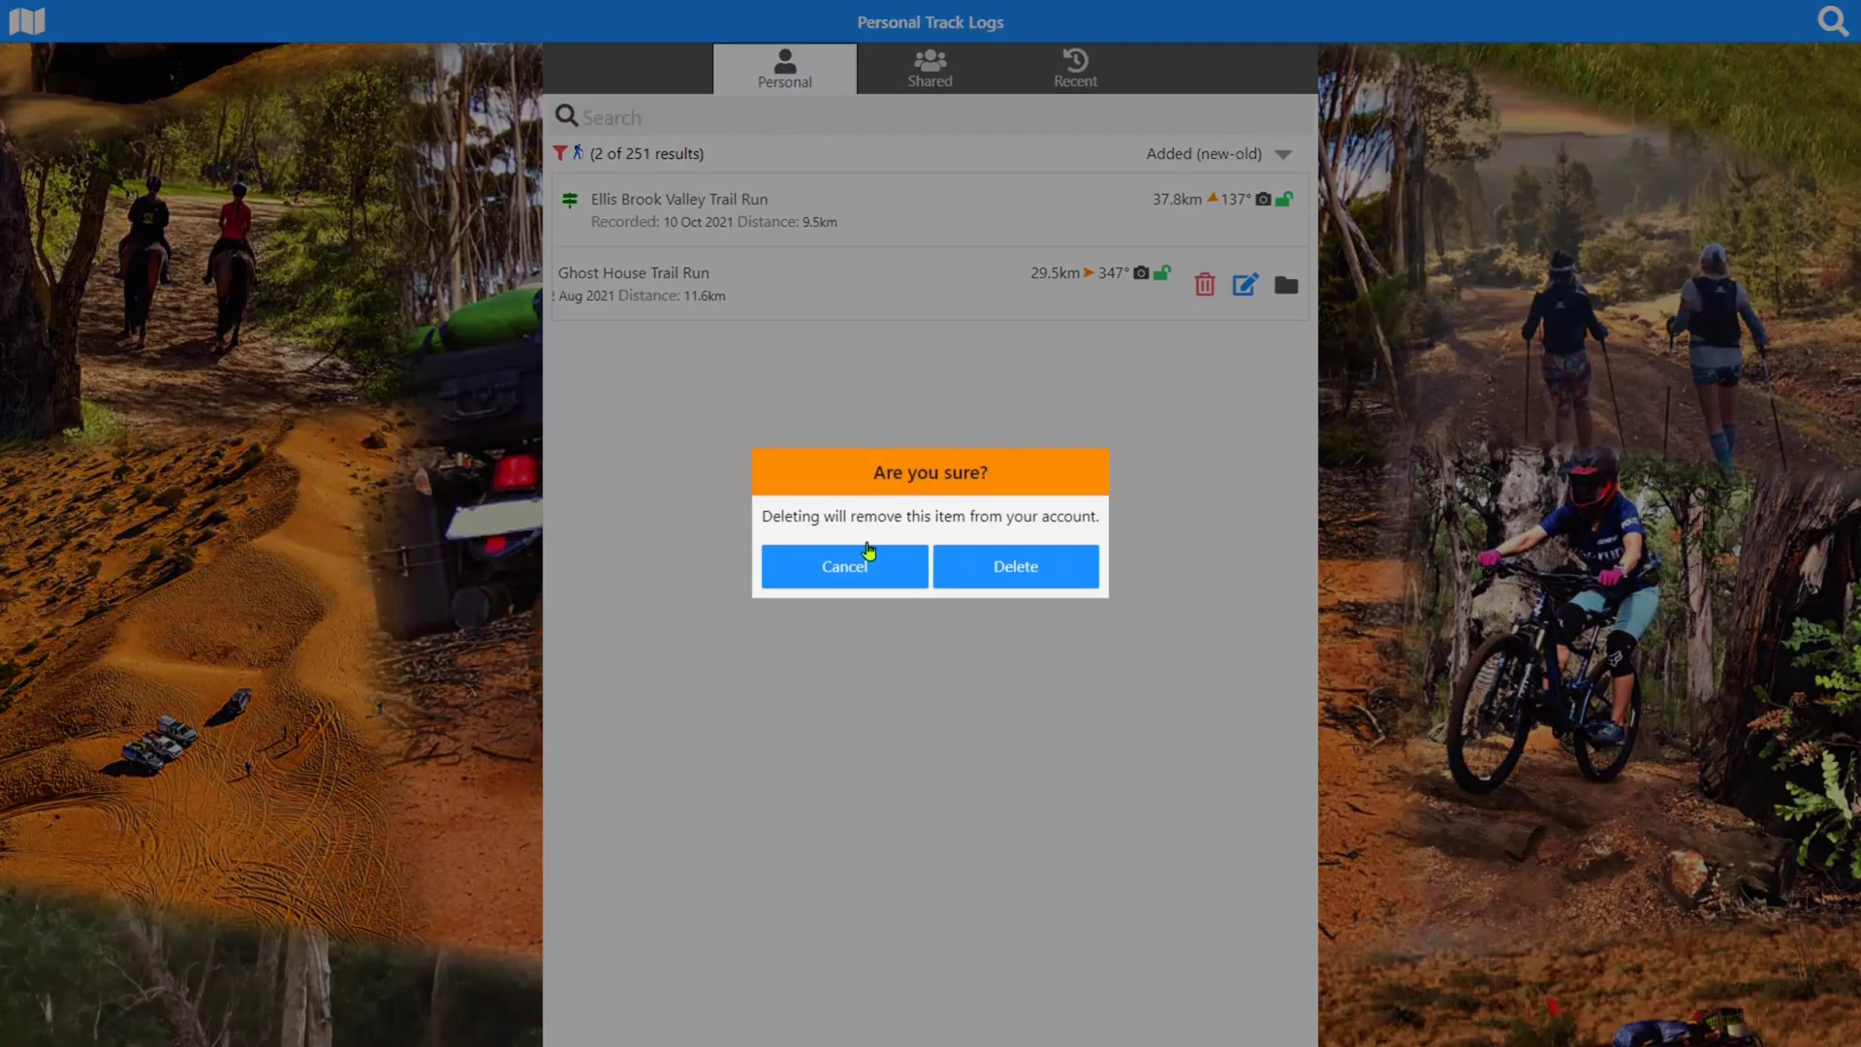
left_click(853, 559)
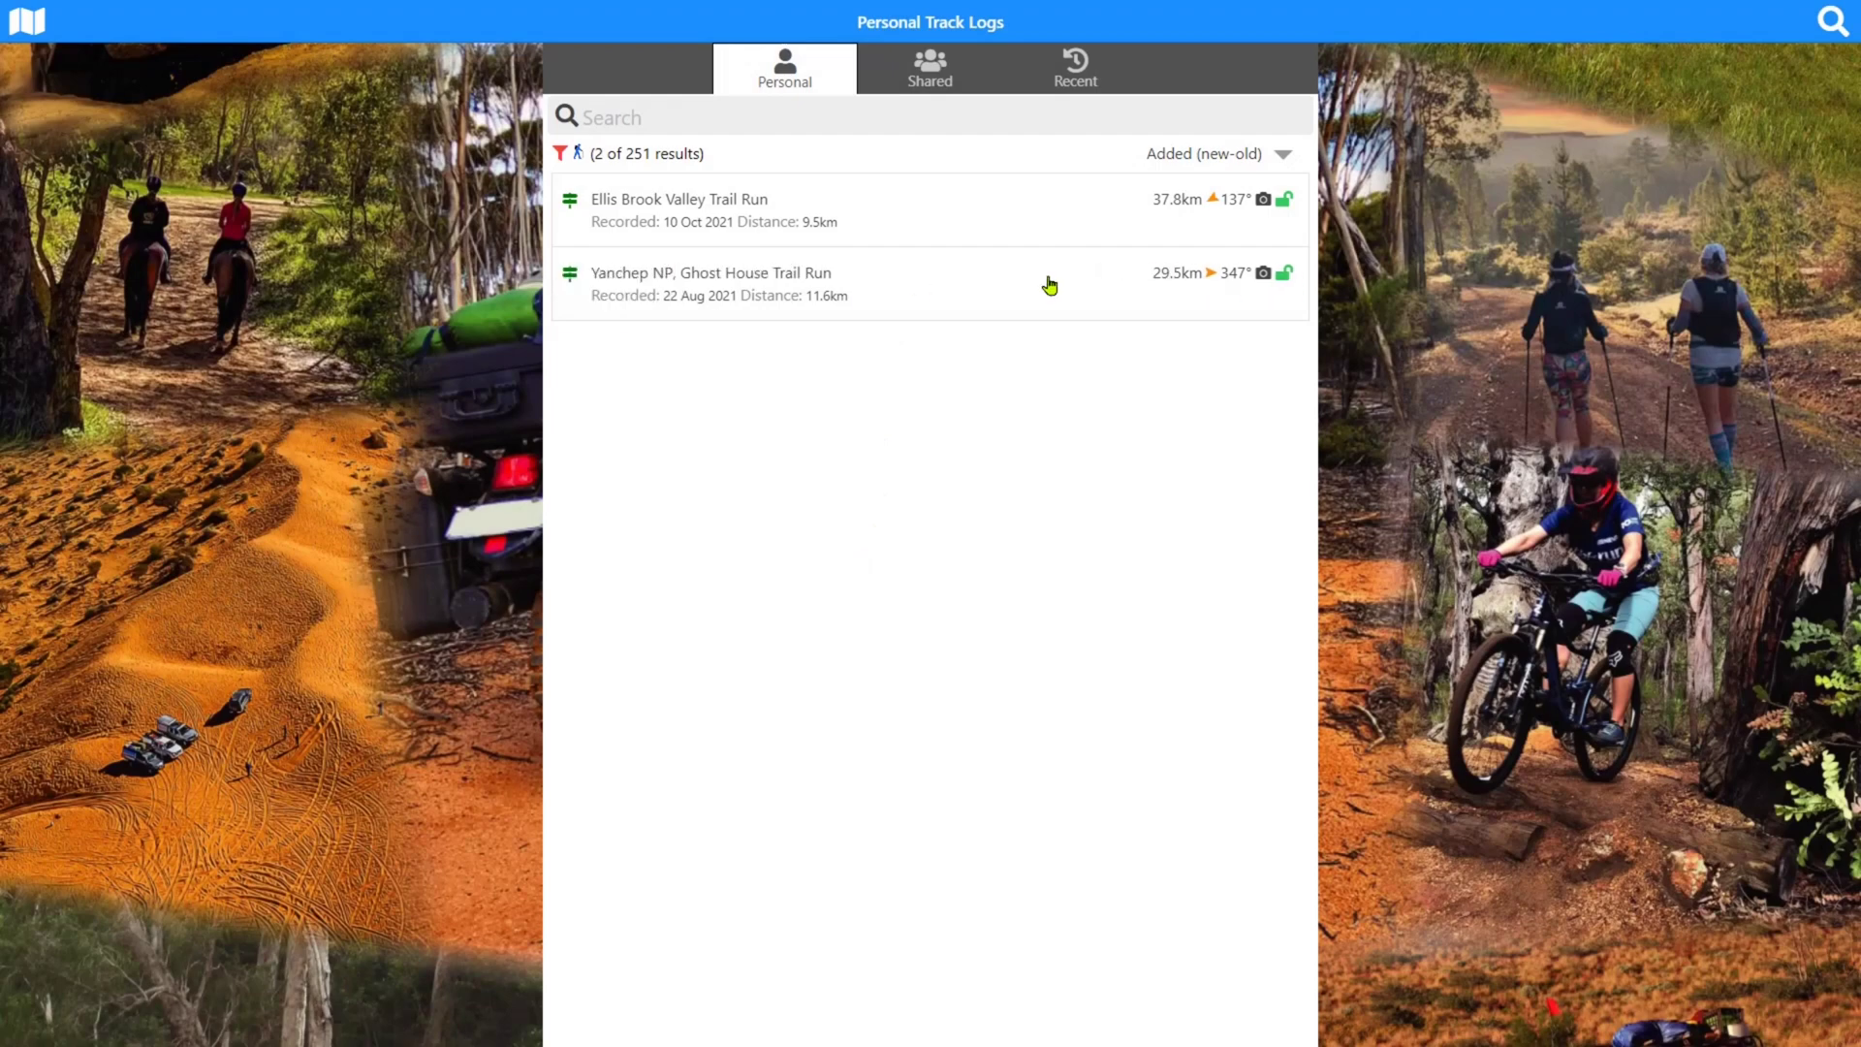
Open the Yanchep NP, Ghost House Trail Run log and view its photo of the arched concrete building full-screen.
left_click(867, 292)
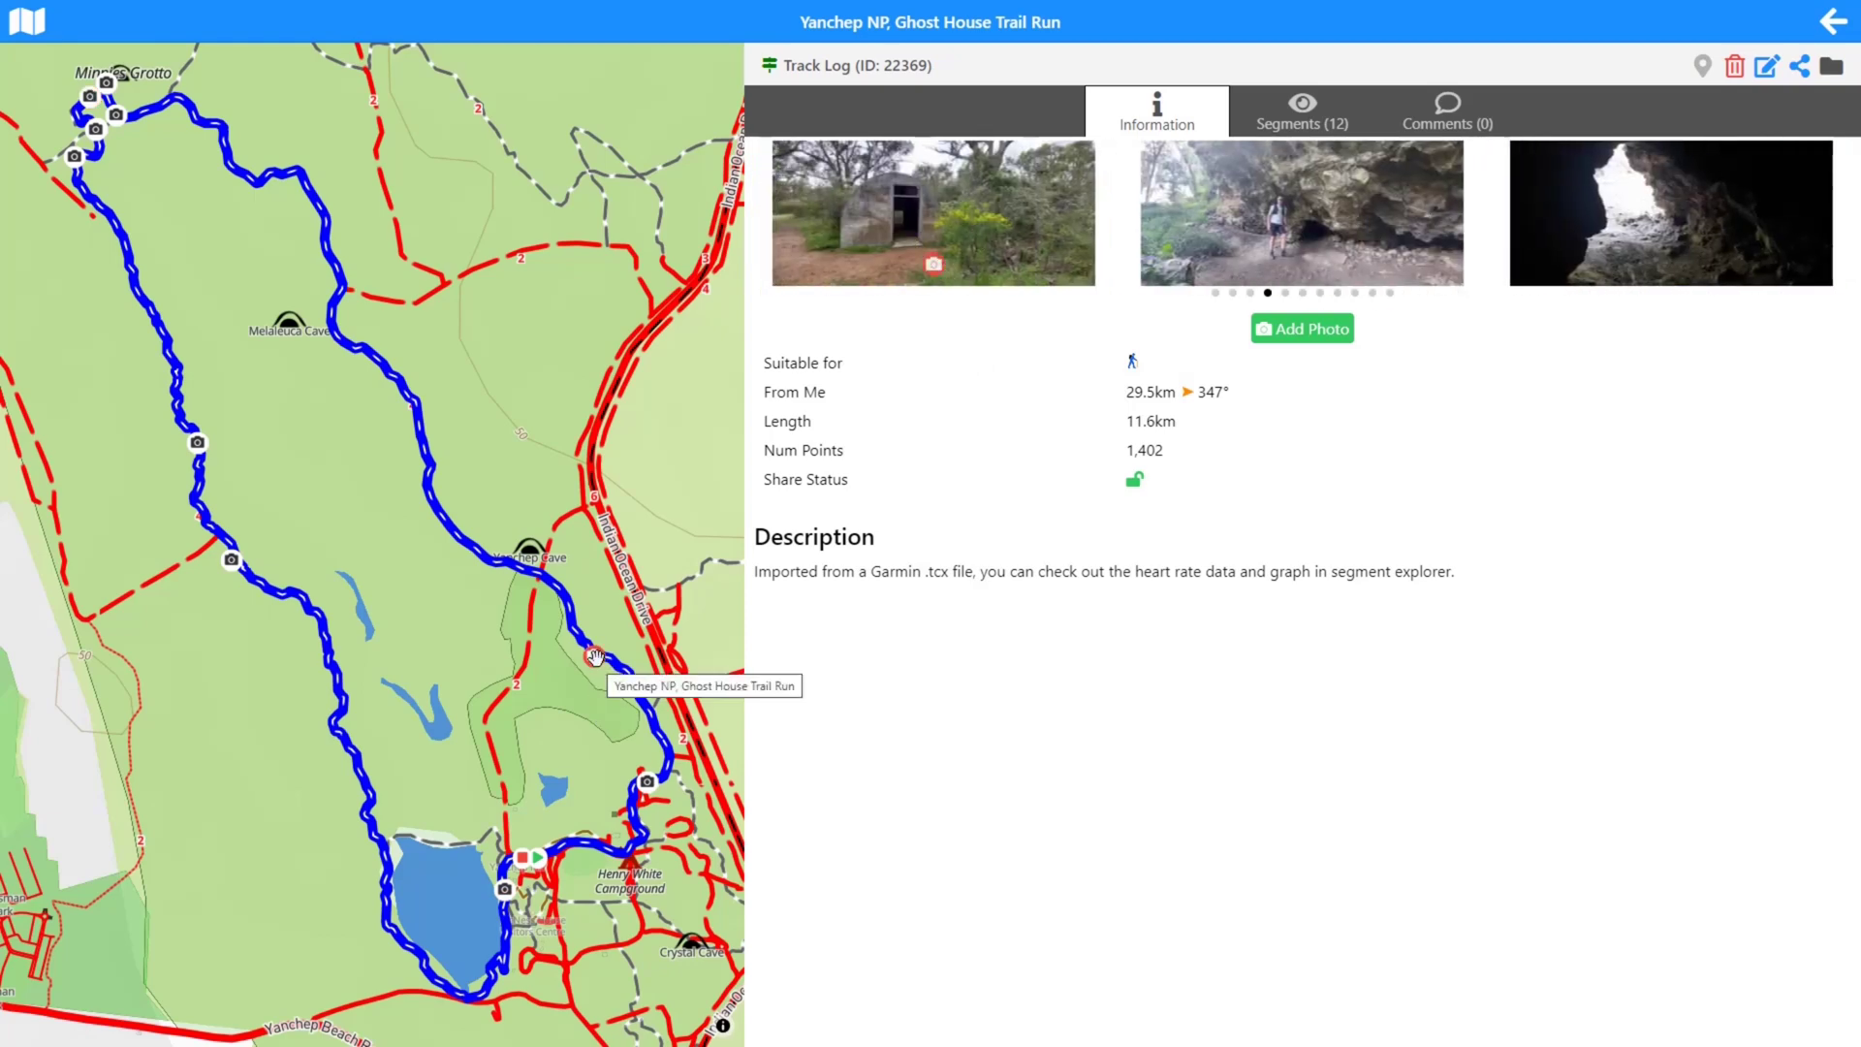
left_click(835, 229)
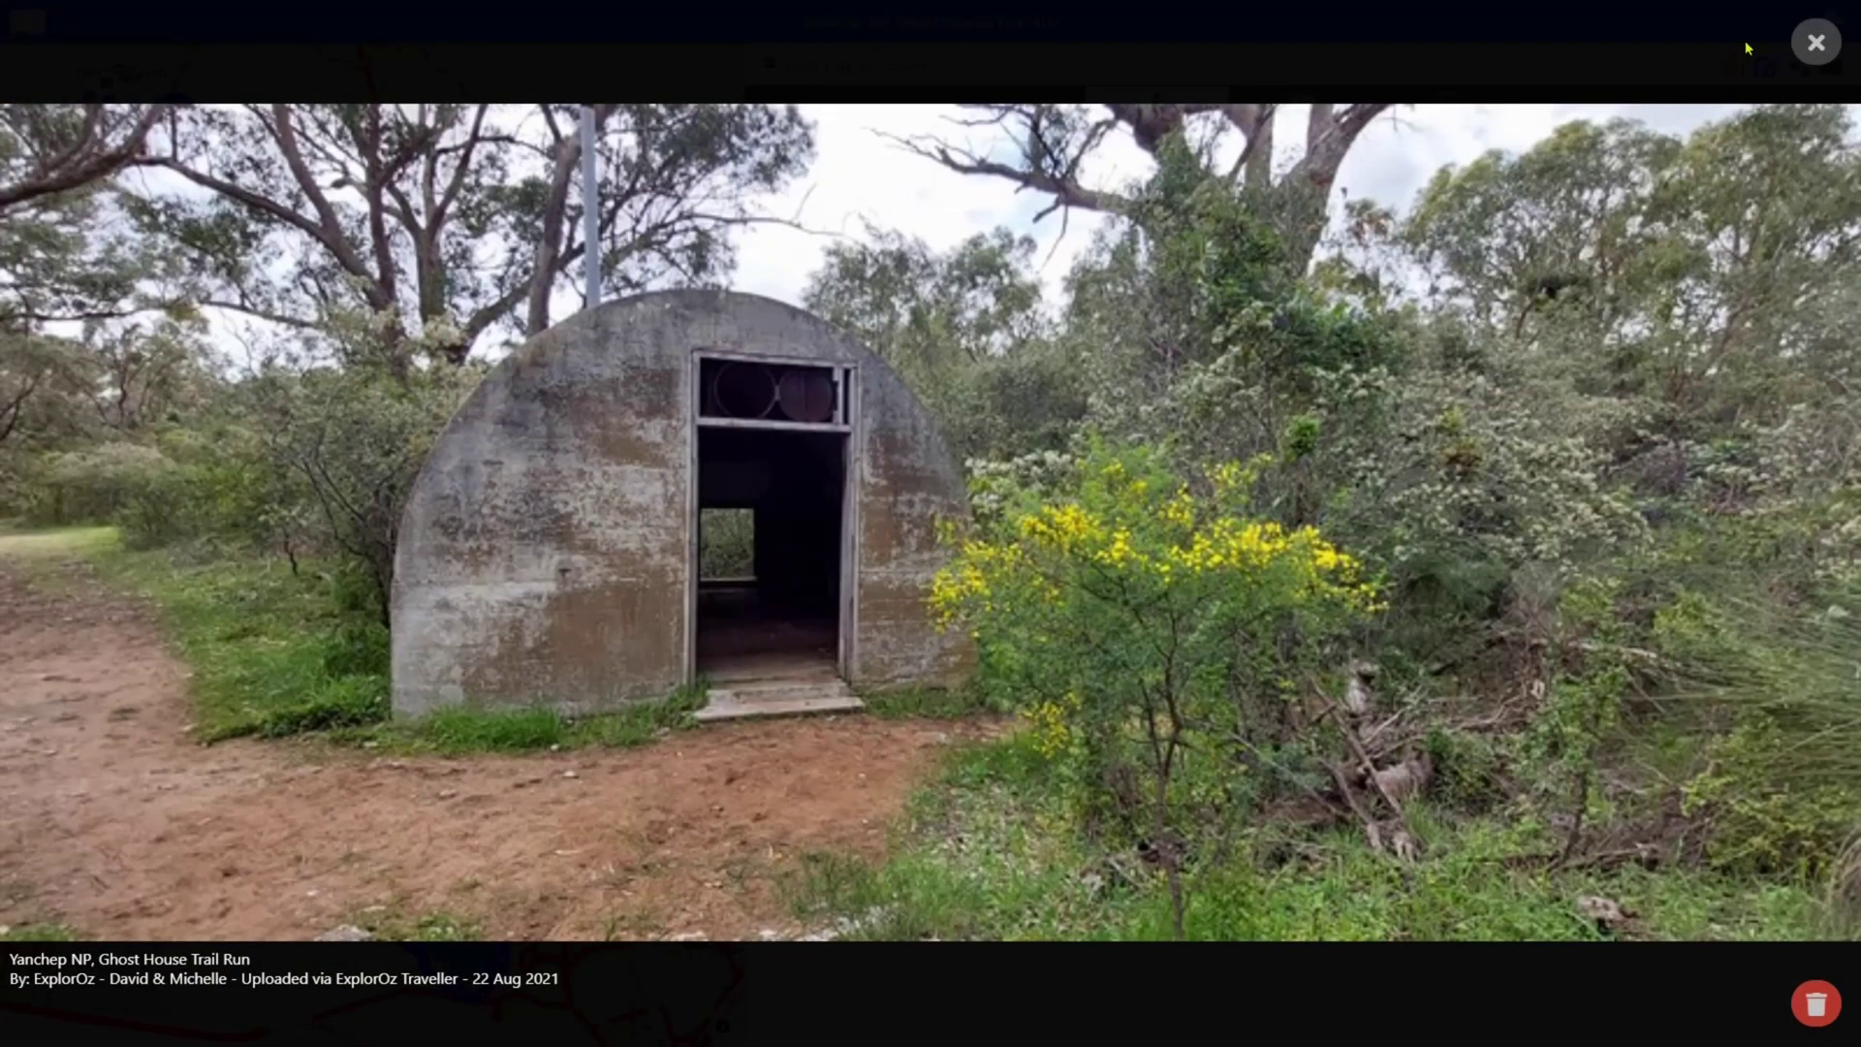
left_click(1815, 42)
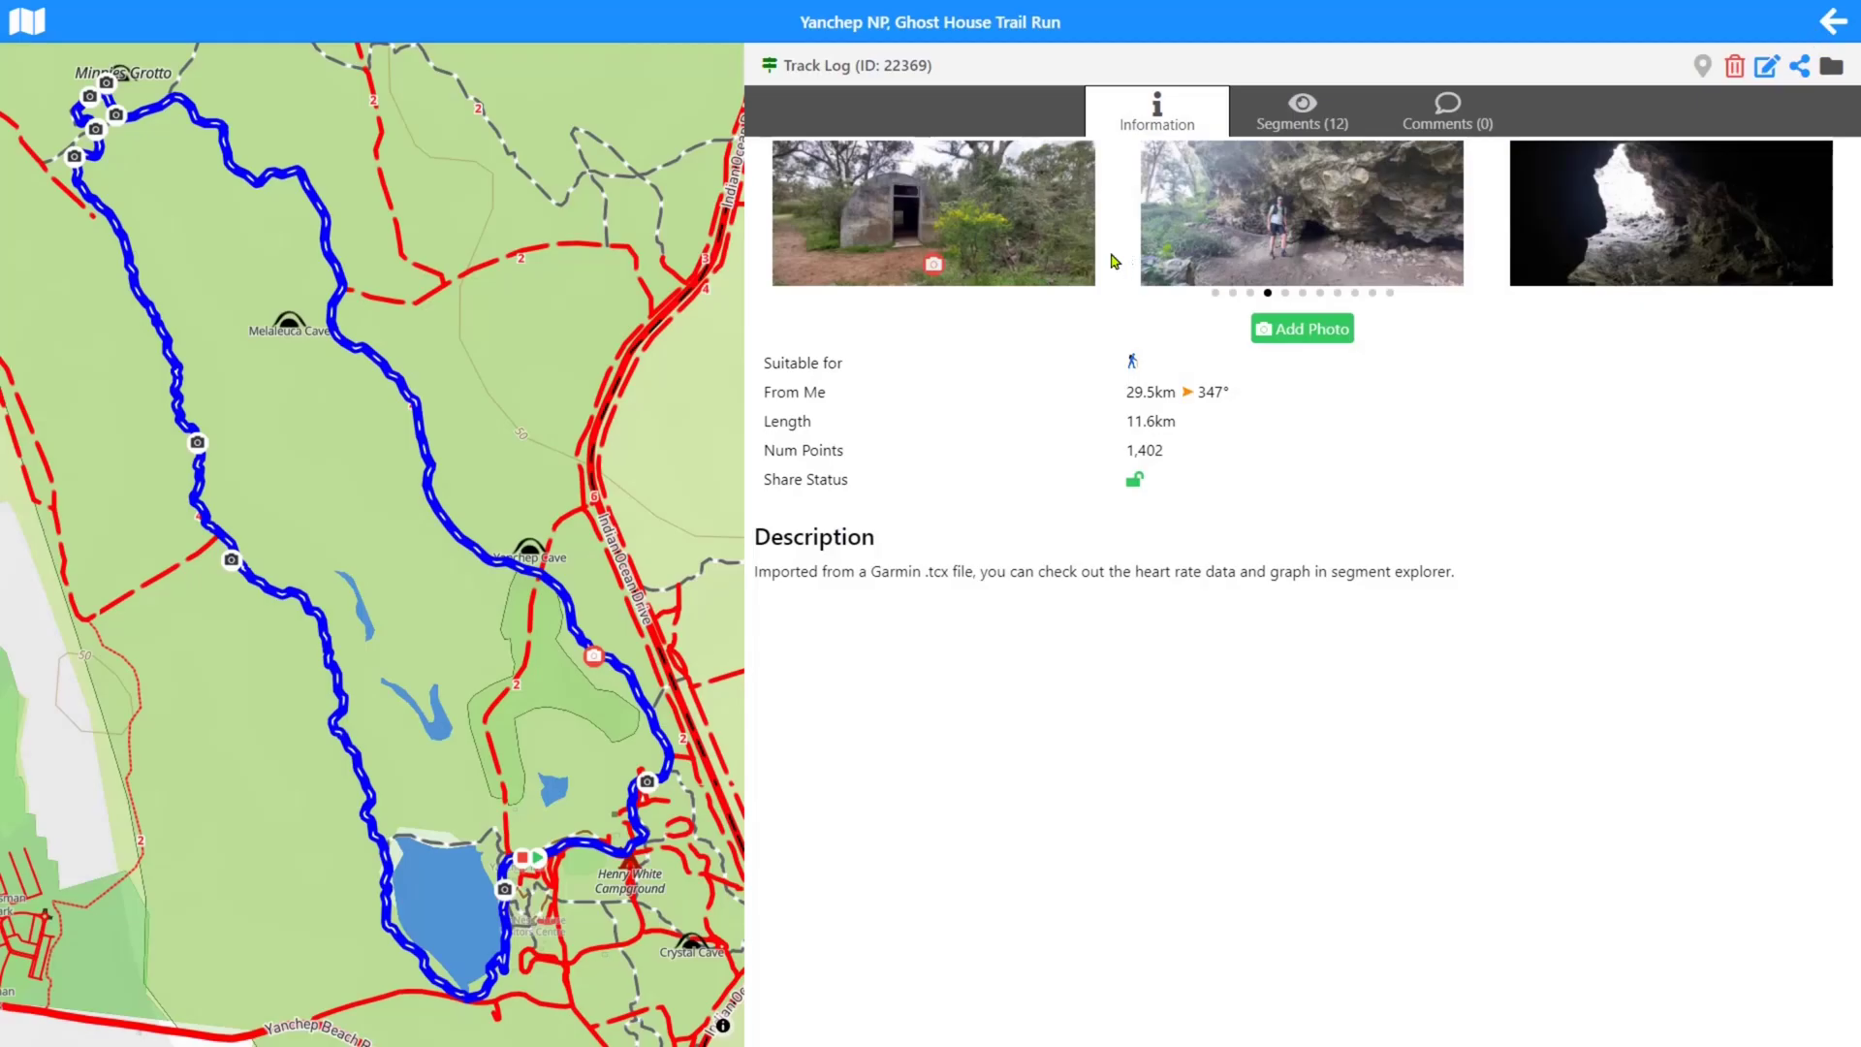
left_click(988, 231)
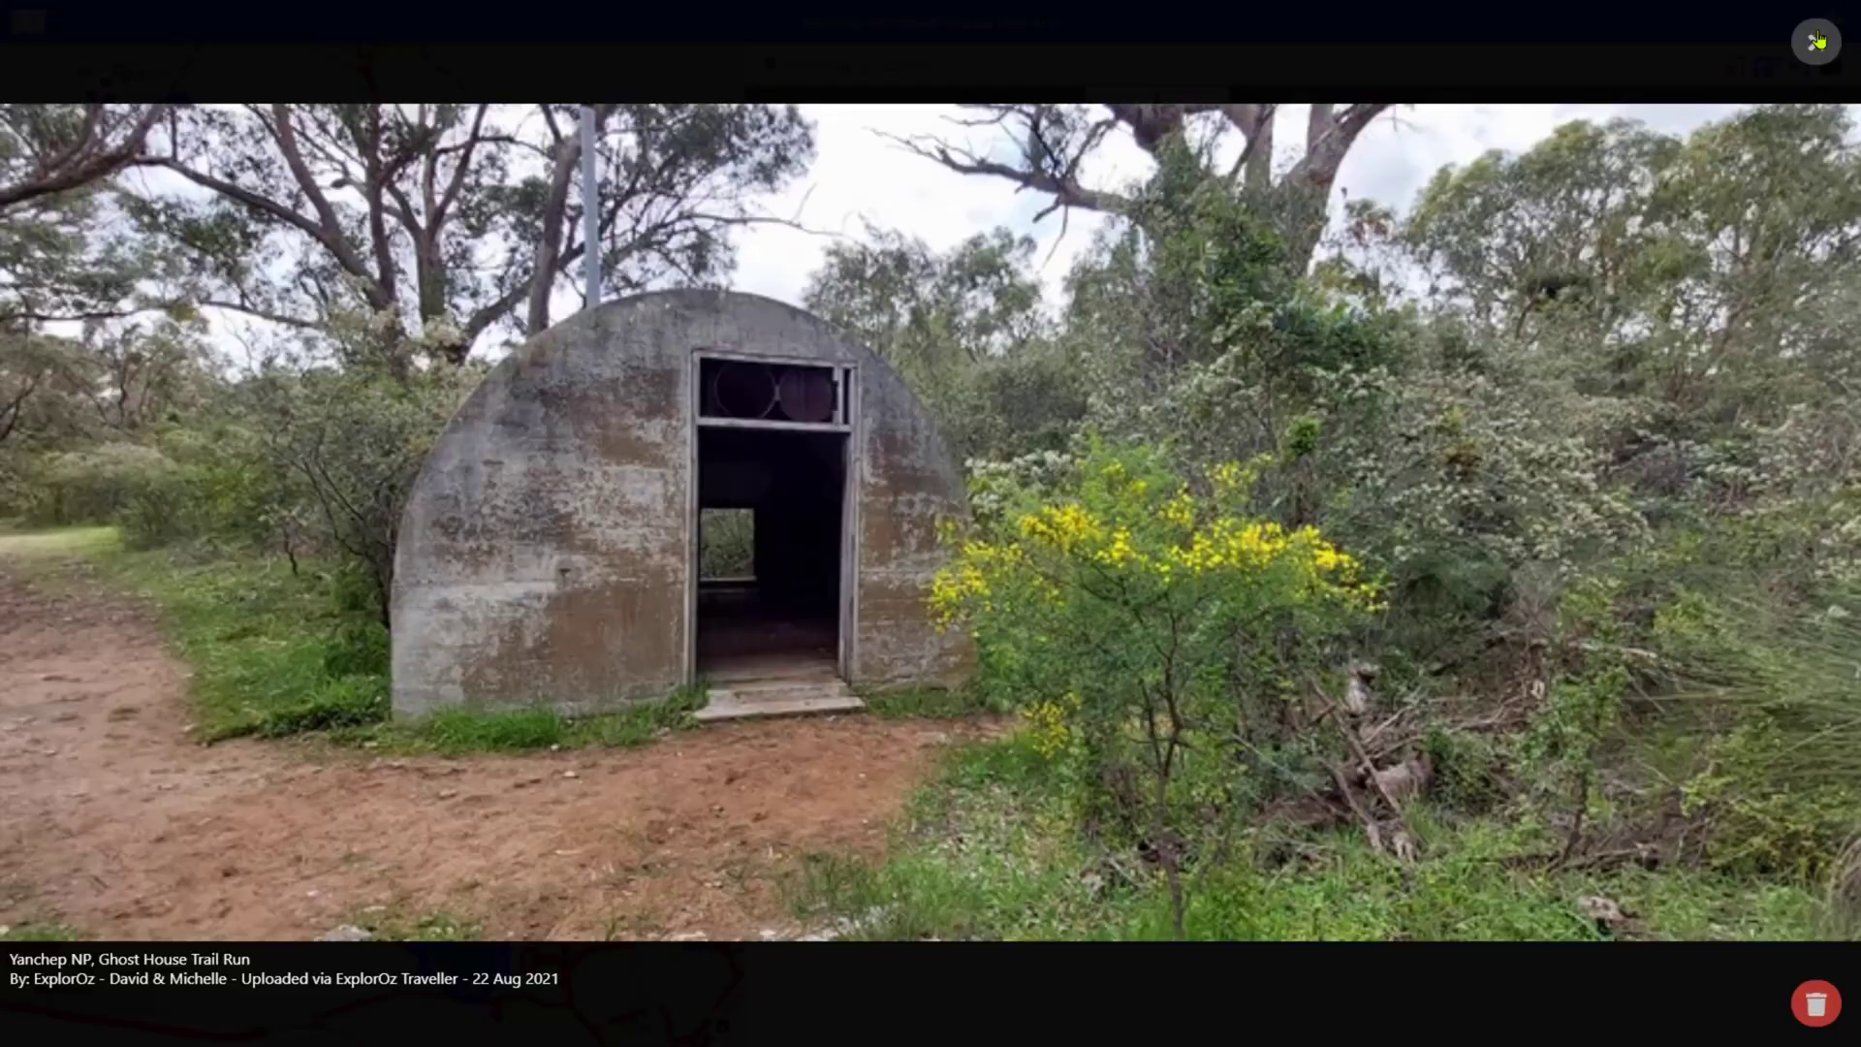
left_click(1816, 40)
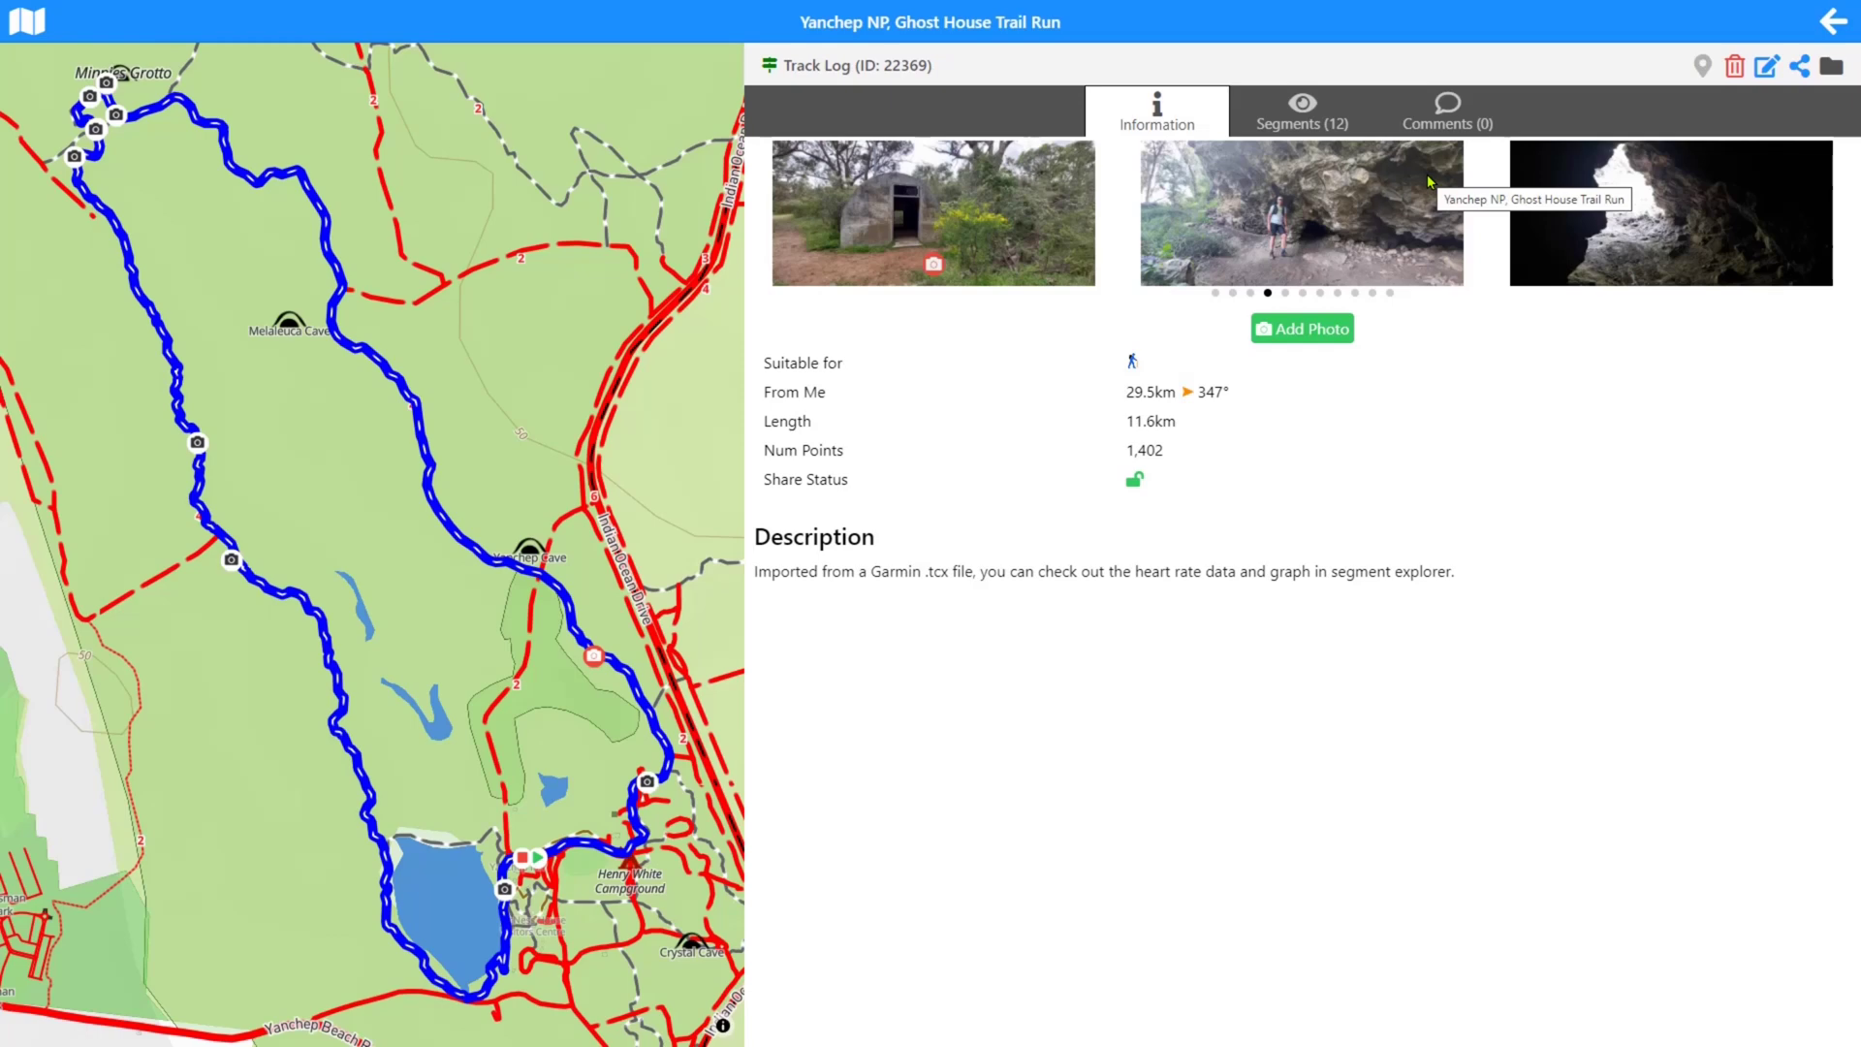
left_click(911, 231)
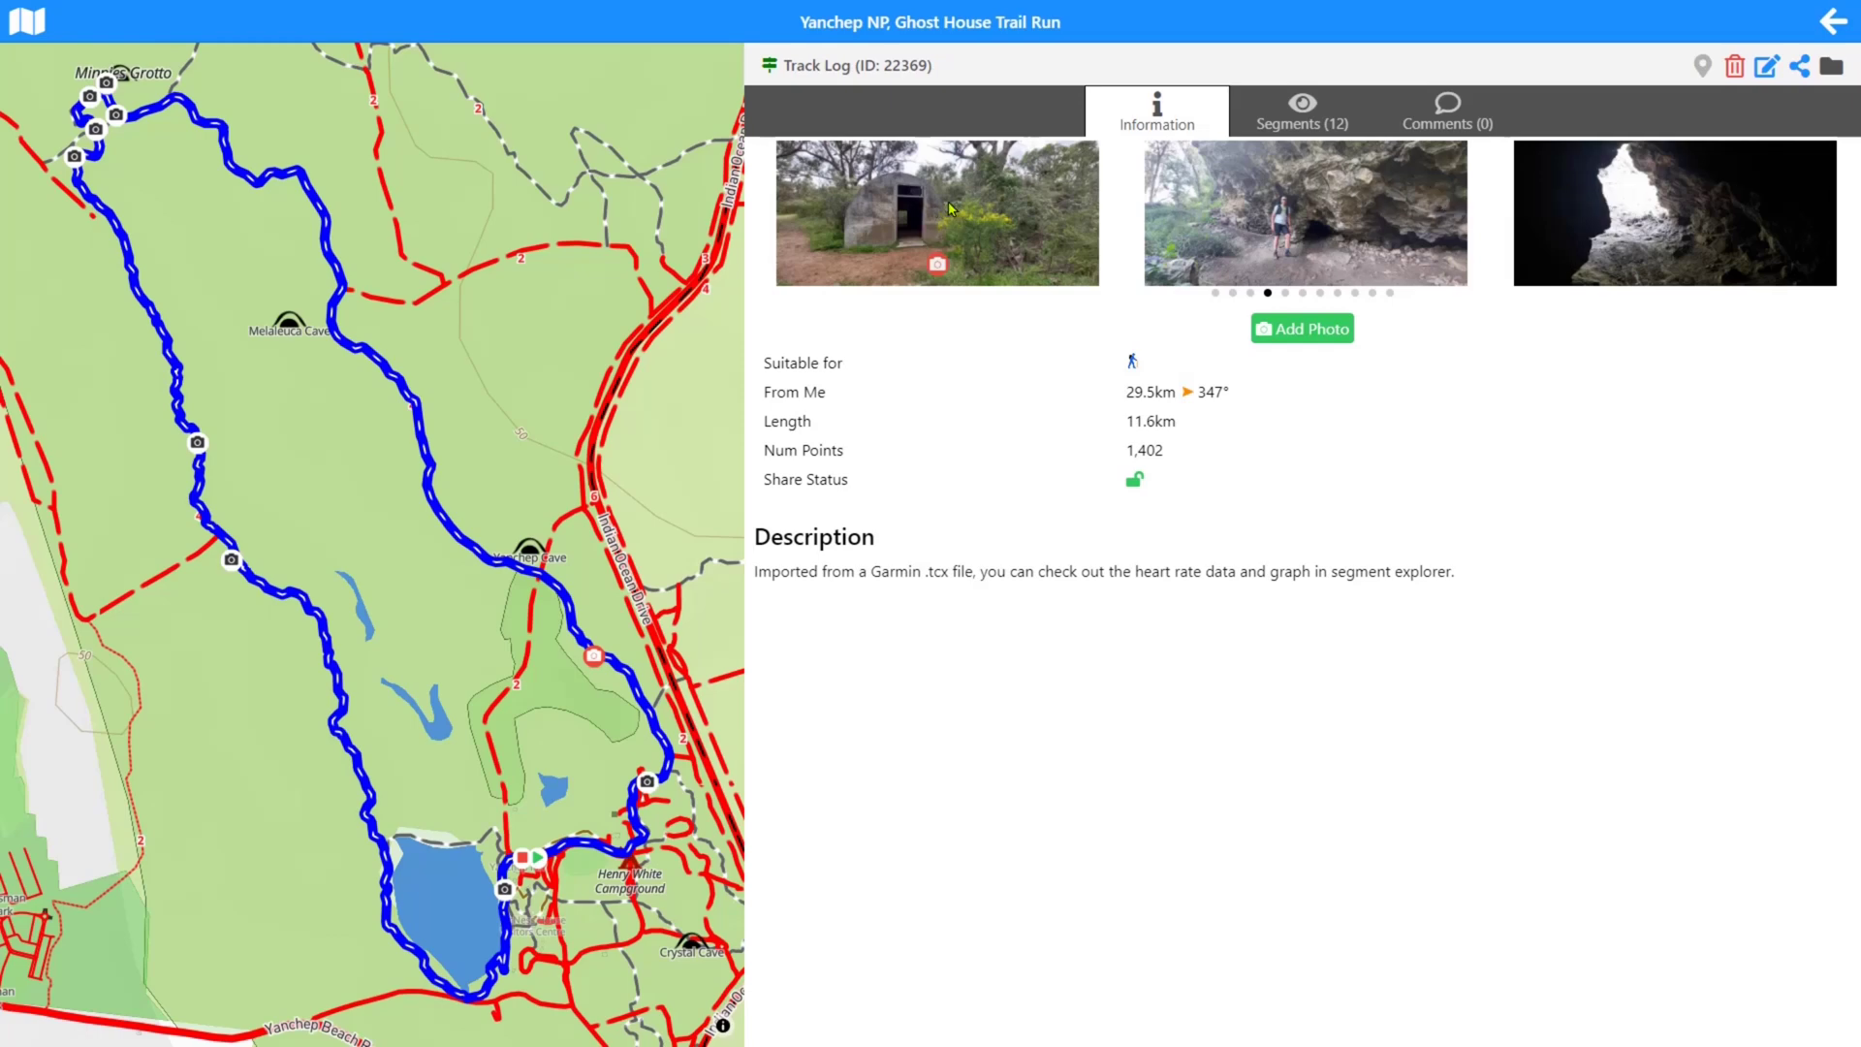
left_click(912, 231)
left_click(912, 231)
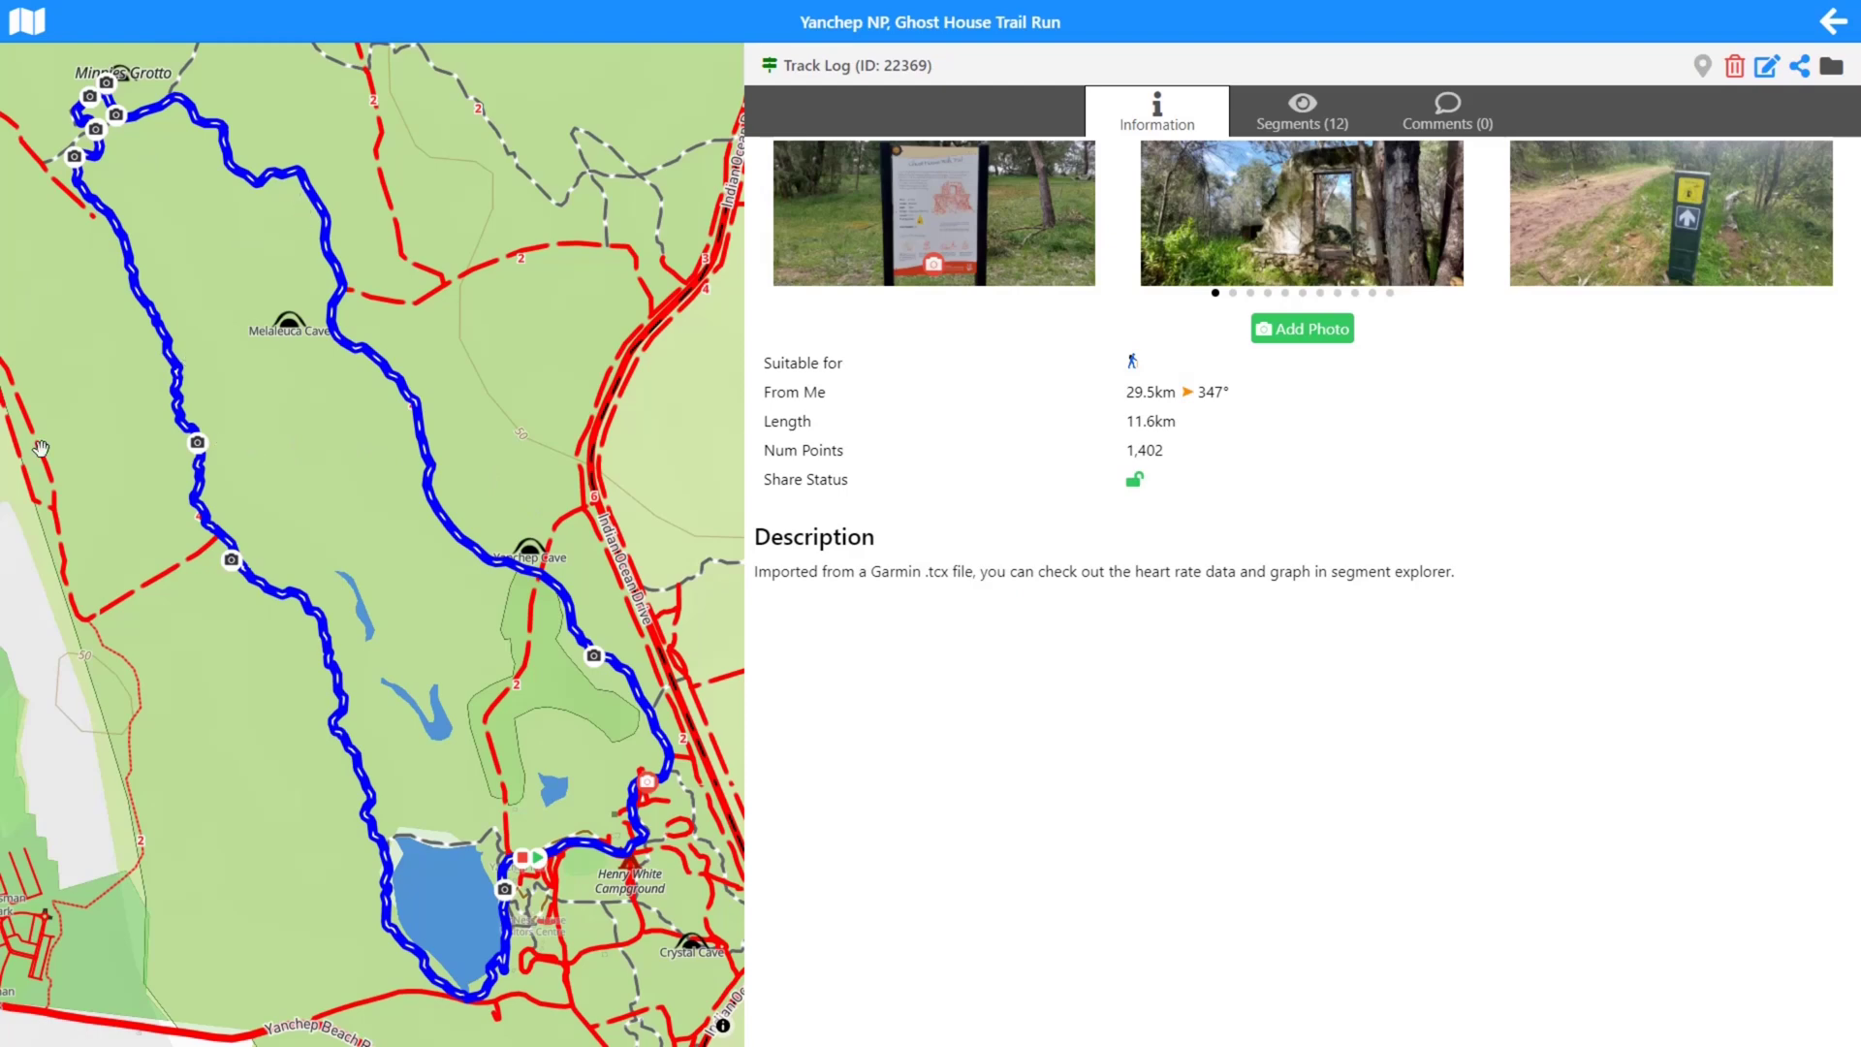
Examine the trail run's first four segments one by one, with their map sections and elevation and heart rate graphs.
left_click(1309, 114)
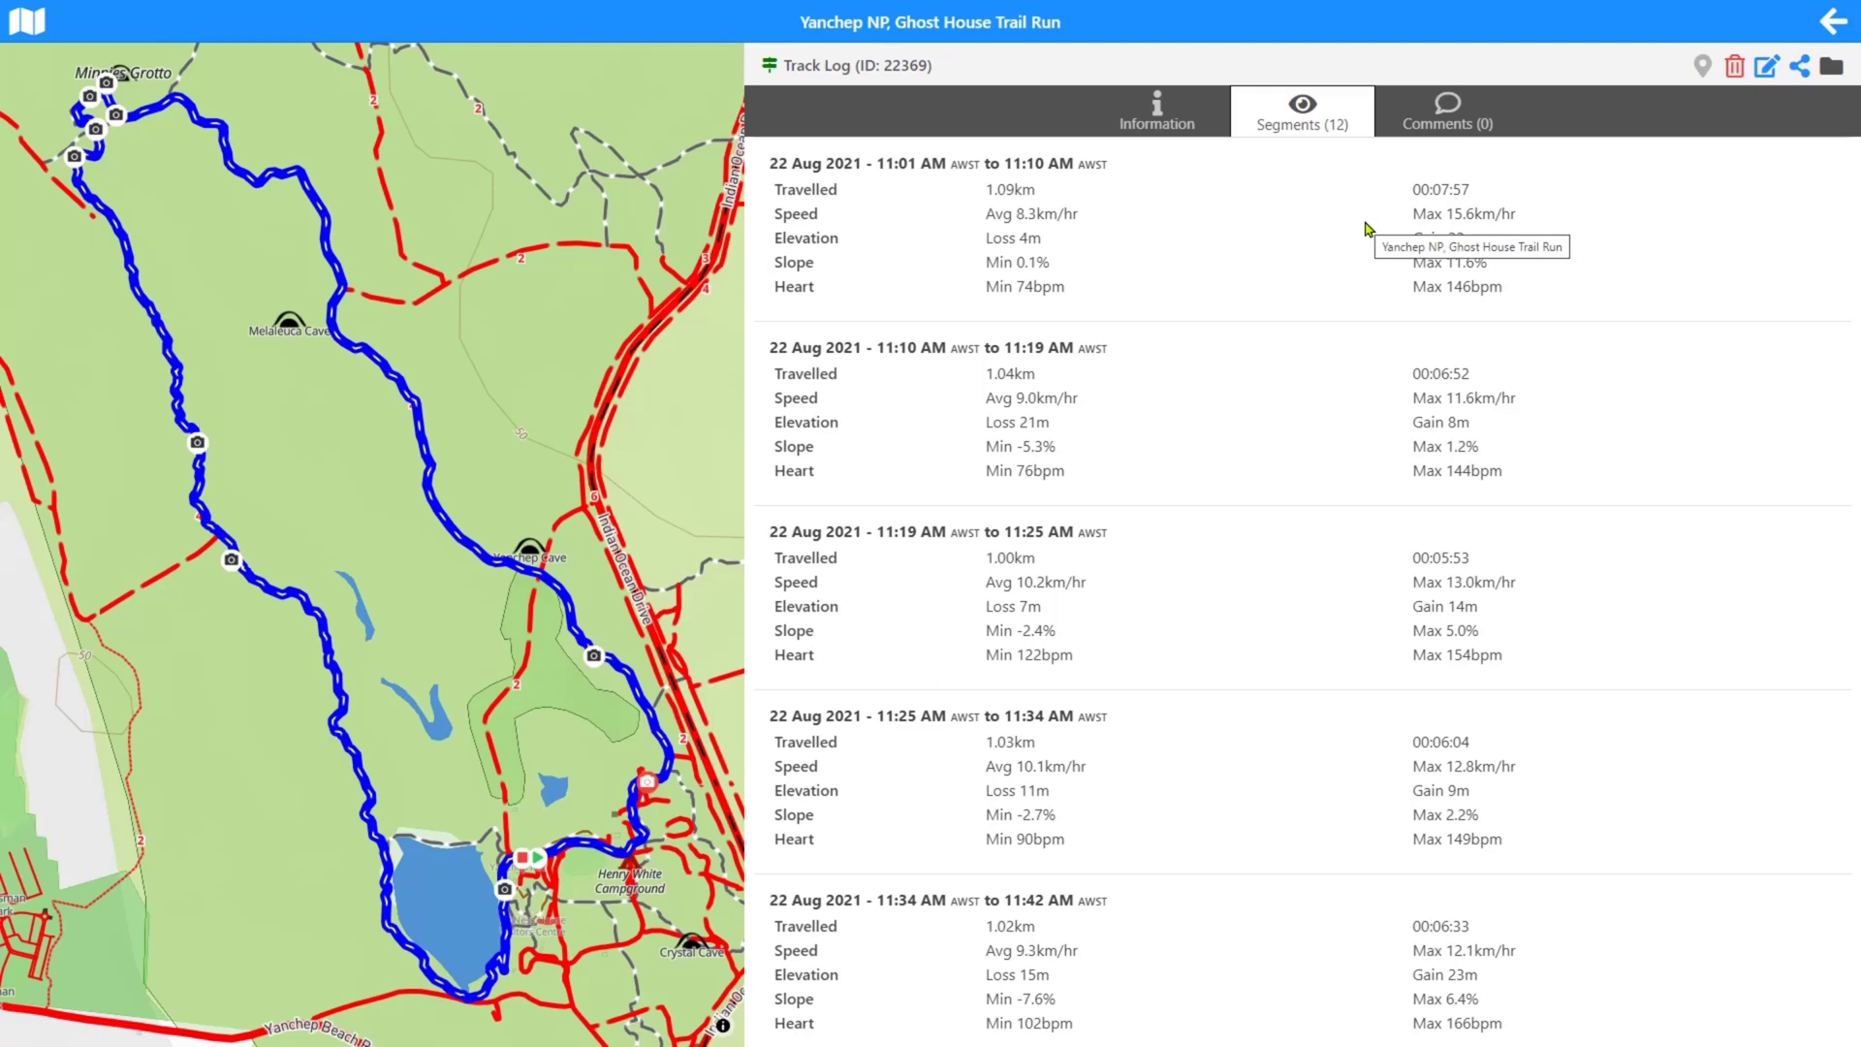
left_click(1166, 268)
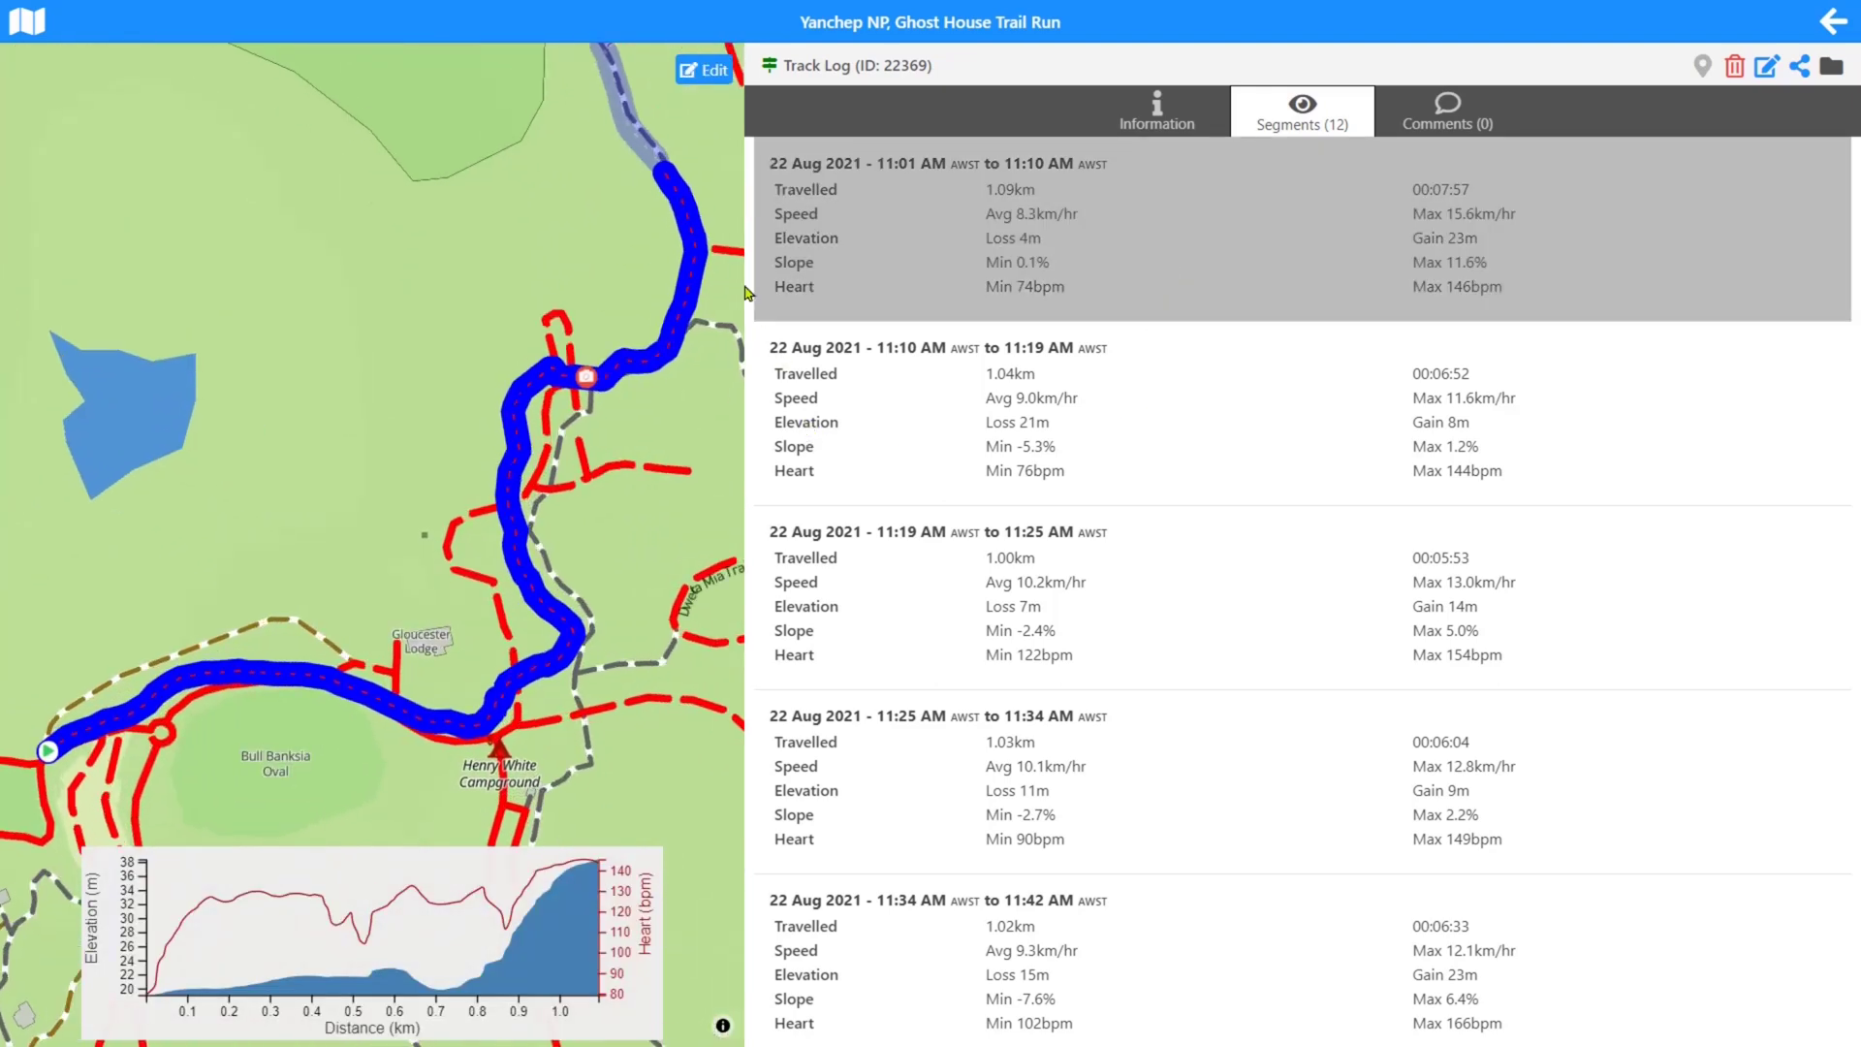
left_click(1132, 419)
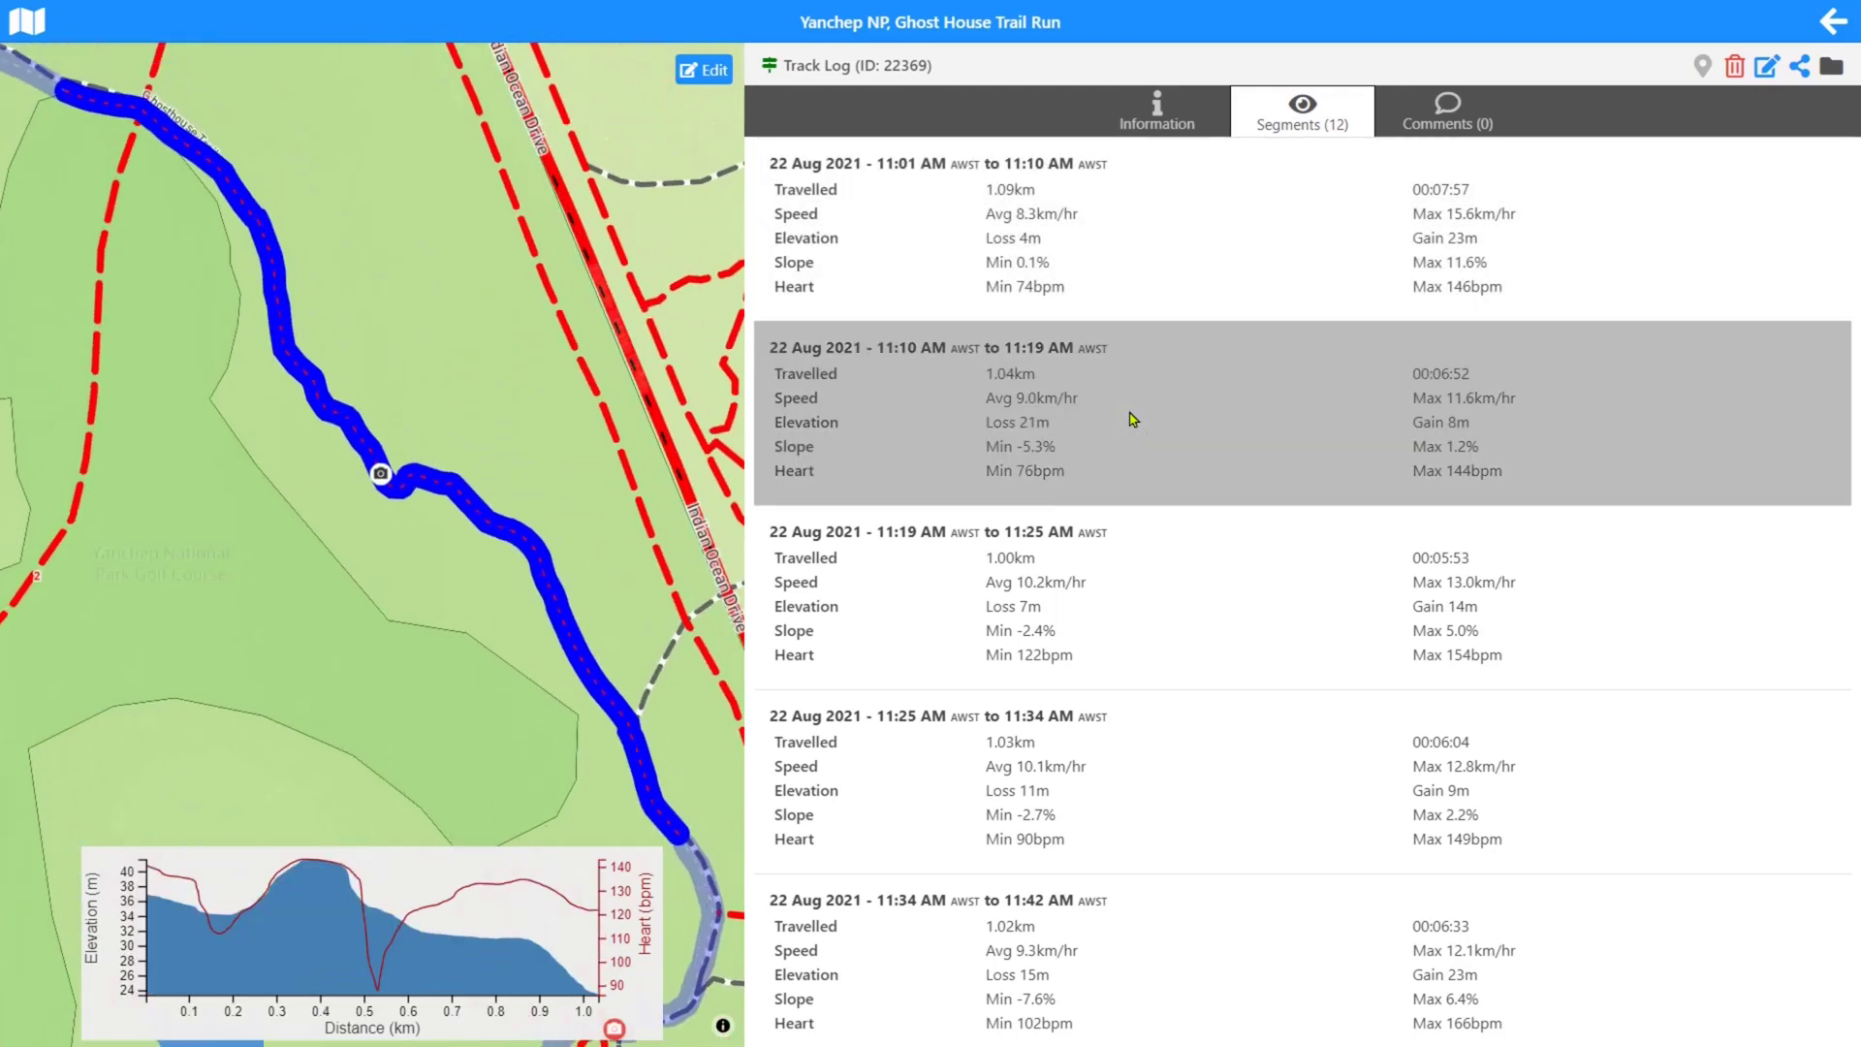
left_click(1139, 601)
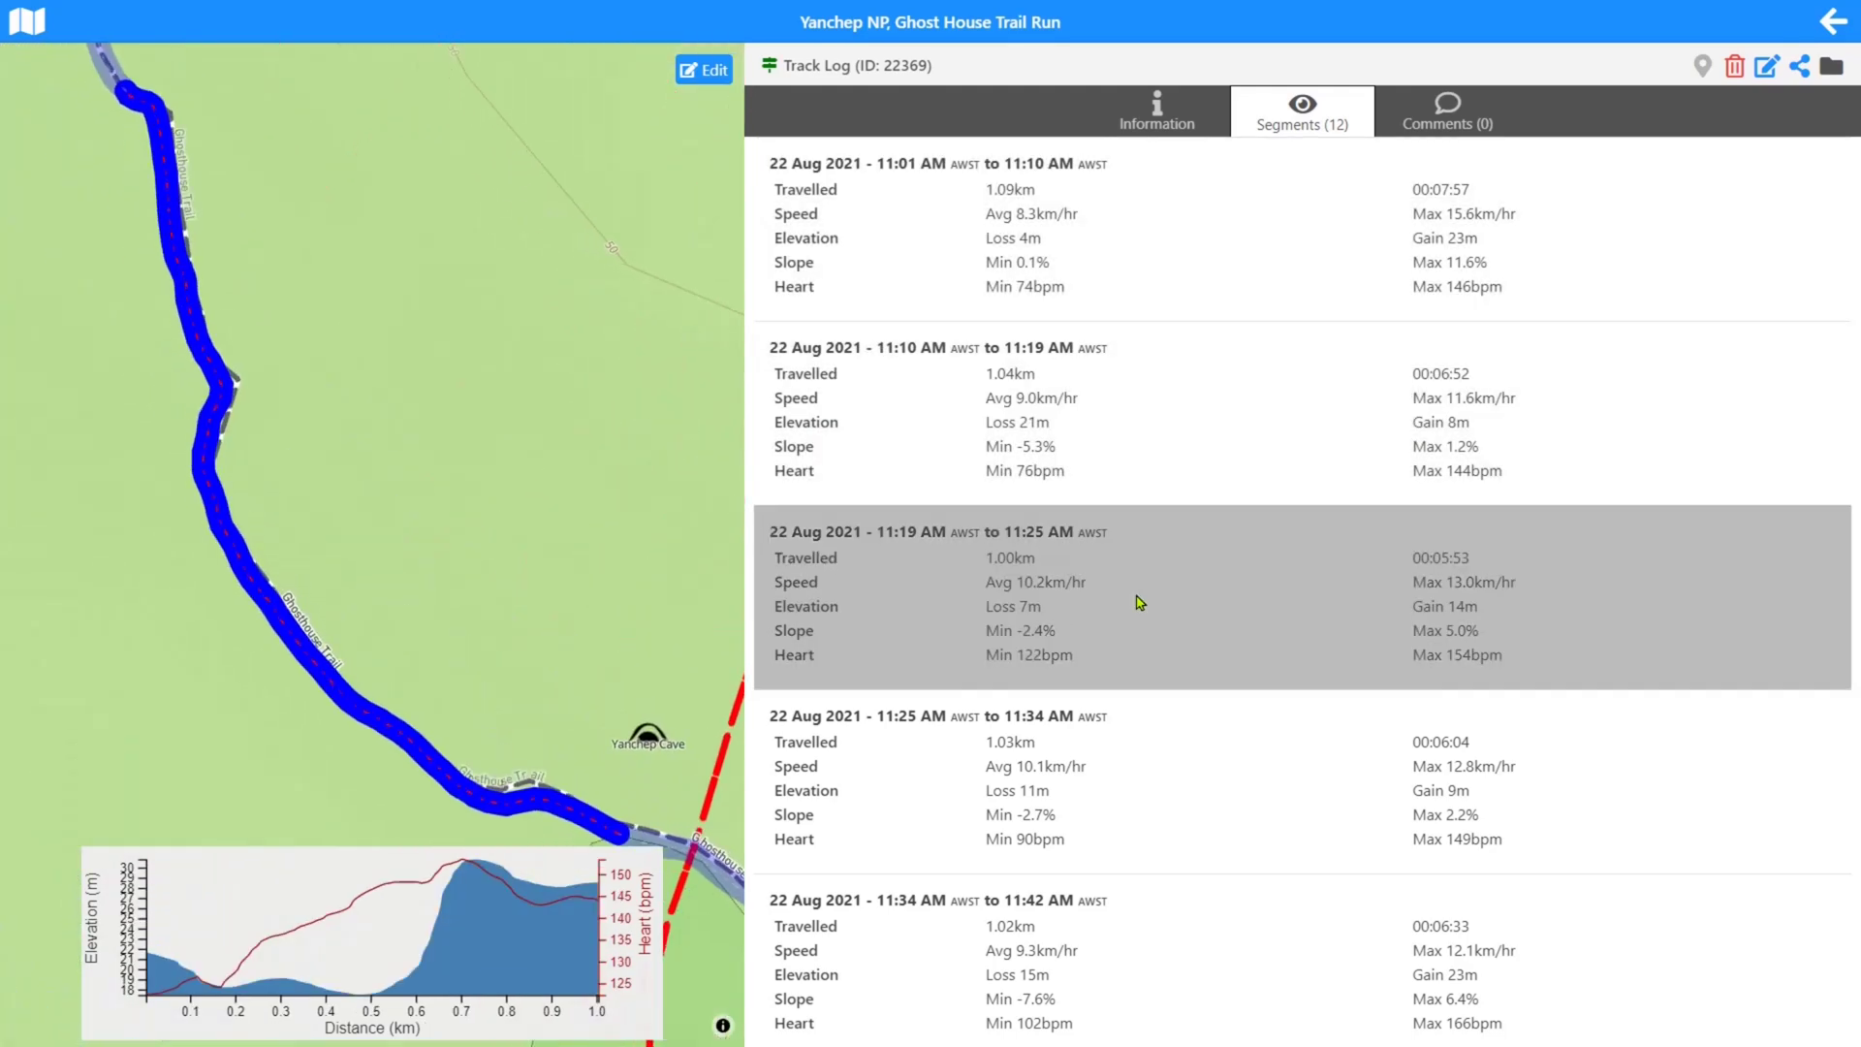
left_click(1163, 772)
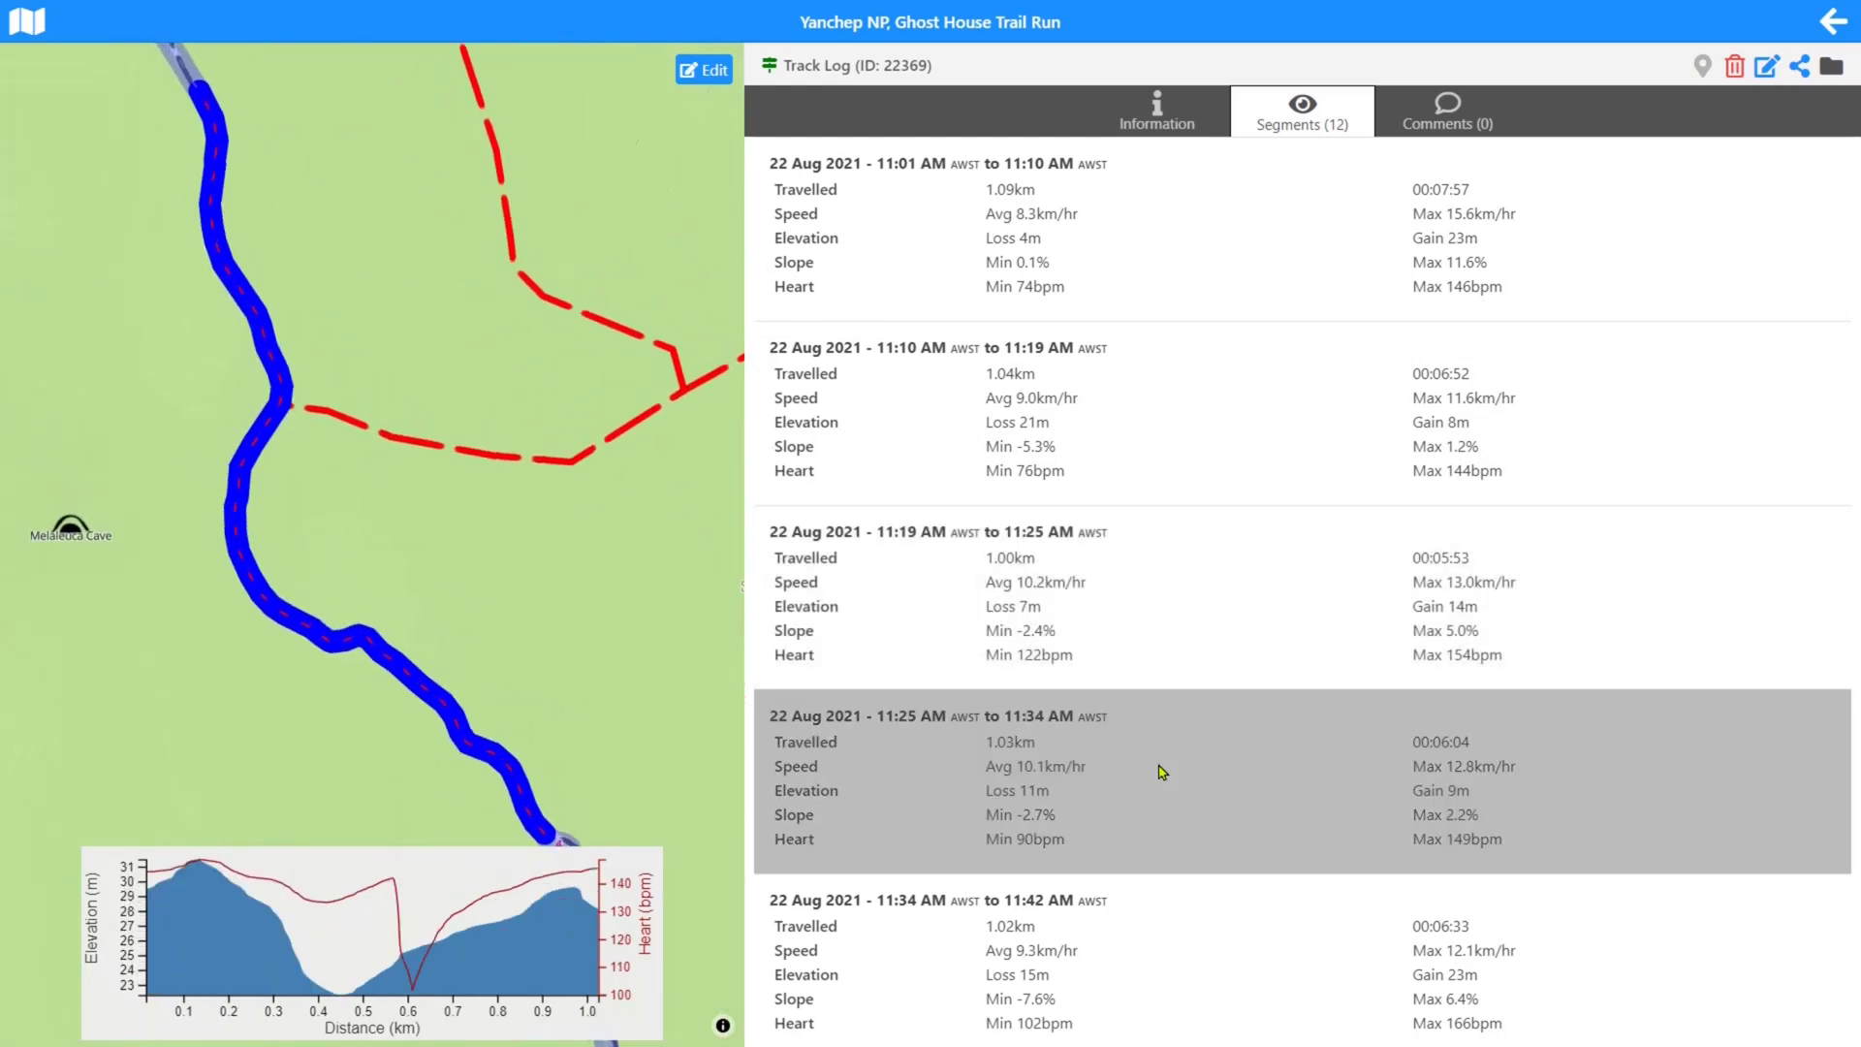
Select the 11:01 AM to 11:10 AM segment again and show the numbered segment markers on the surrounding map.
left_click(1216, 271)
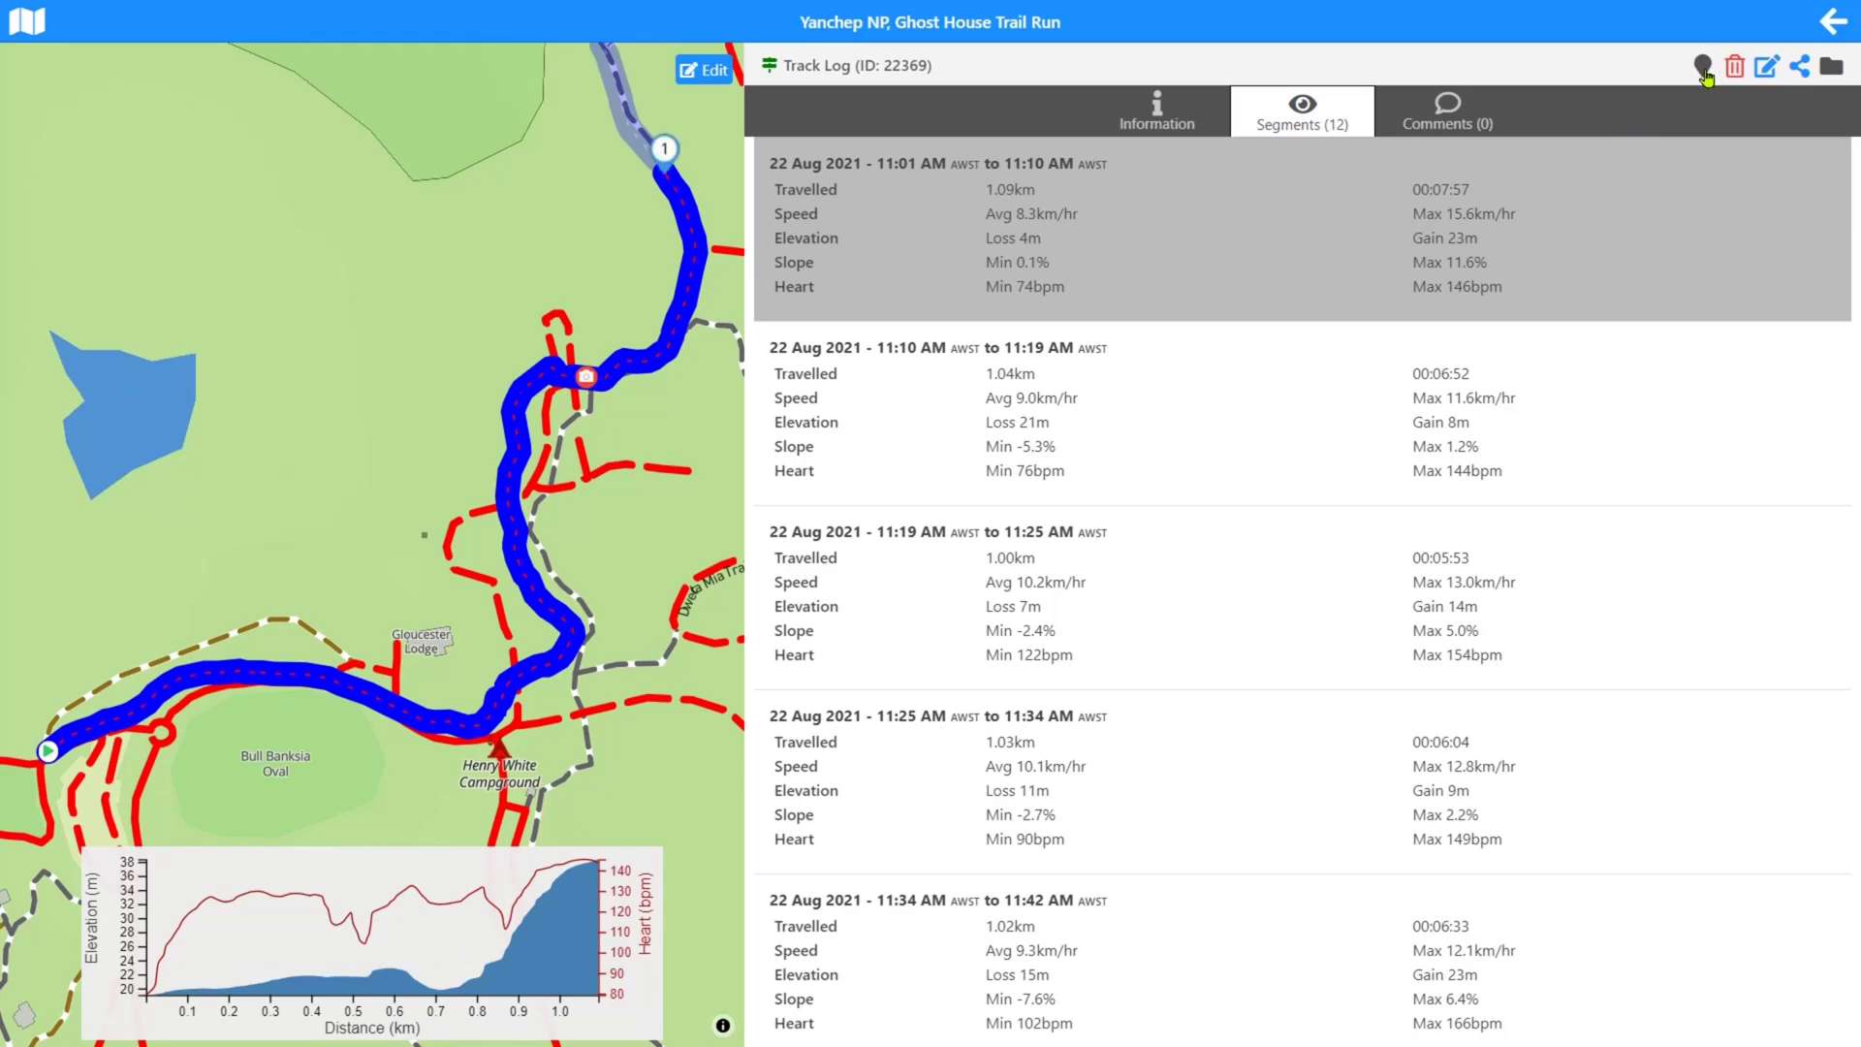
scroll(588, 398, "down", 1)
scroll(589, 397, "down", 3)
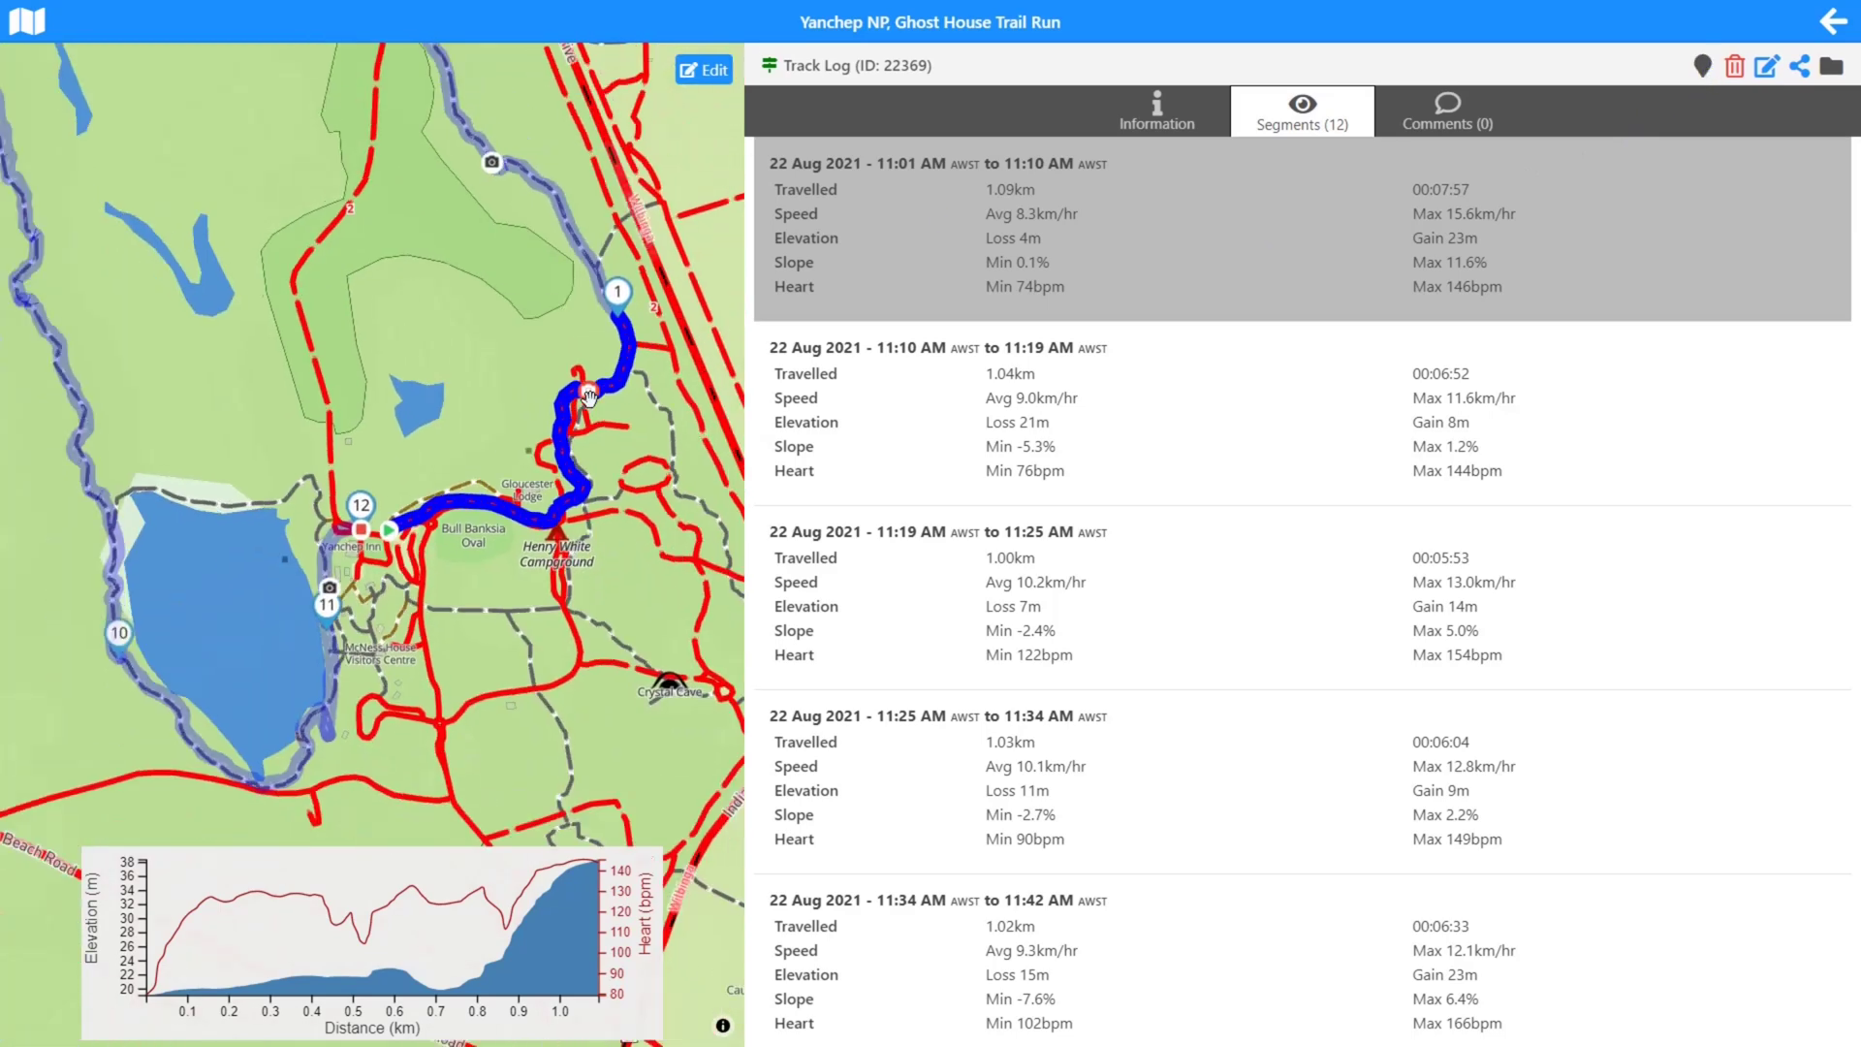
View the whole run with its numbered segment markers on the map, and select the 11:10 AM to 11:19 AM segment.
left_click_drag(417, 290, 501, 442)
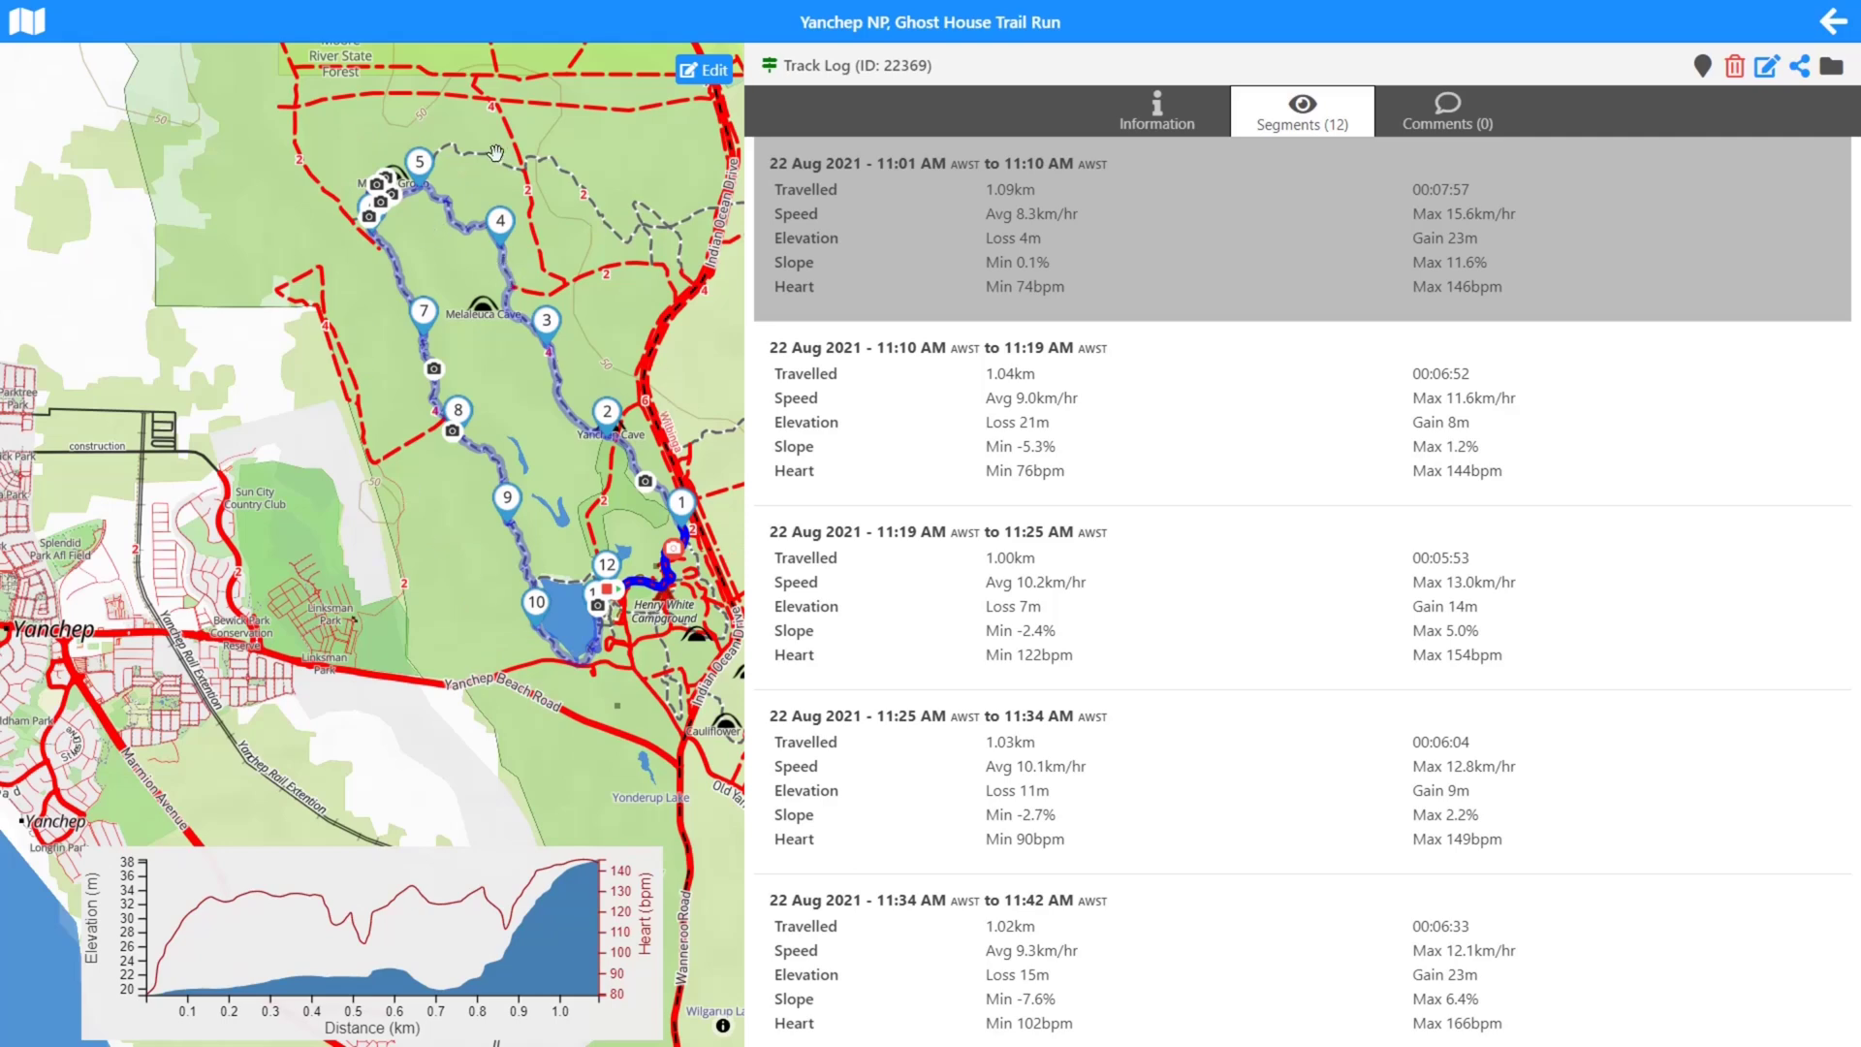
left_click_drag(536, 485, 451, 489)
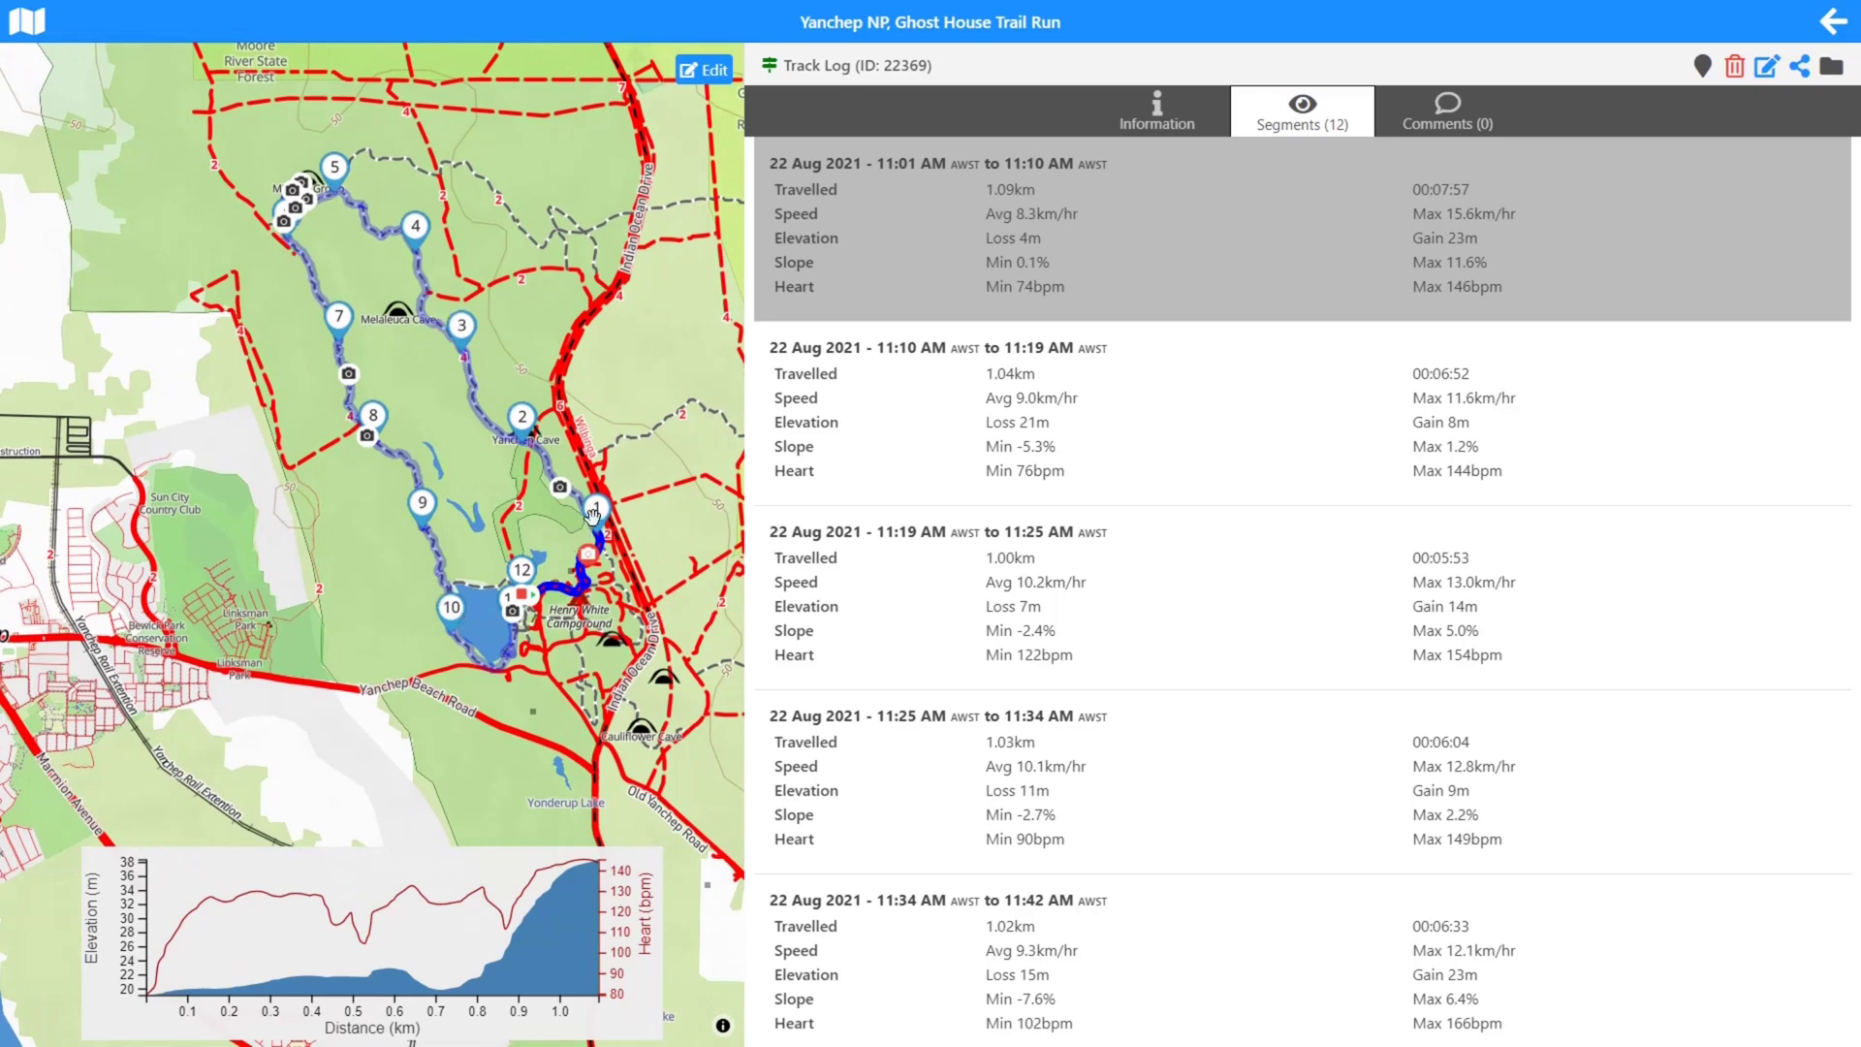
left_click(1704, 68)
left_click(1345, 407)
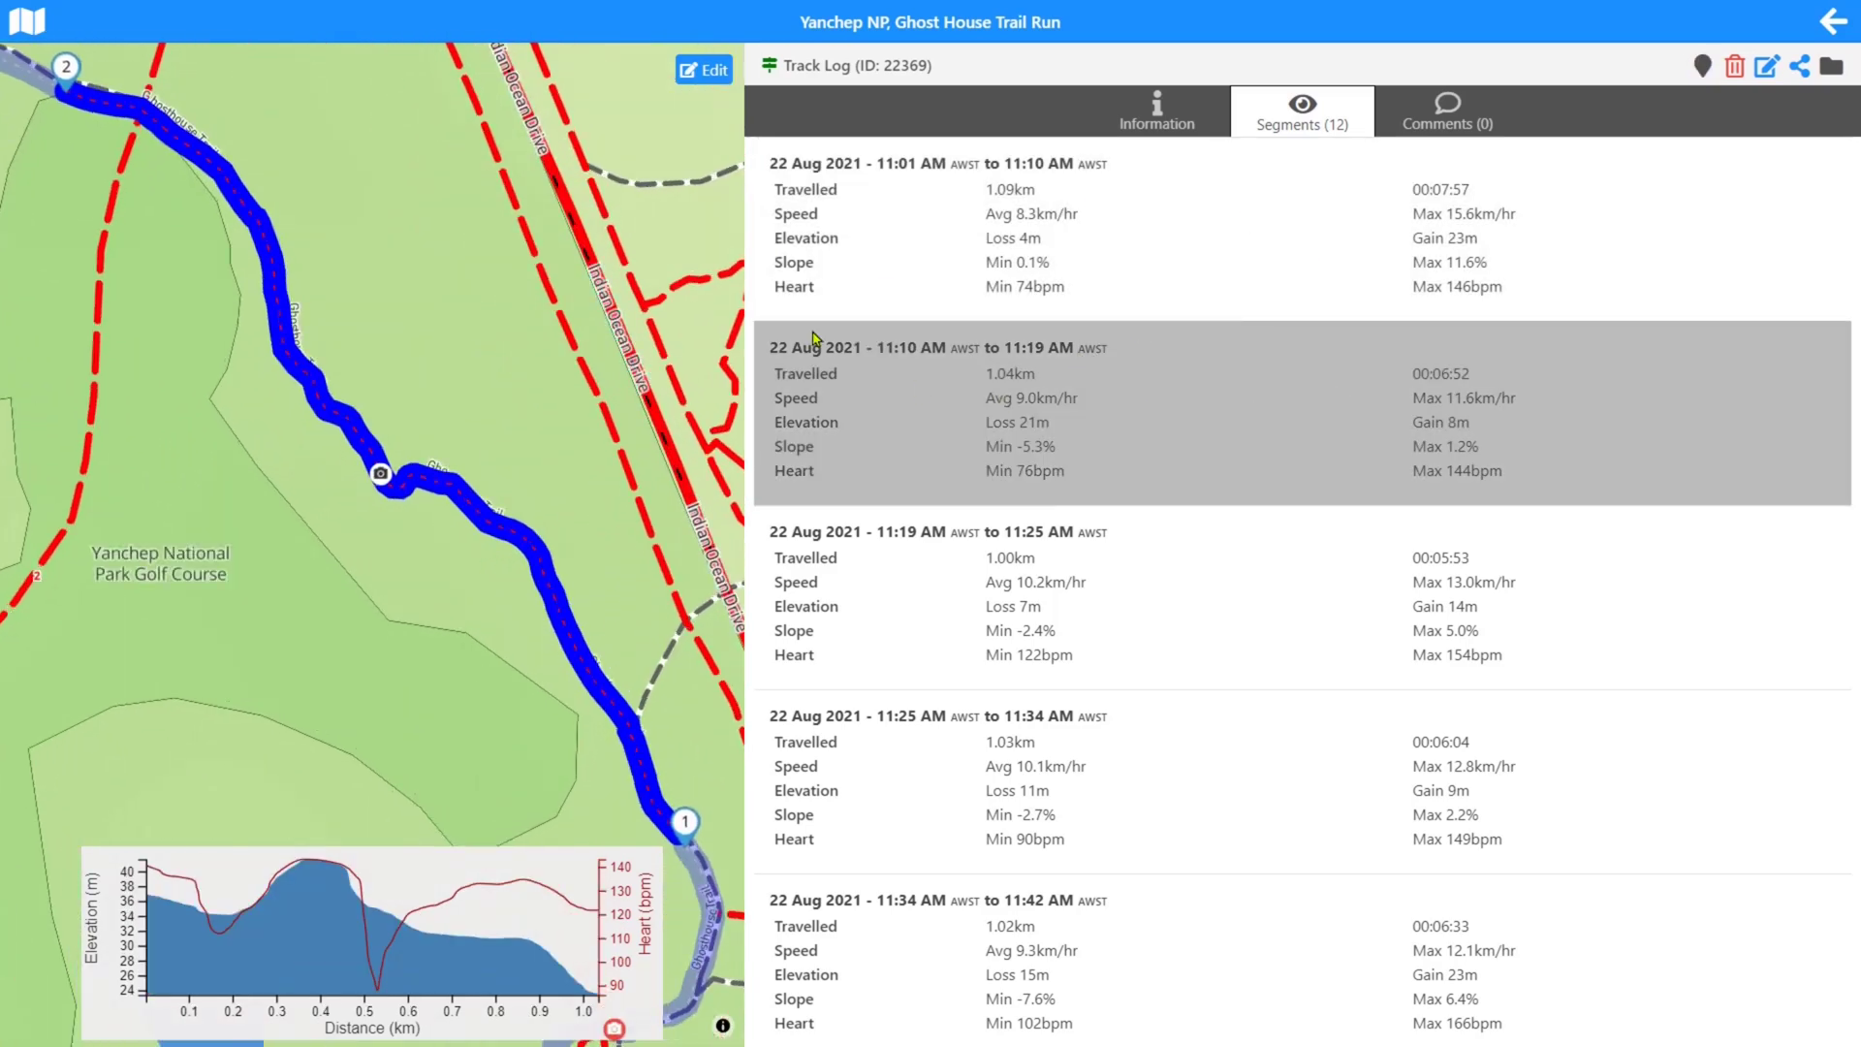
Start editing the selected segment's track points and move point 95 east off the trail.
left_click(707, 80)
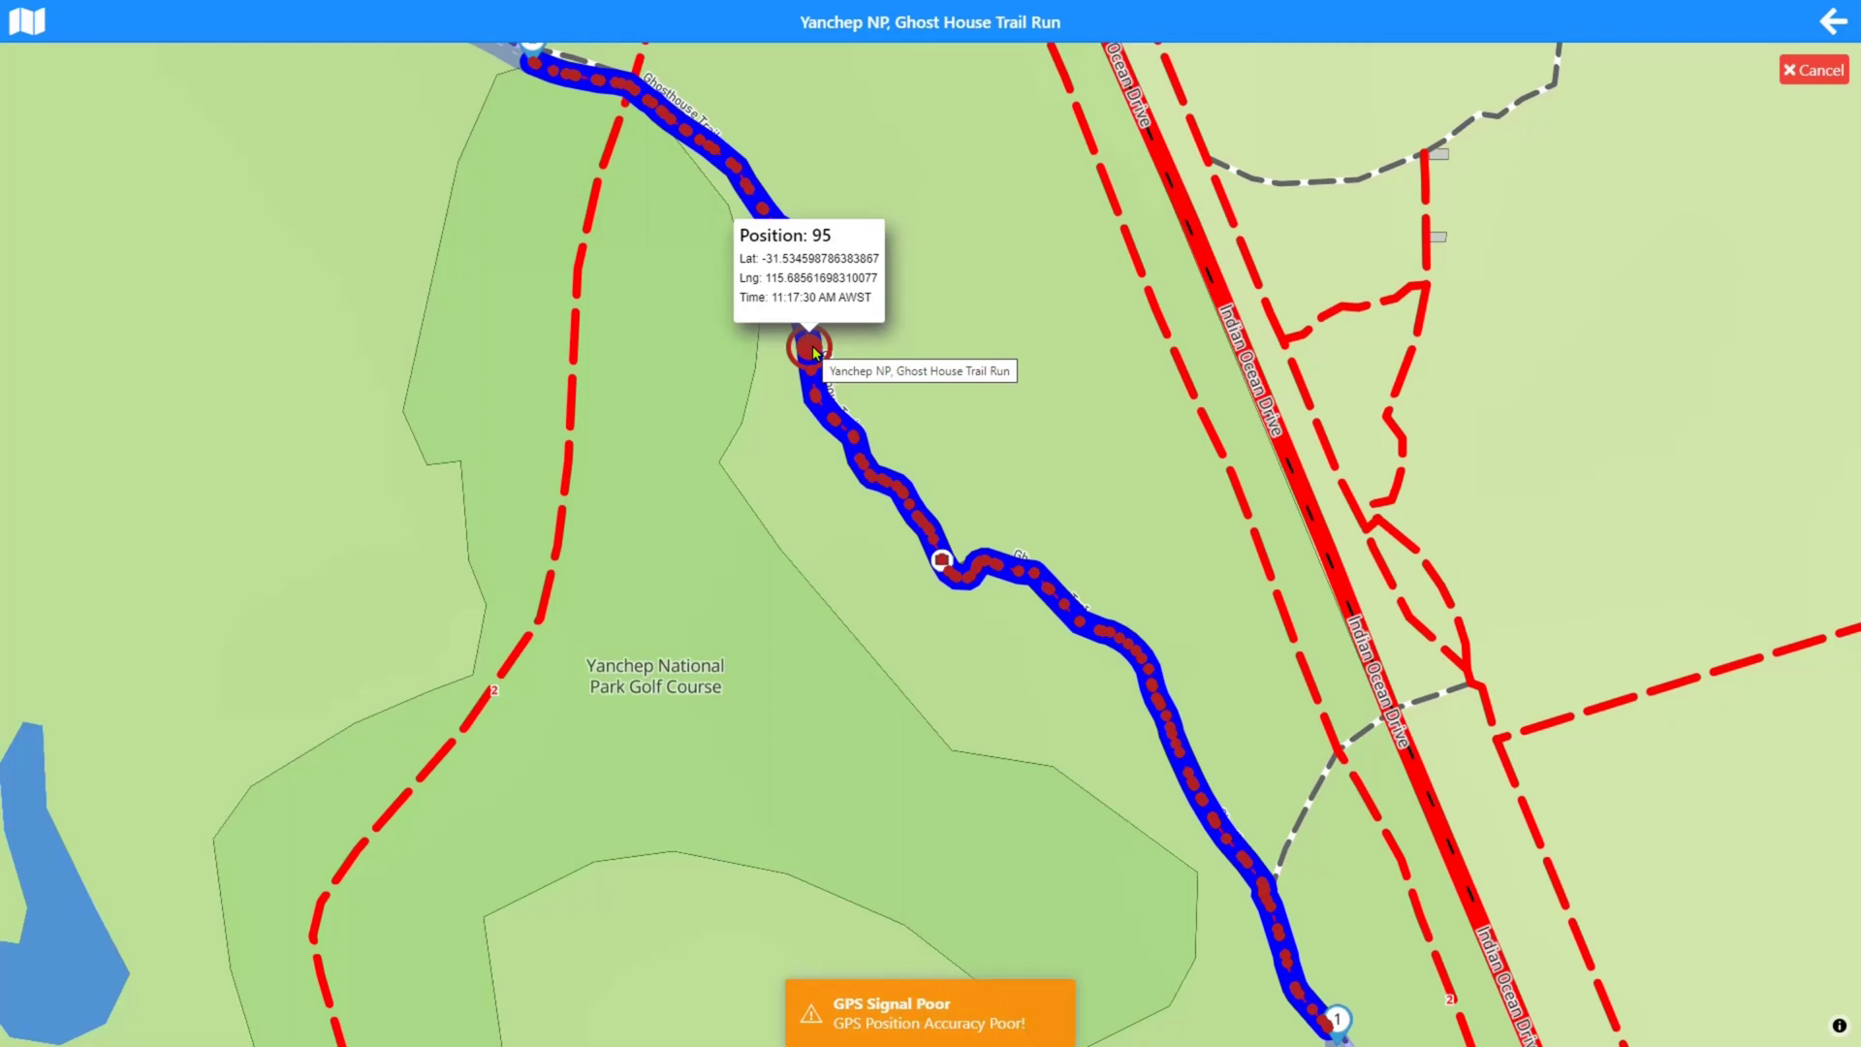
left_click(813, 349)
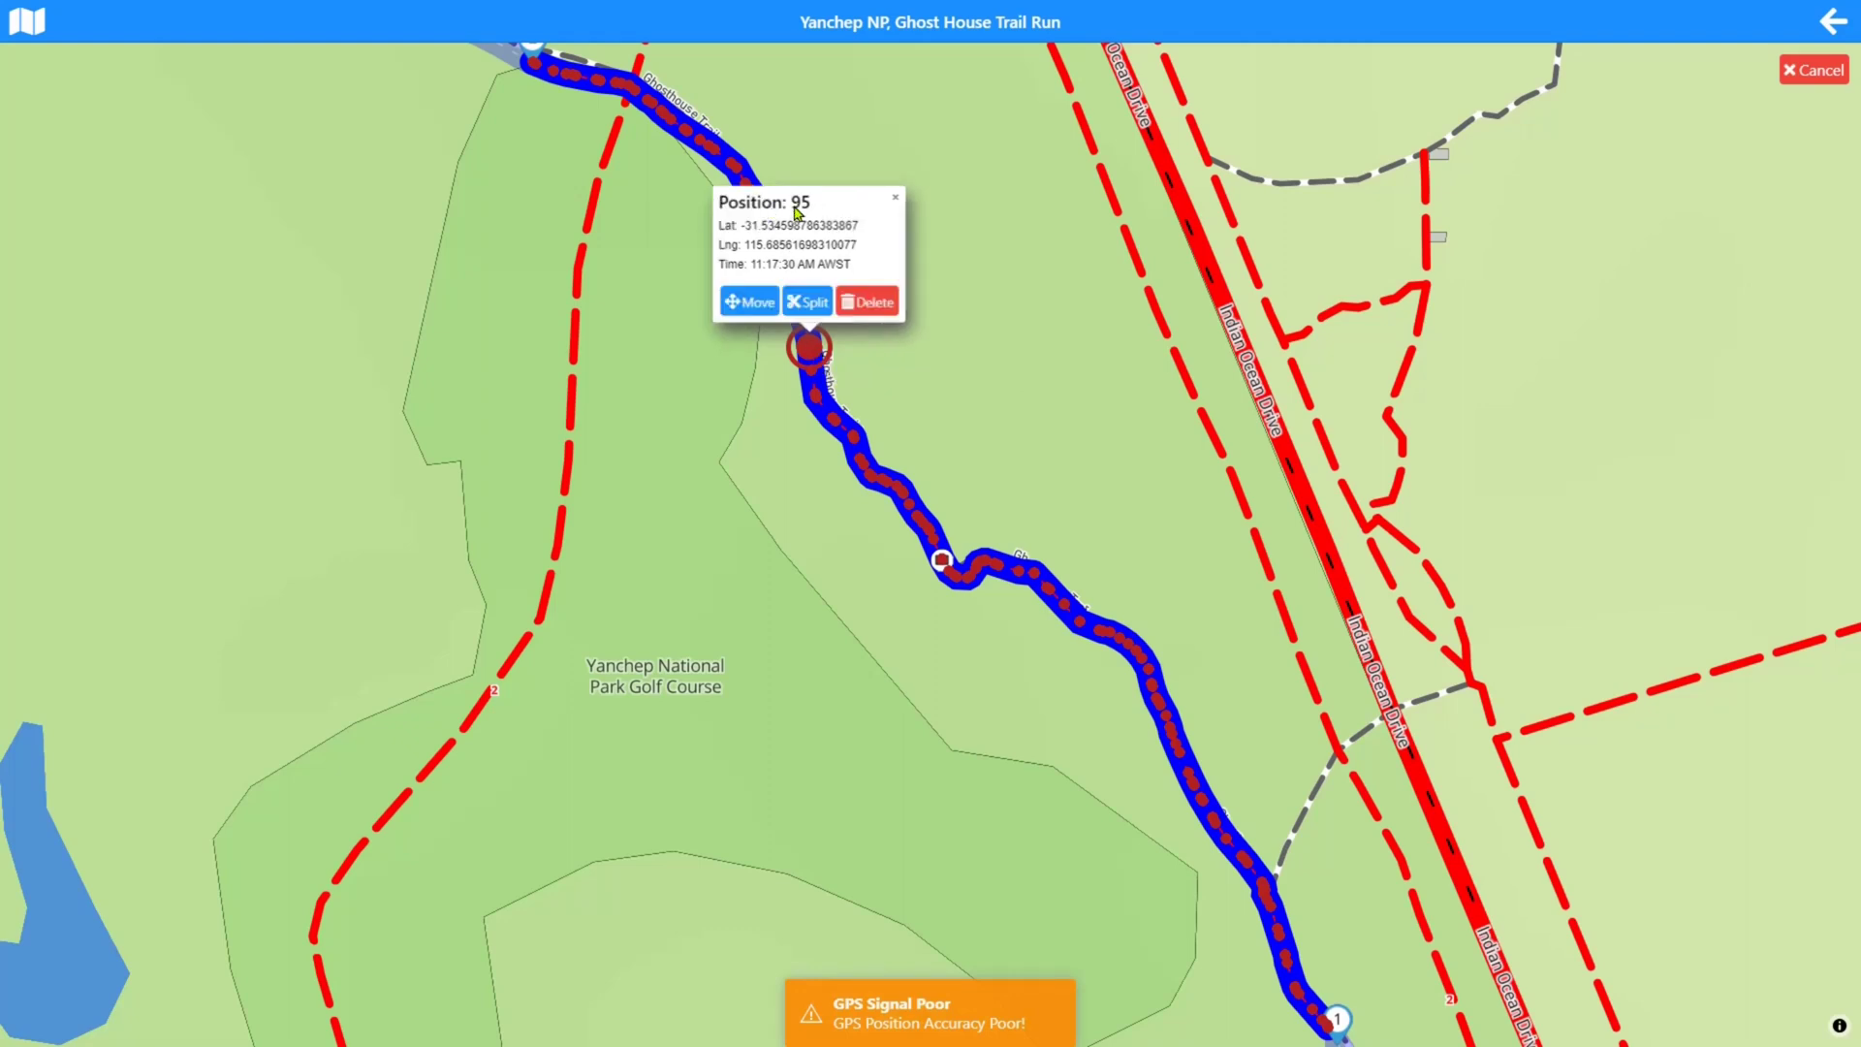
left_click(760, 308)
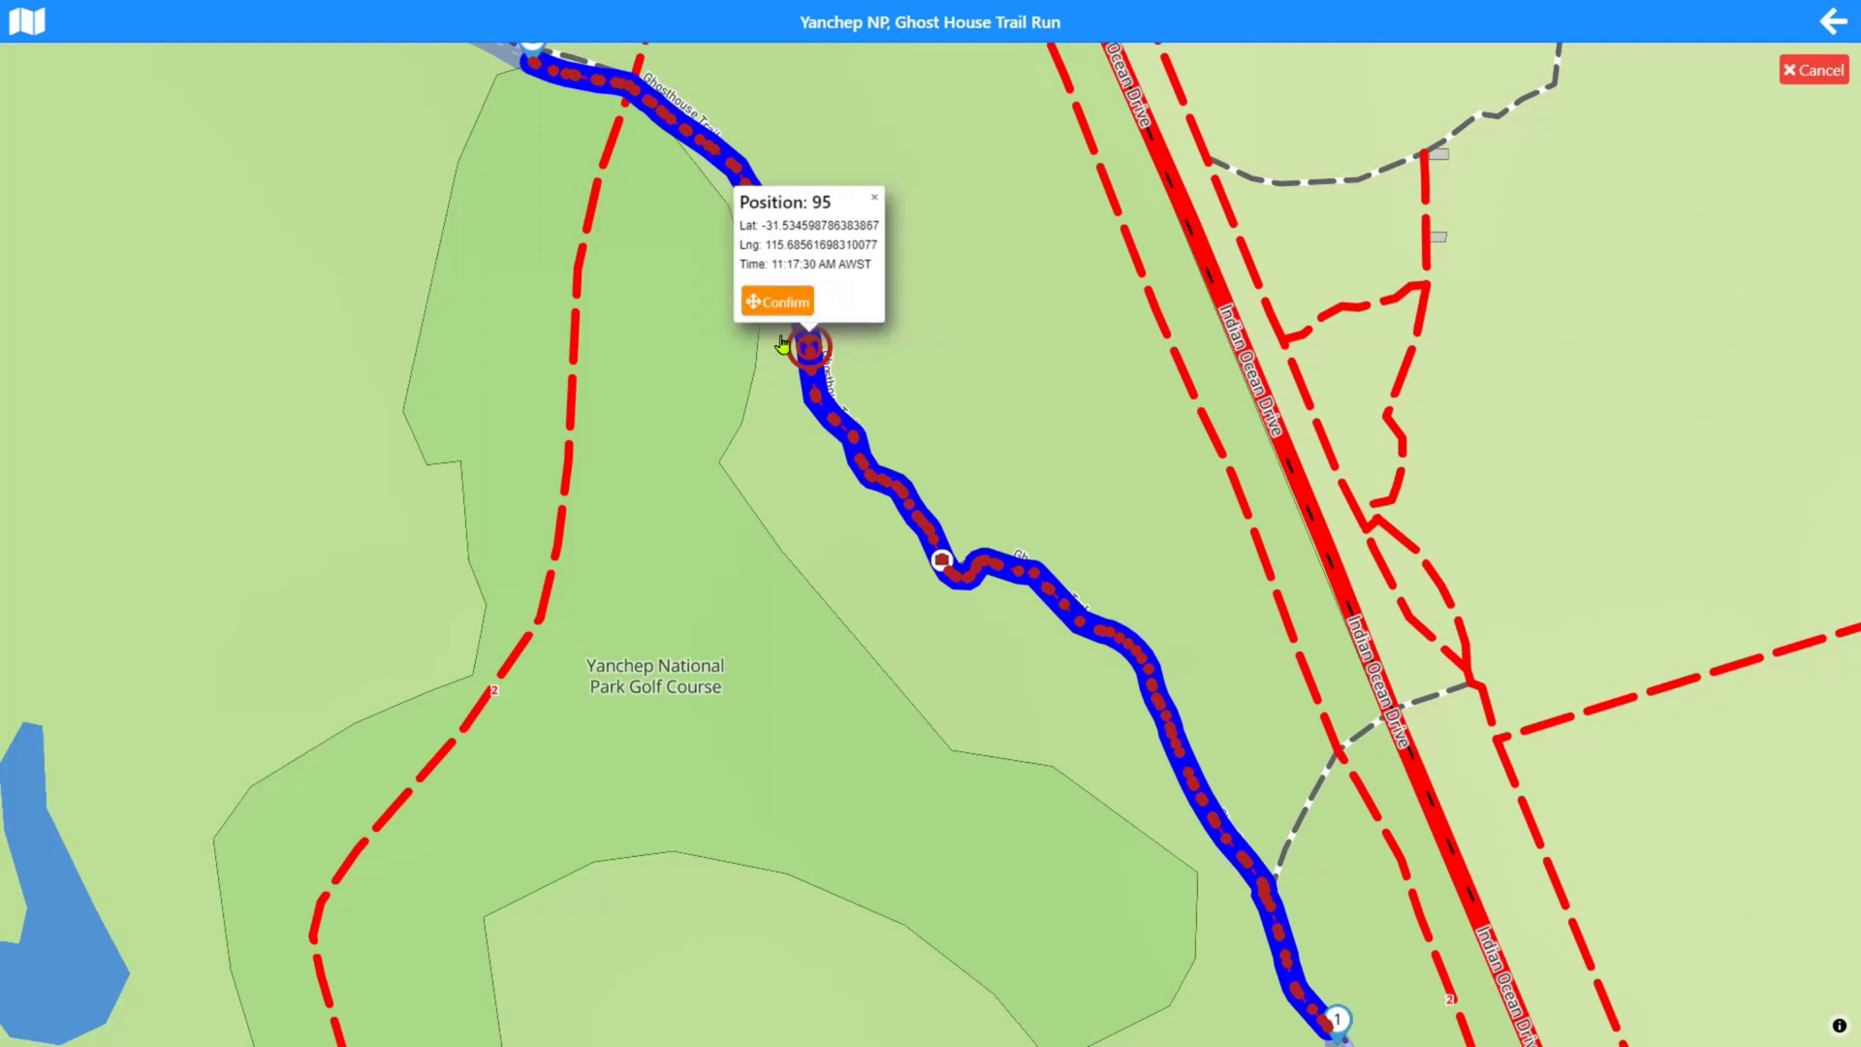
left_click_drag(808, 354, 968, 332)
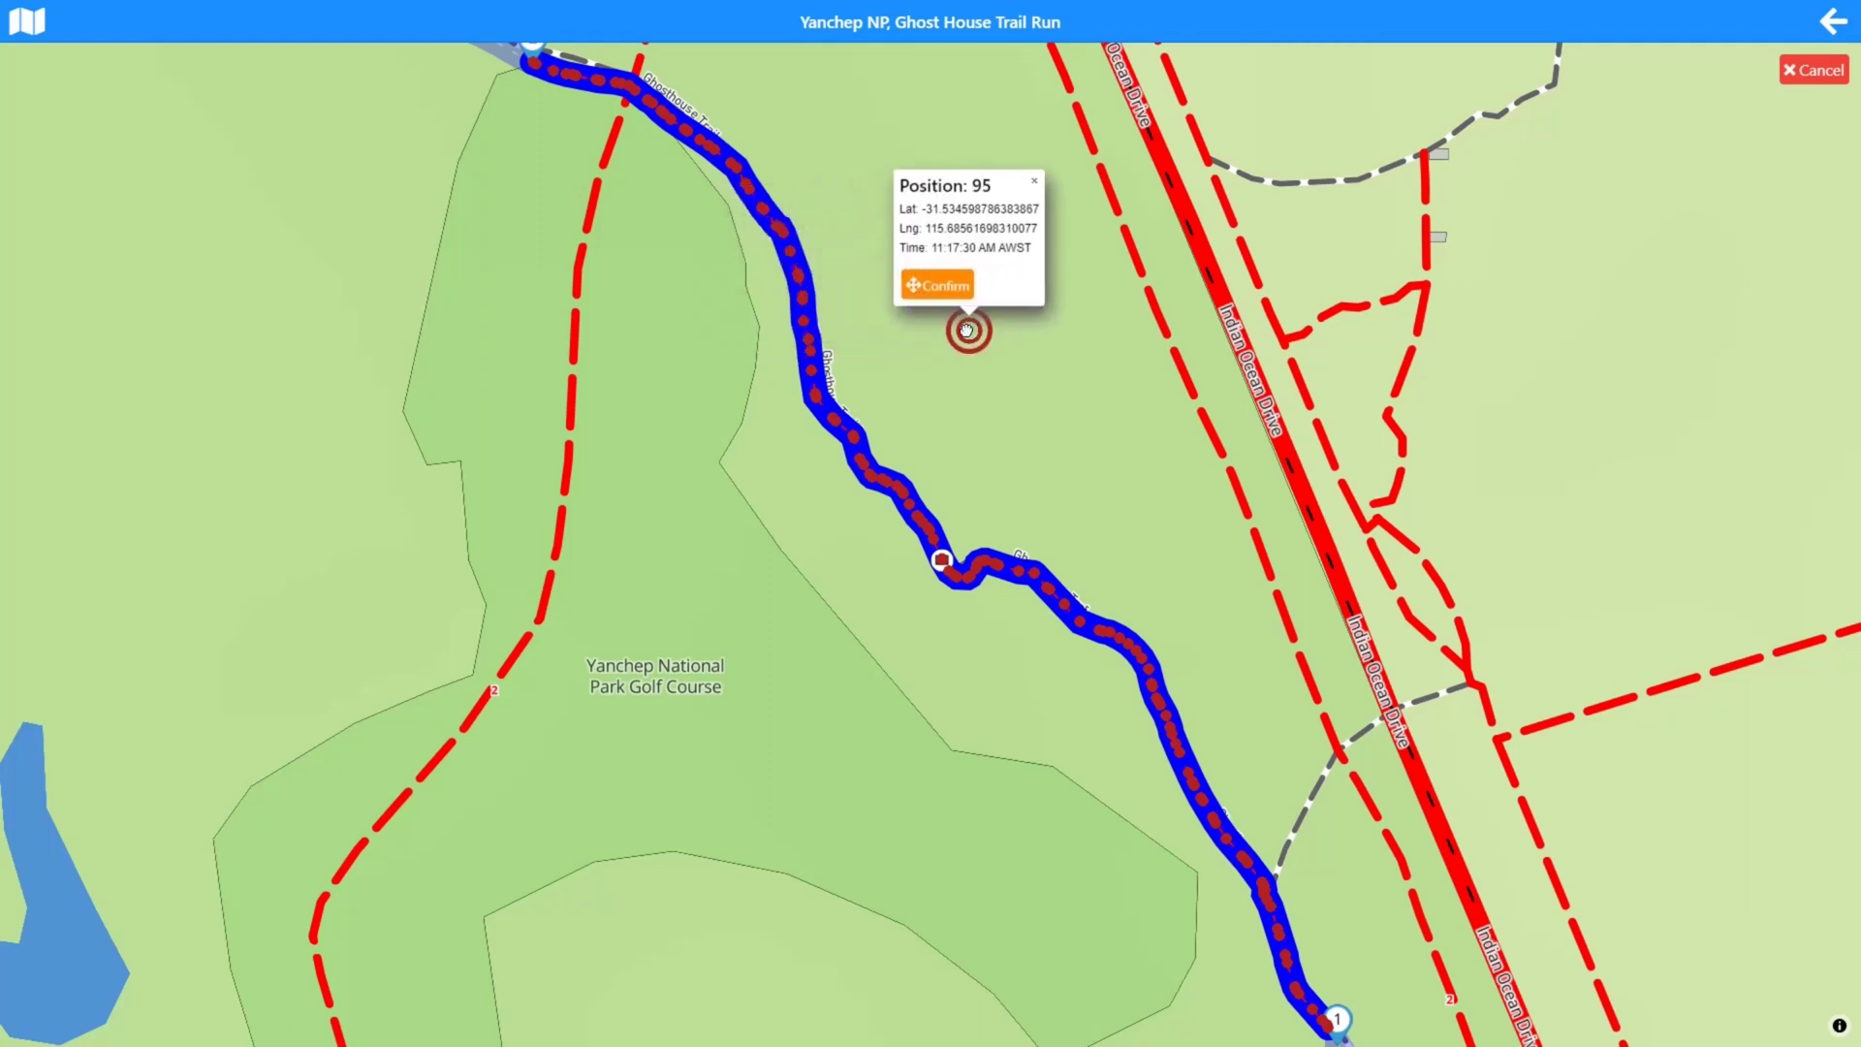
left_click(956, 293)
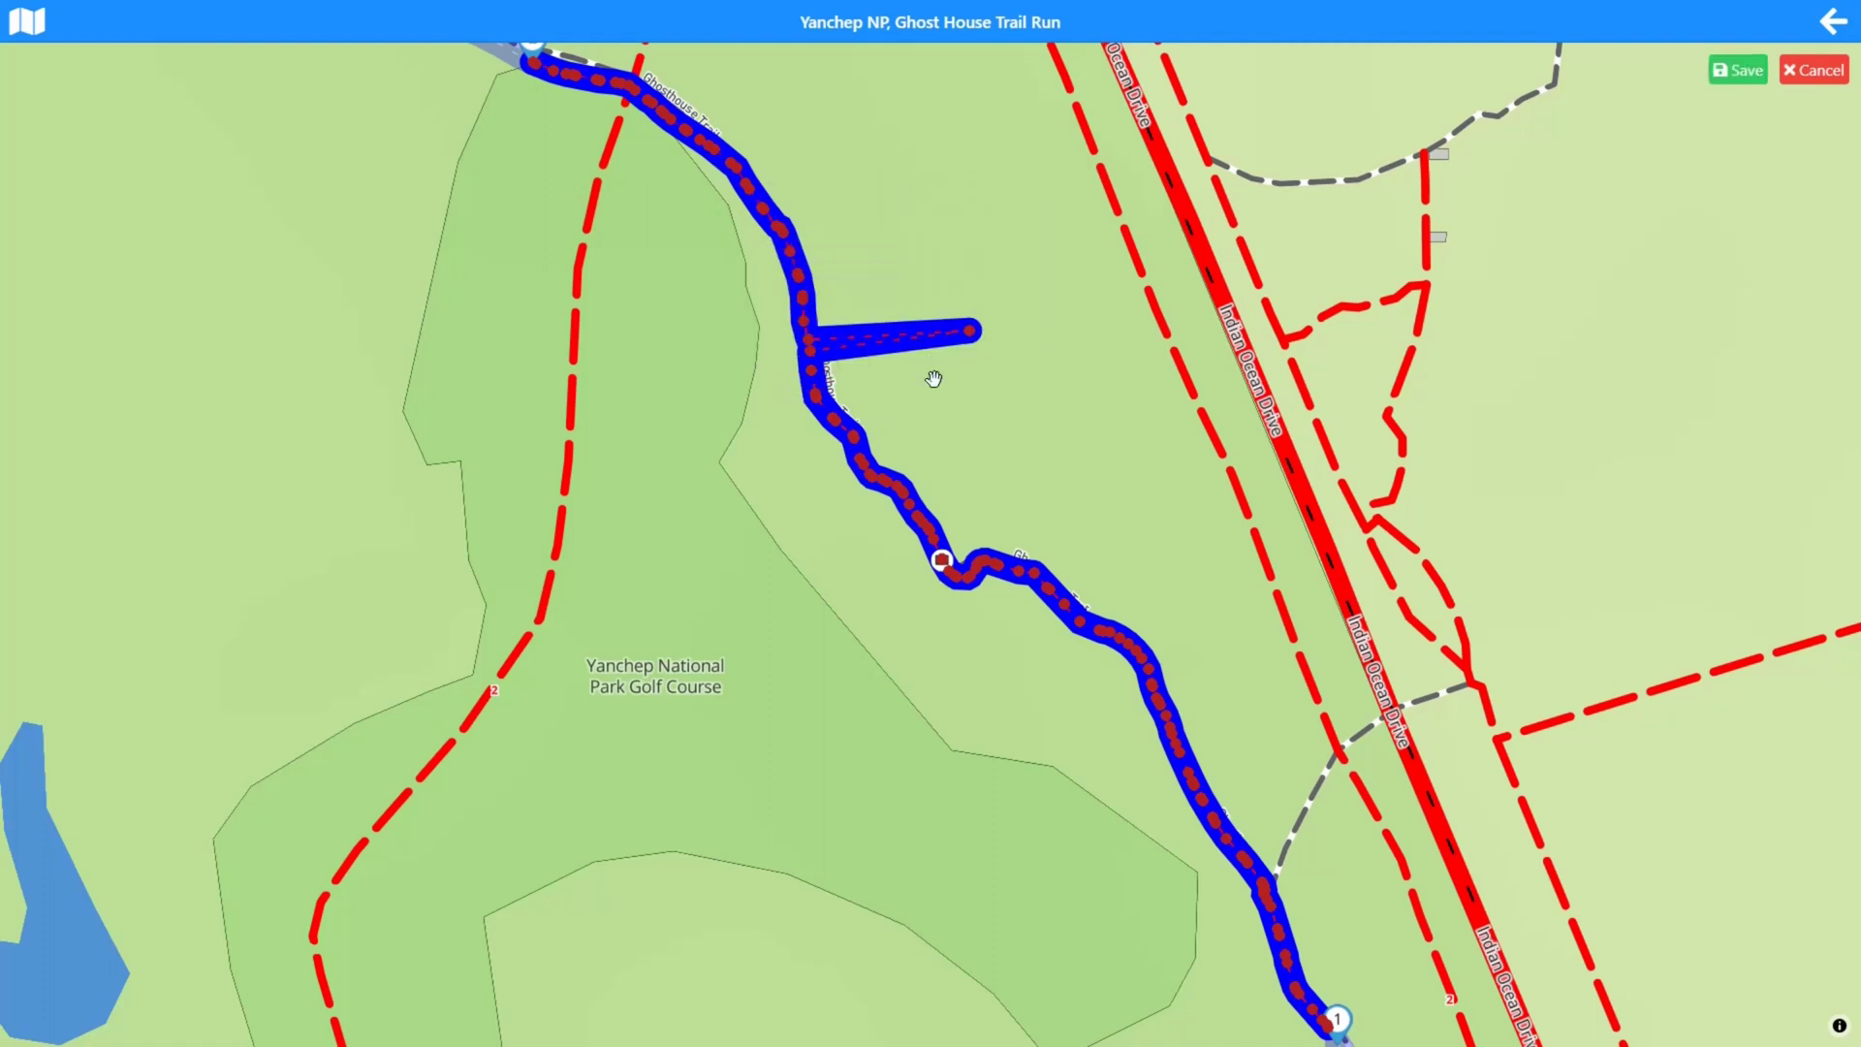
Delete the displaced track point 95 and discard the segment edits without saving.
left_click(971, 339)
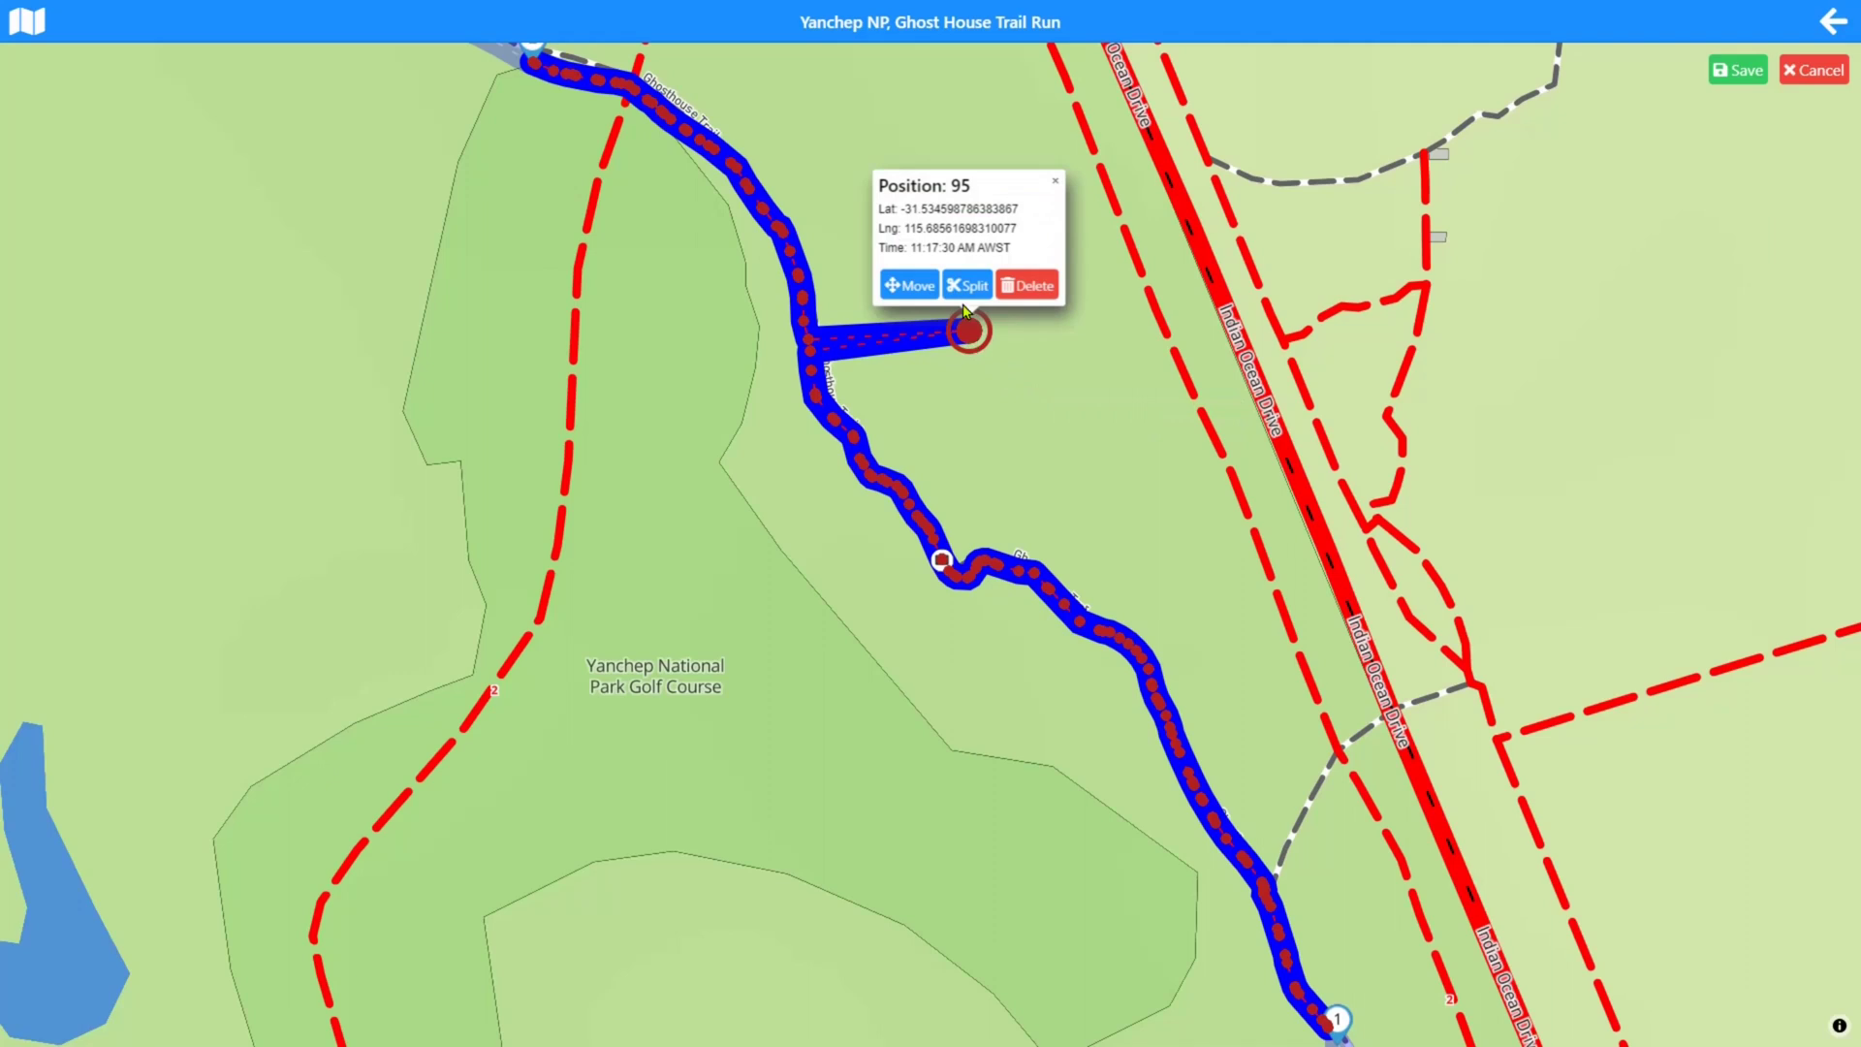
left_click(1026, 287)
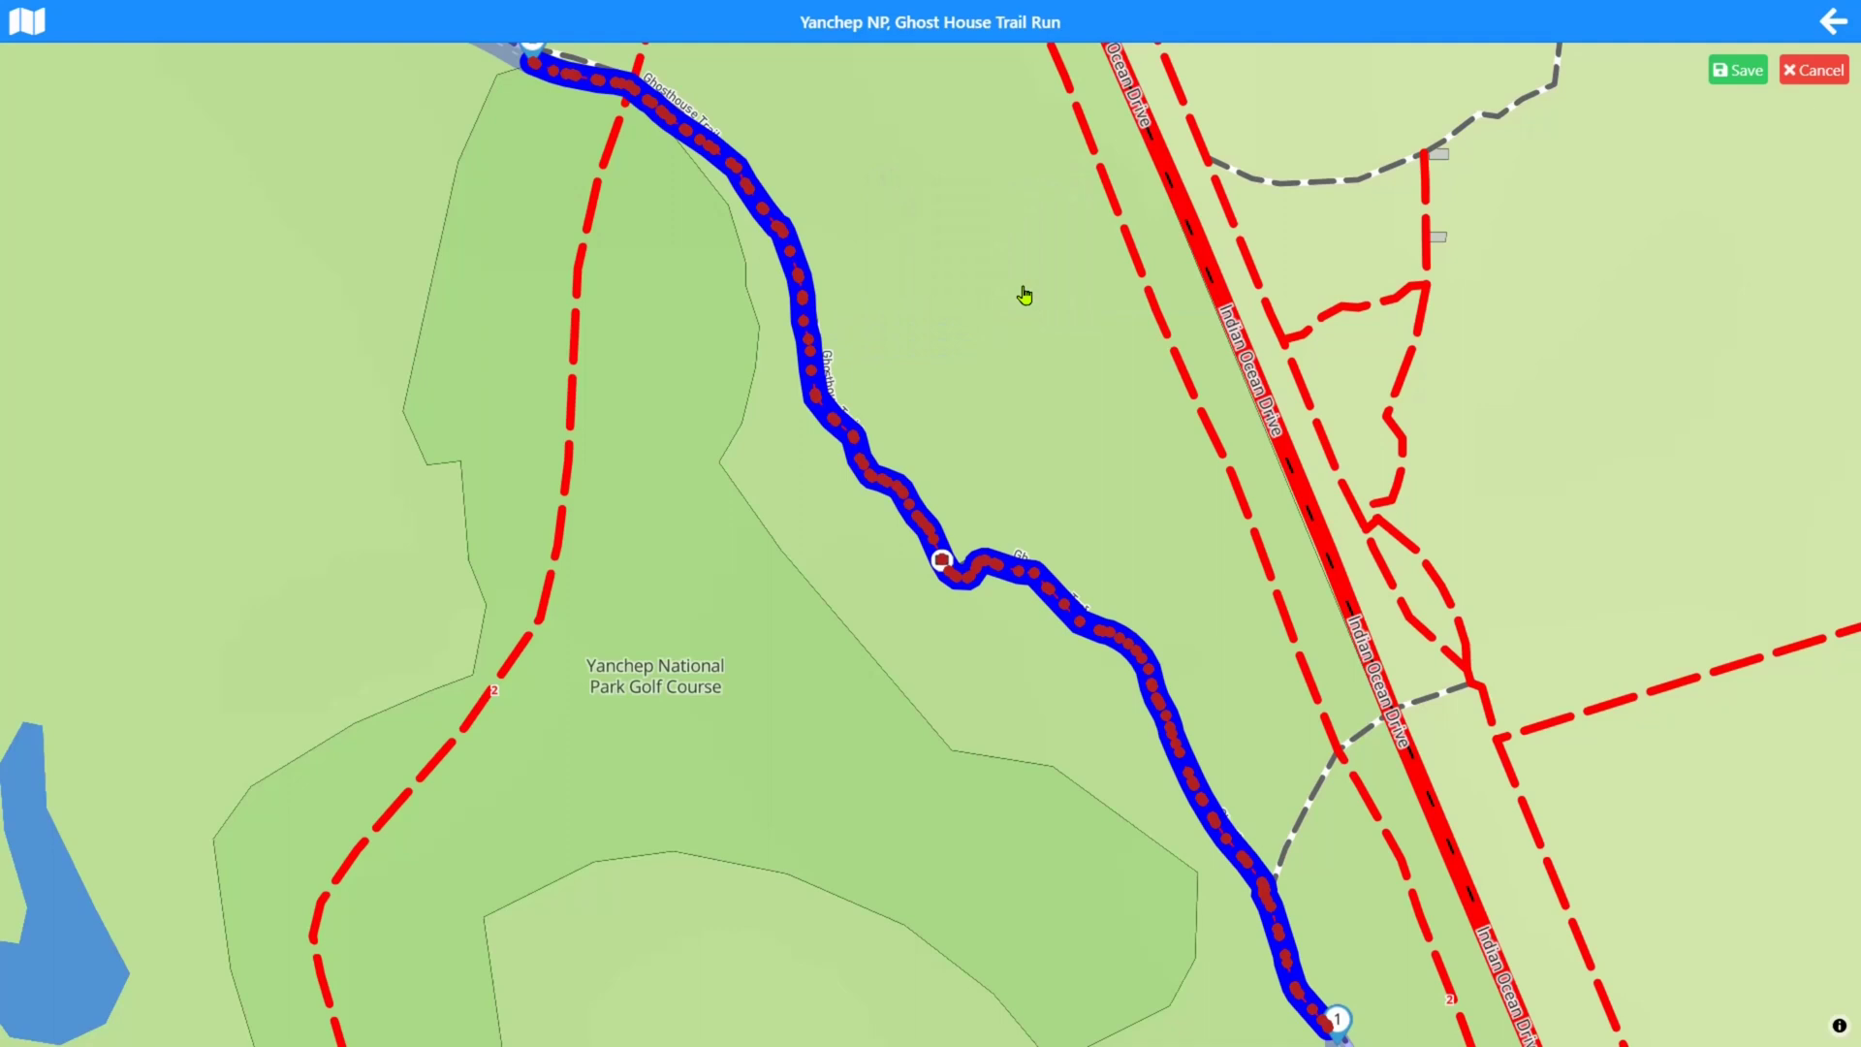
left_click(812, 357)
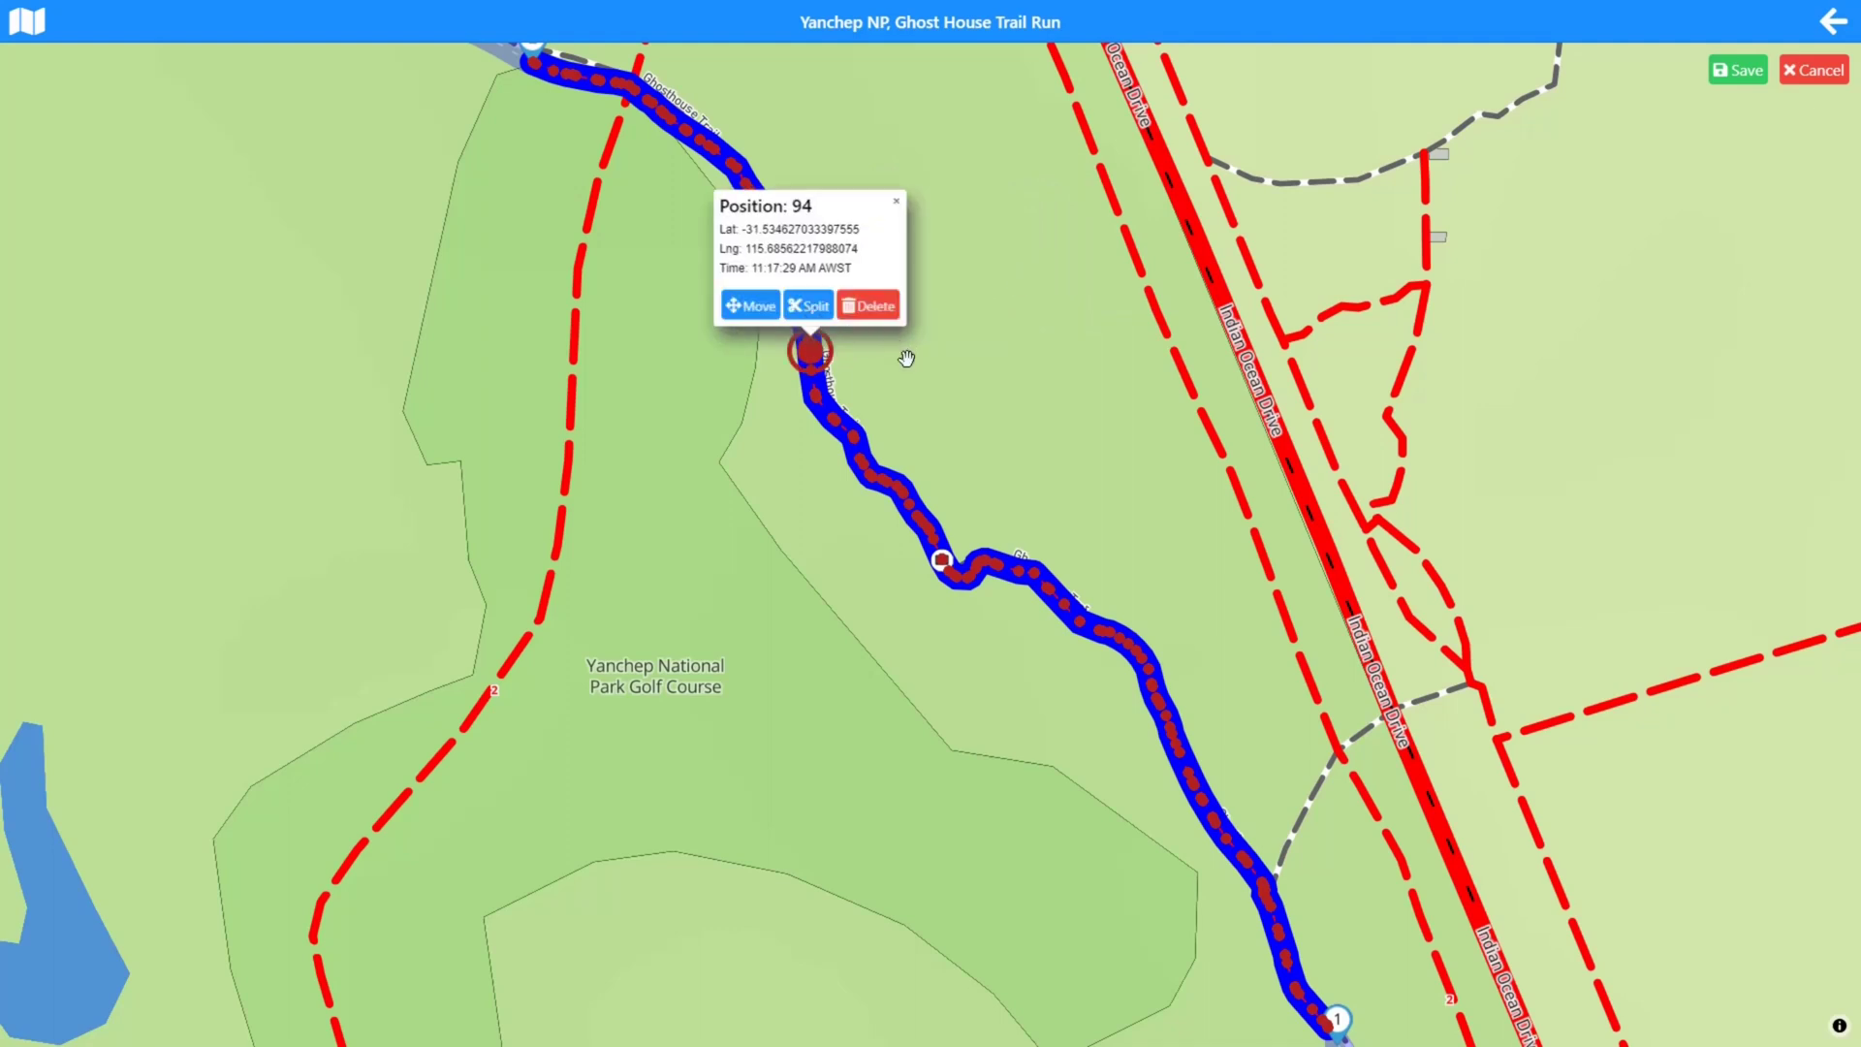
left_click(933, 388)
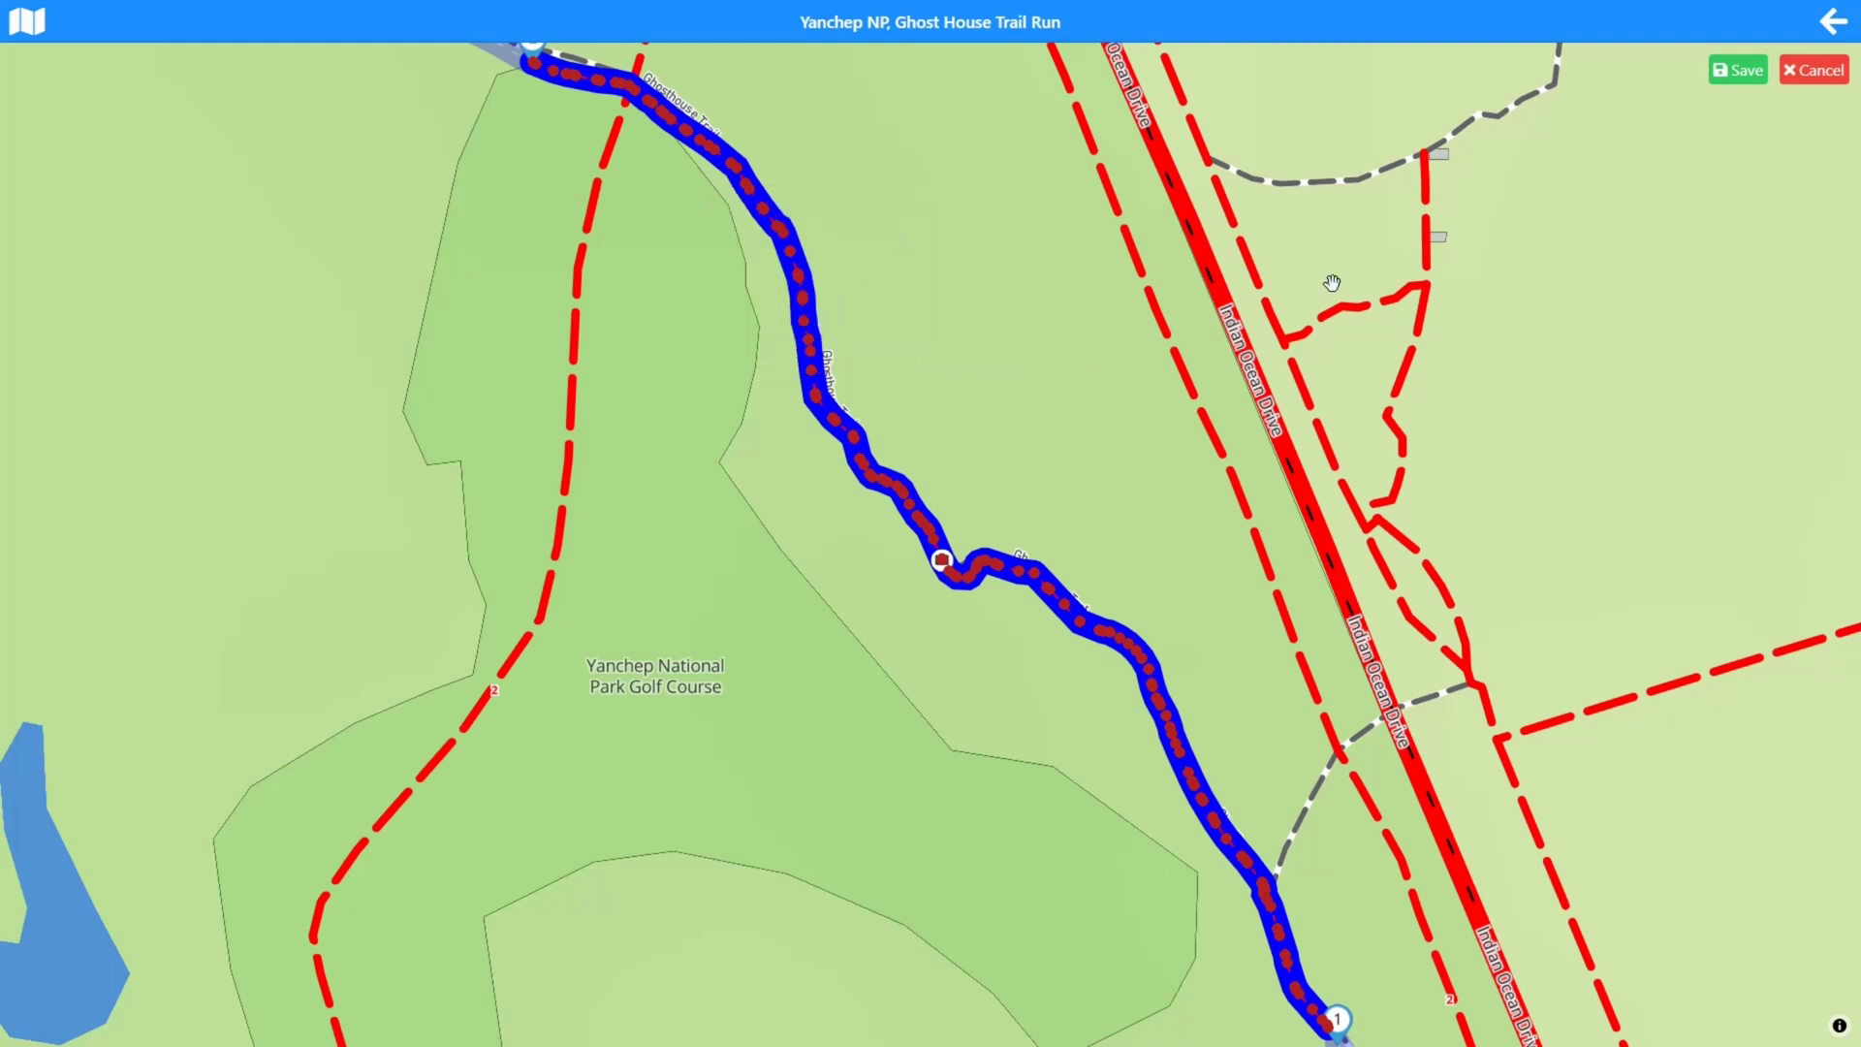
left_click(1813, 69)
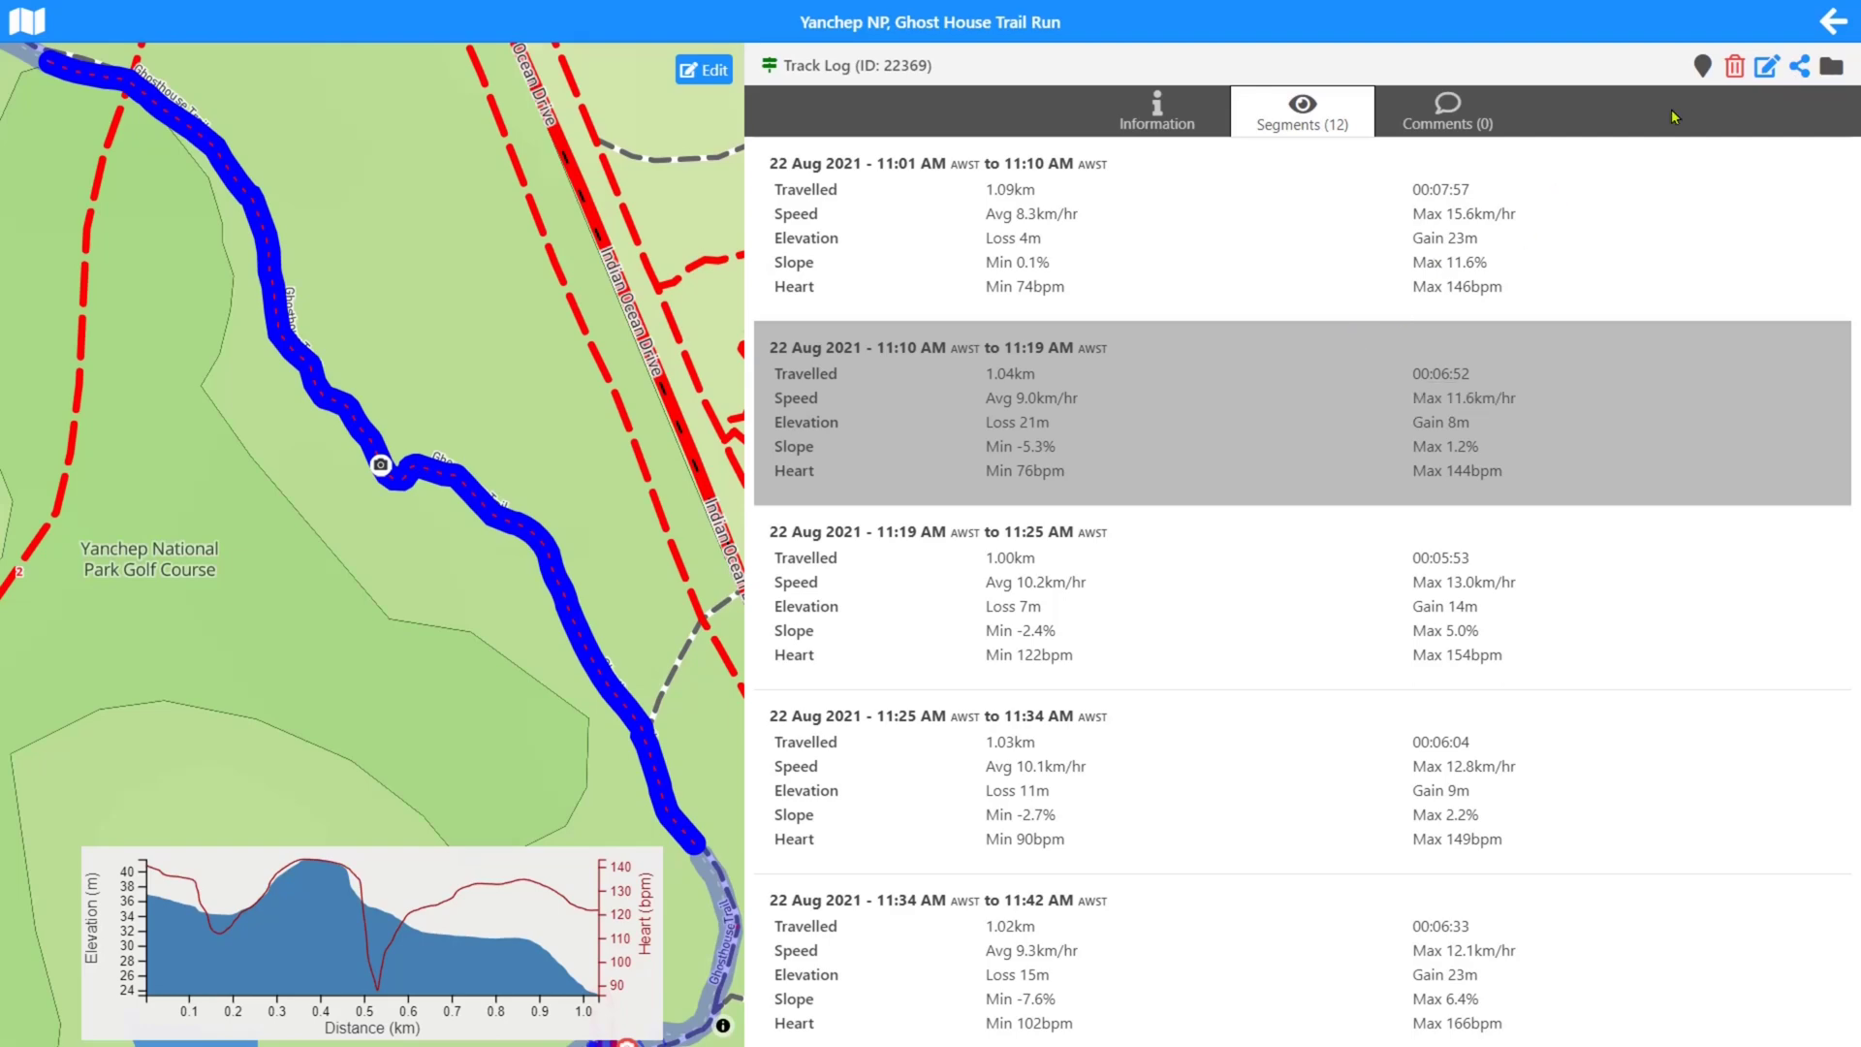
Open the track log's details for editing and review the recorded date picker and the suitability options, keeping Walk/Run.
left_click(1767, 68)
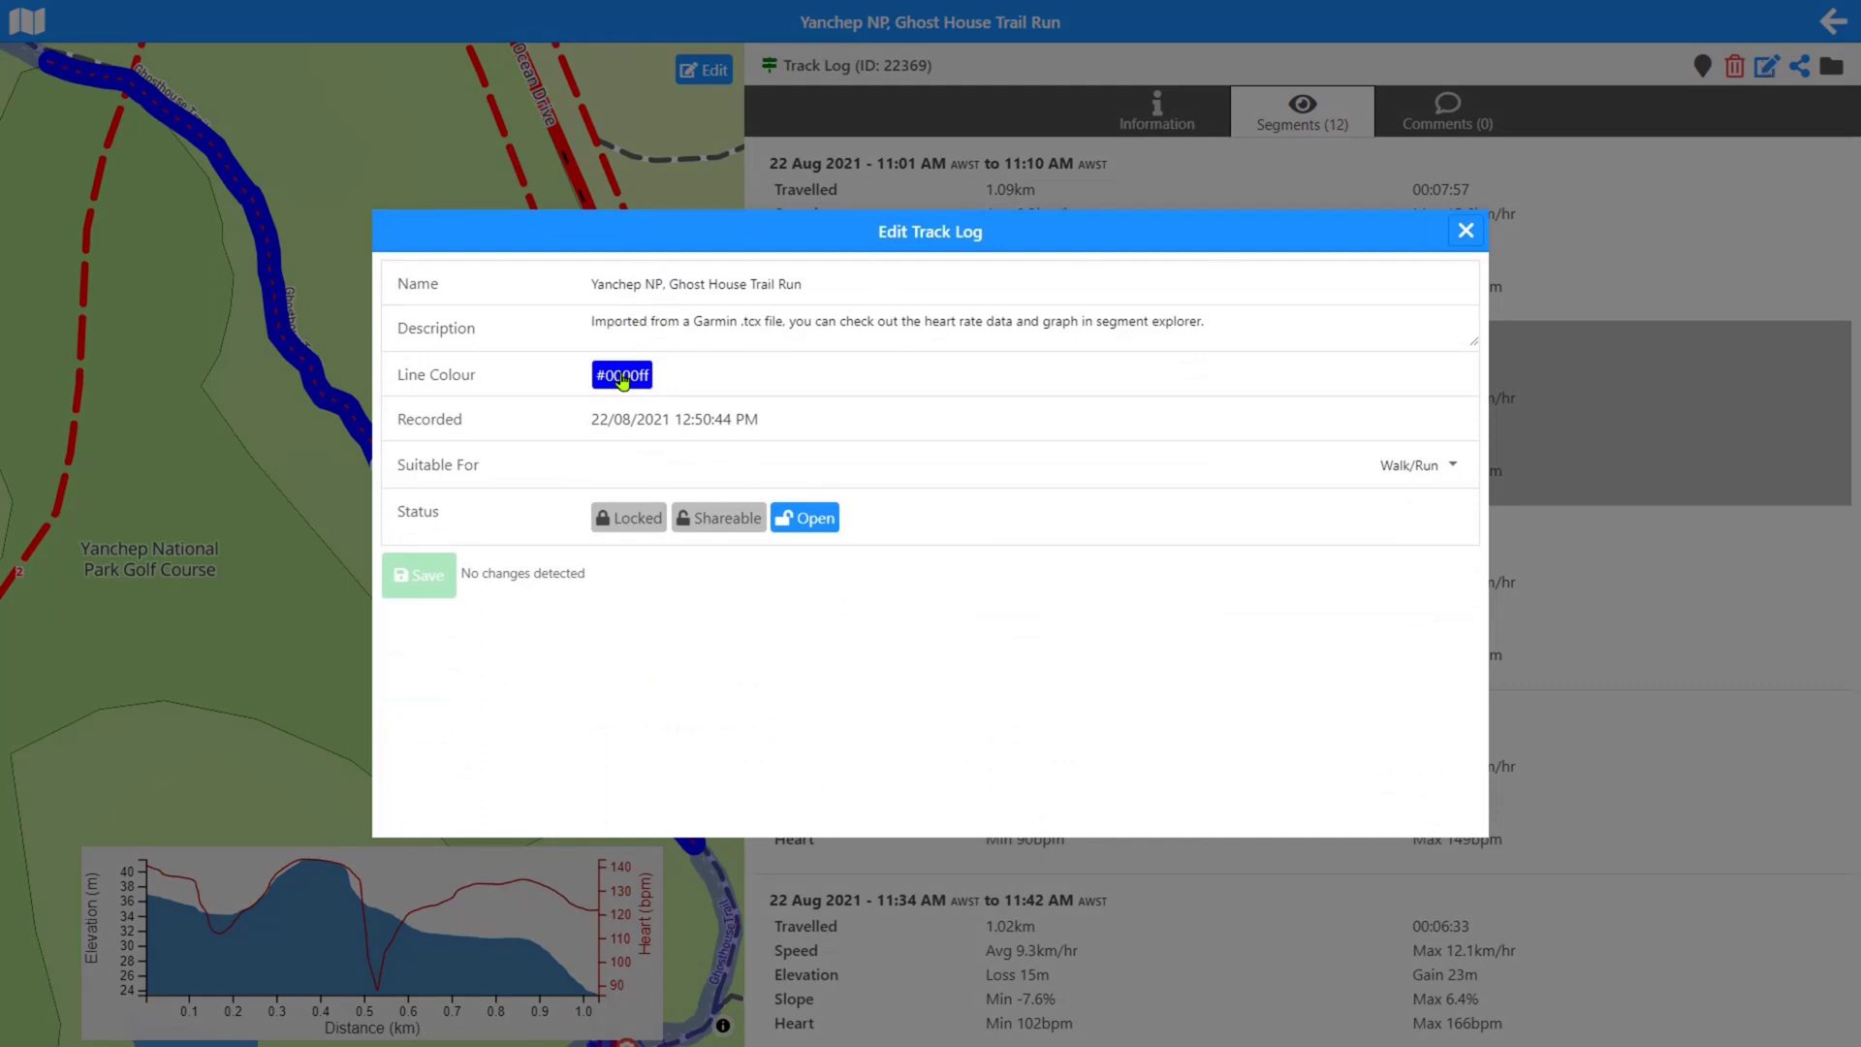
left_click(732, 426)
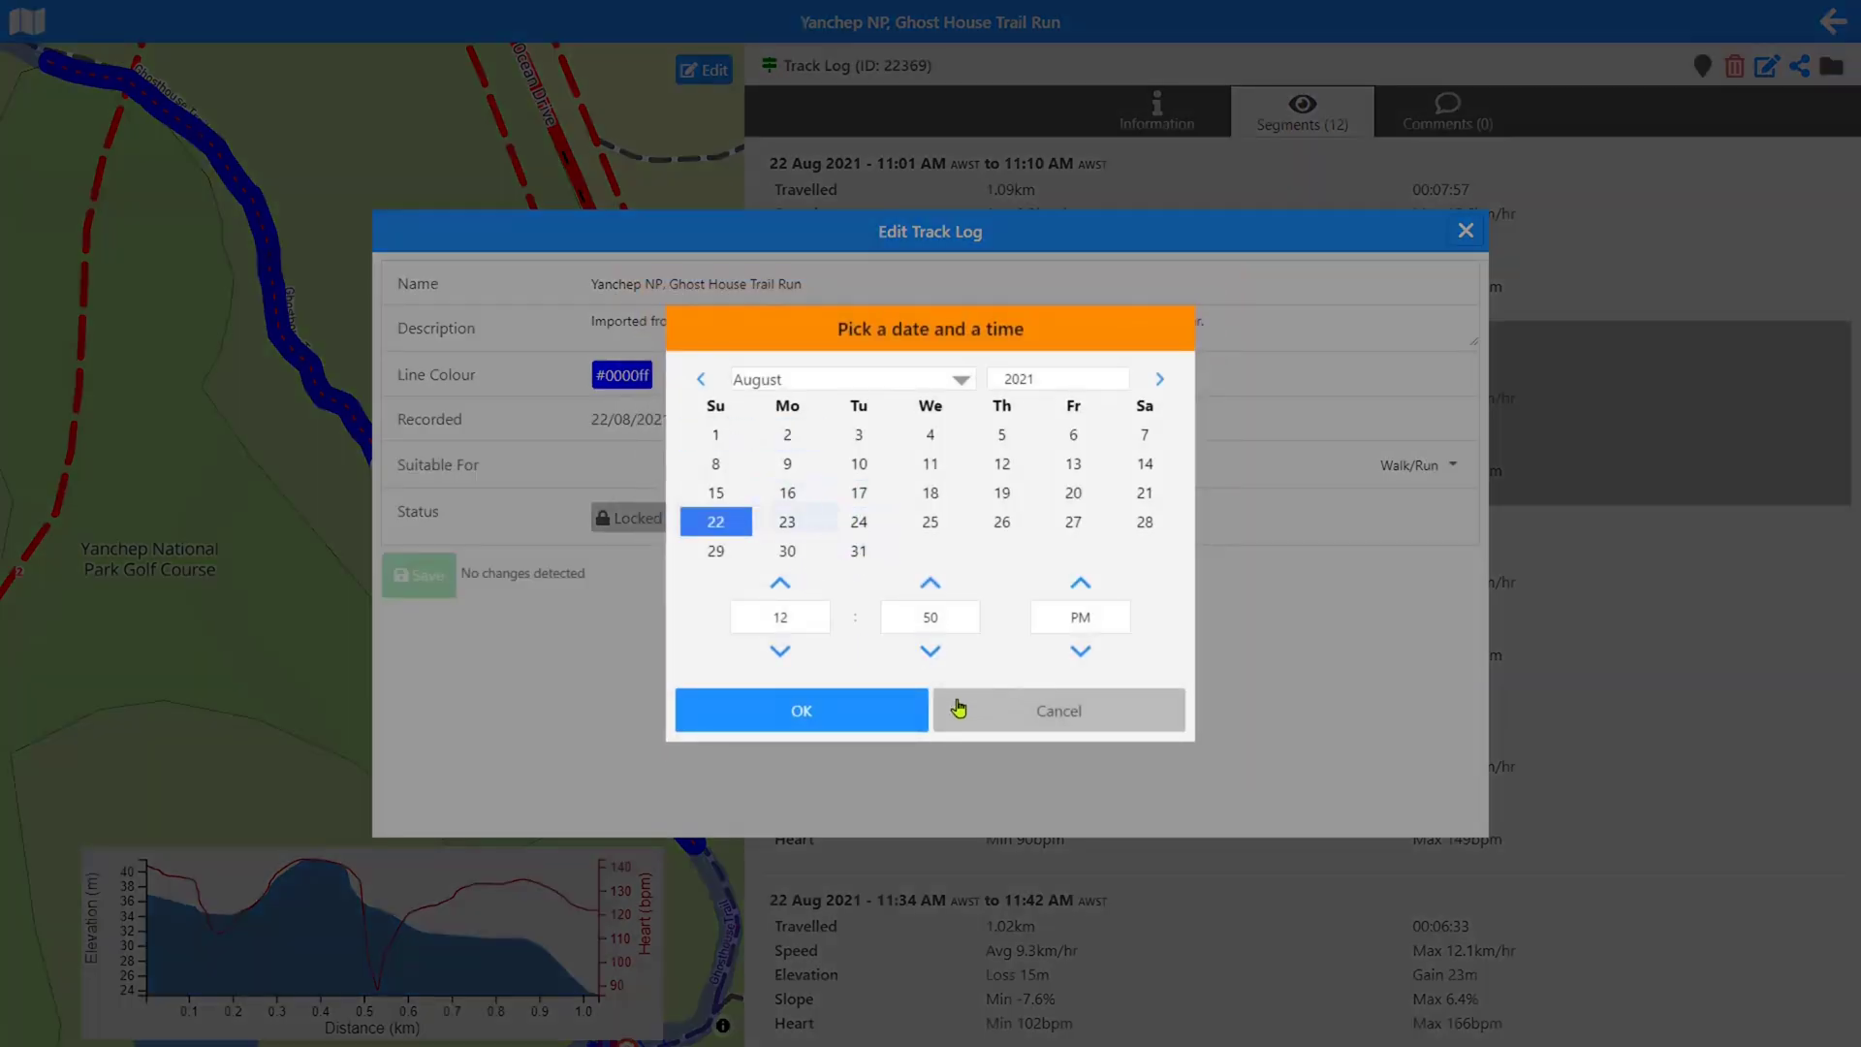
left_click(1027, 719)
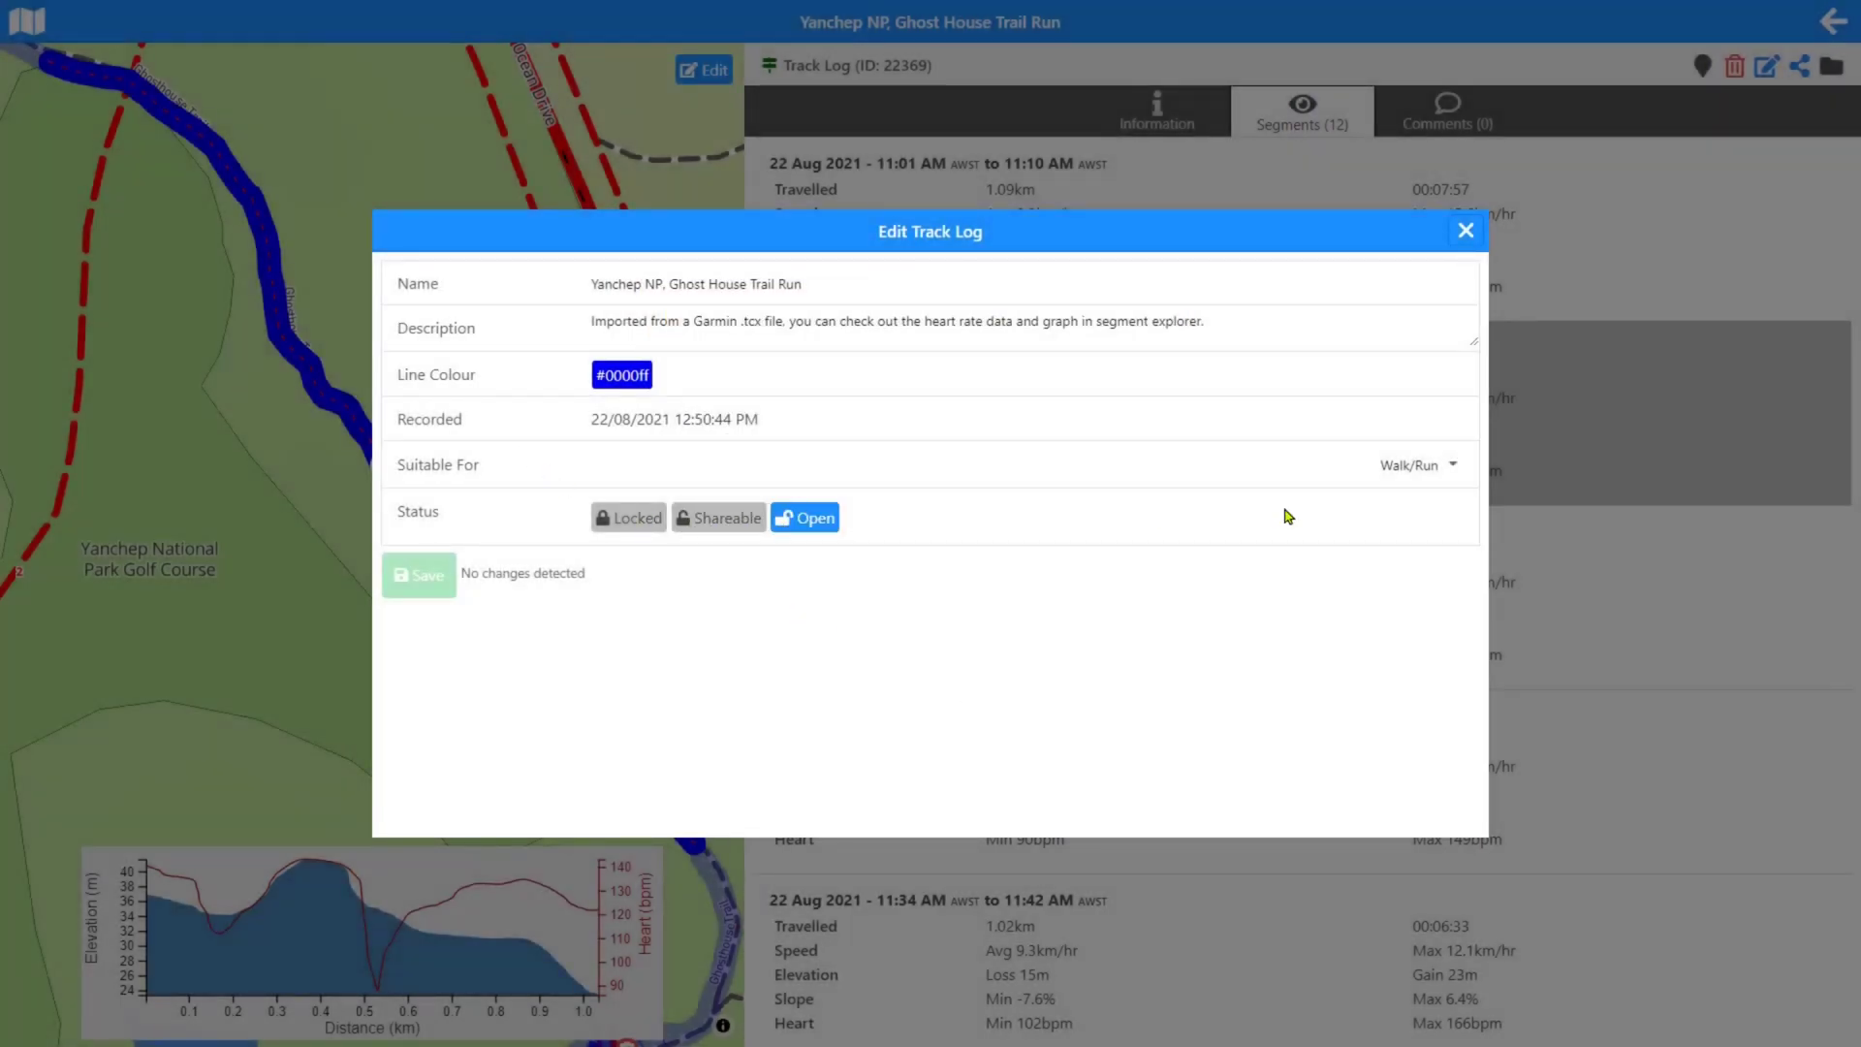
left_click(1414, 472)
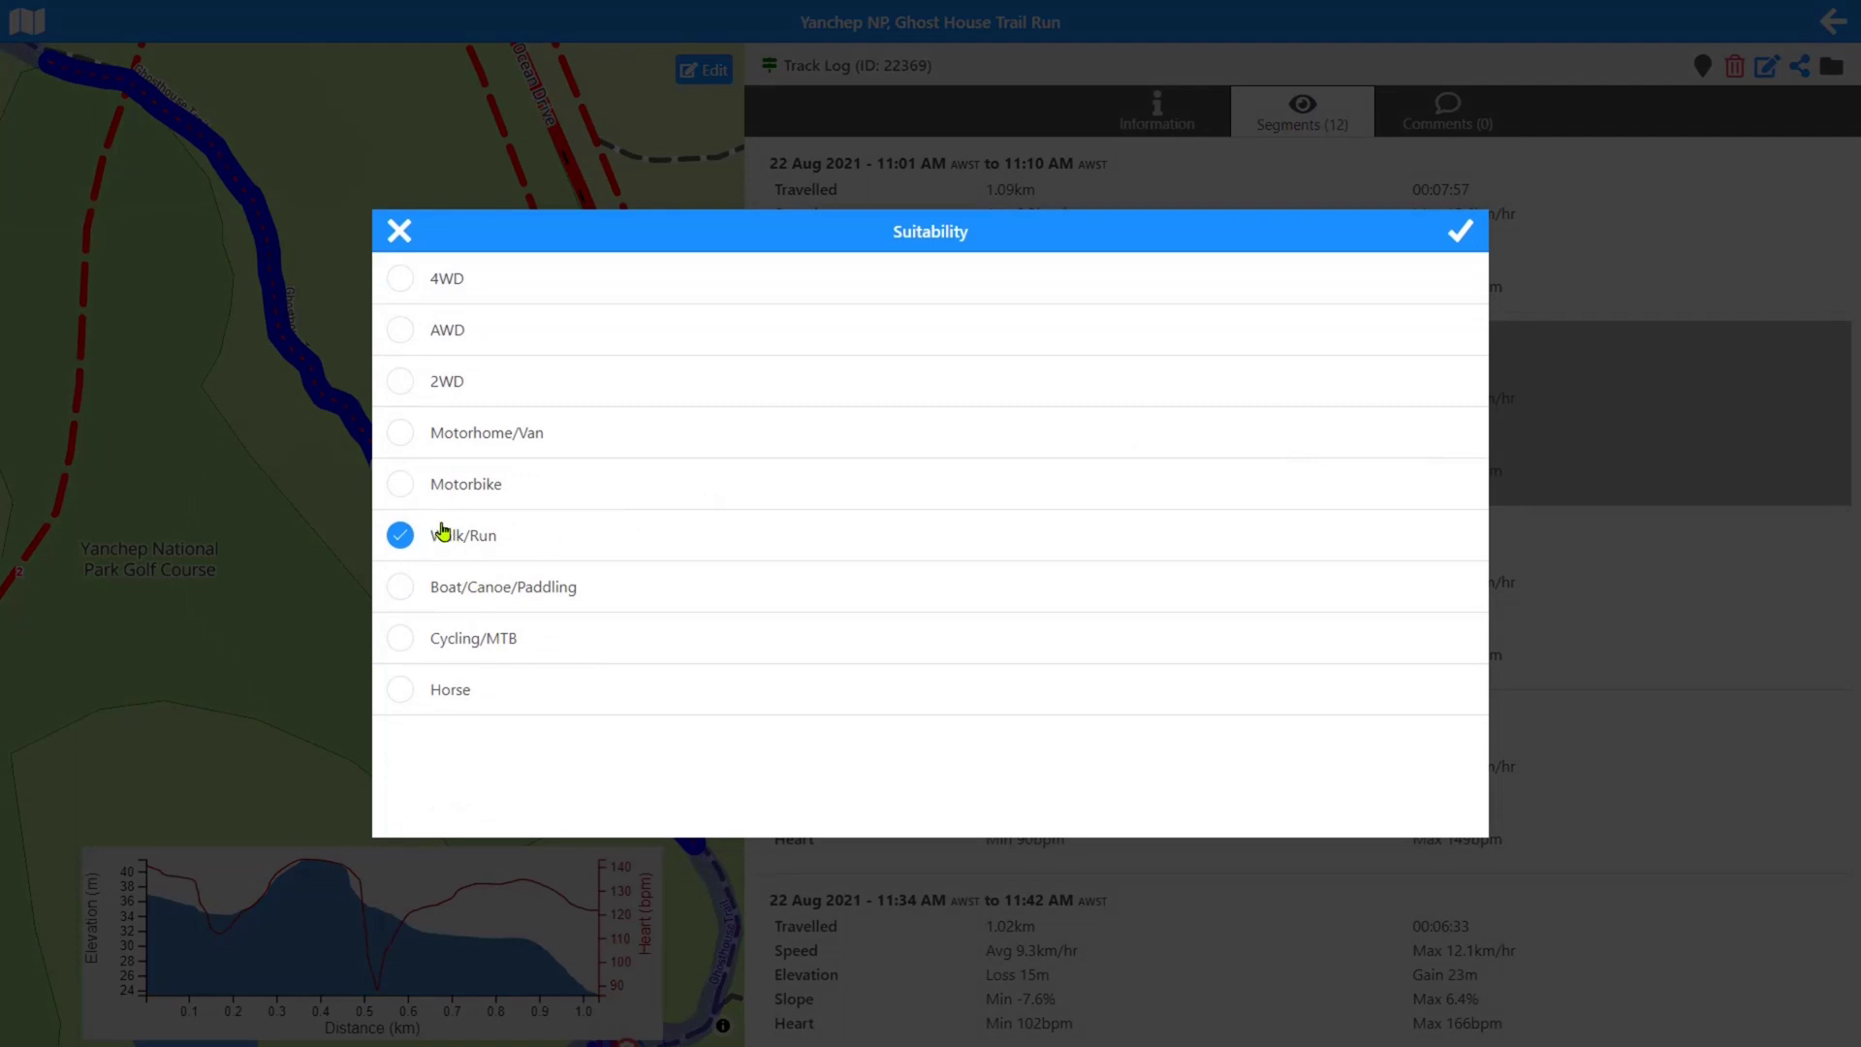
left_click(1459, 233)
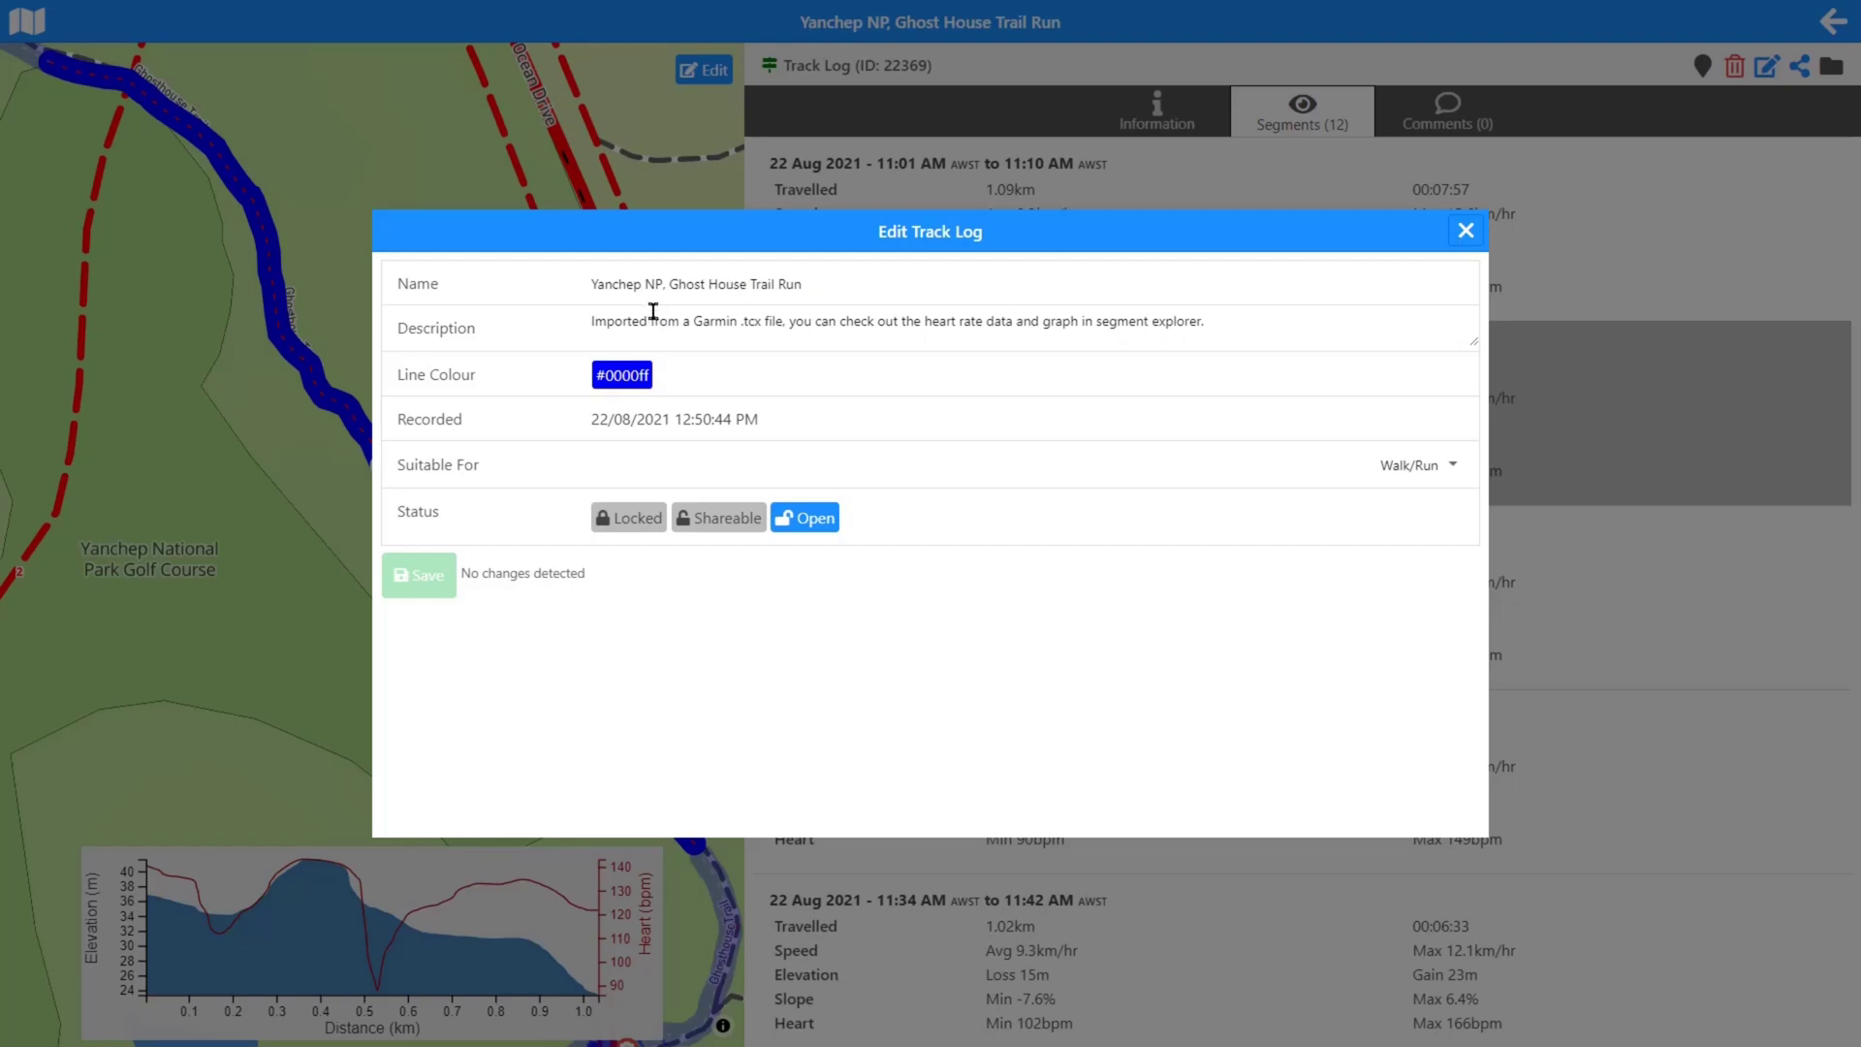
Rename the log to "Yanchep NP, Ghost House Trail Run 1" and save it as a copy.
left_click(812, 286)
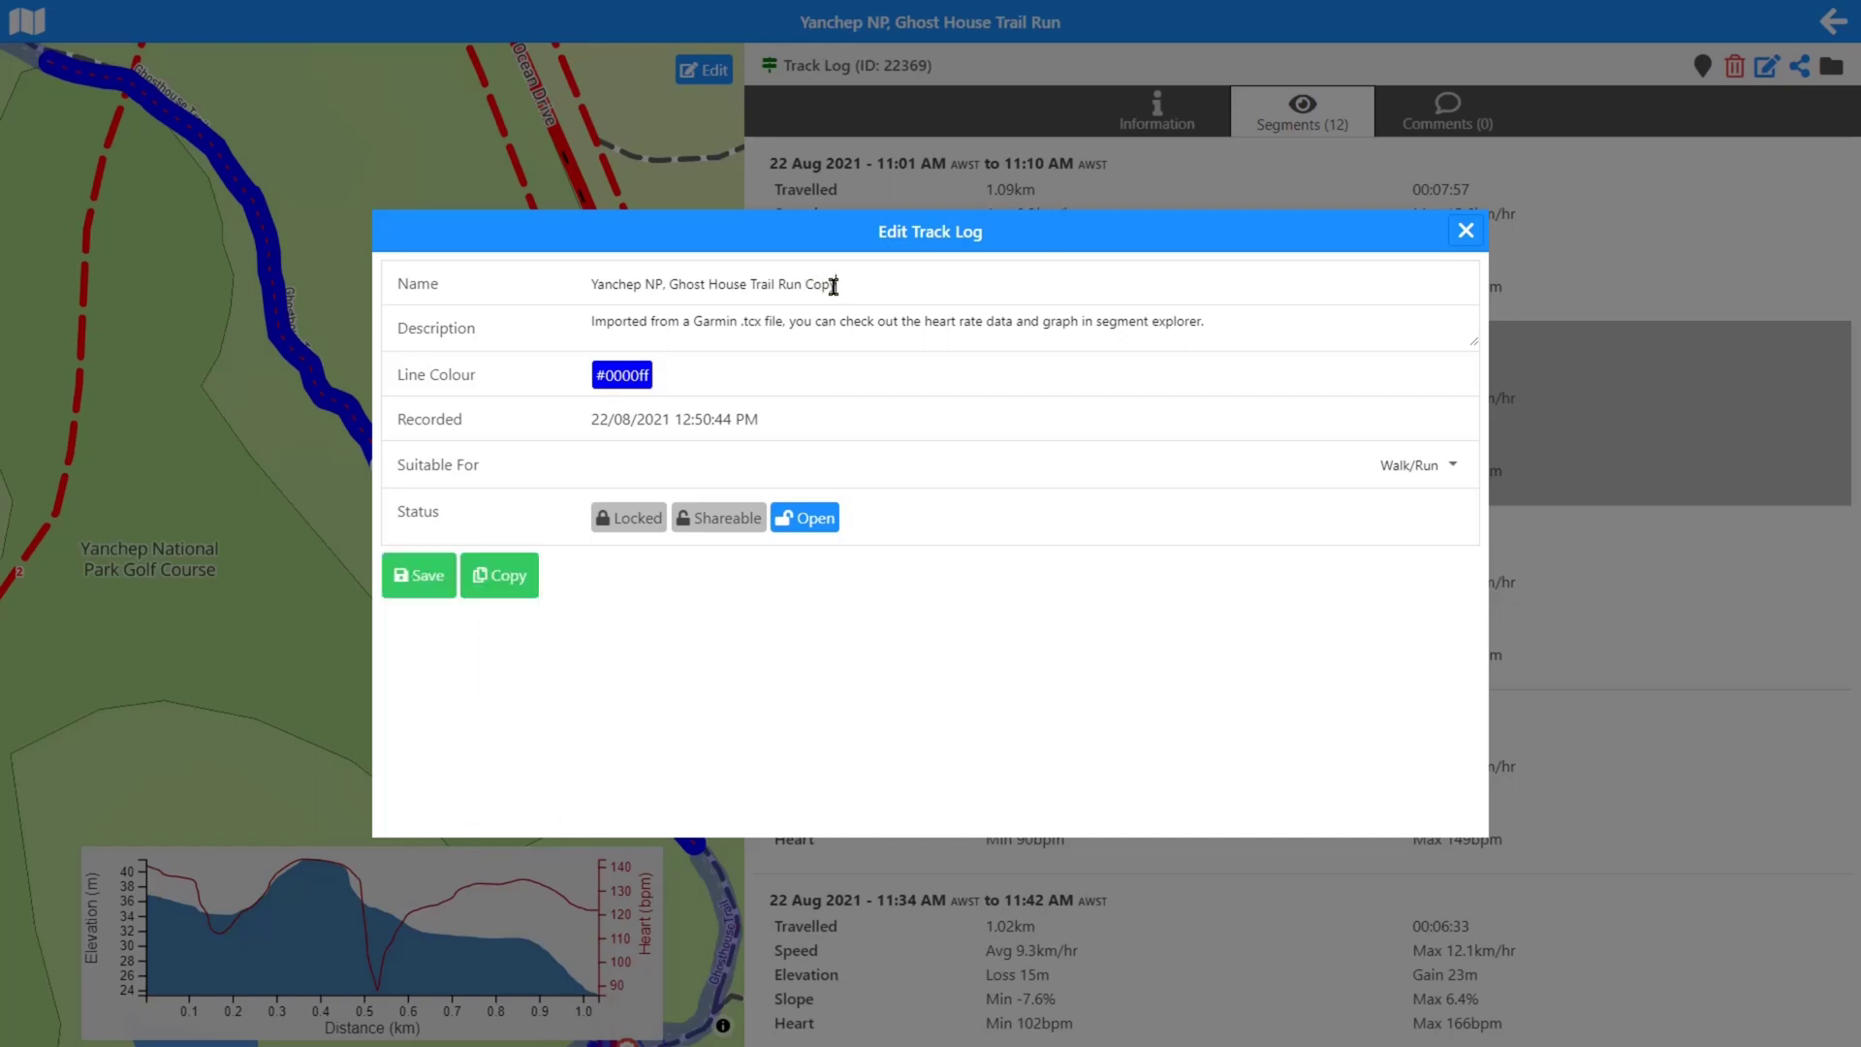
double_click(819, 285)
type("1")
left_click(504, 584)
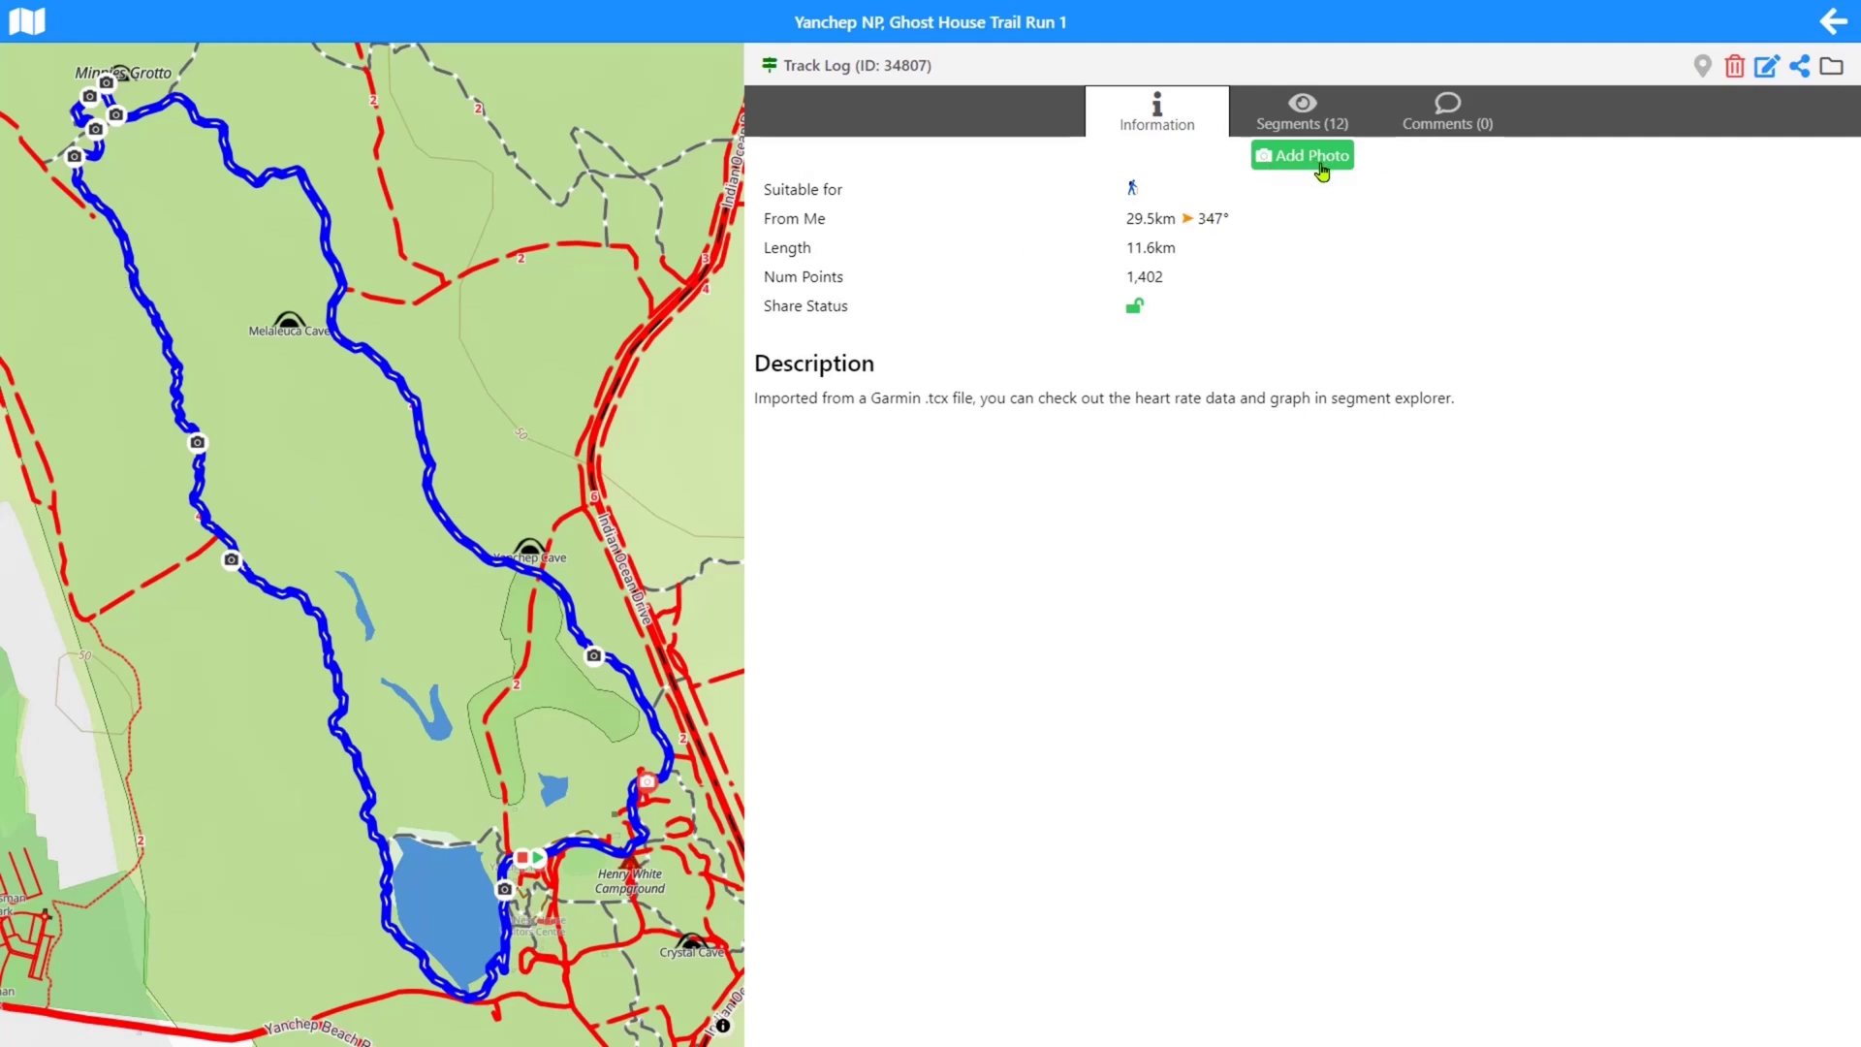
Open the copied log's 11:10 AM to 11:19 AM segment for track point editing.
left_click(1305, 113)
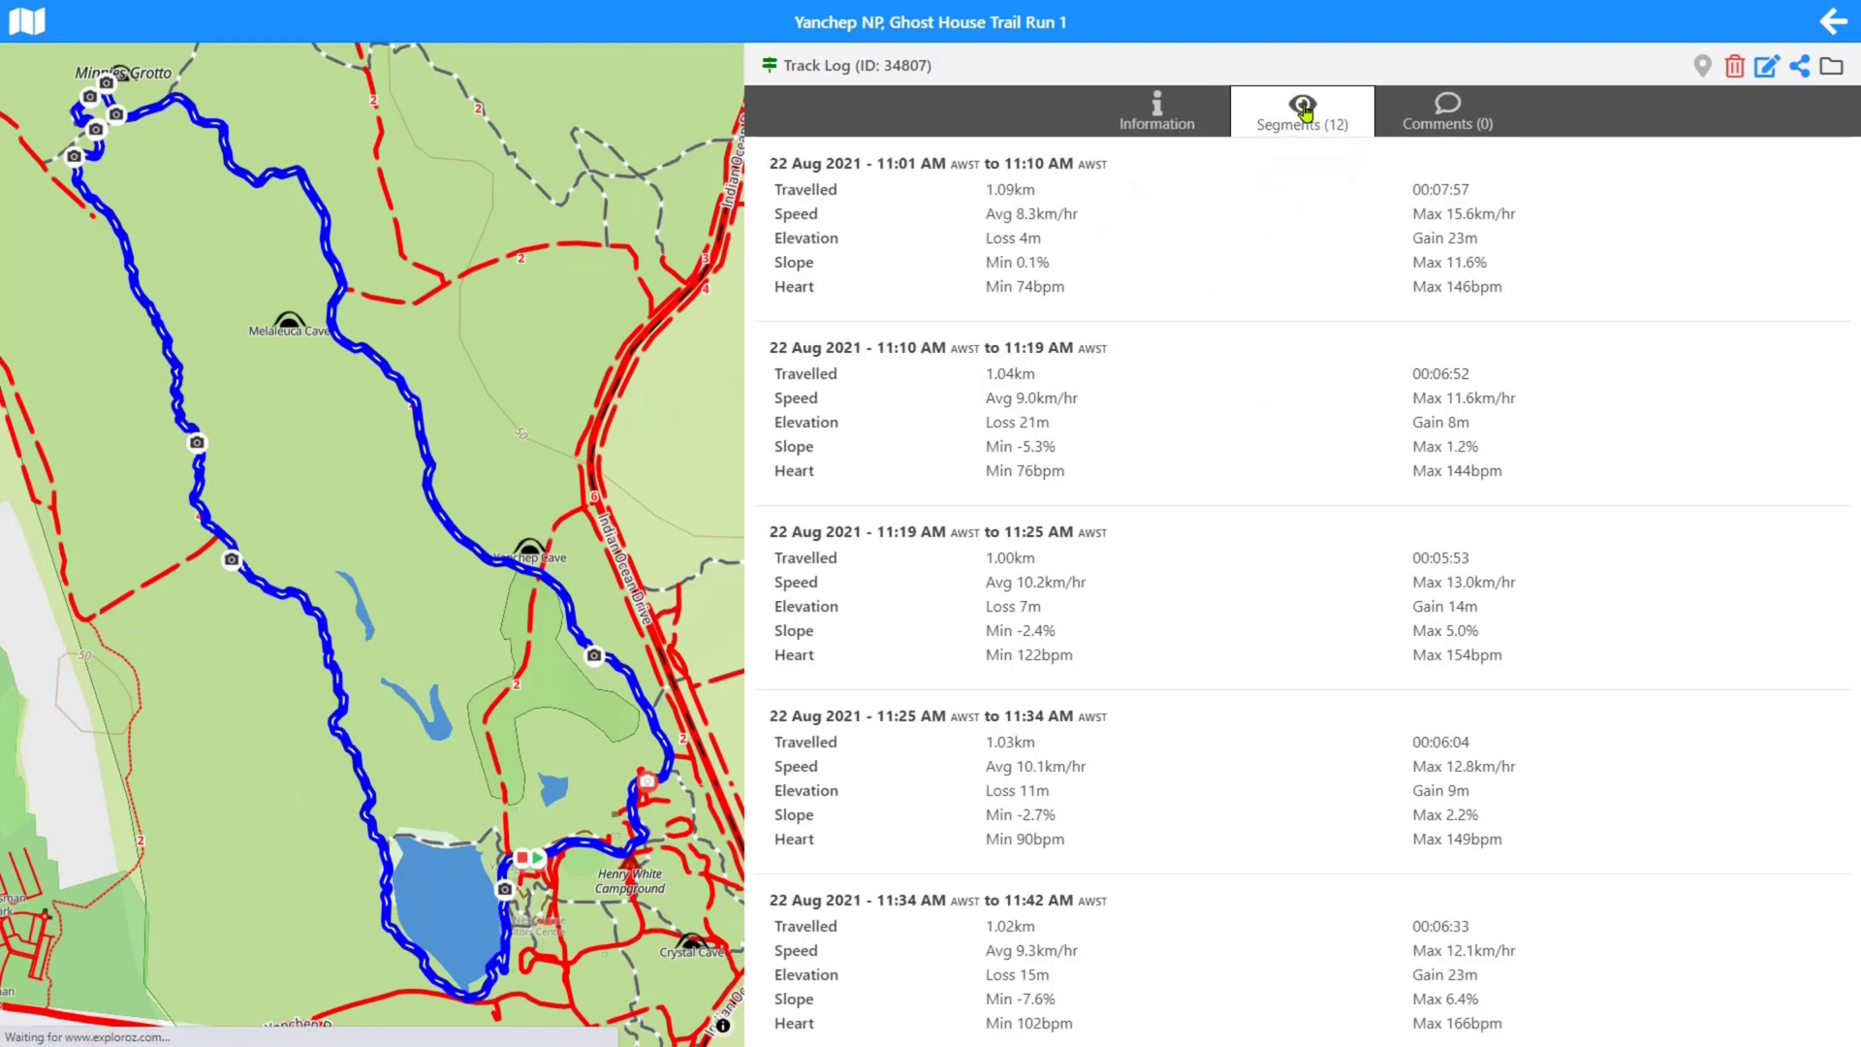
left_click(1261, 256)
left_click(1248, 387)
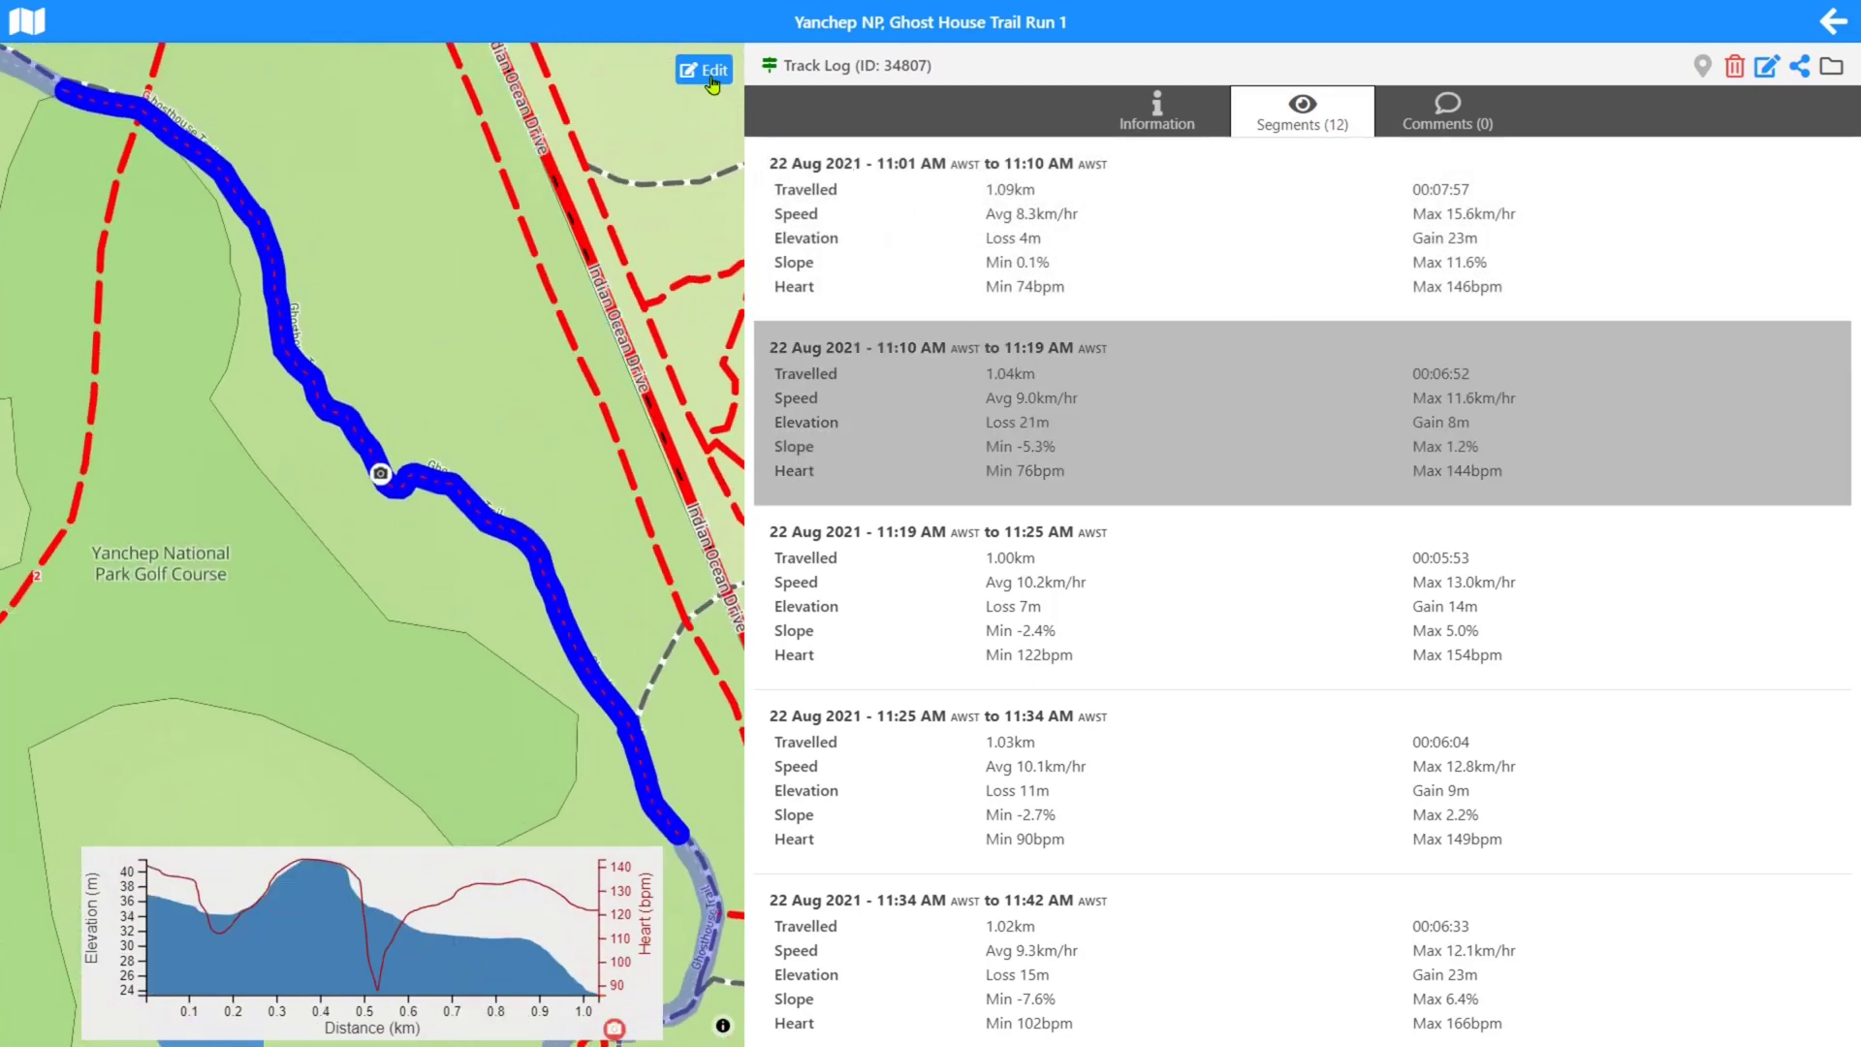
left_click(713, 86)
Move track point 88 east off the trail and delete that displaced point.
mouse_move(815, 364)
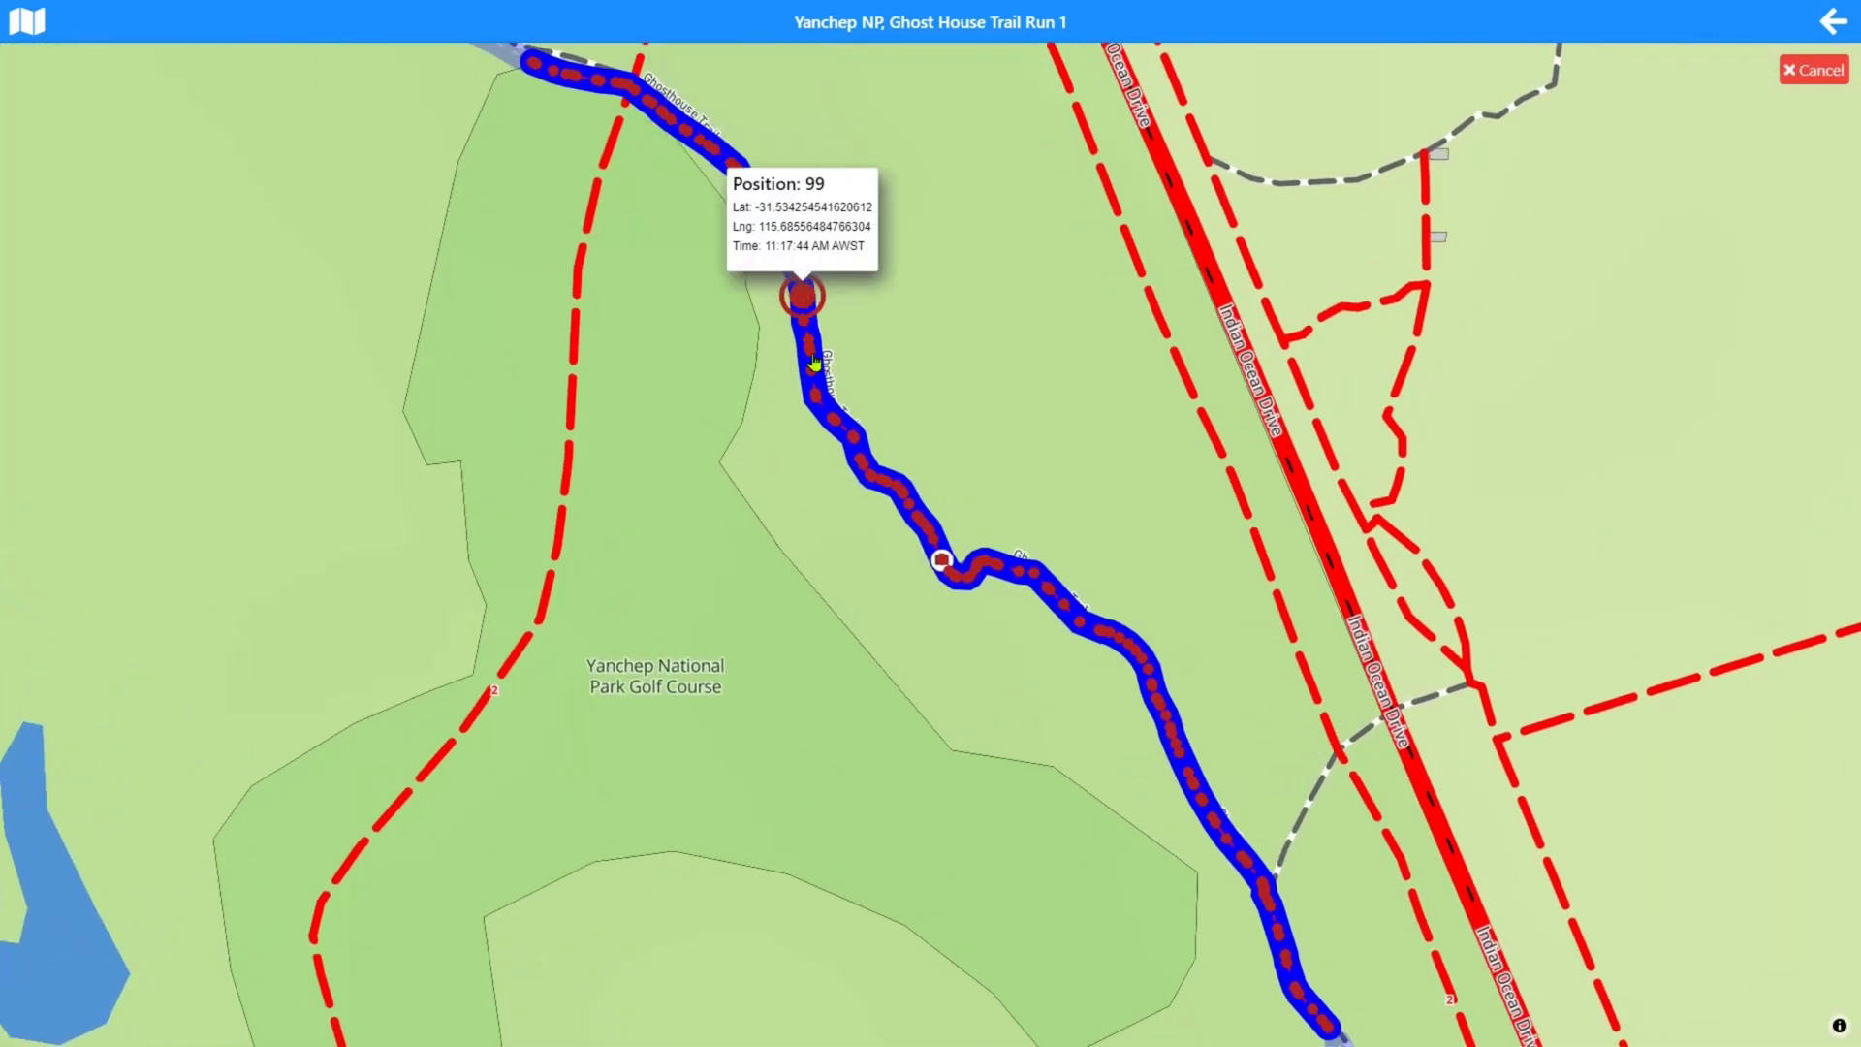
left_click(849, 436)
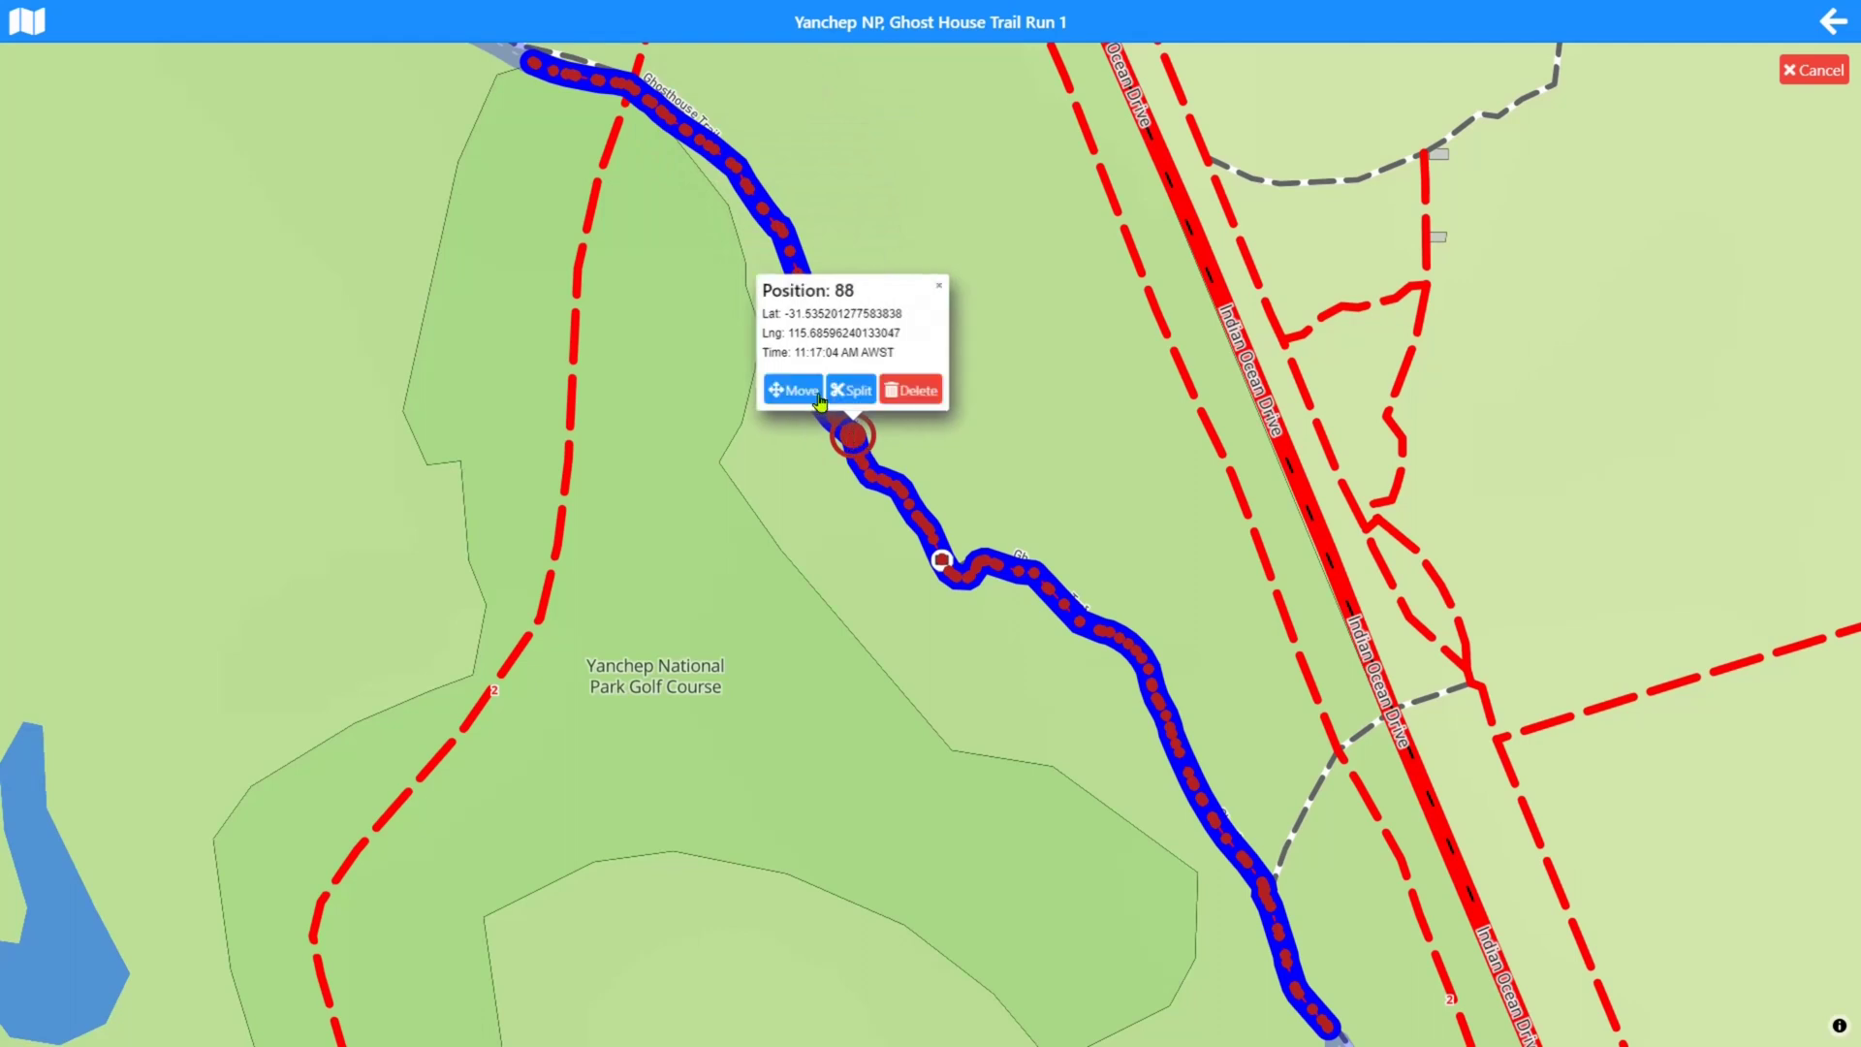
left_click(819, 399)
left_click_drag(850, 436, 1011, 383)
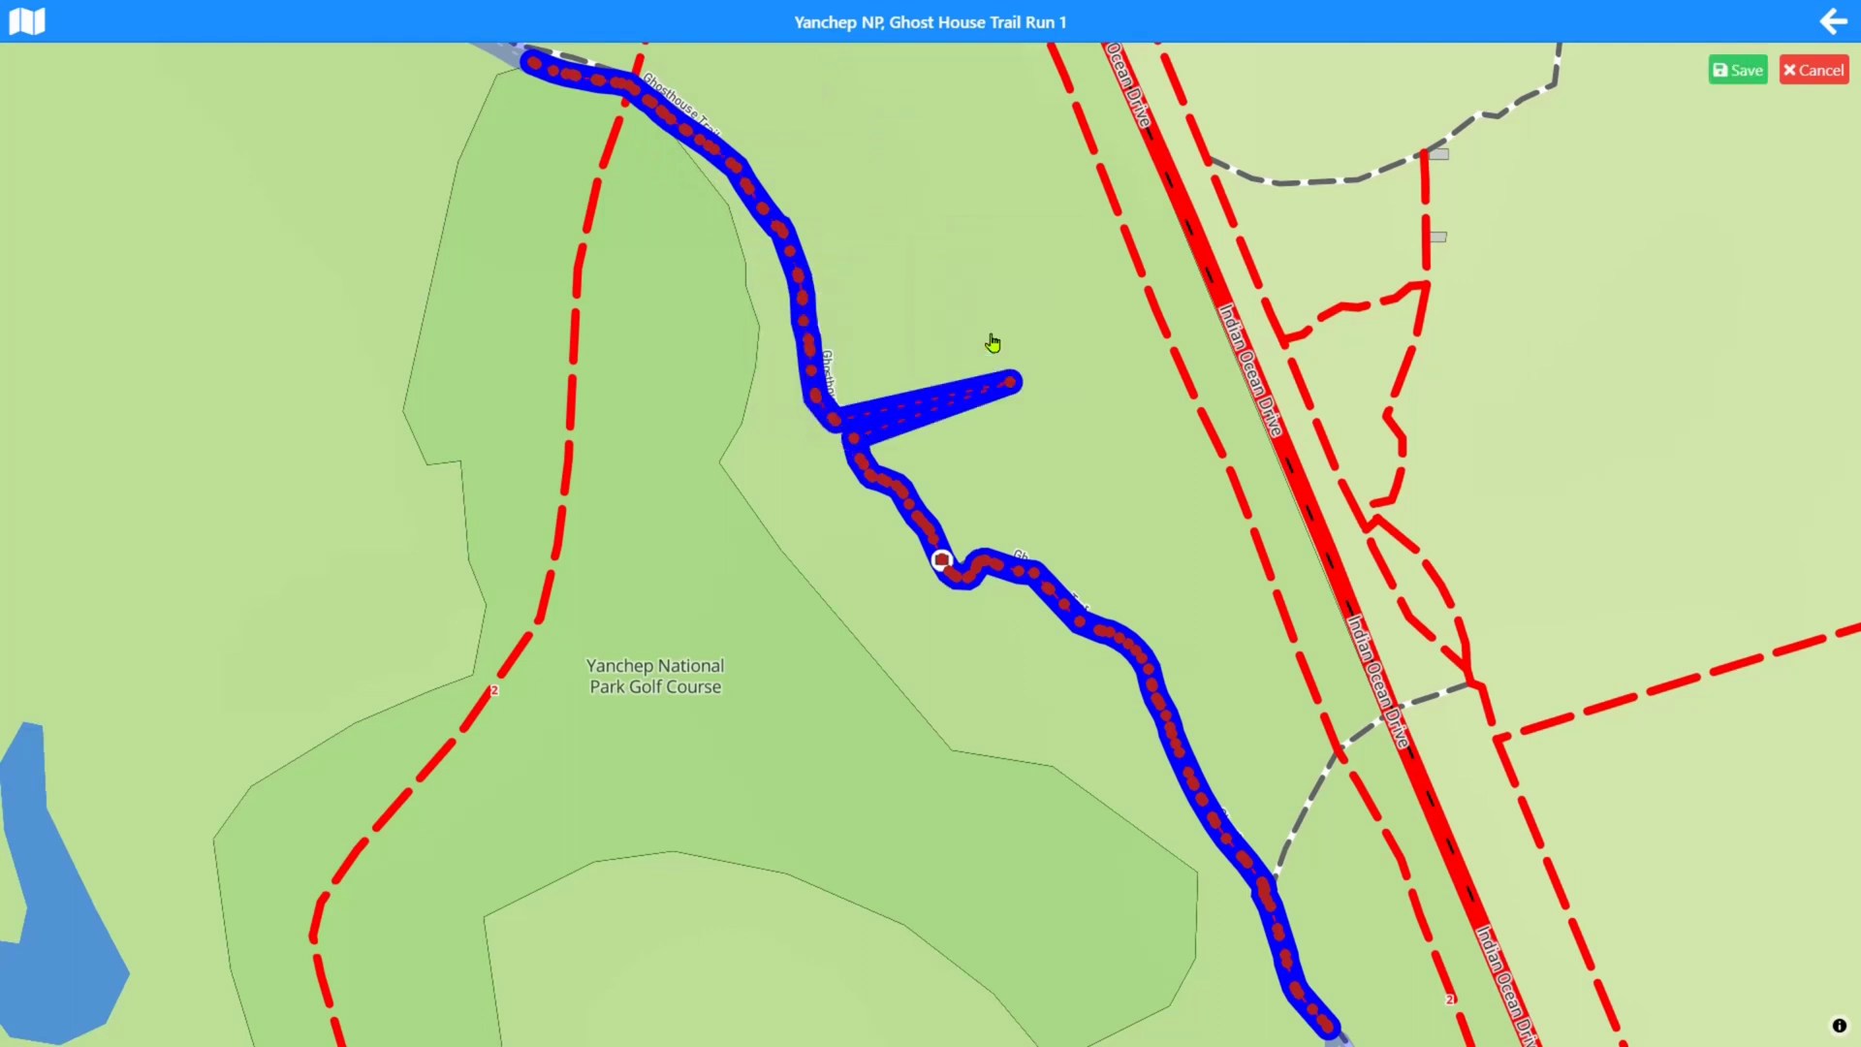
left_click(1011, 395)
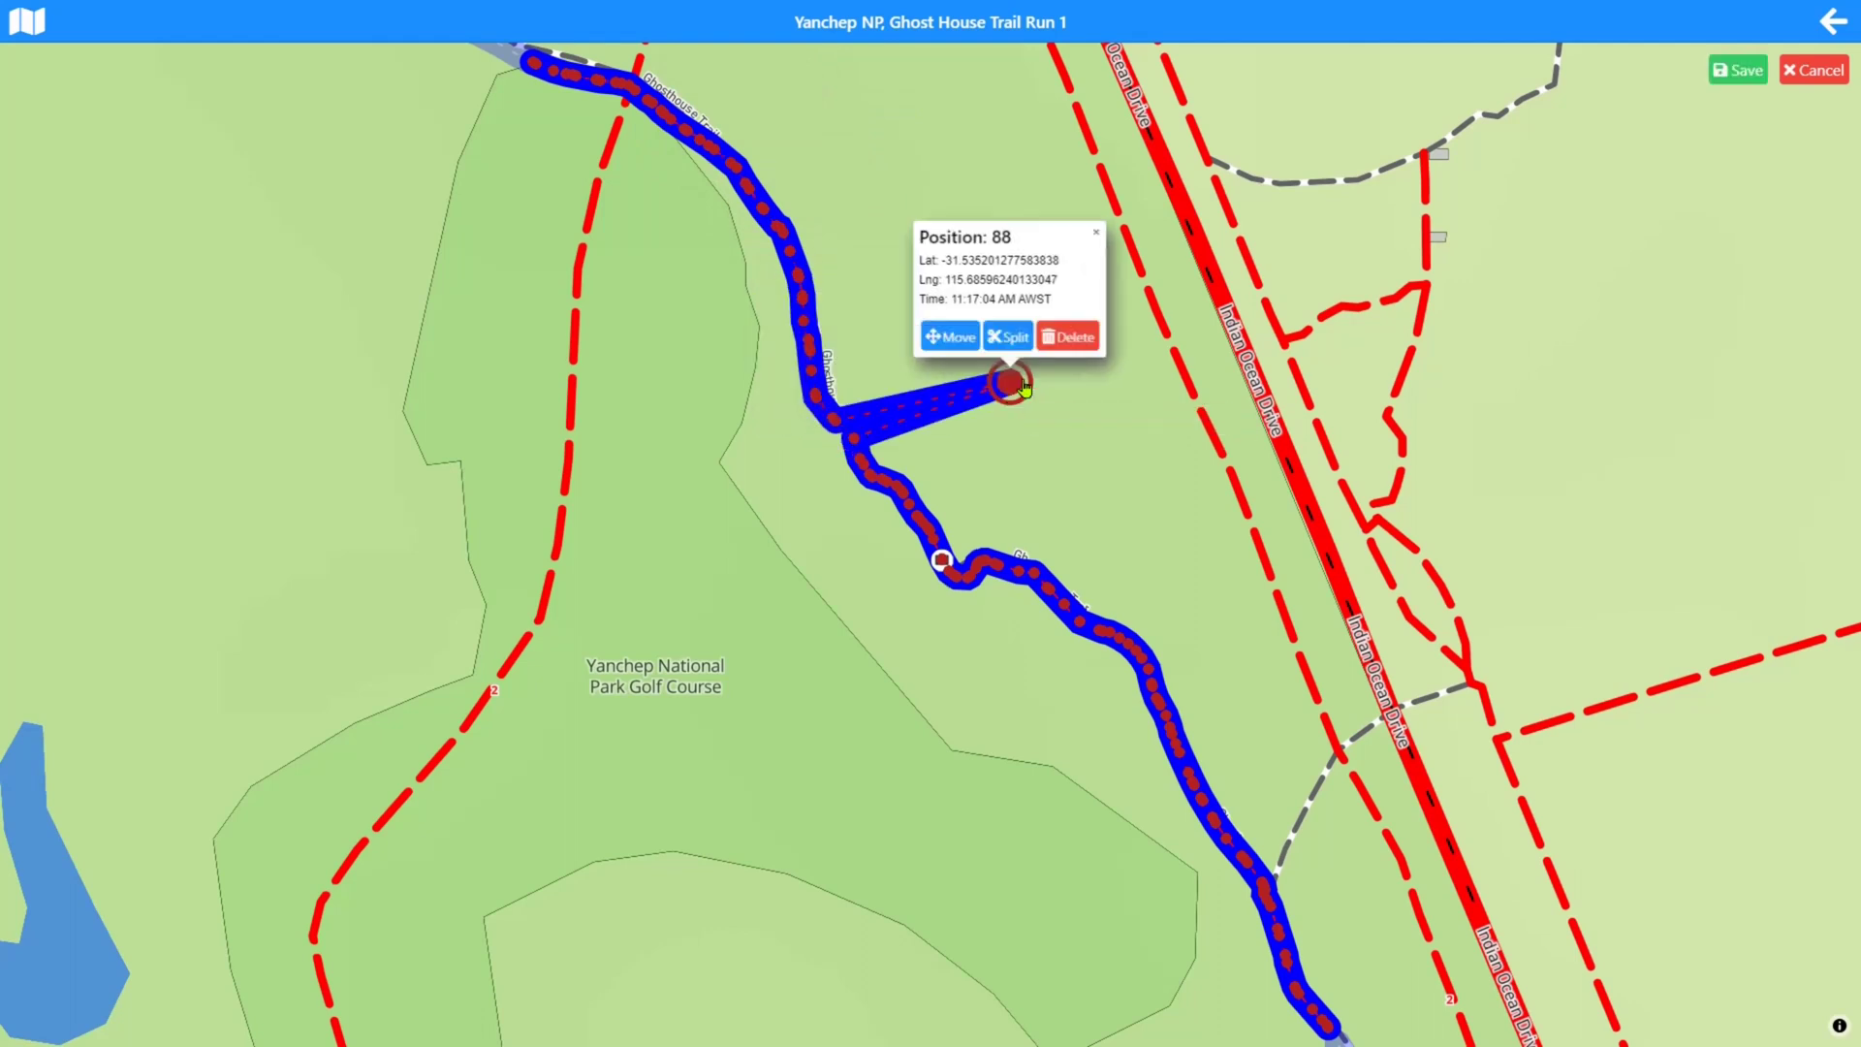
left_click(1055, 339)
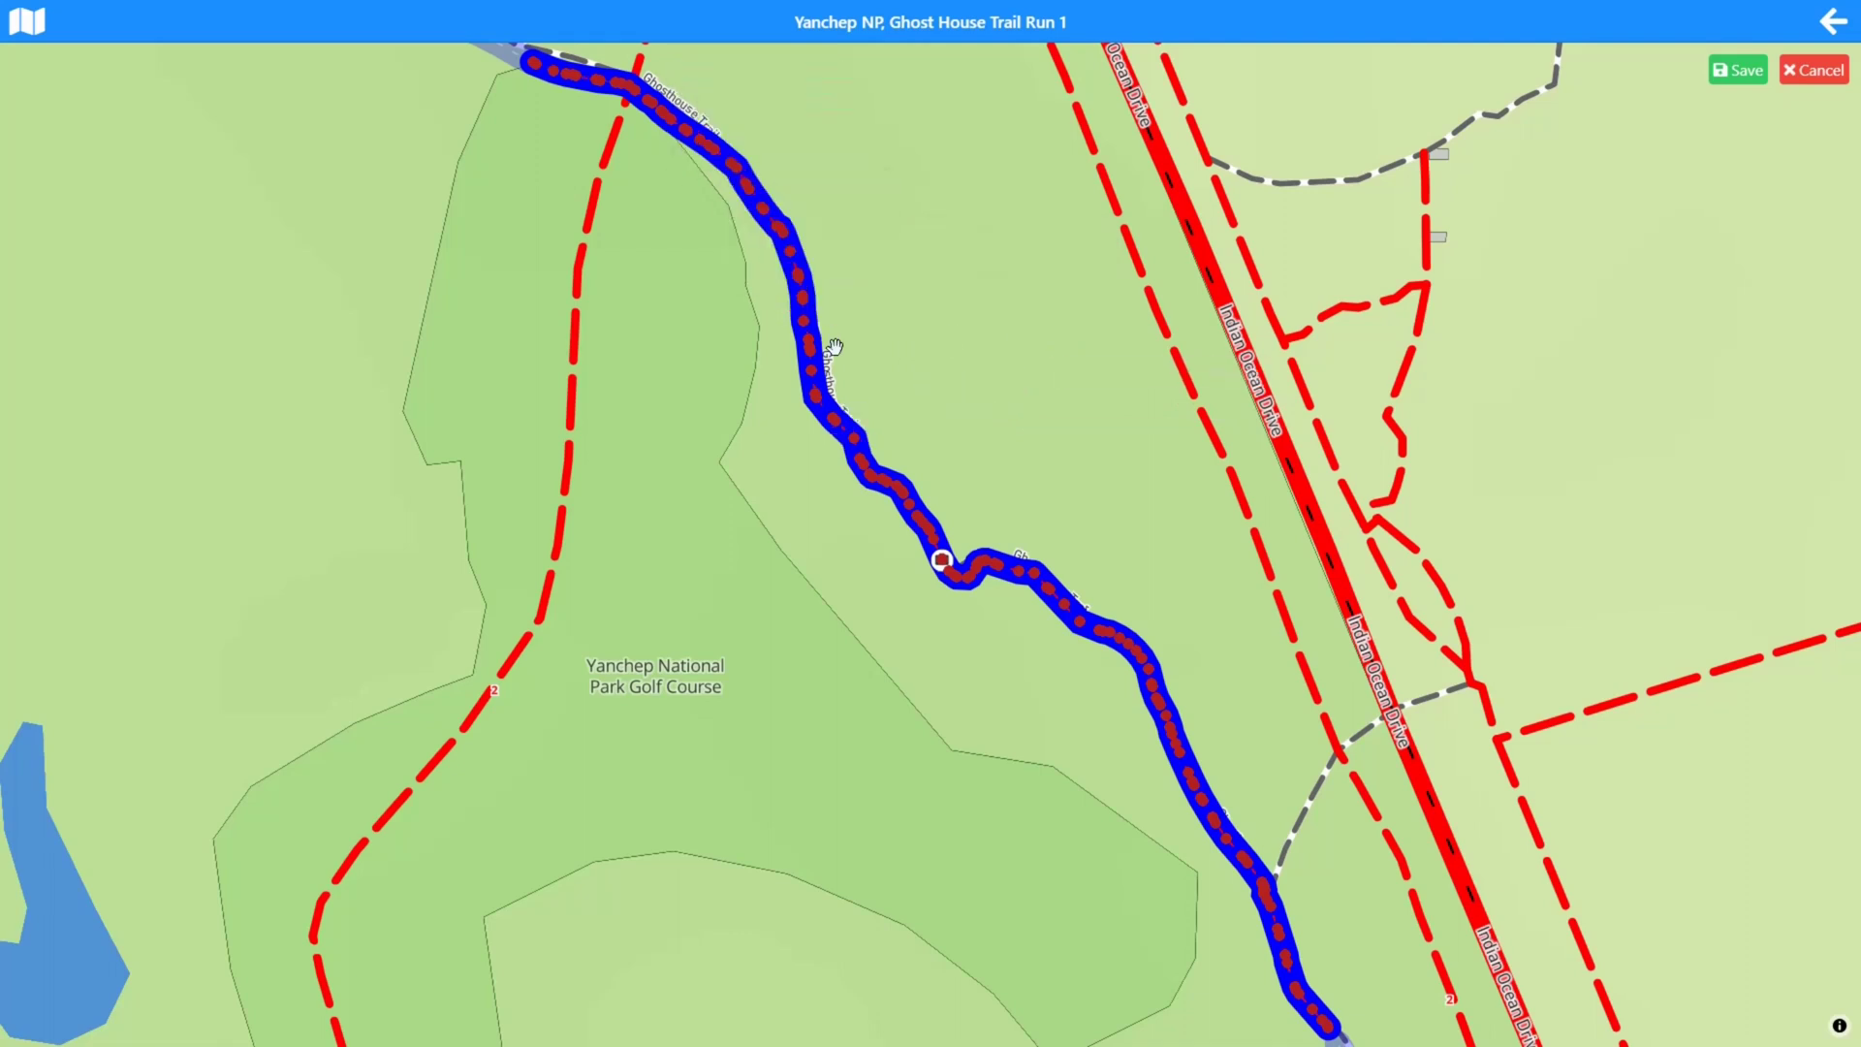
Split the segment at track point 63, near the photo marker on the bend, and save the edits.
mouse_move(816, 407)
left_click(975, 568)
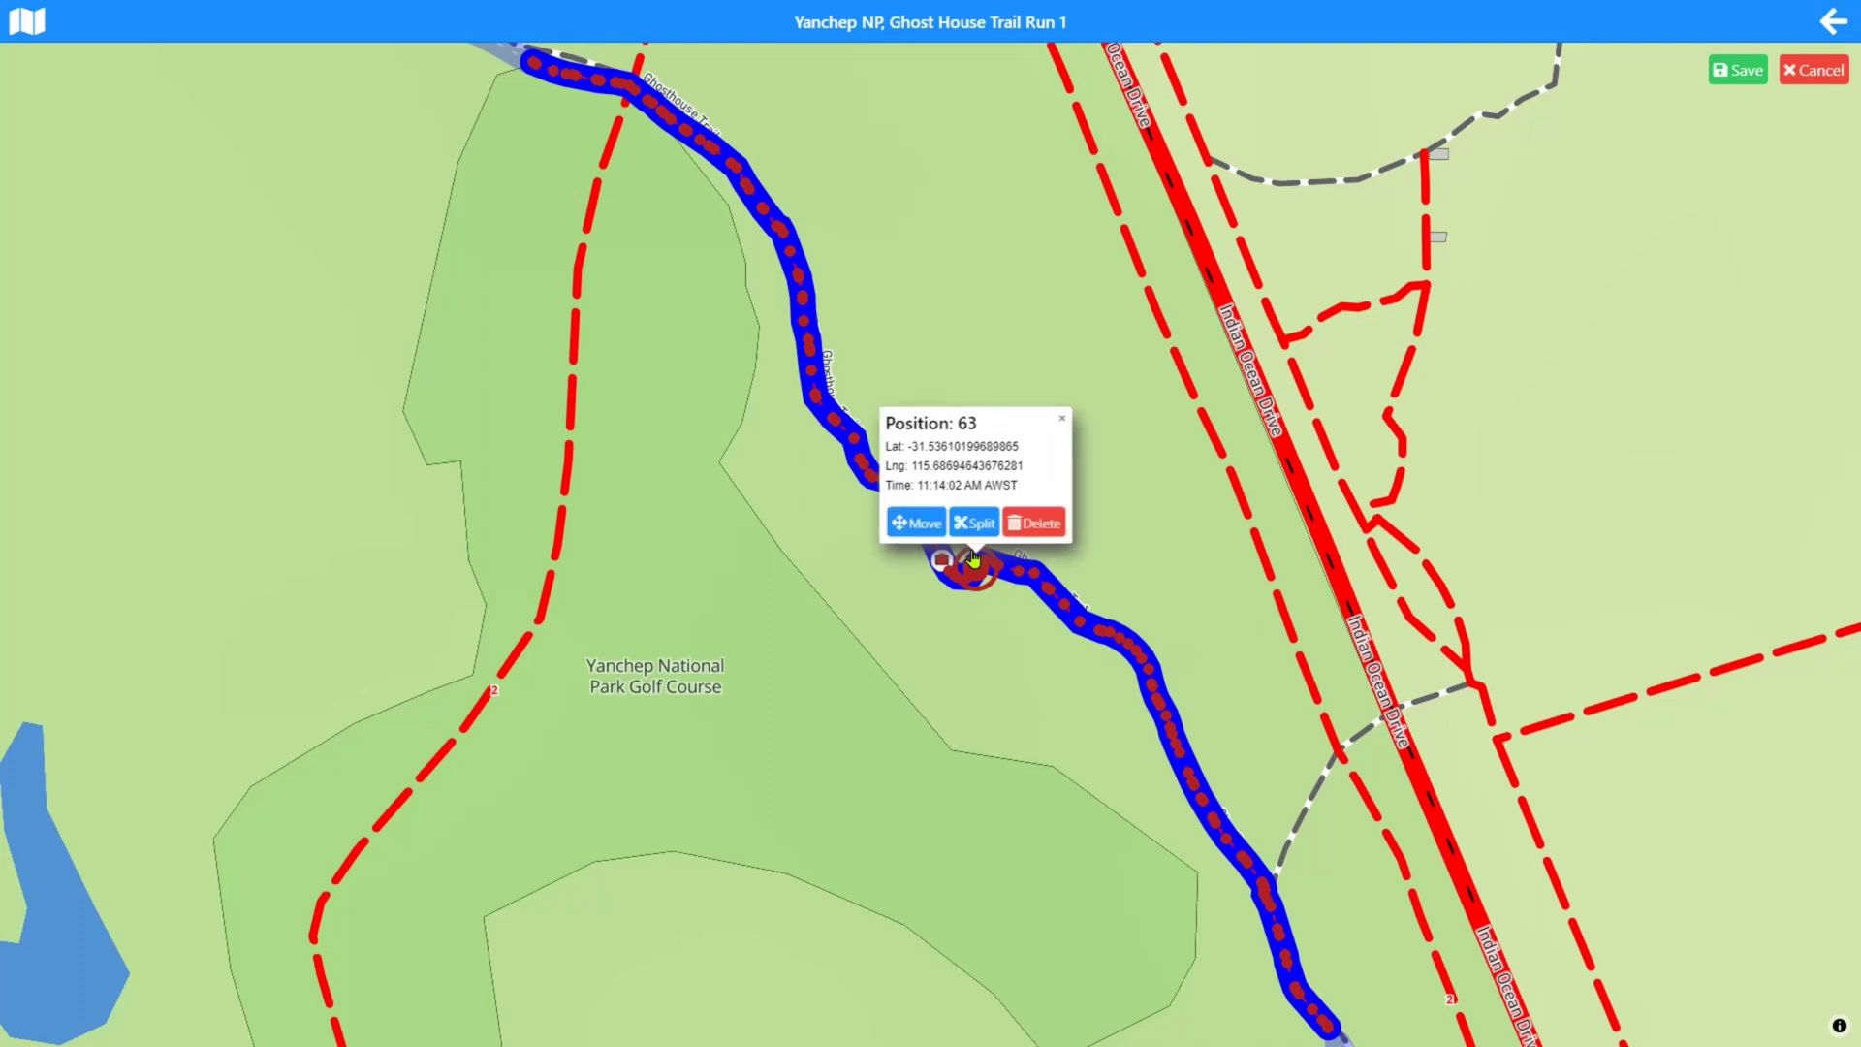
left_click(975, 524)
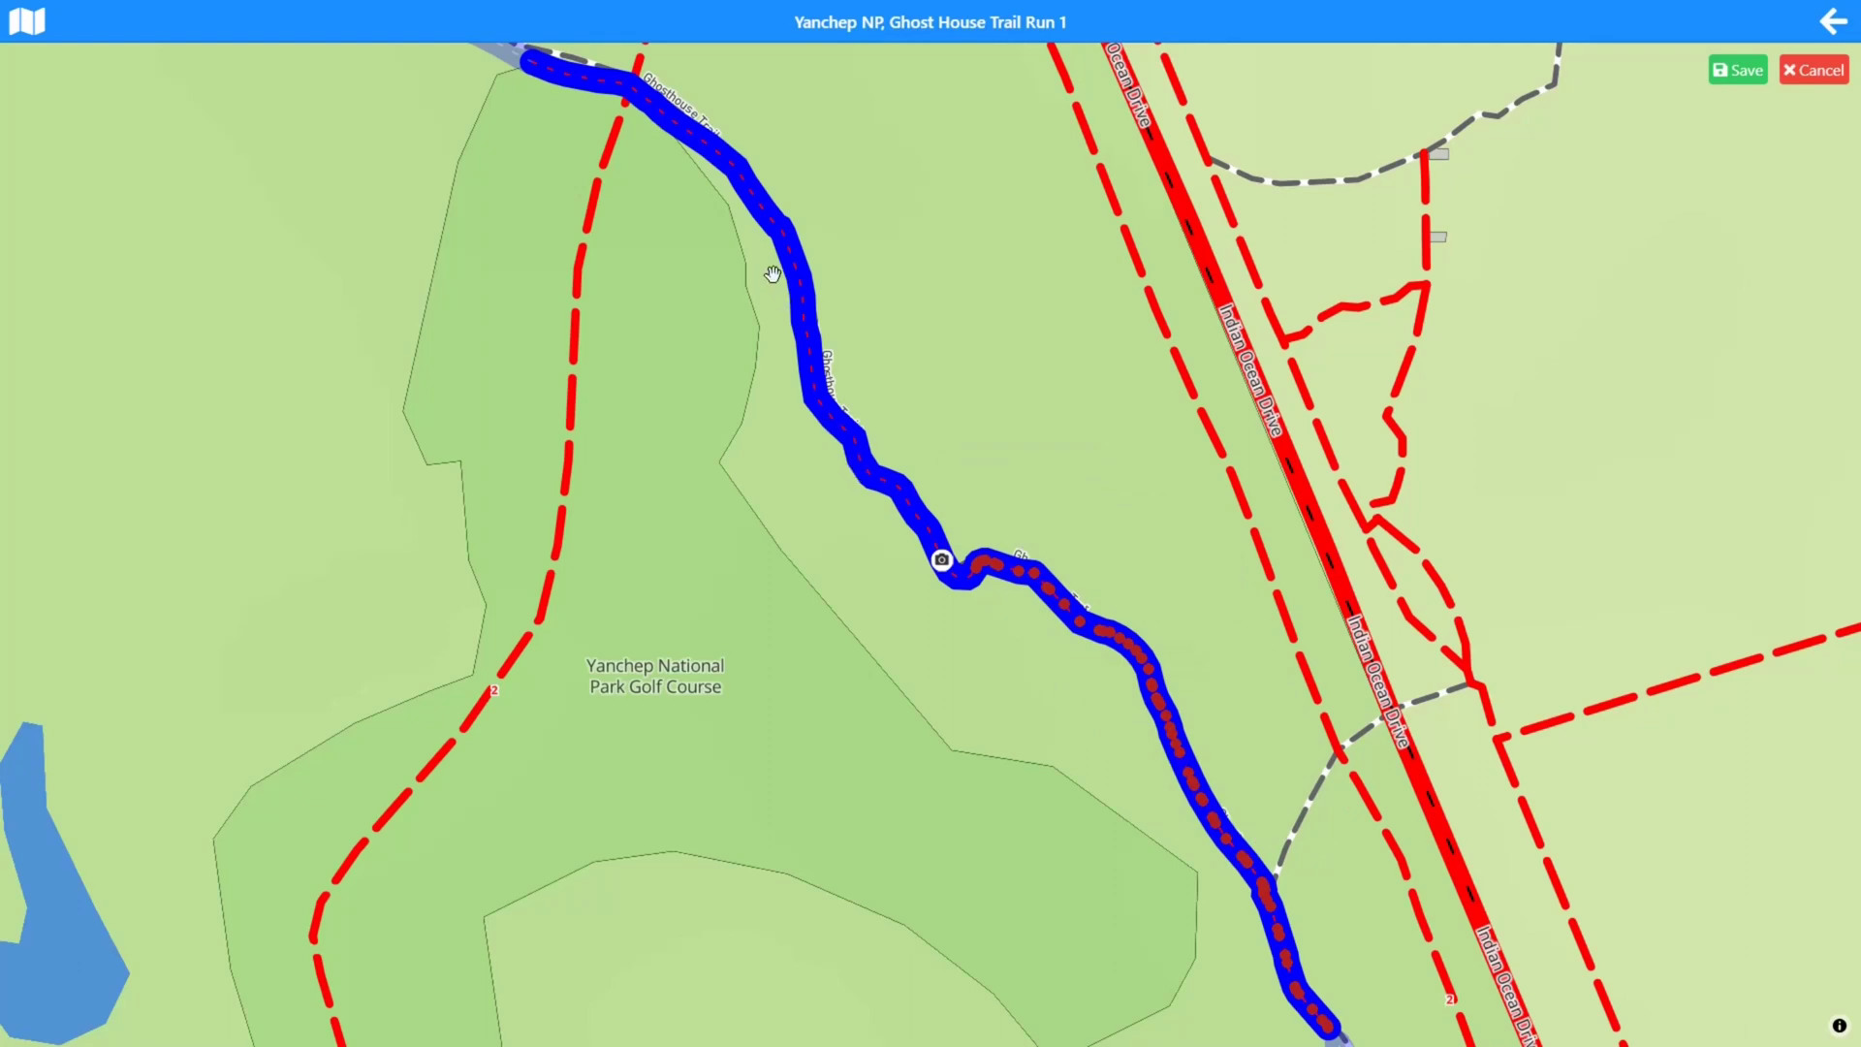
left_click(1737, 69)
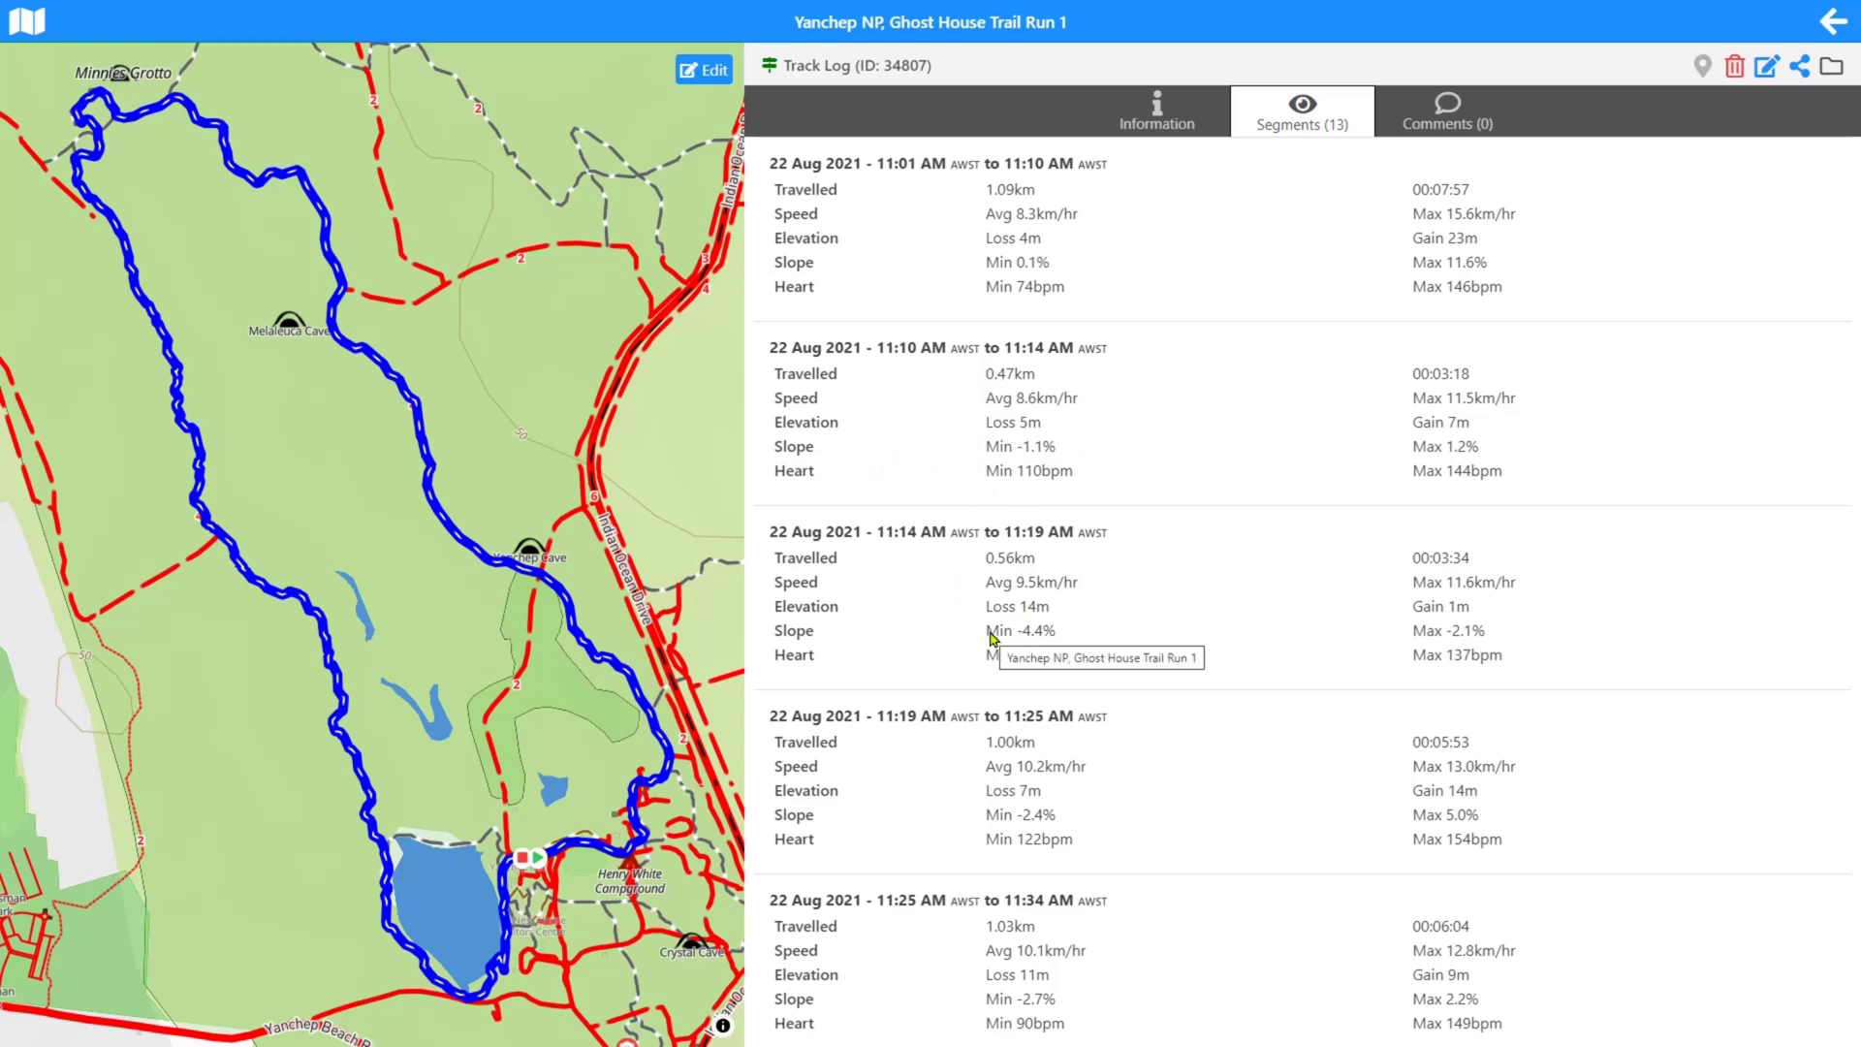
Examine the split 11:10 AM to 11:14 AM and 11:14 AM to 11:19 AM segments, and the 11:01 AM to 11:10 AM segment.
left_click(1018, 428)
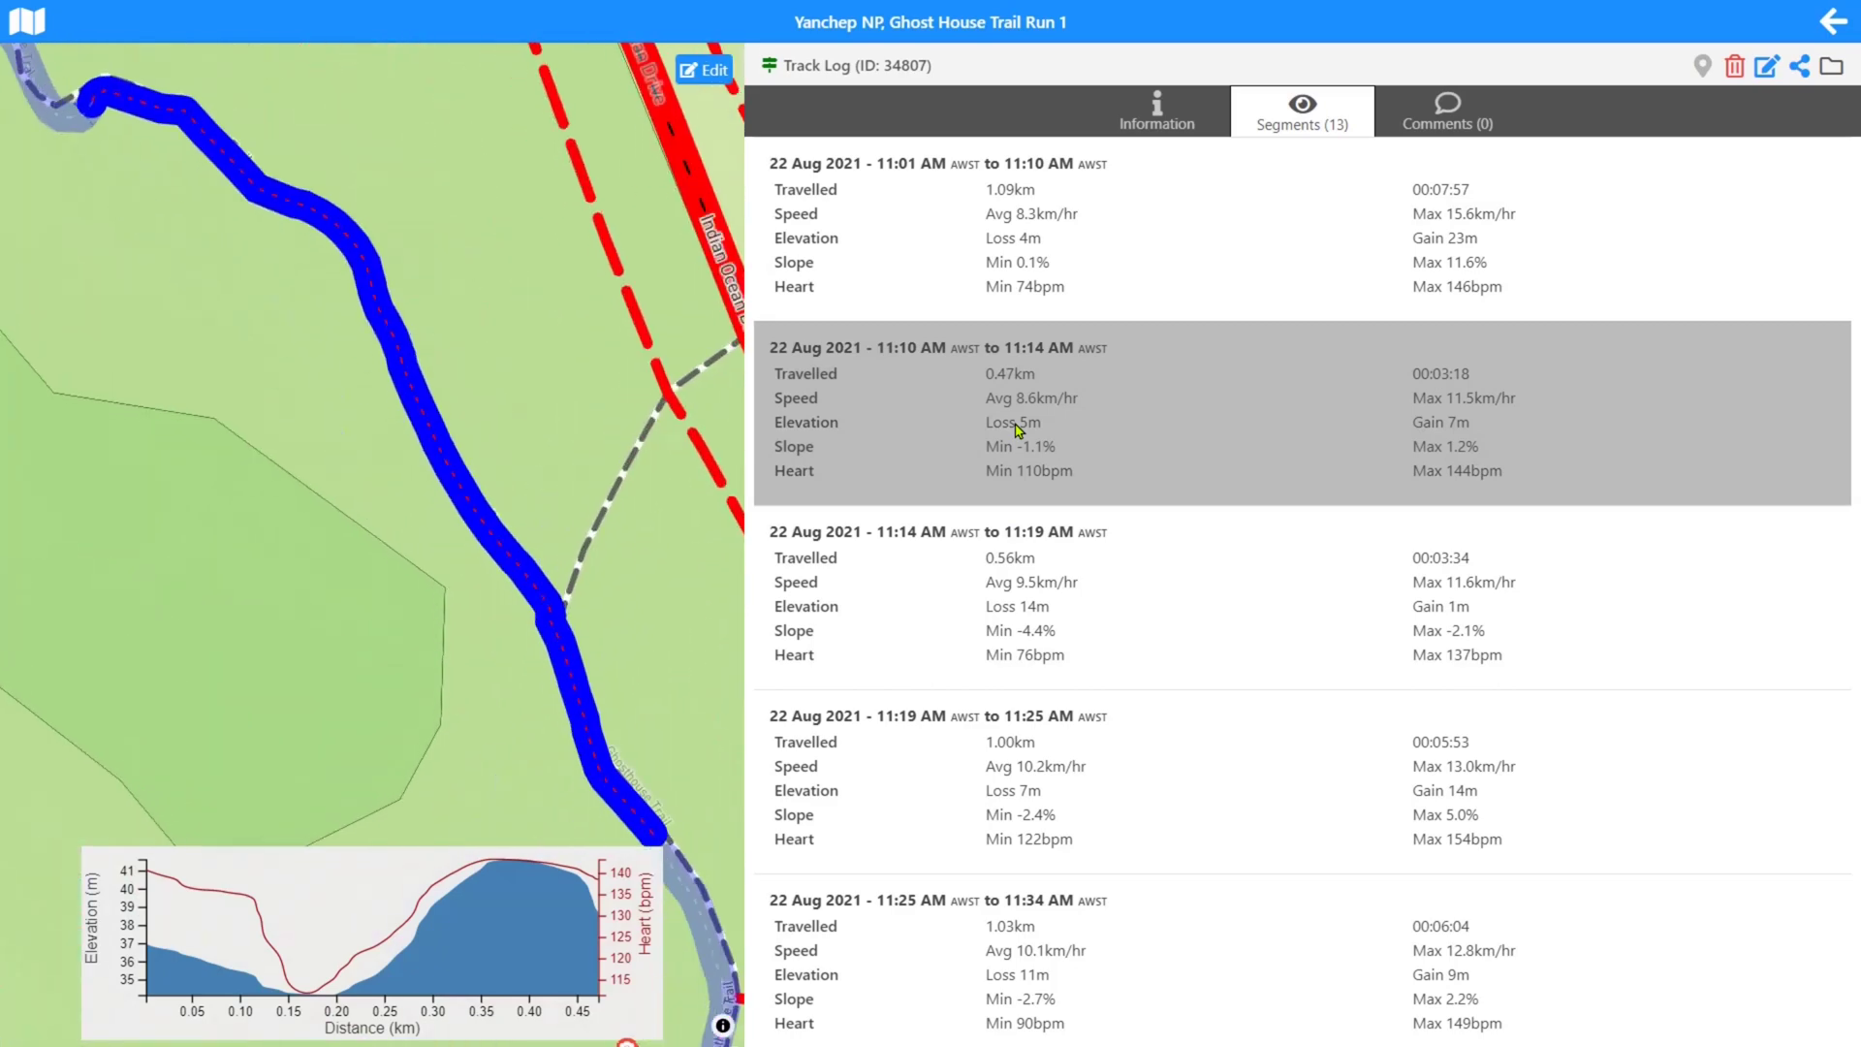
left_click(1013, 588)
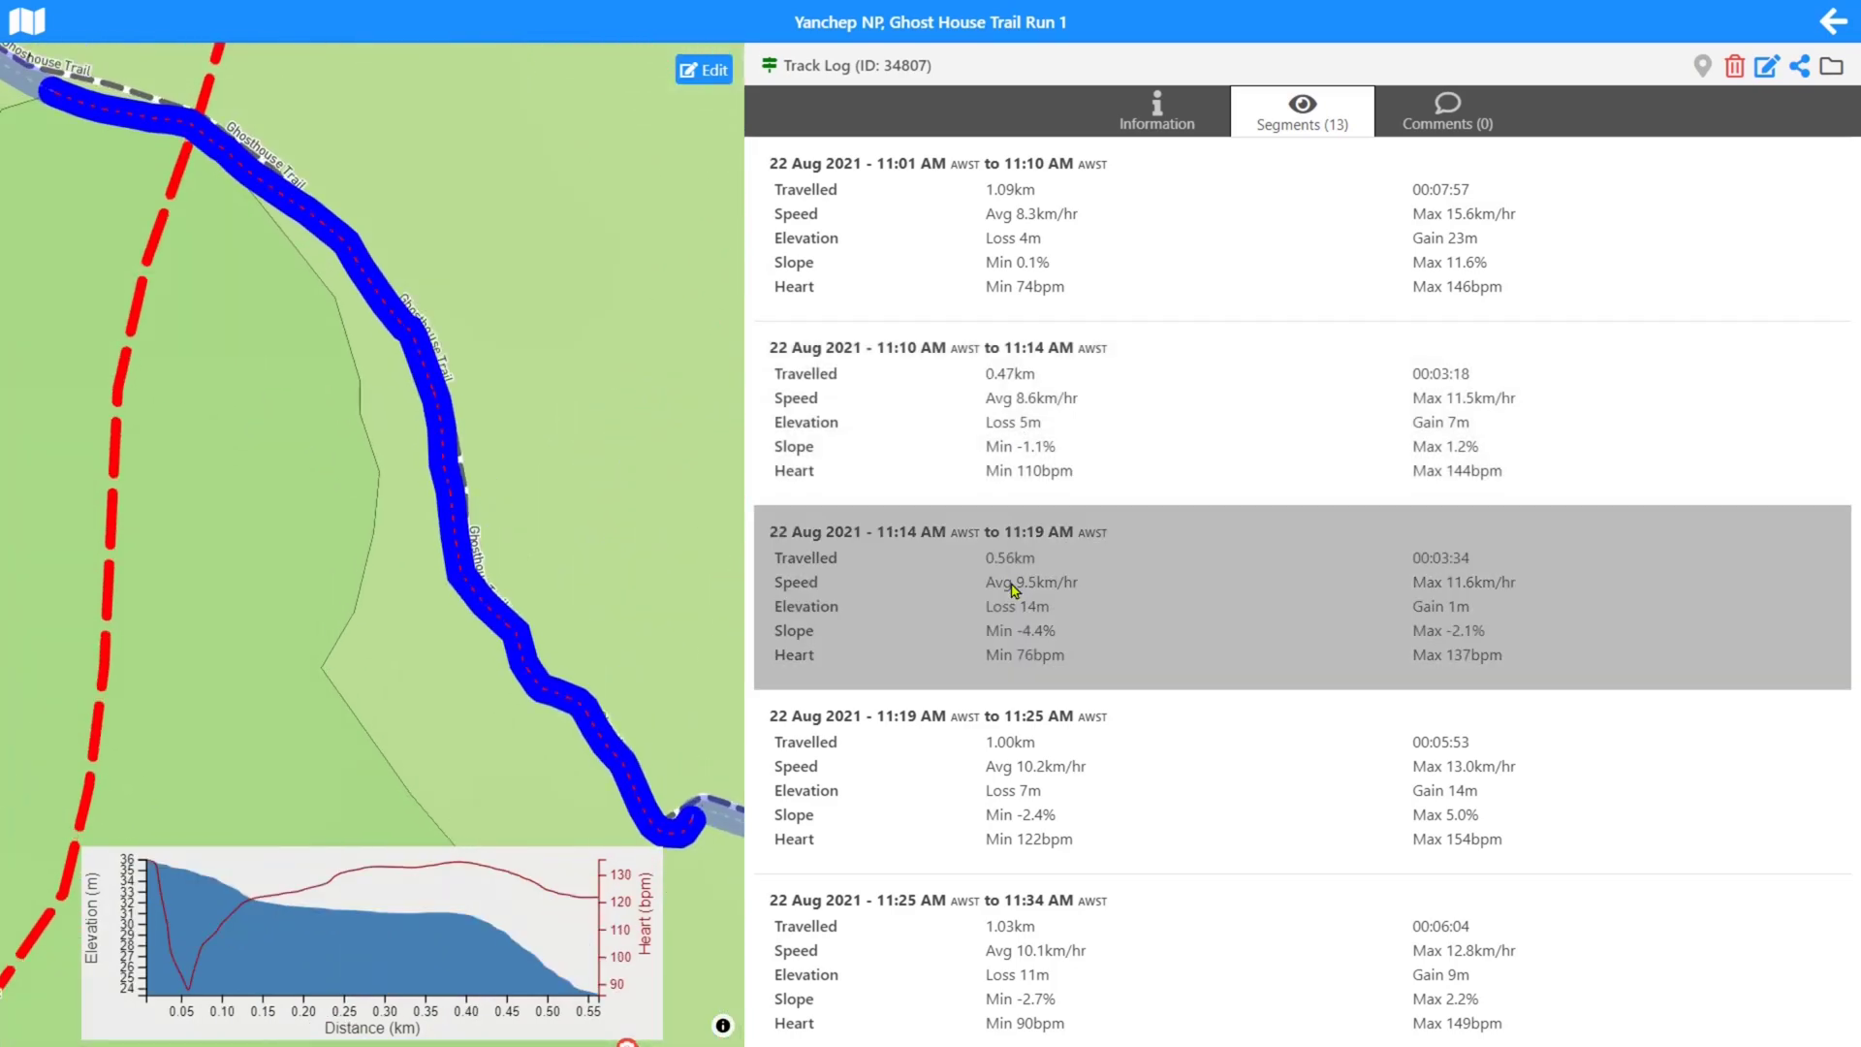
left_click(1052, 385)
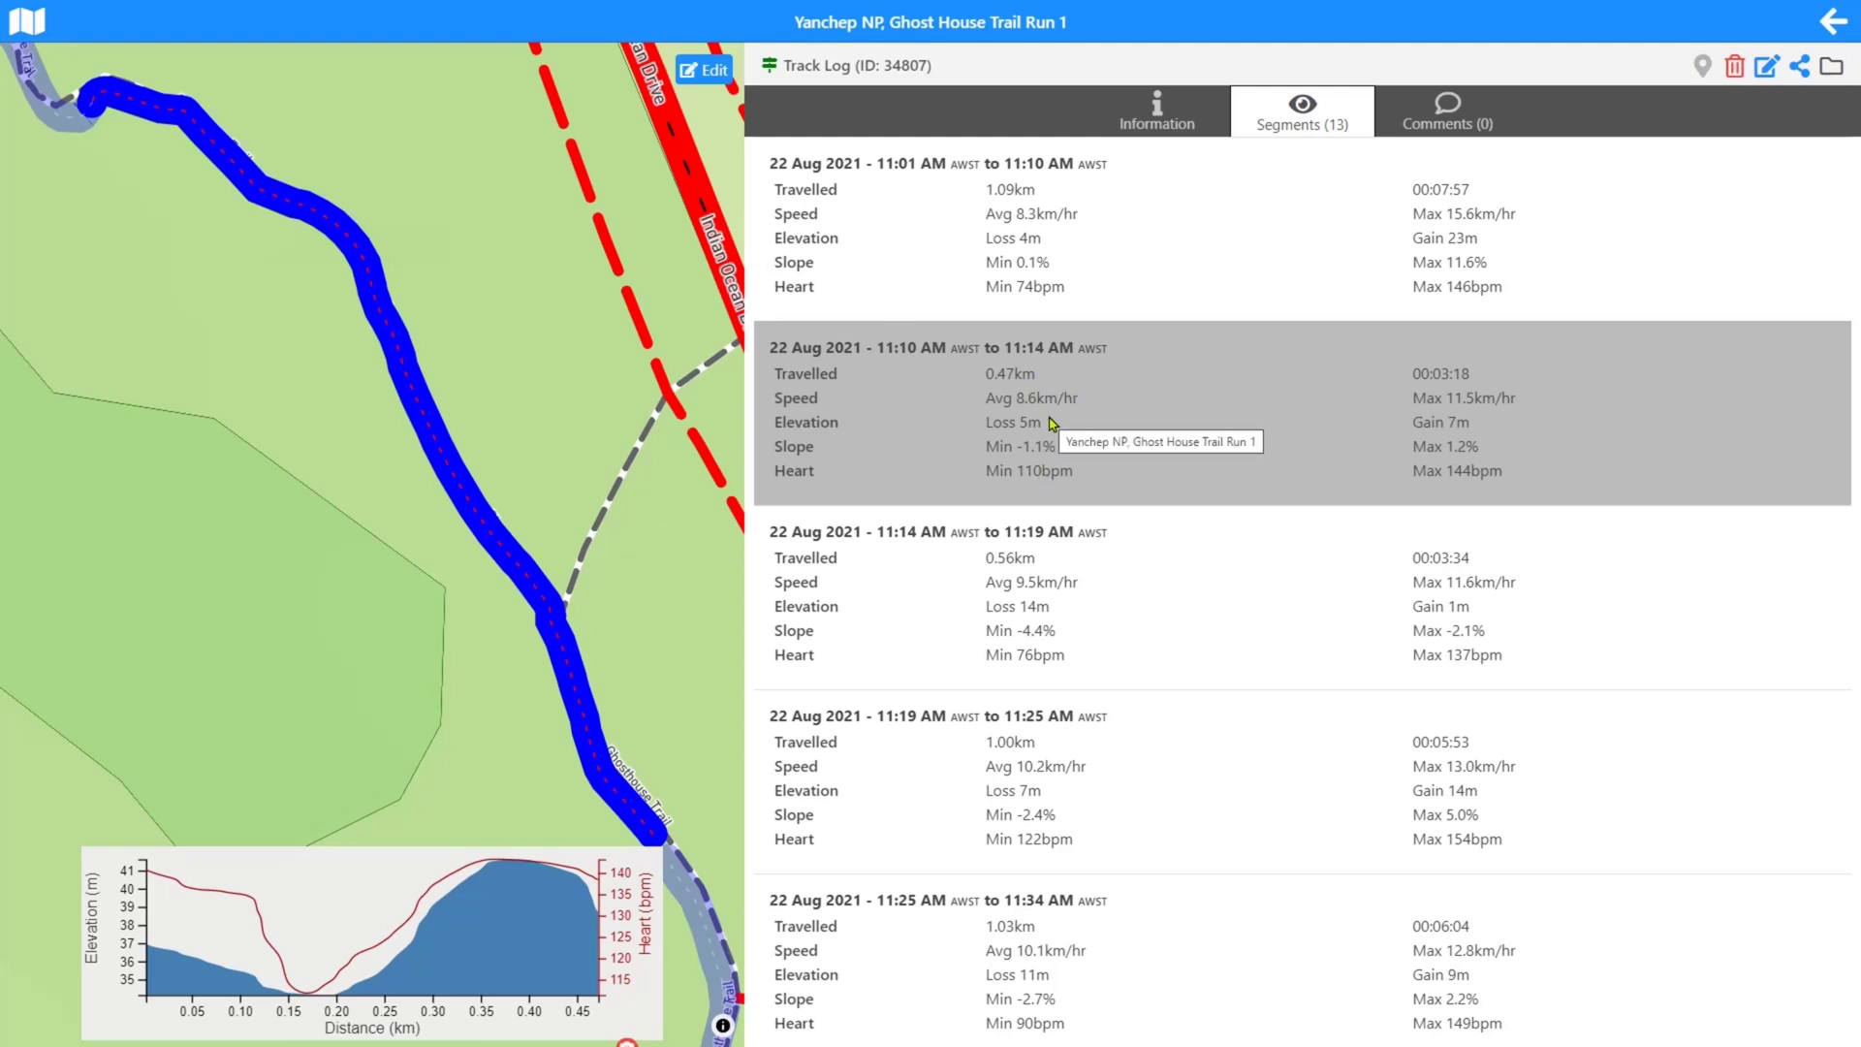
left_click(1063, 405)
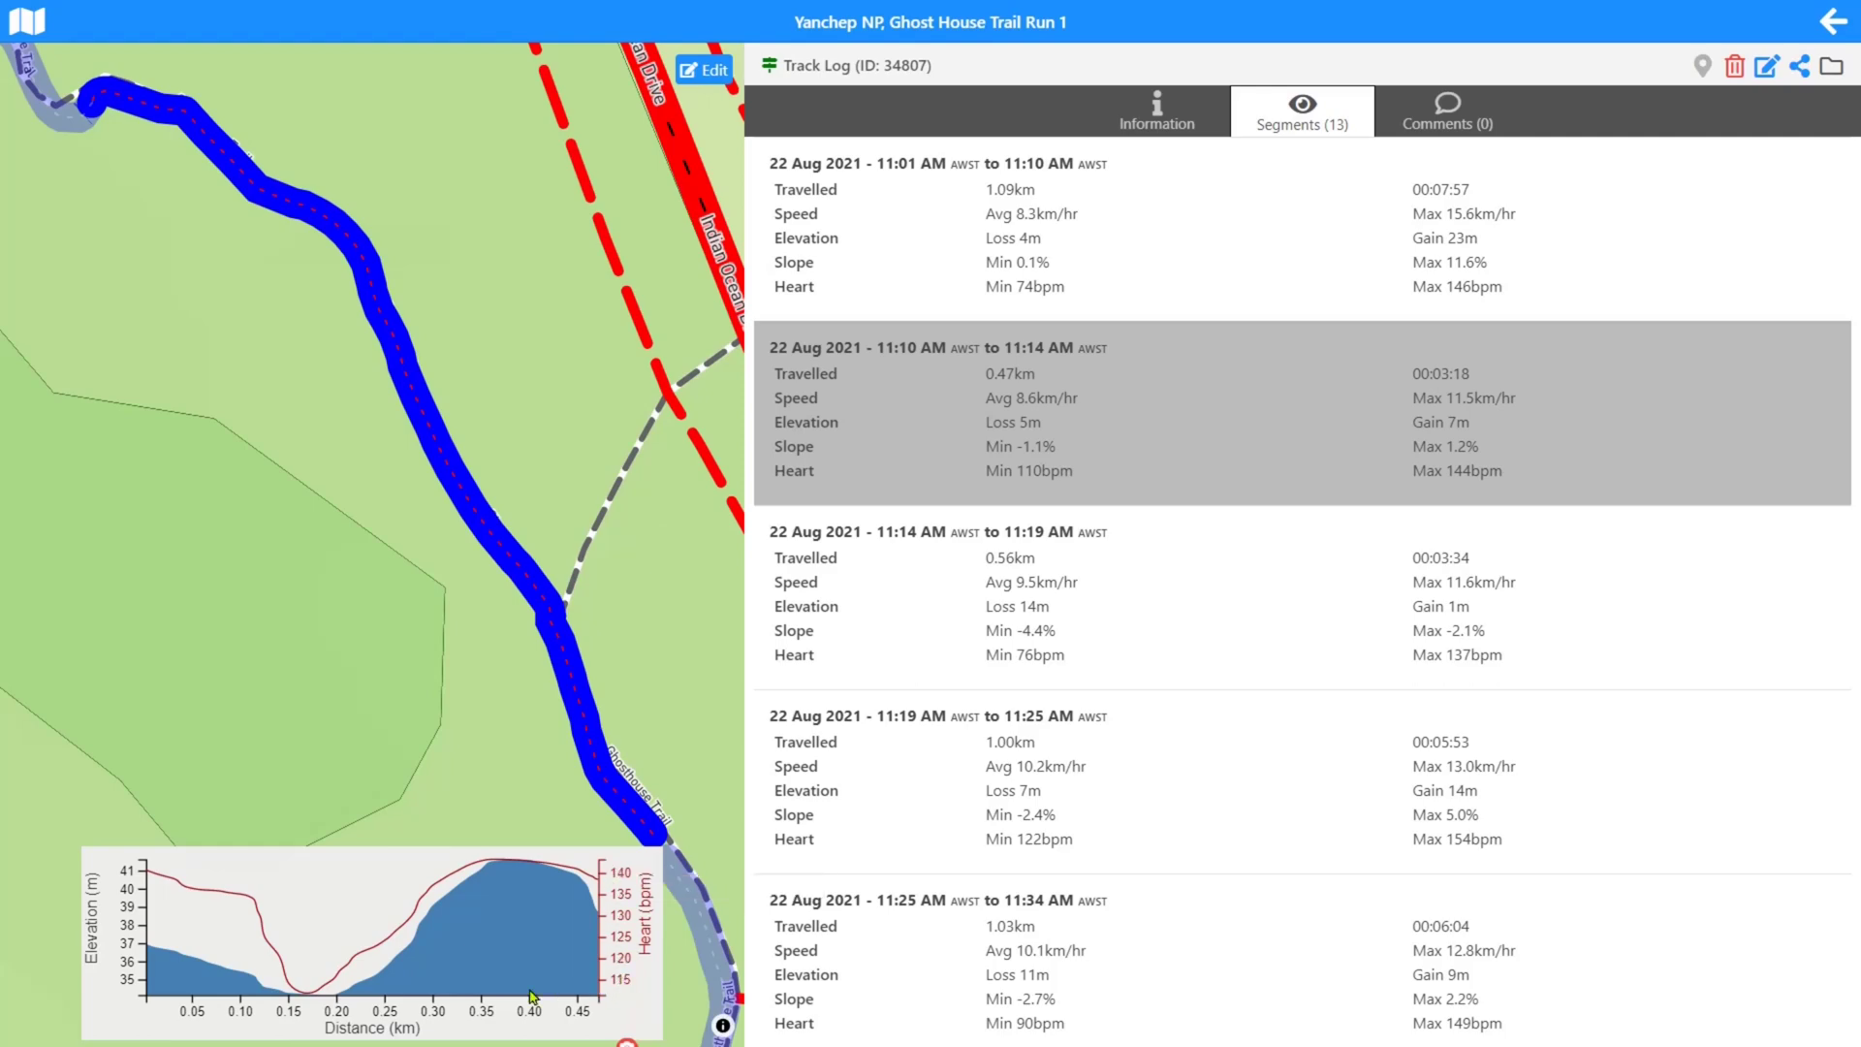
left_click(1008, 172)
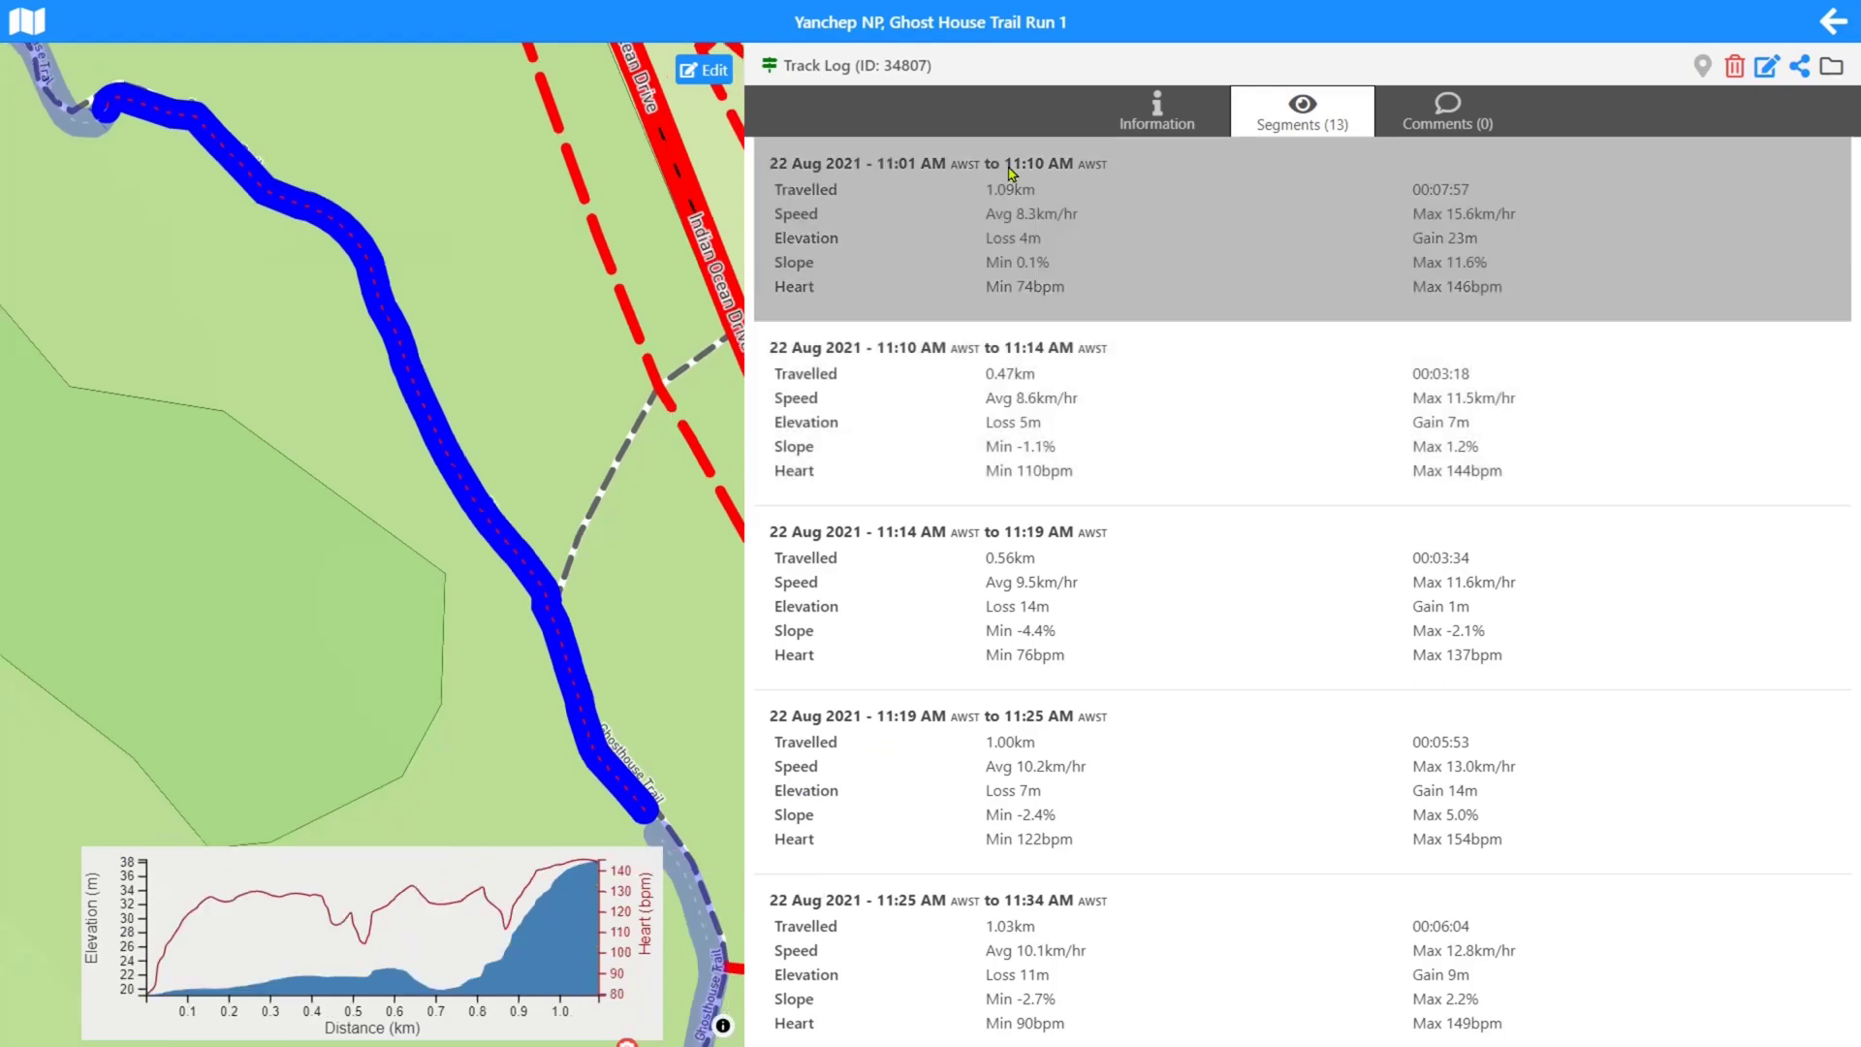
Compare the map extents and elevation and heart-rate graphs of the segments between 11:10 AM and 11:25 AM.
left_click(1032, 415)
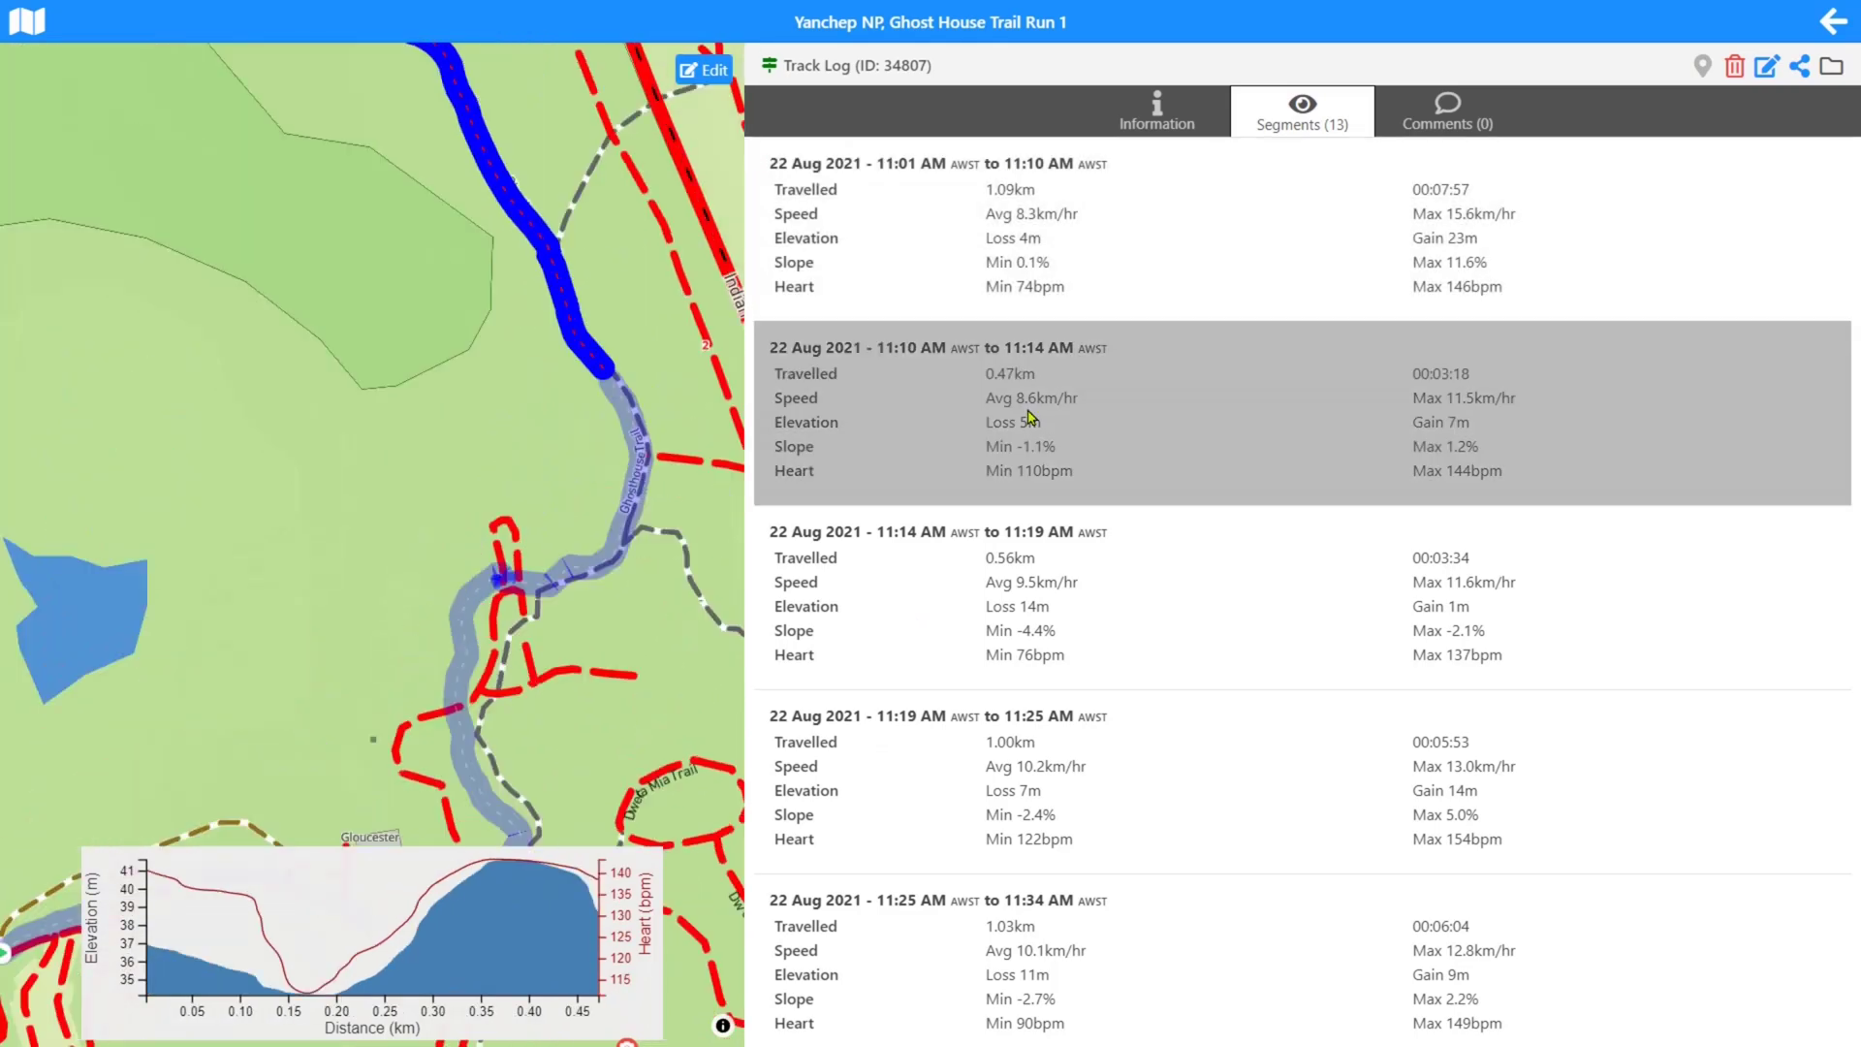
left_click(1053, 577)
left_click(1056, 440)
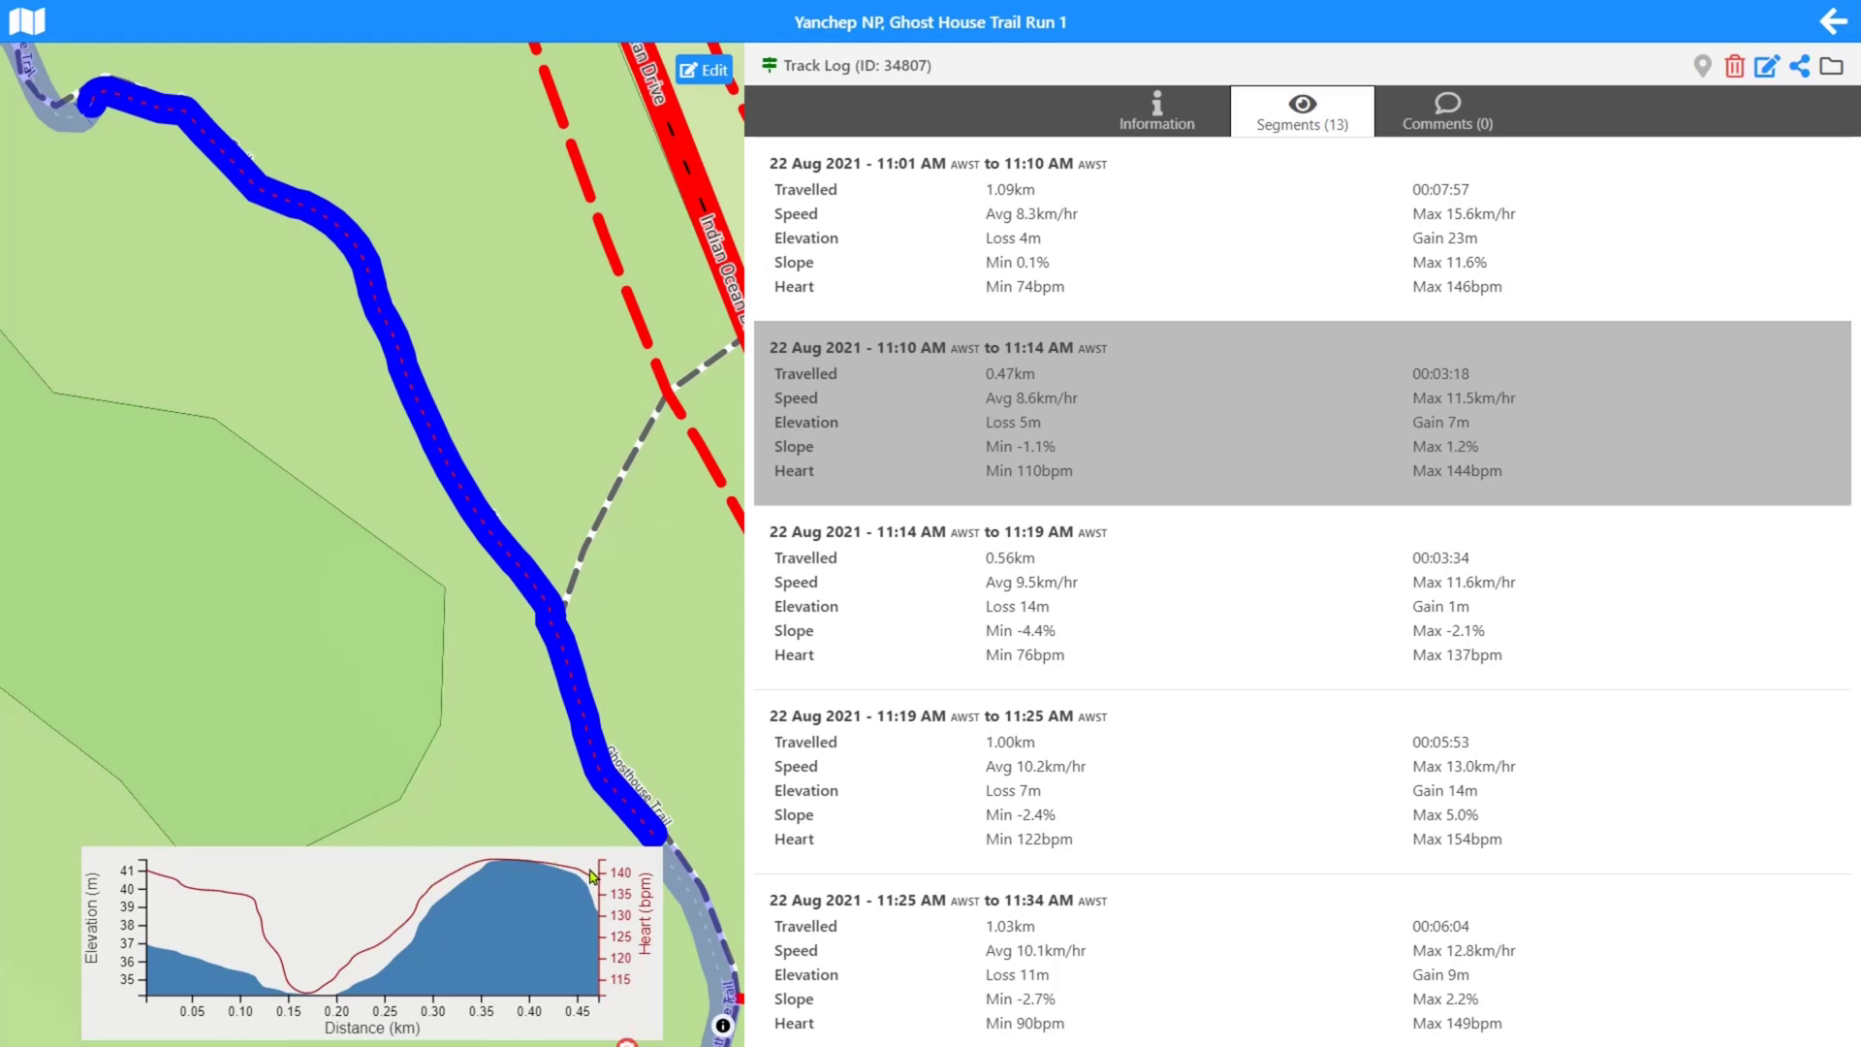
left_click(950, 654)
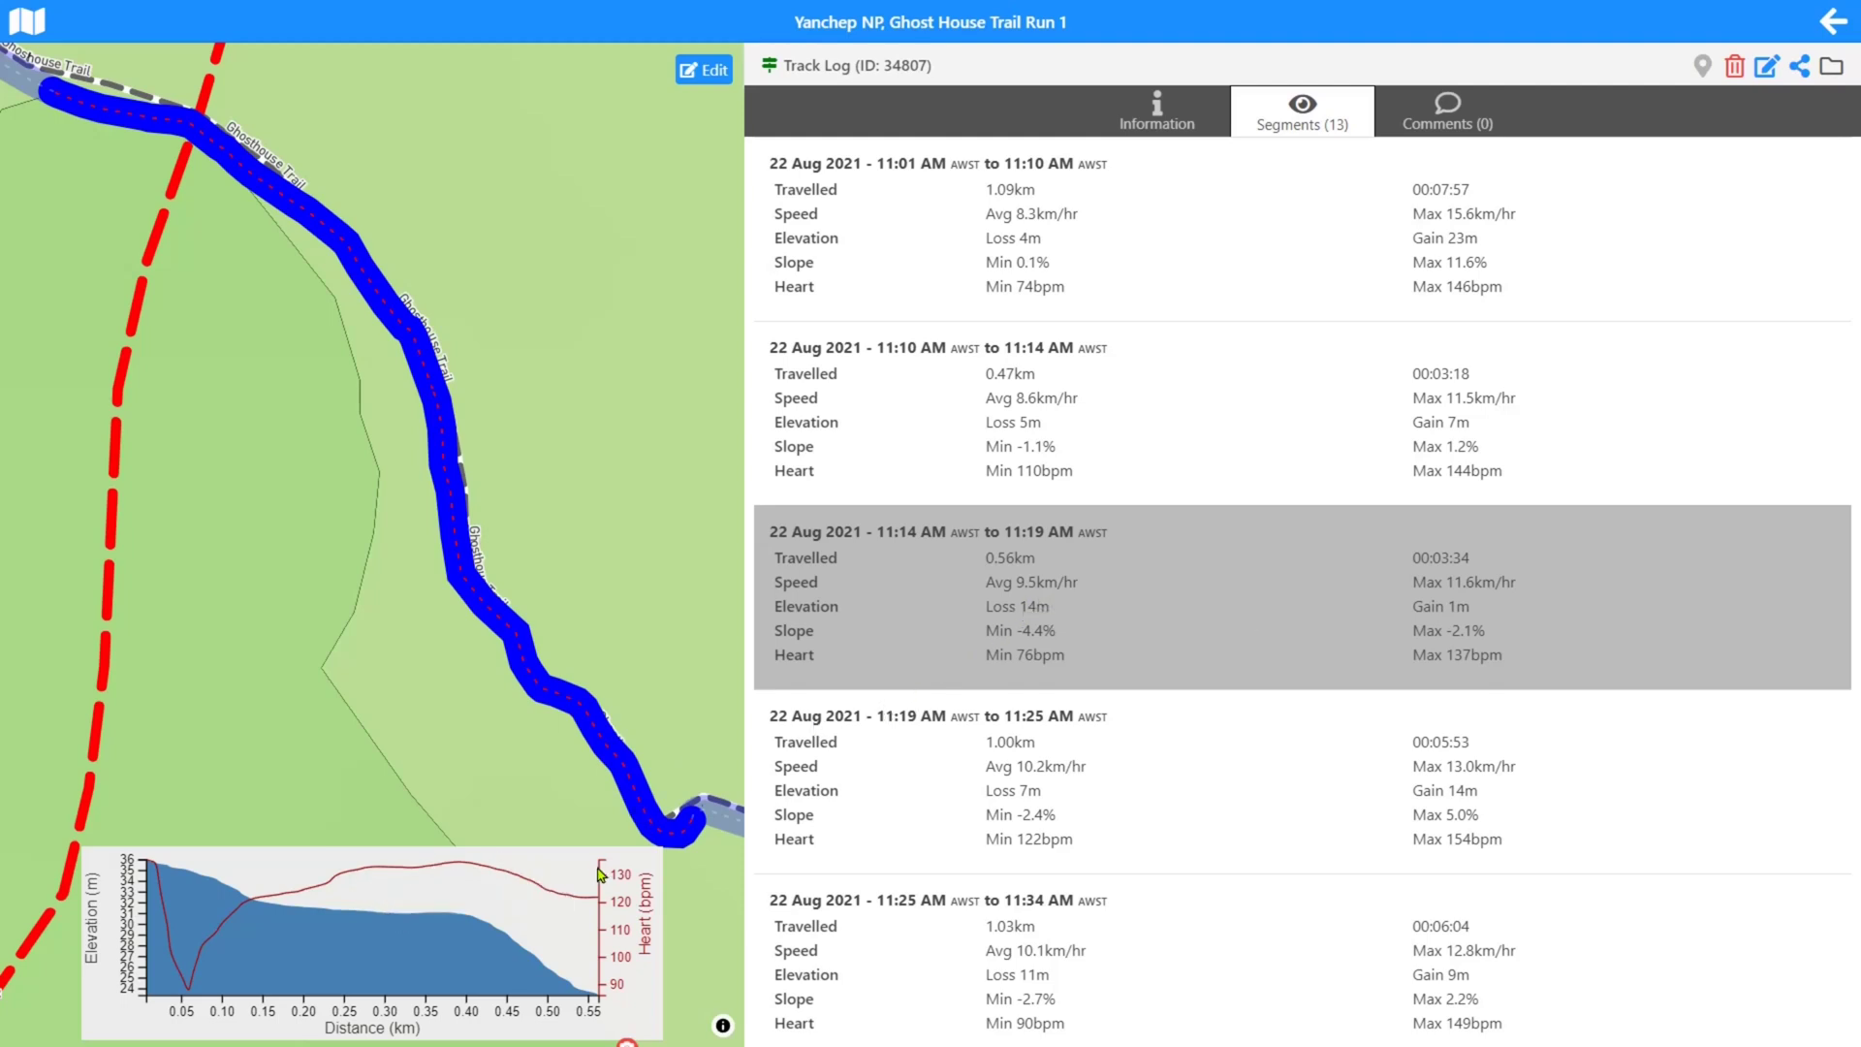
left_click(1025, 790)
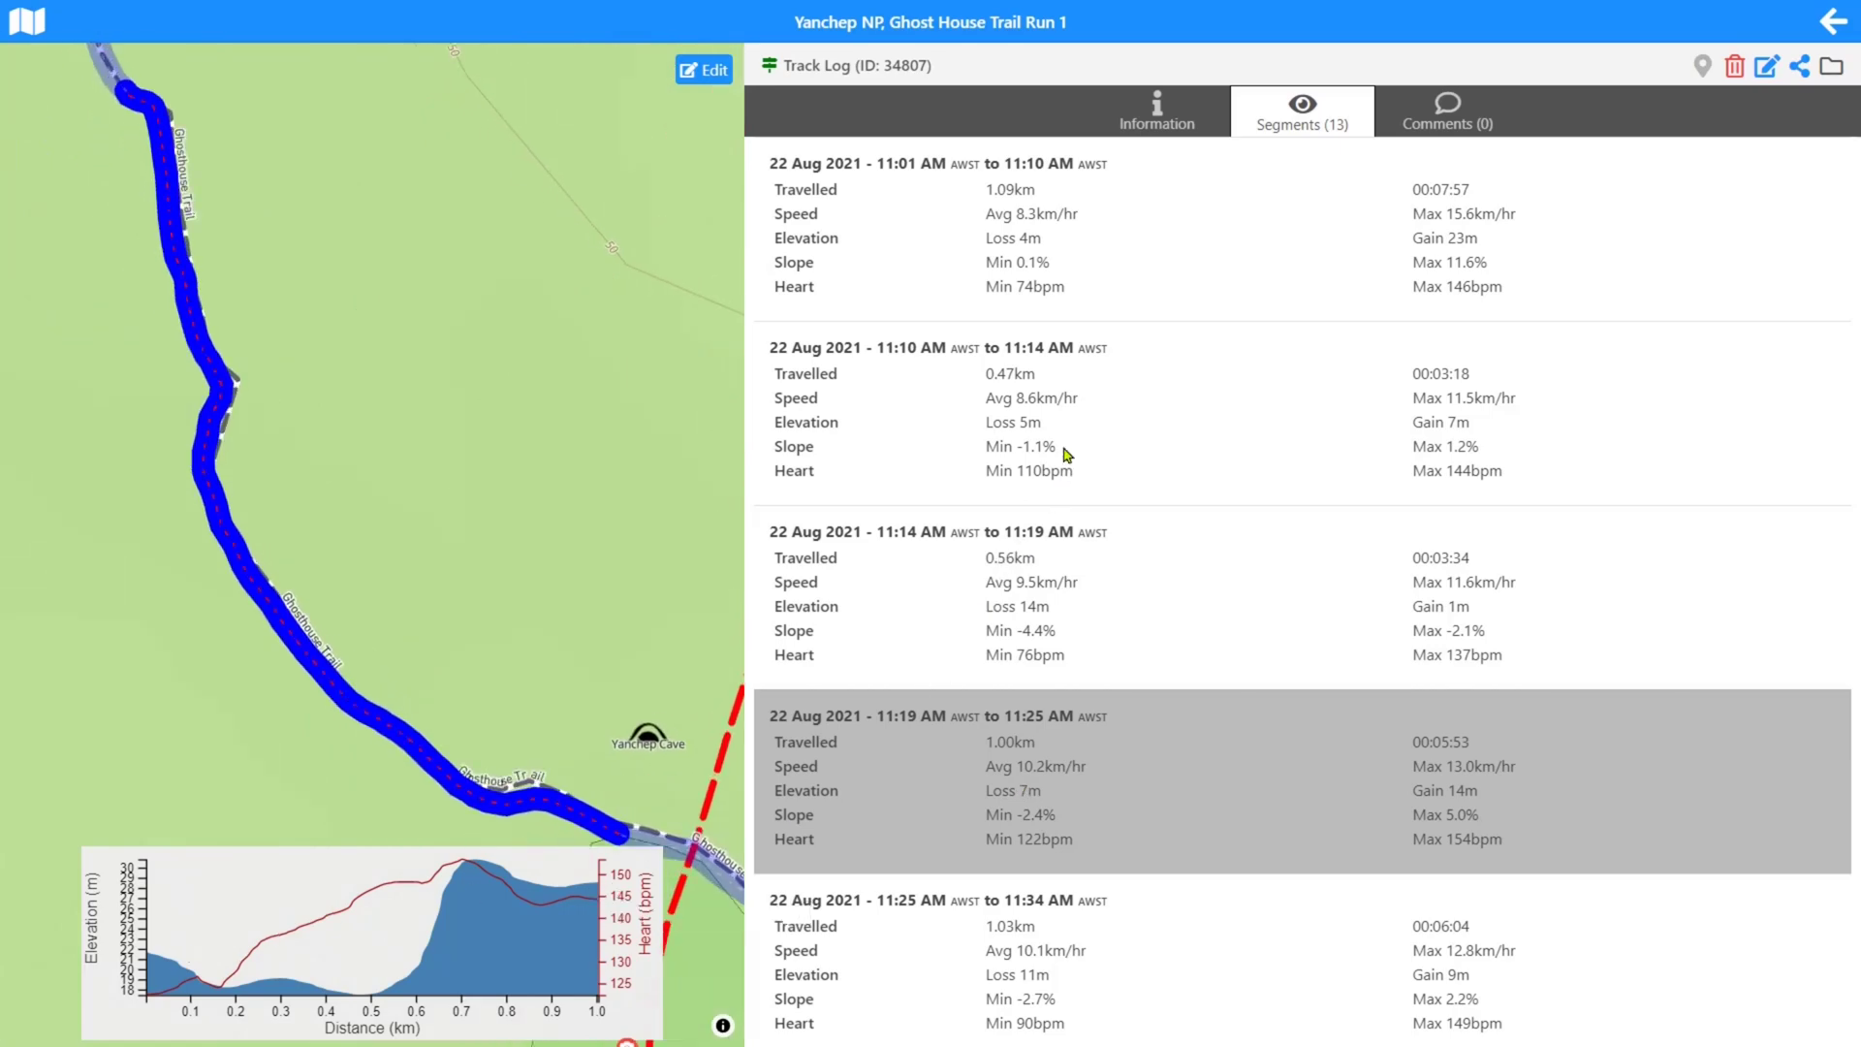
left_click(1079, 425)
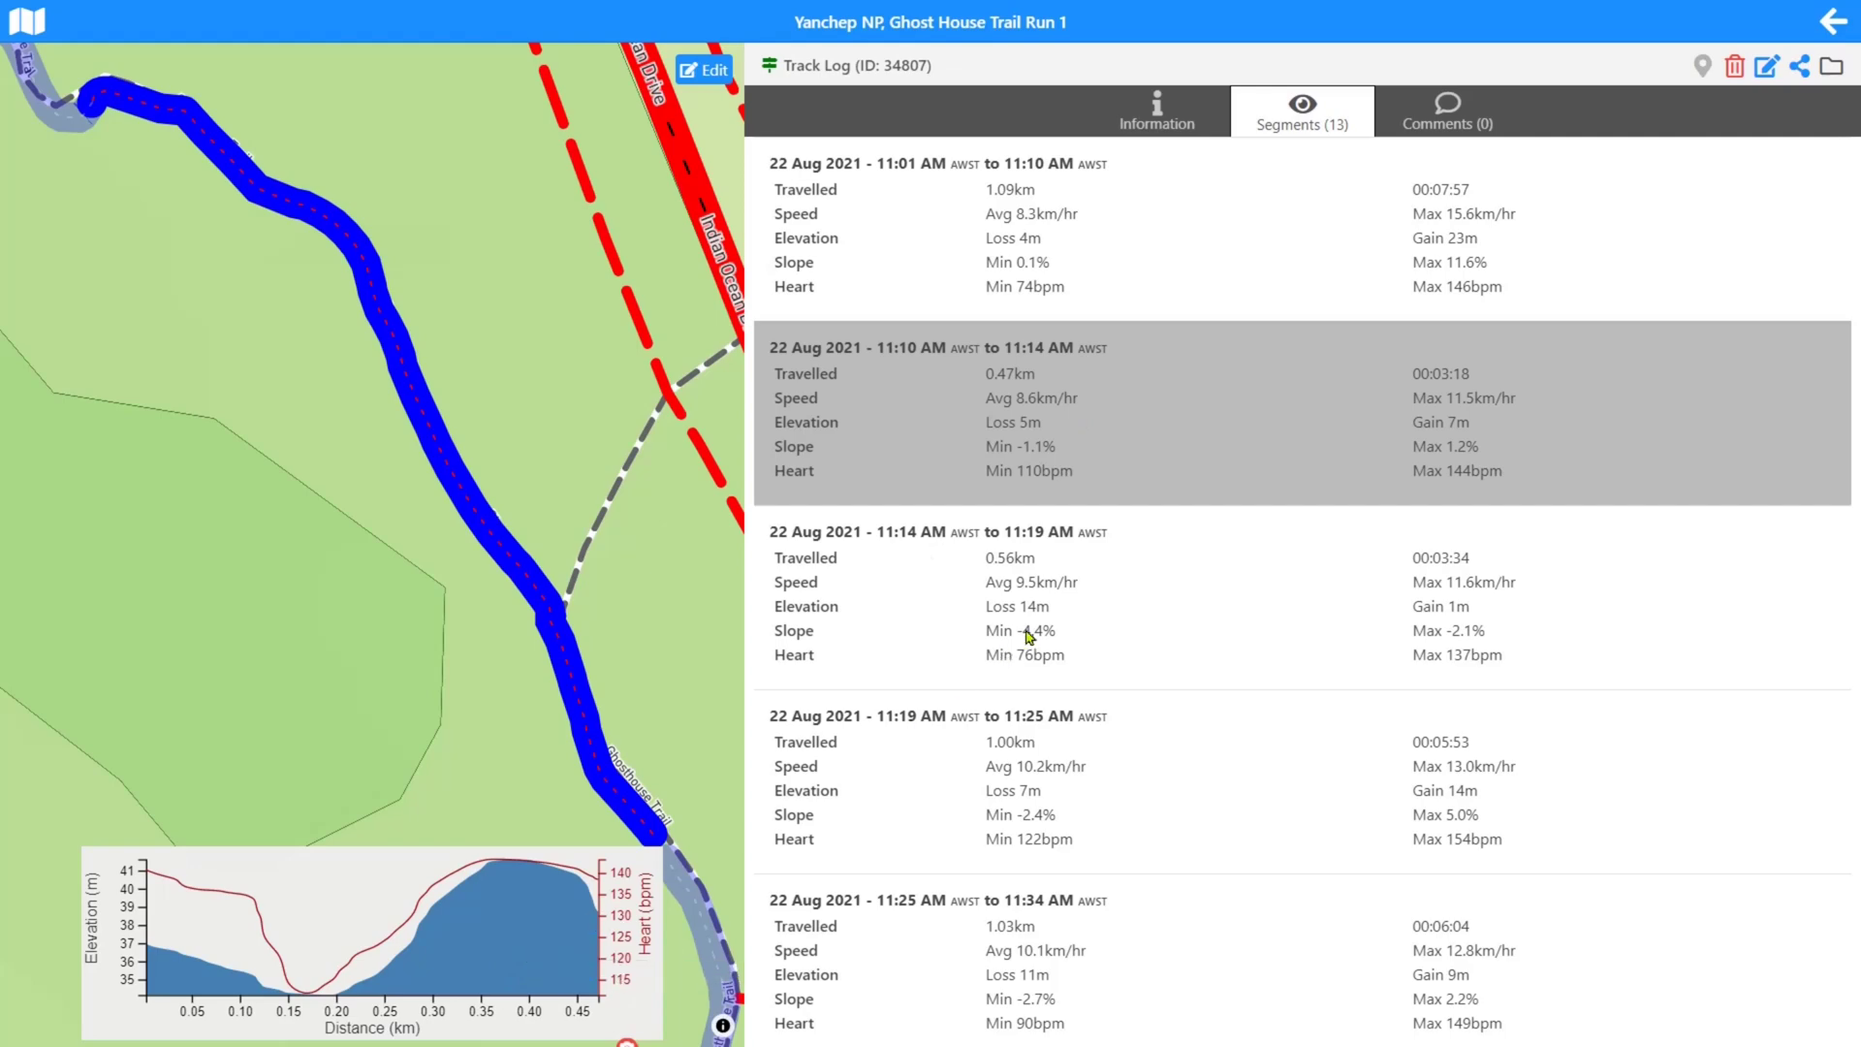
Delete the copied log's 11:01 AM to 11:10 AM and 11:10 AM to 11:14 AM segments.
left_click(1335, 229)
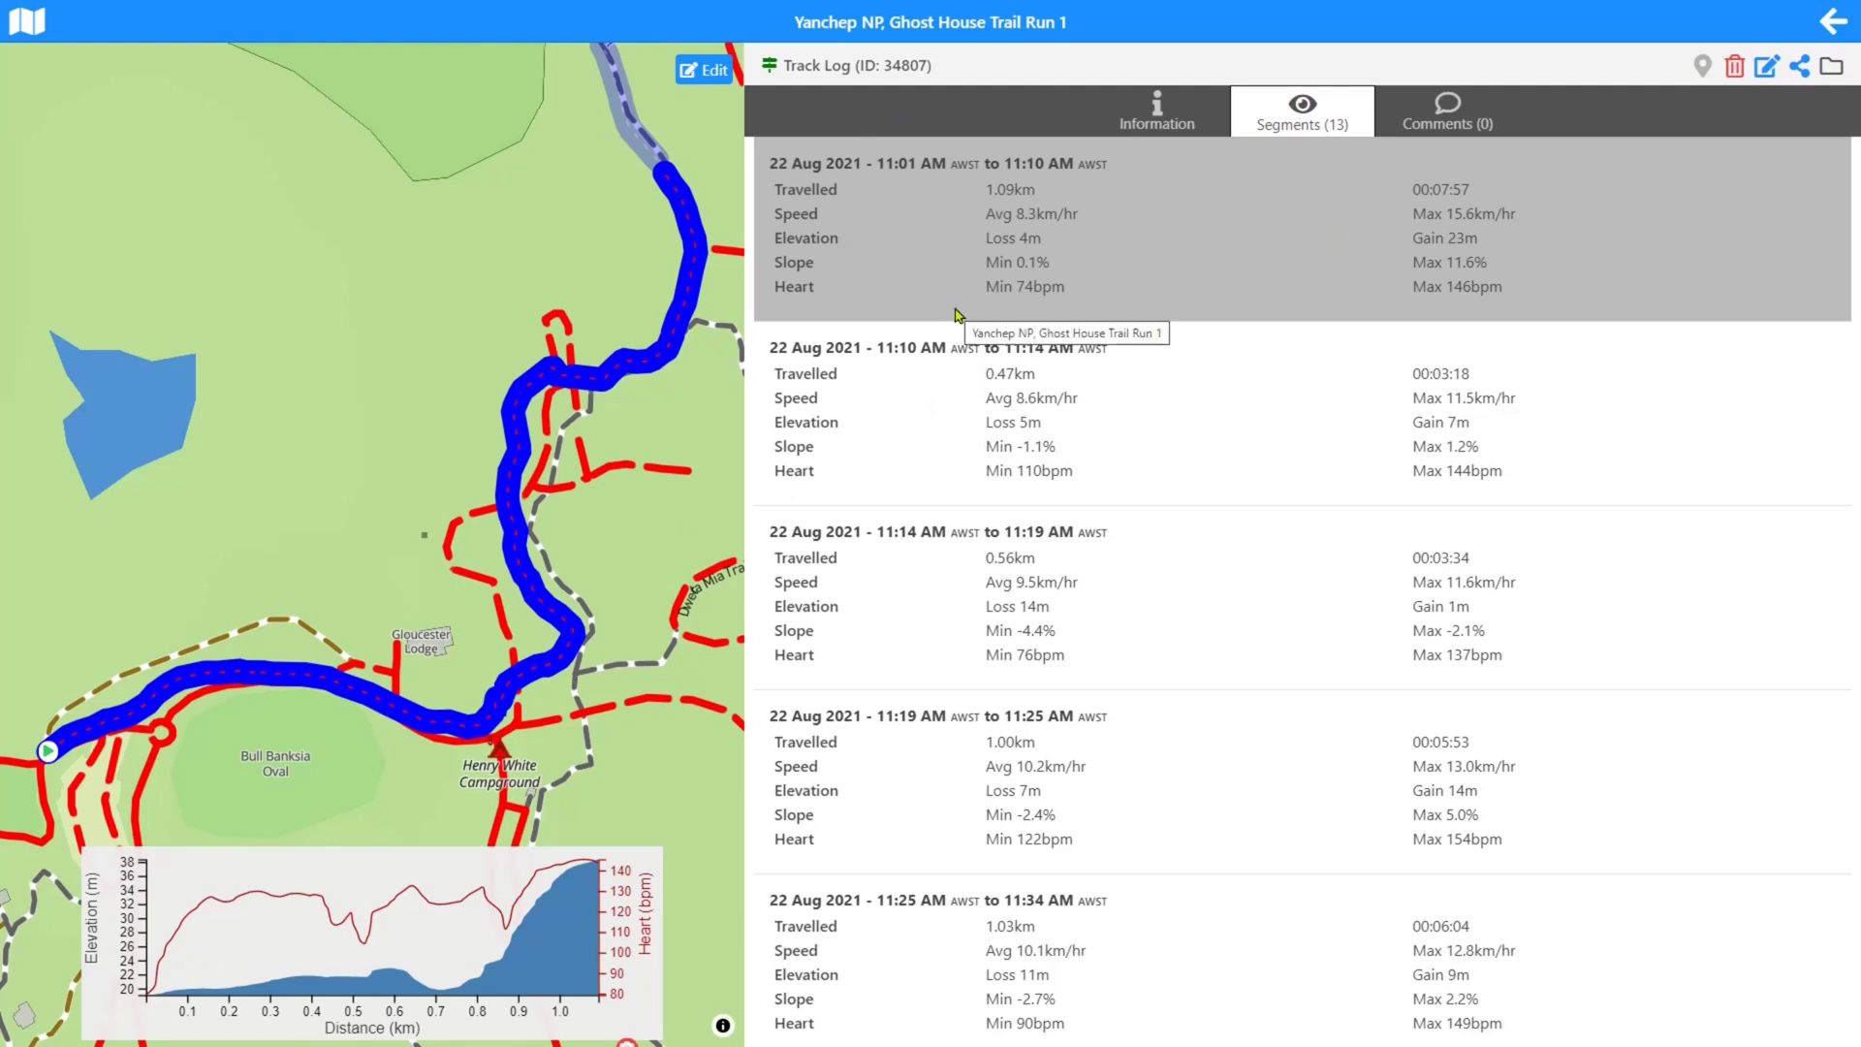
left_click_drag(1516, 236, 1046, 255)
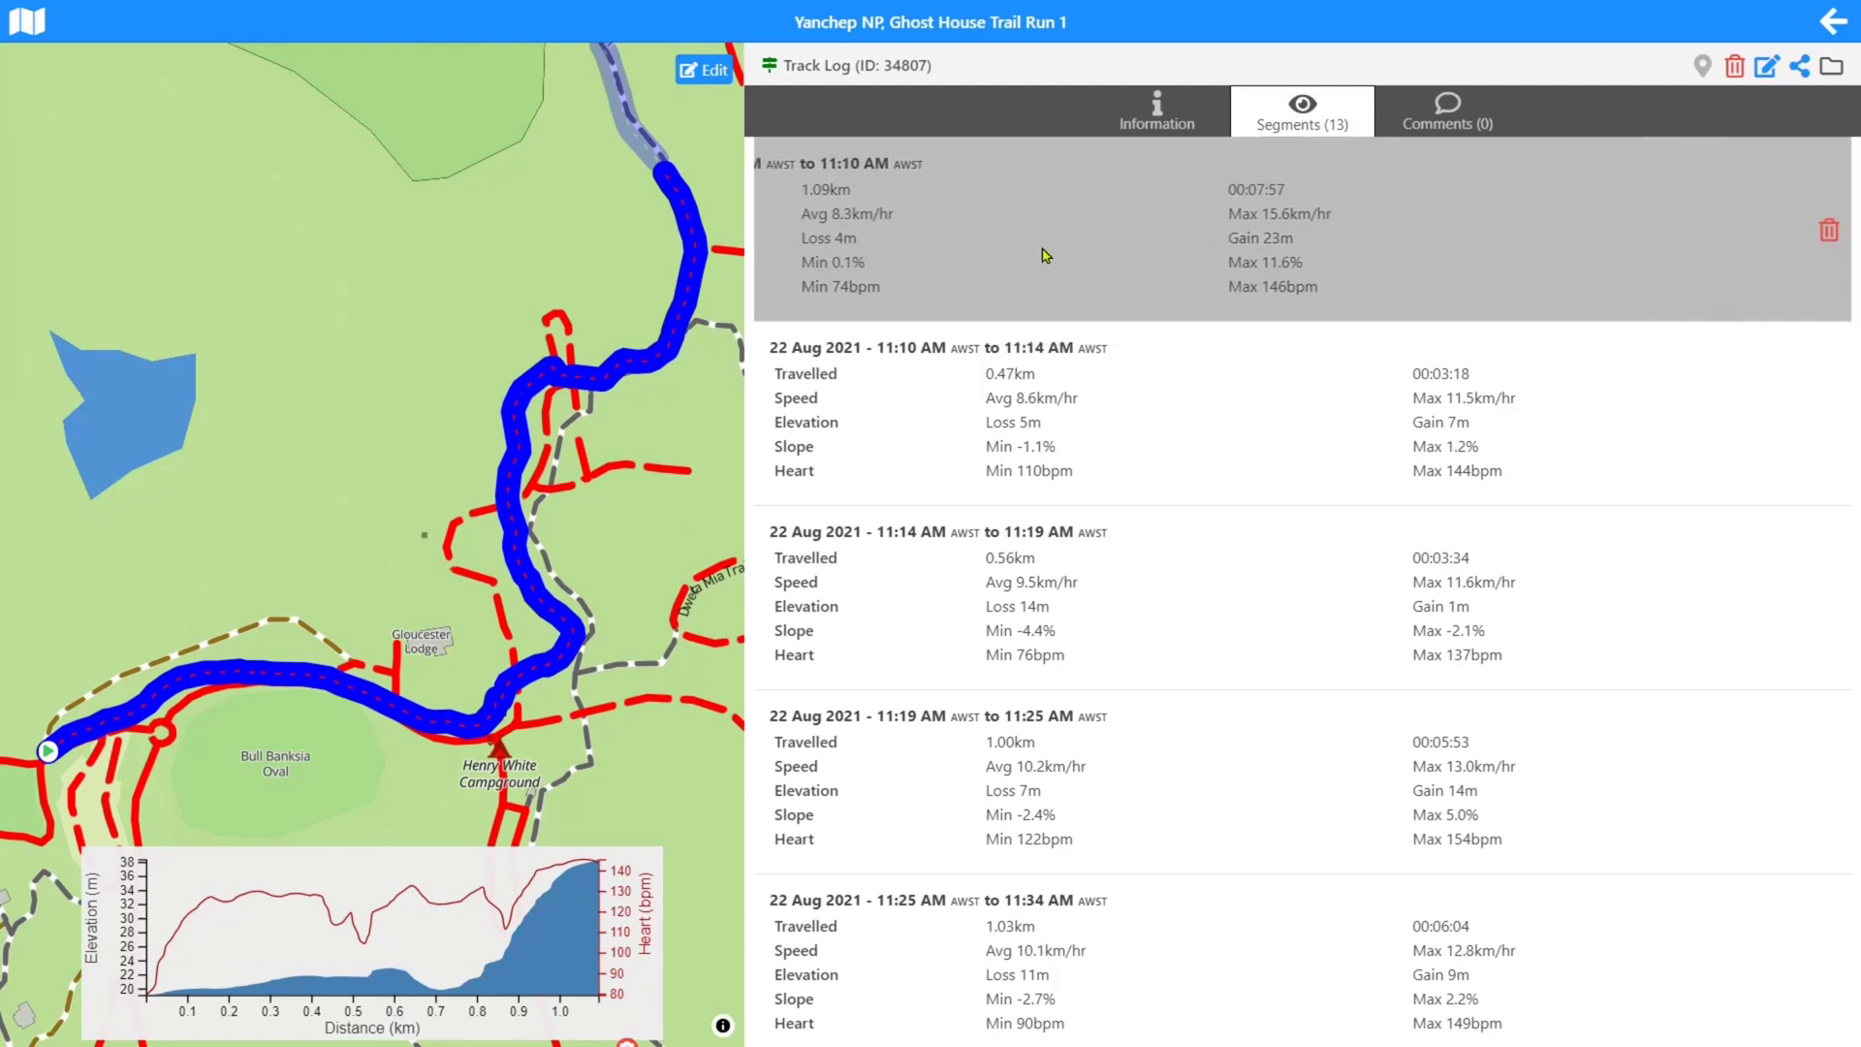
left_click(1830, 232)
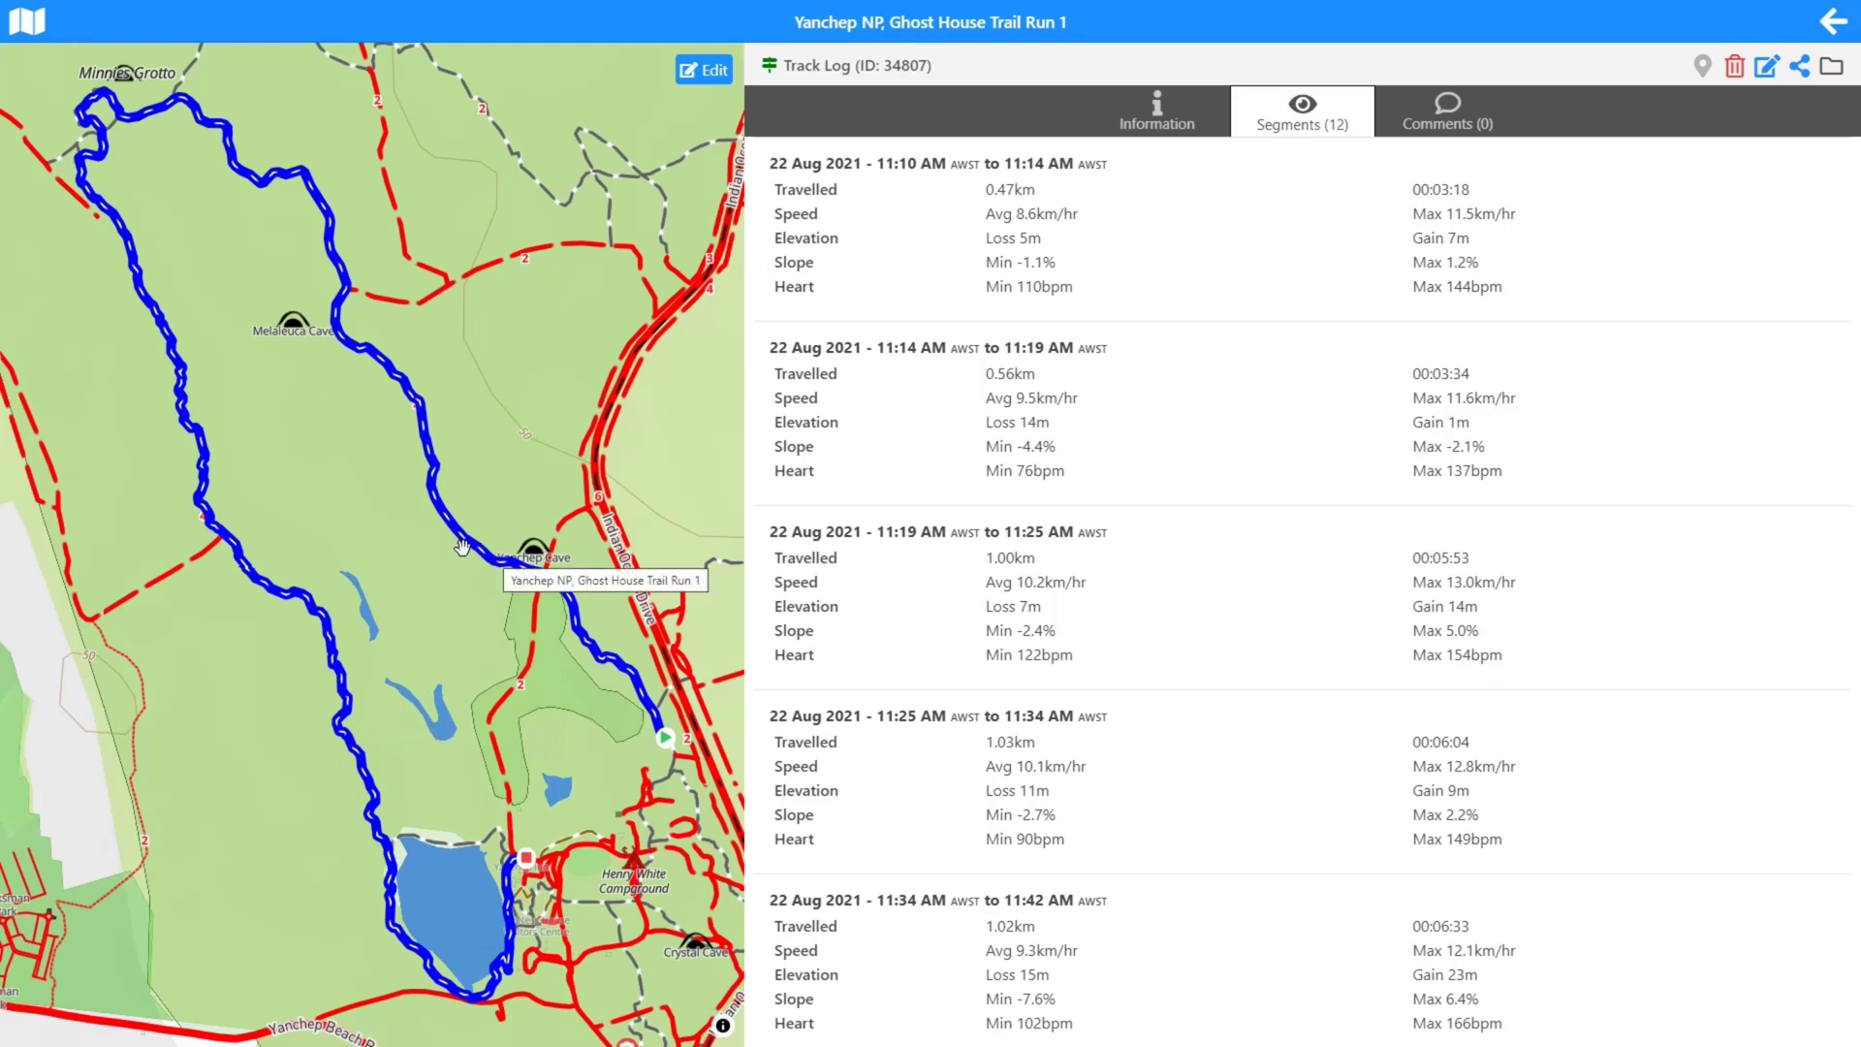
left_click(1267, 258)
left_click(1828, 233)
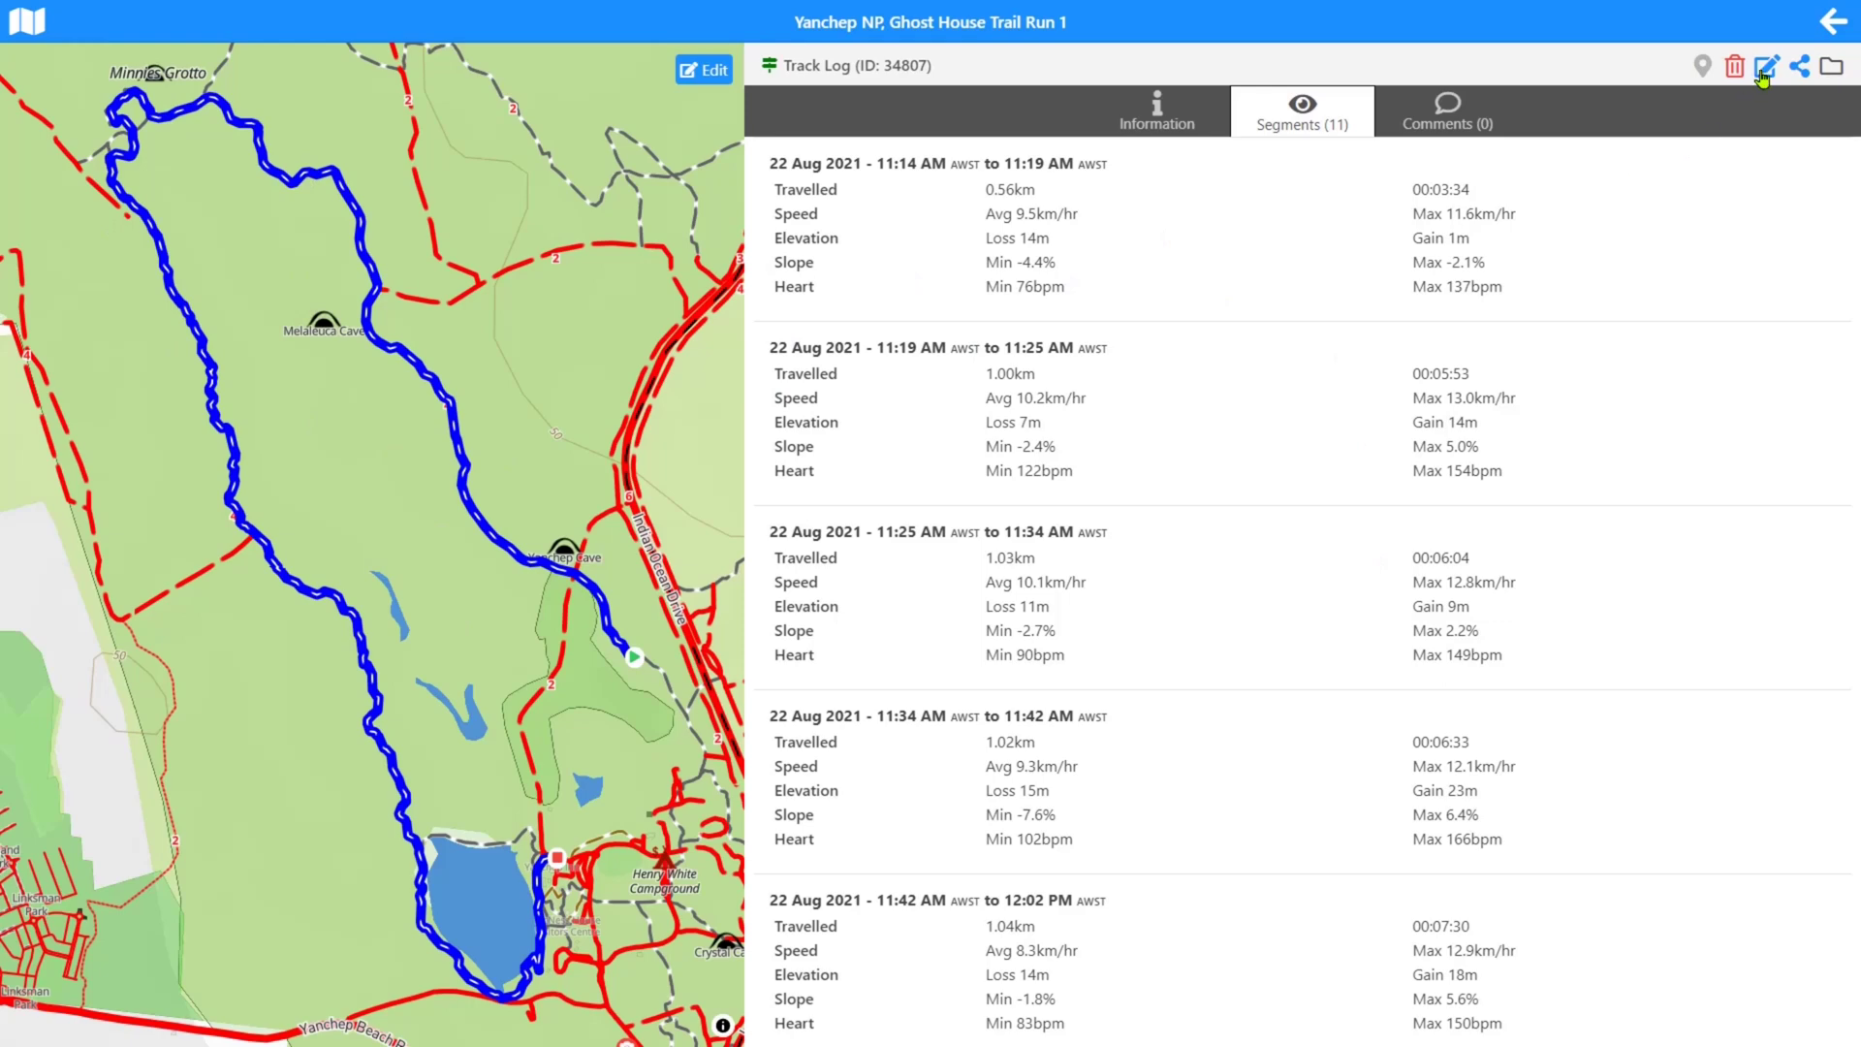
Review the trimmed log's information and segment list, and view its editable details without changing them.
left_click(1160, 106)
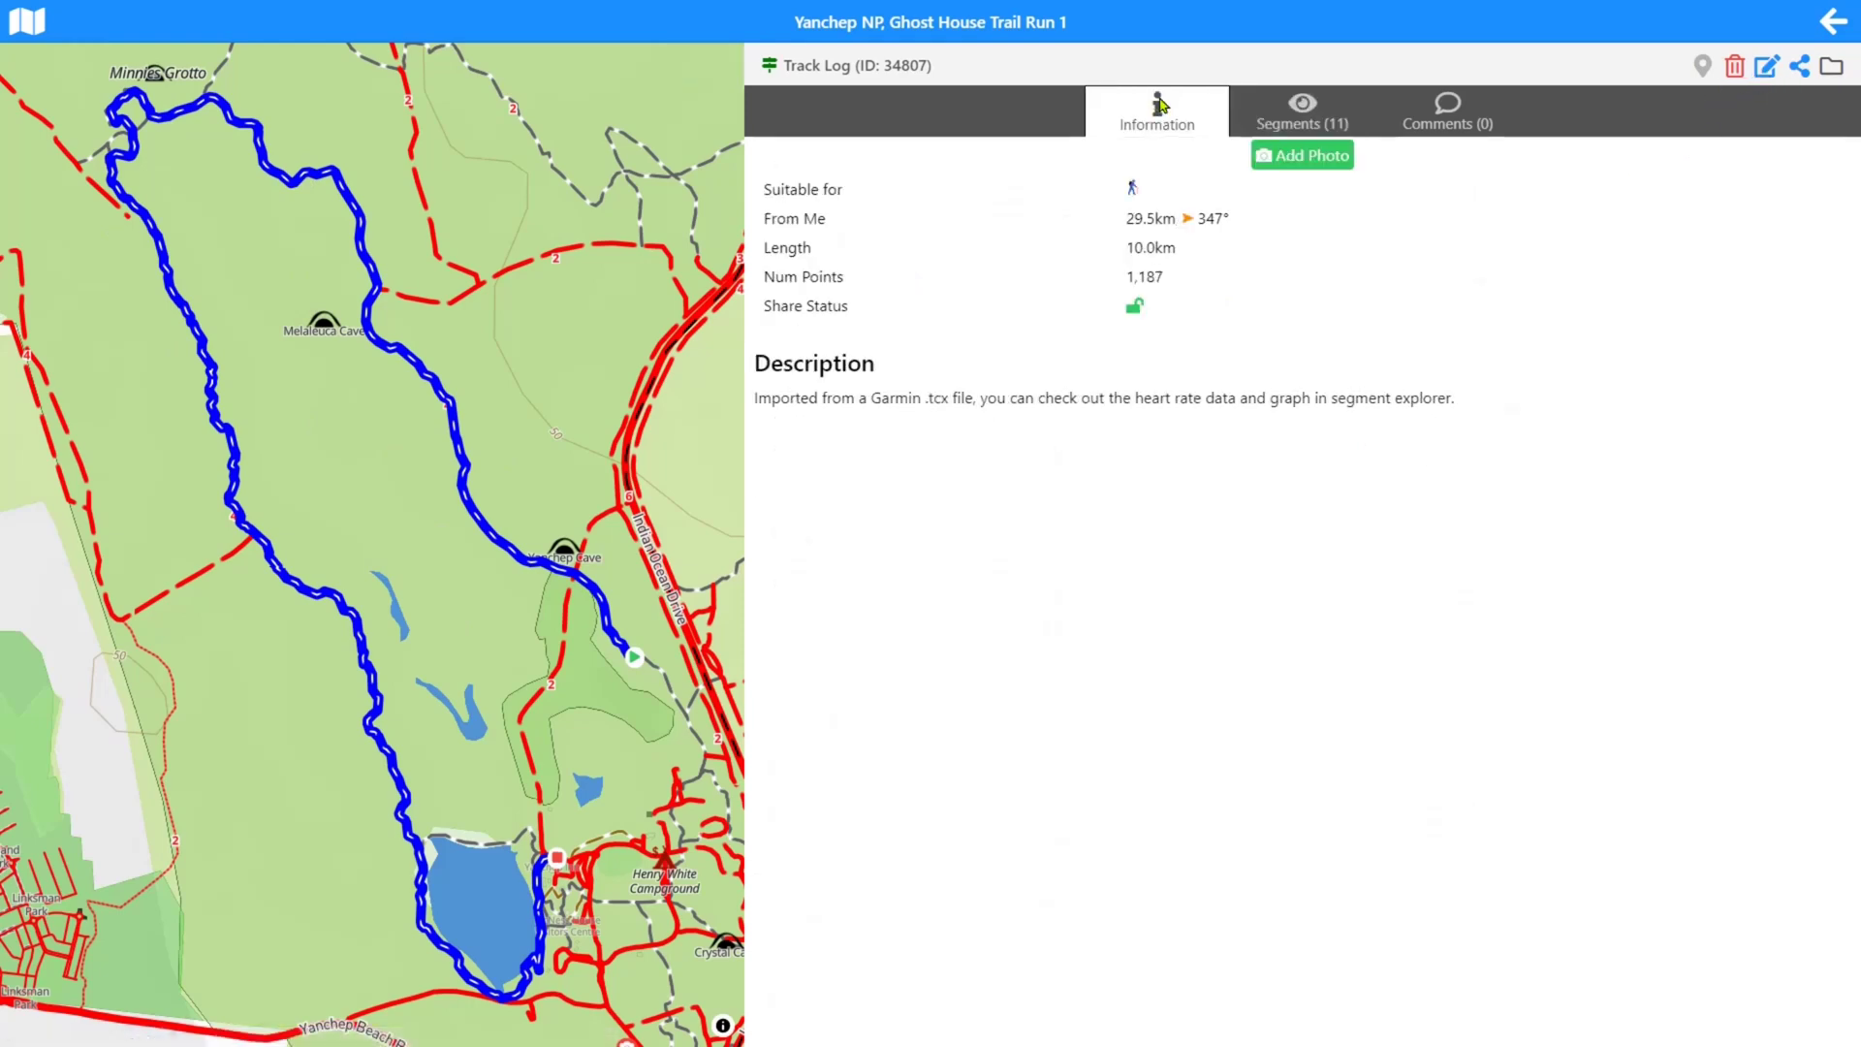
left_click(1309, 107)
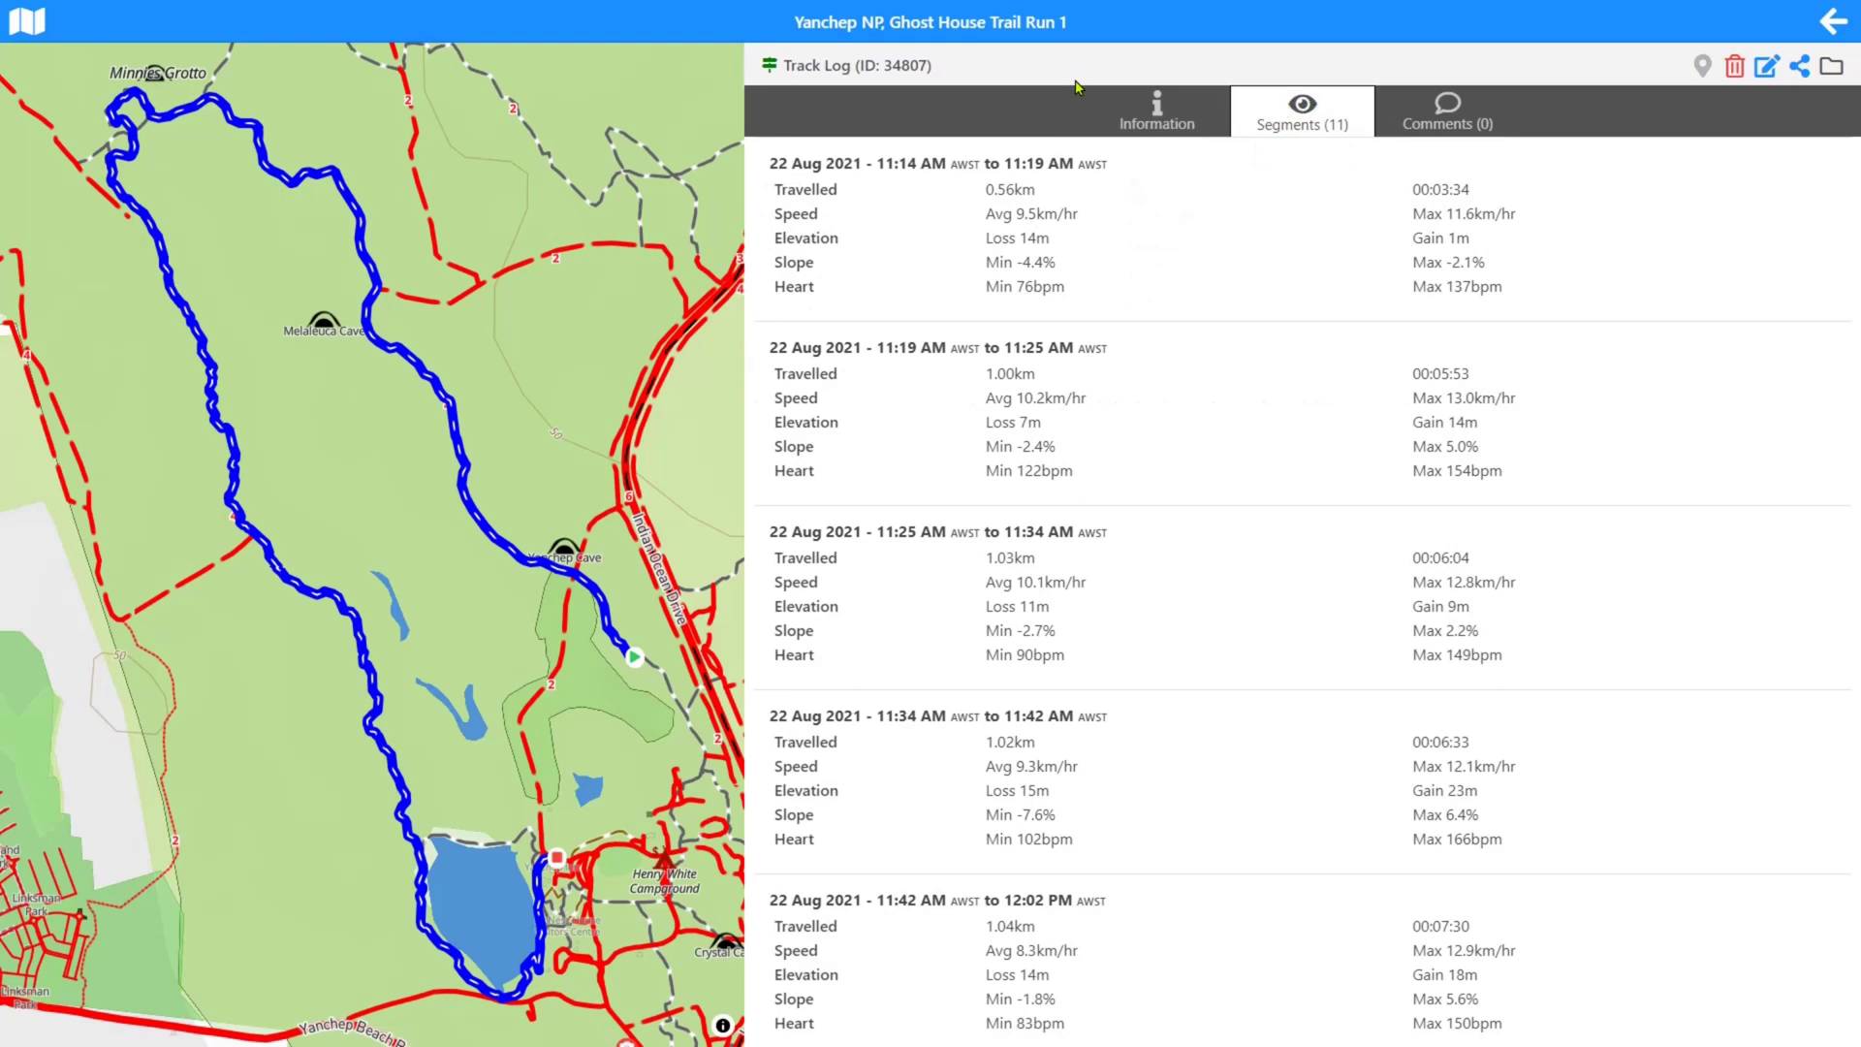
left_click(1157, 114)
left_click(1766, 66)
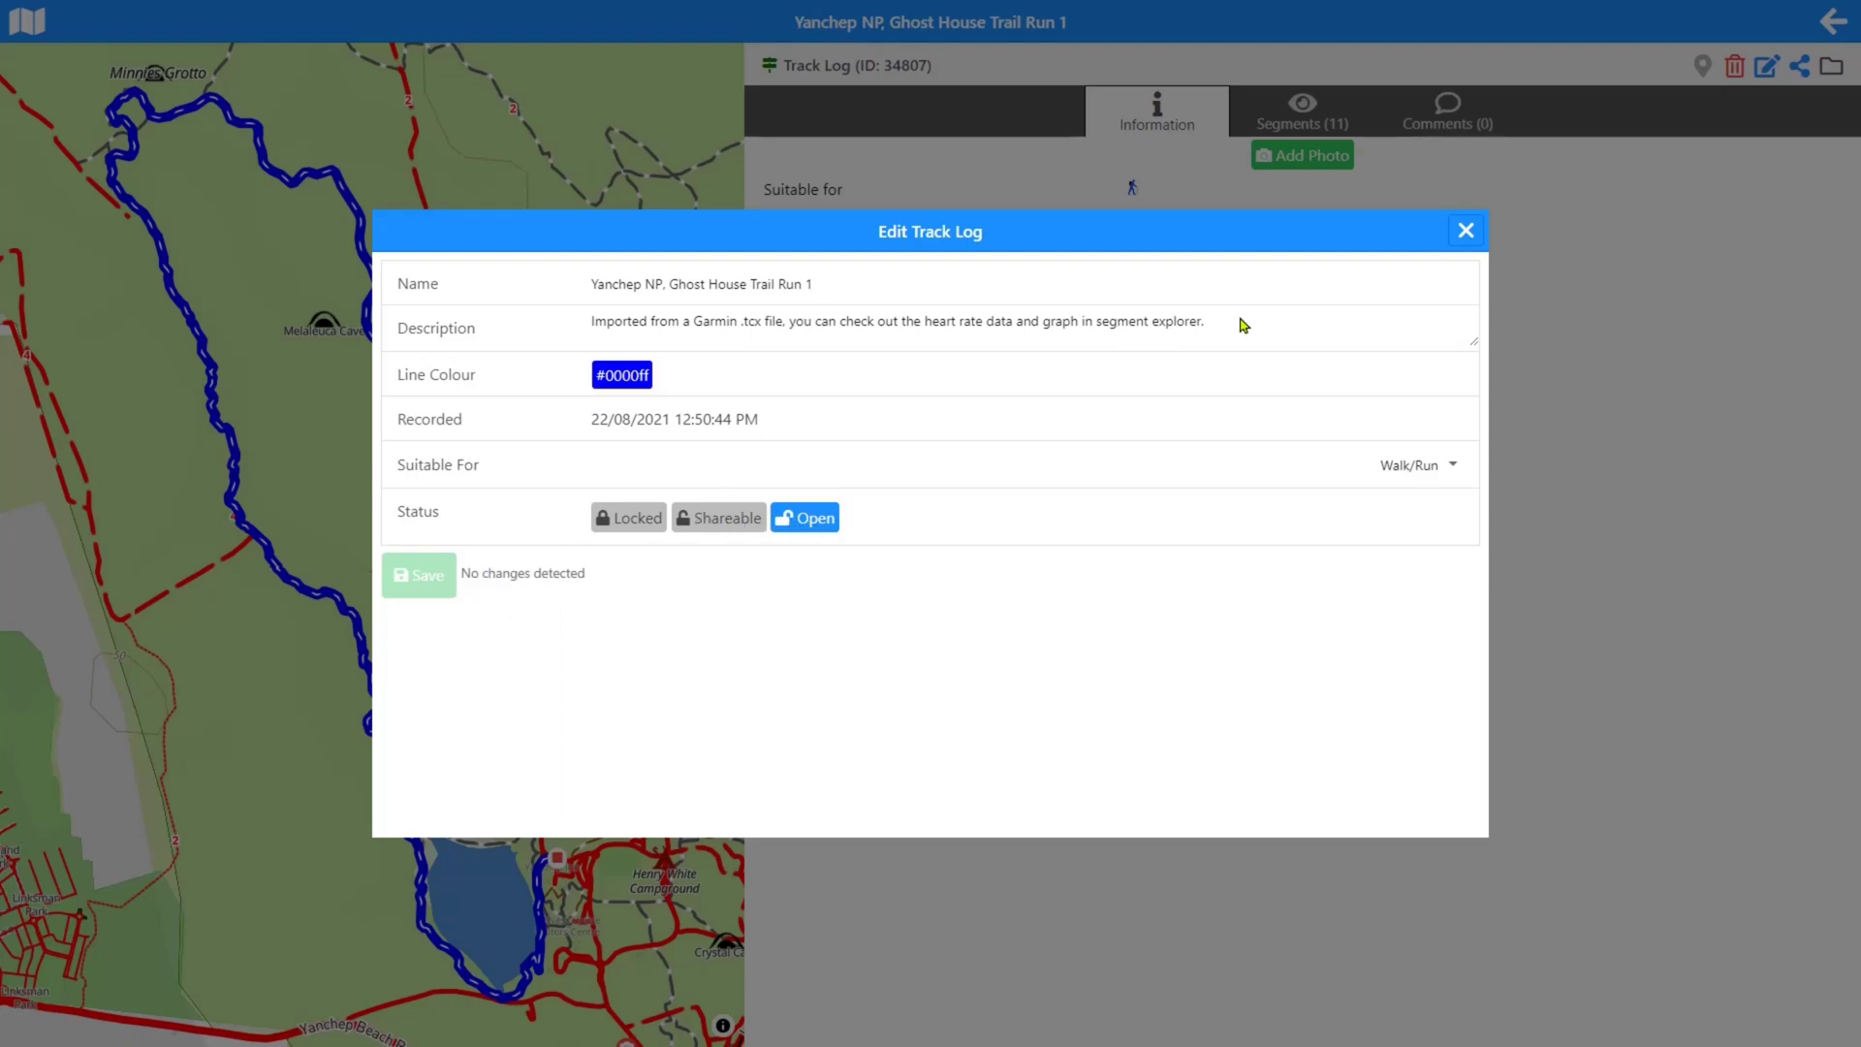
left_click(1465, 231)
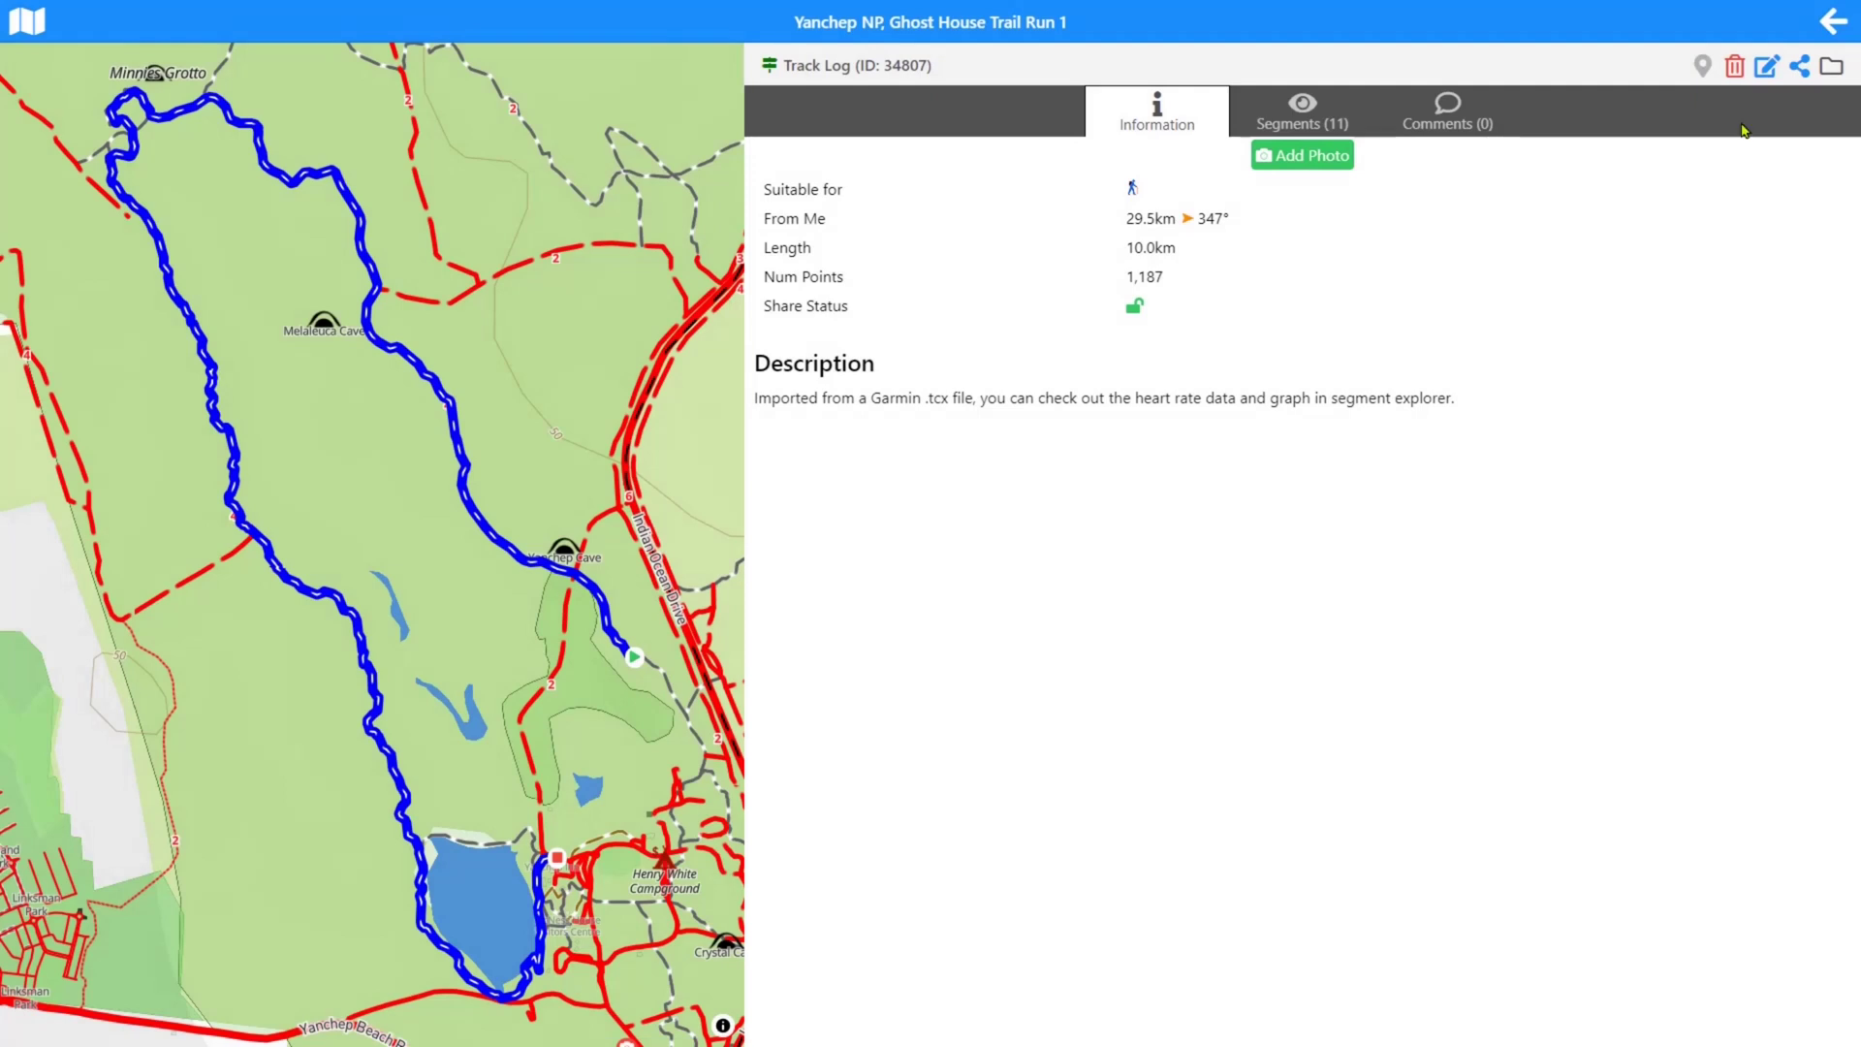
View the trimmed log's sharing options and its folder assignment.
left_click(1799, 67)
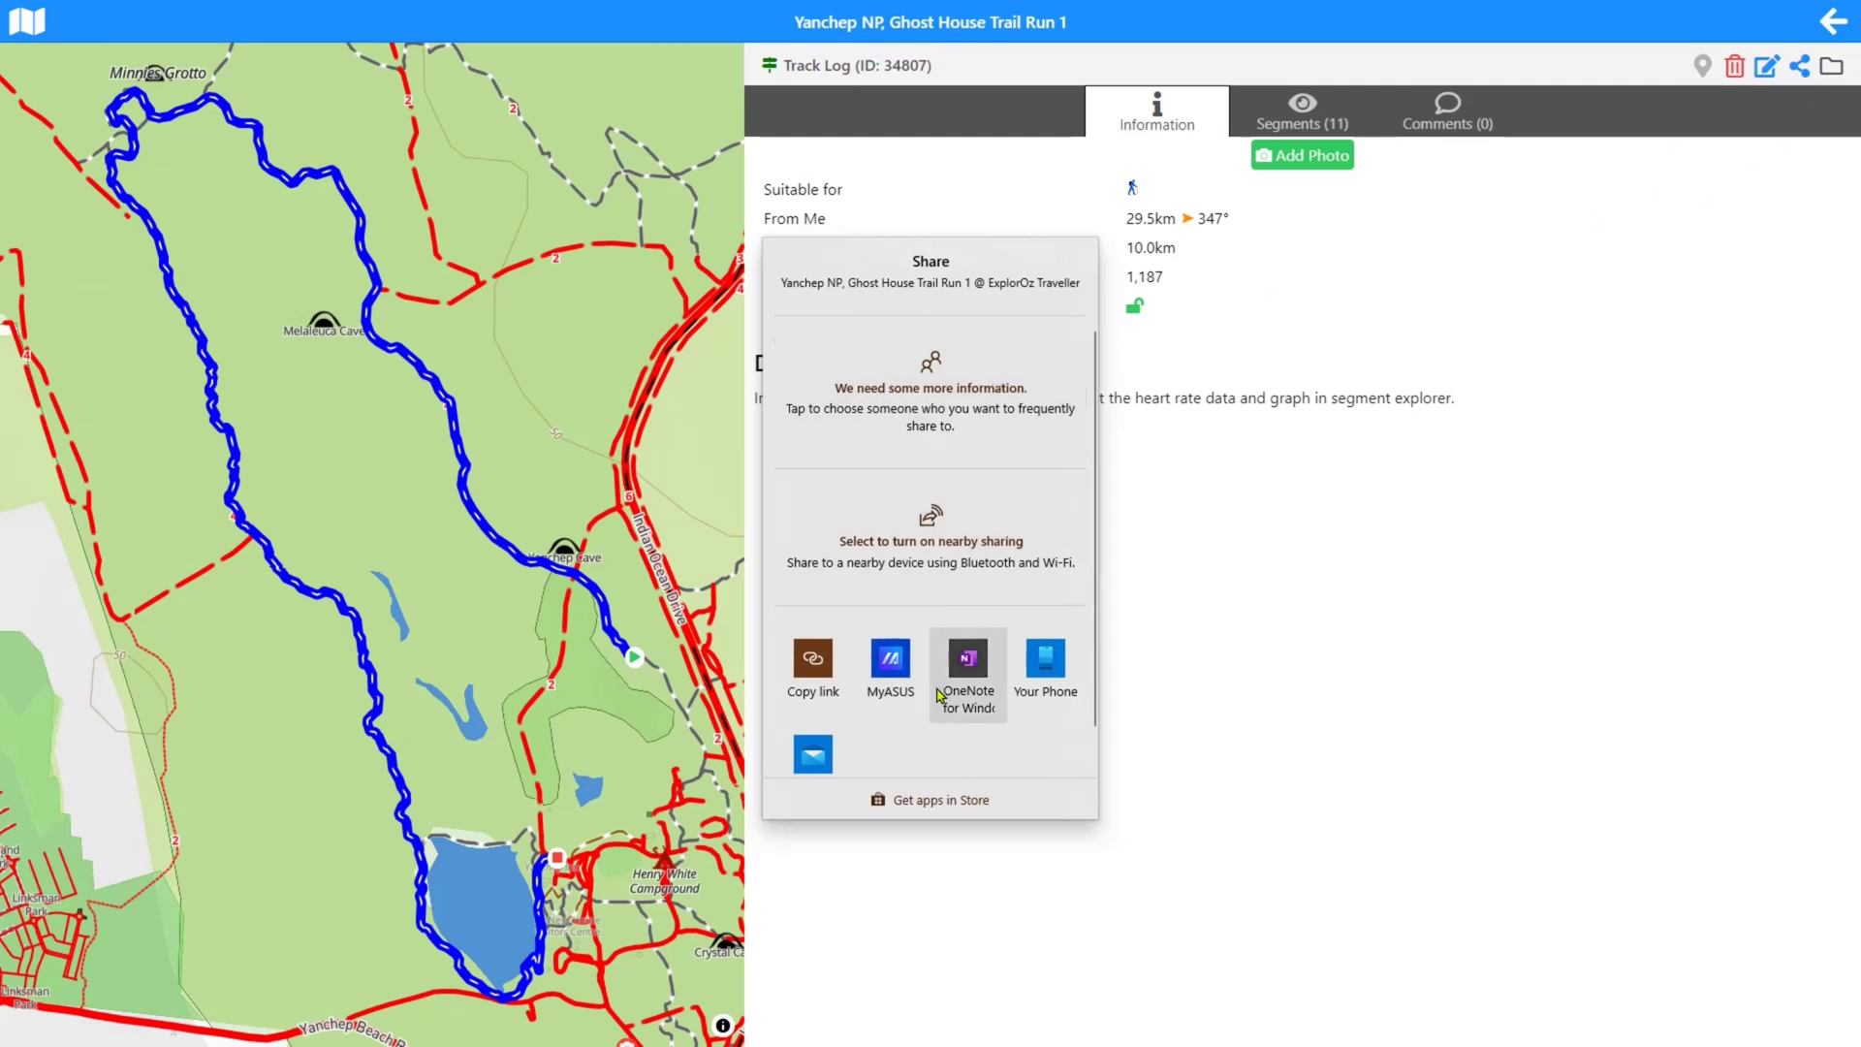
left_click(1283, 535)
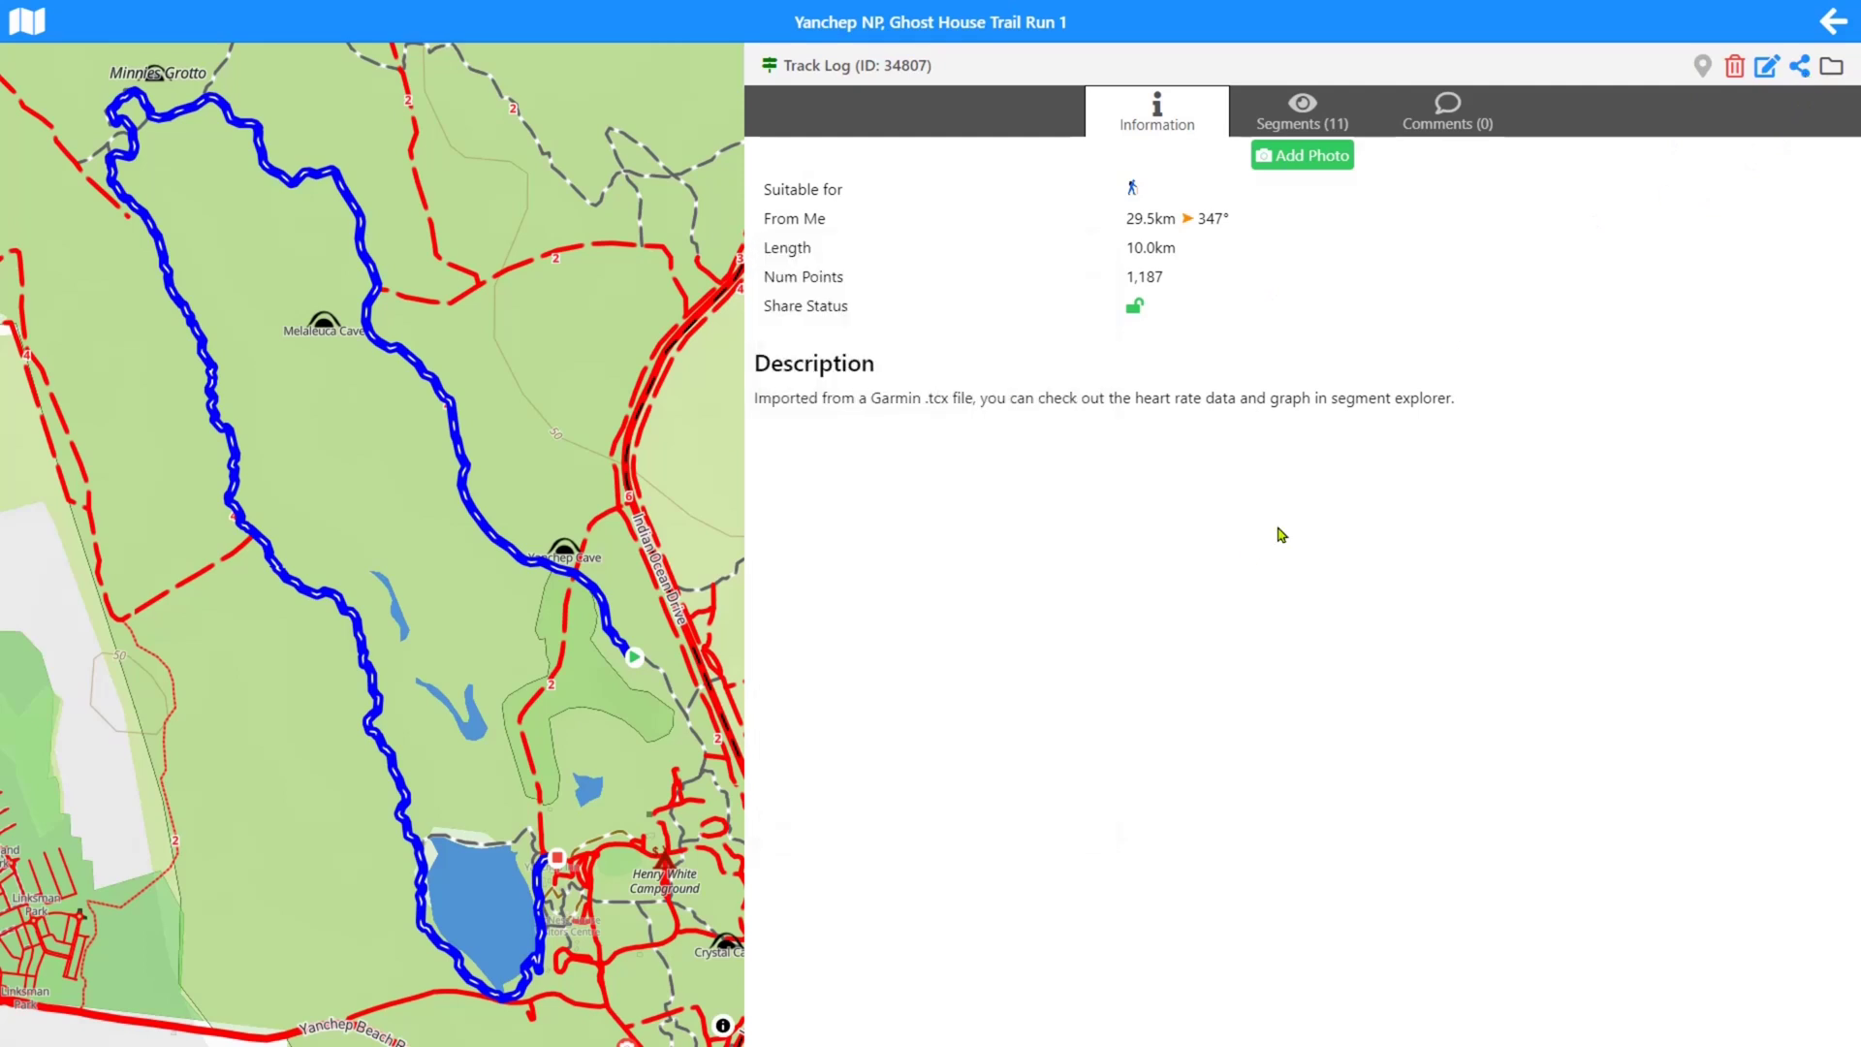
left_click(1831, 70)
Reopen Yanchep NP, Ghost House Trail Run 1 from the personal track logs list and show it on the main map.
left_click(1834, 23)
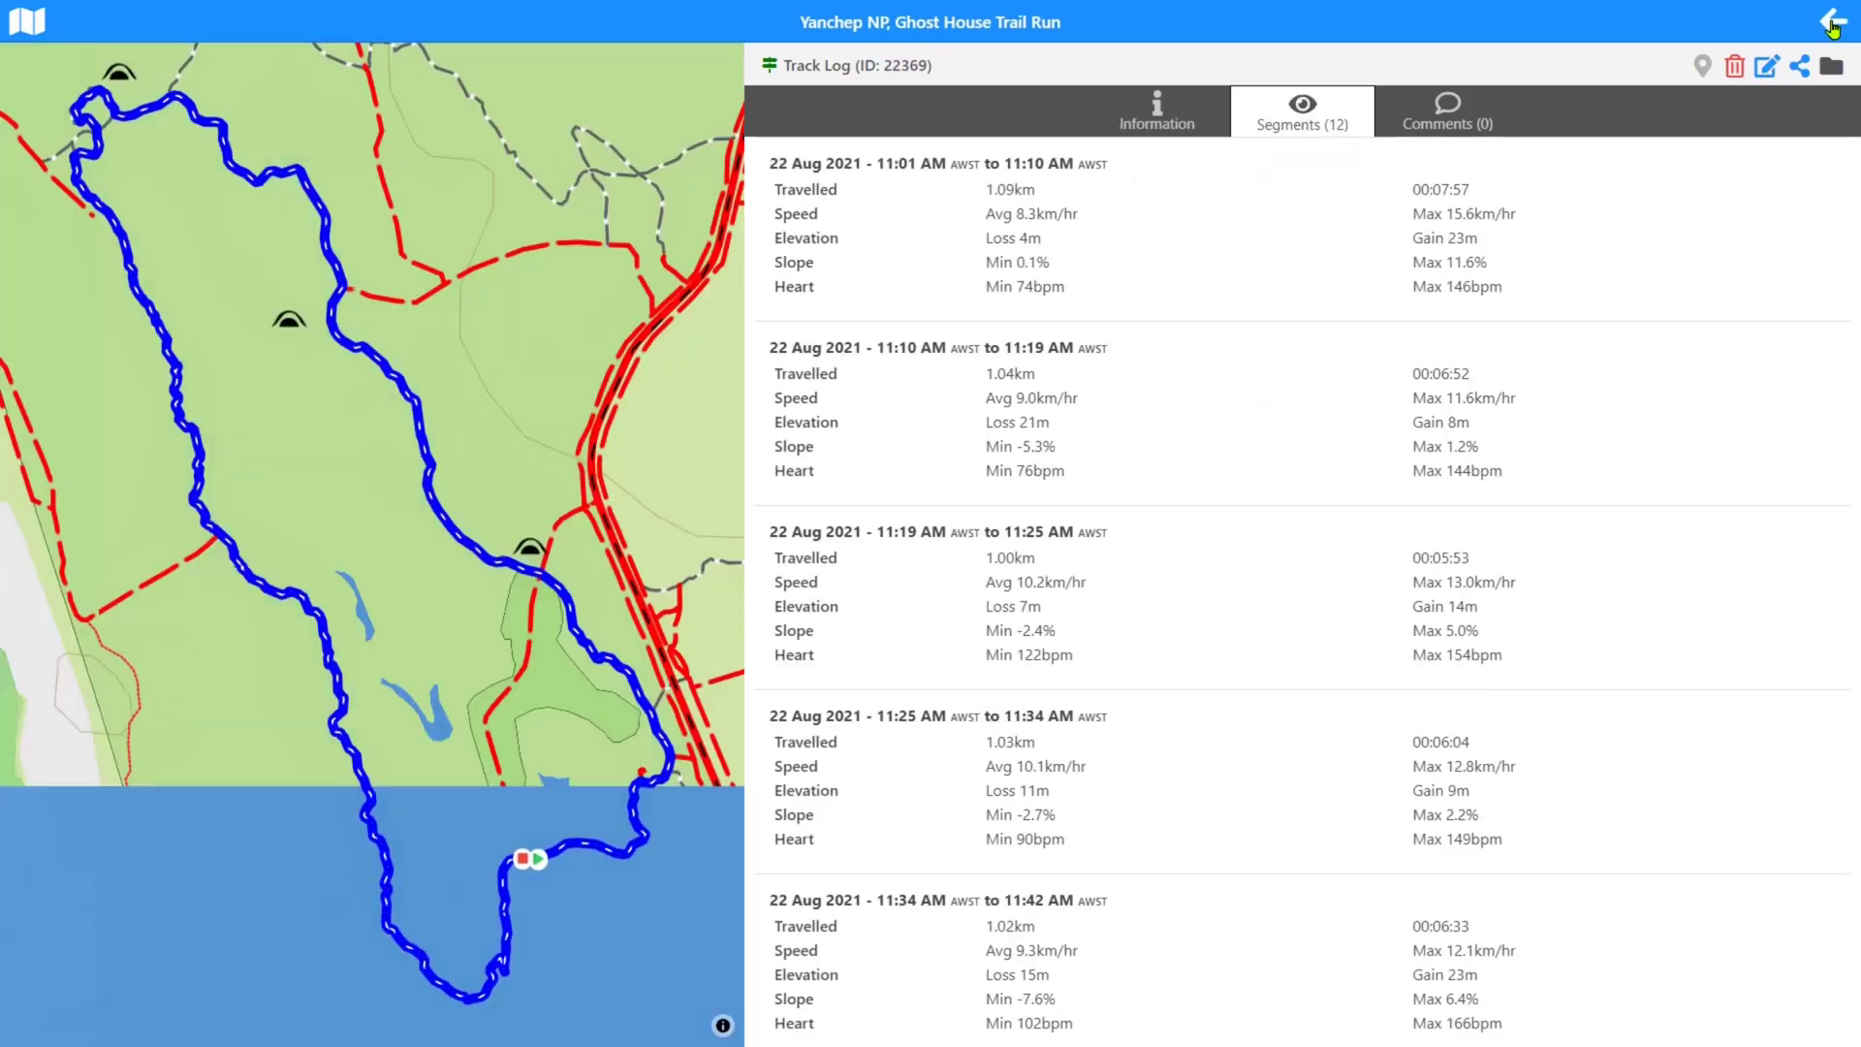
left_click(1833, 23)
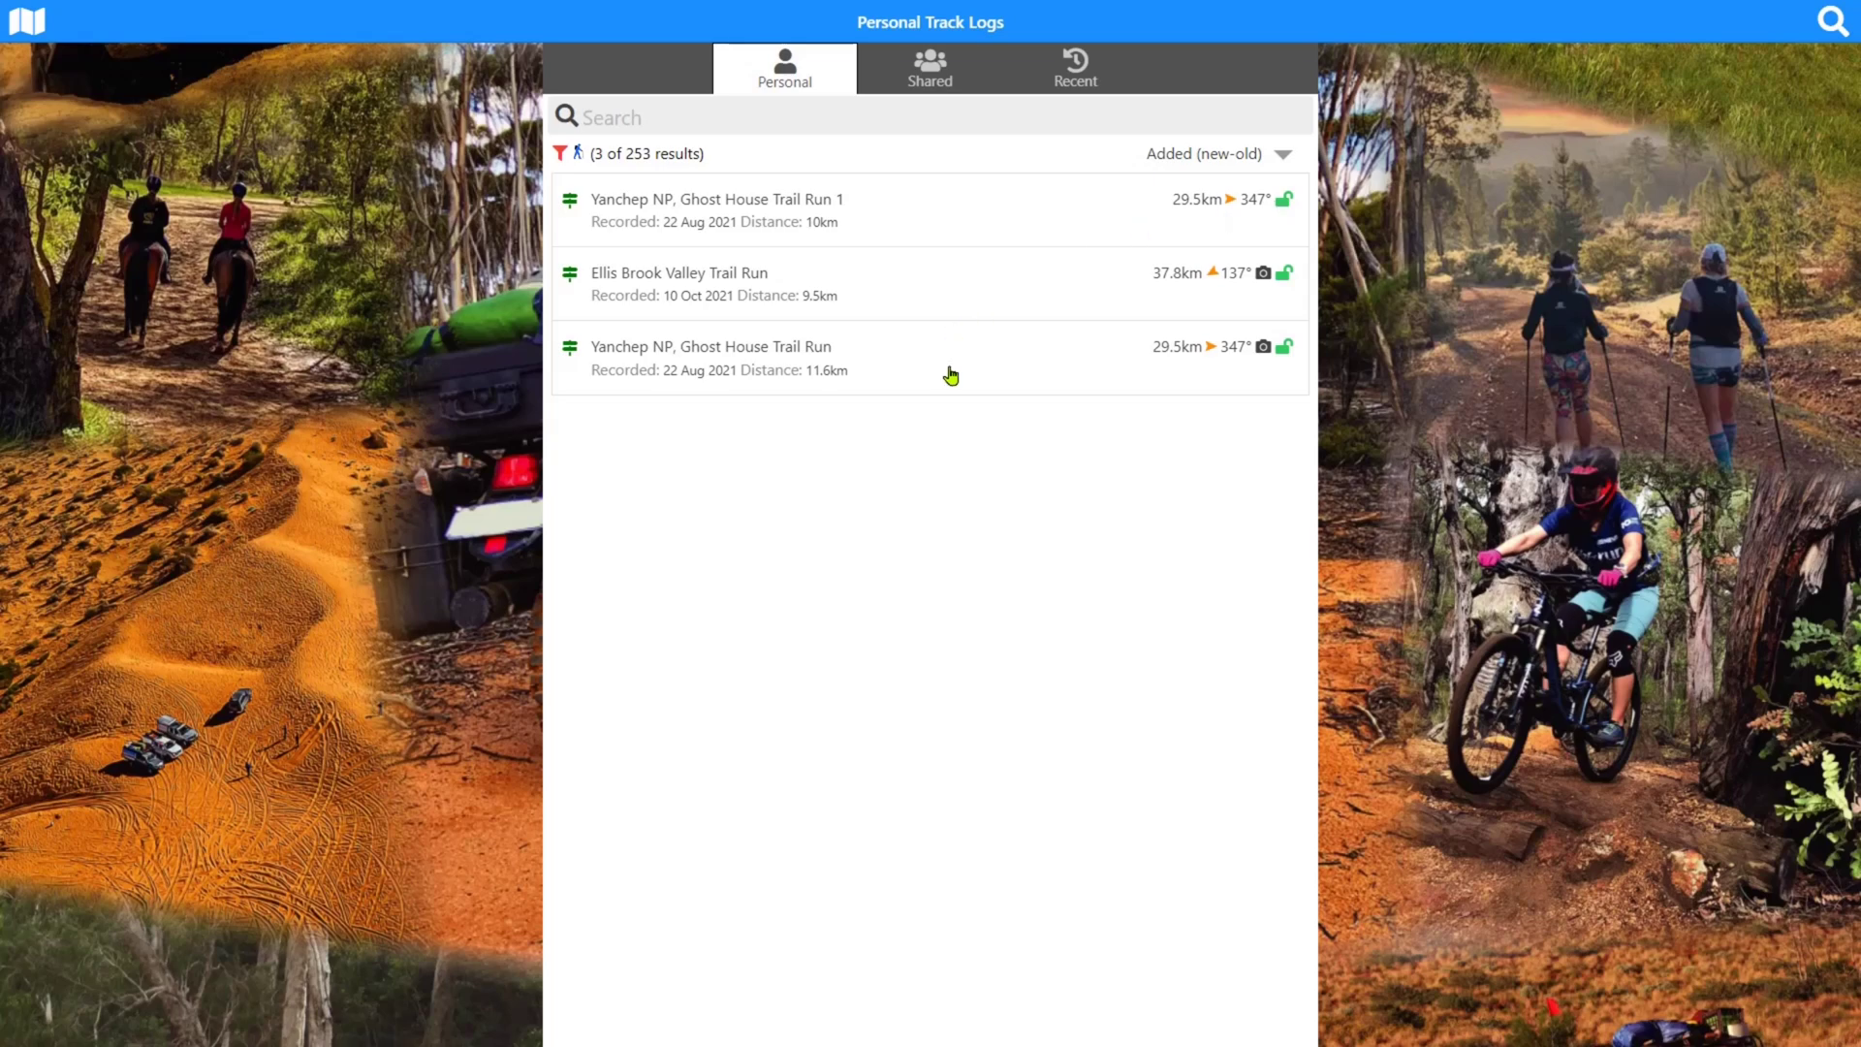
left_click(935, 203)
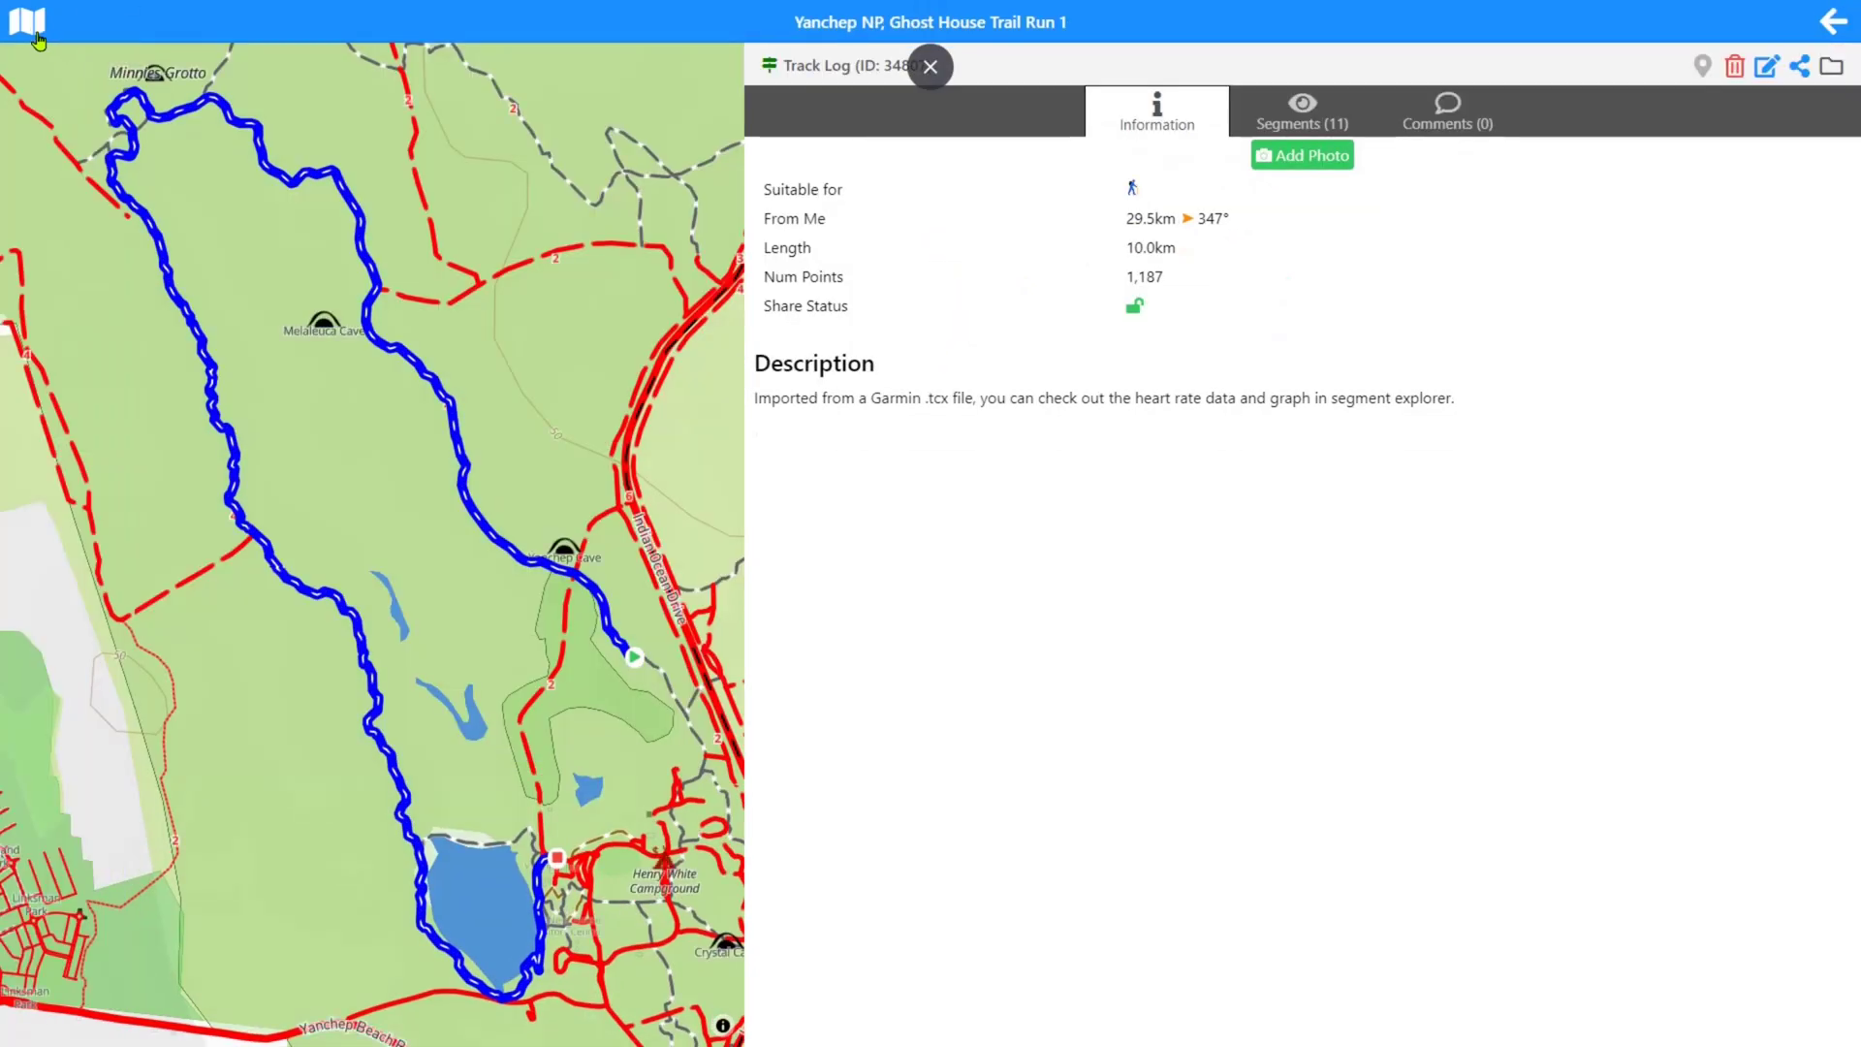
left_click(29, 23)
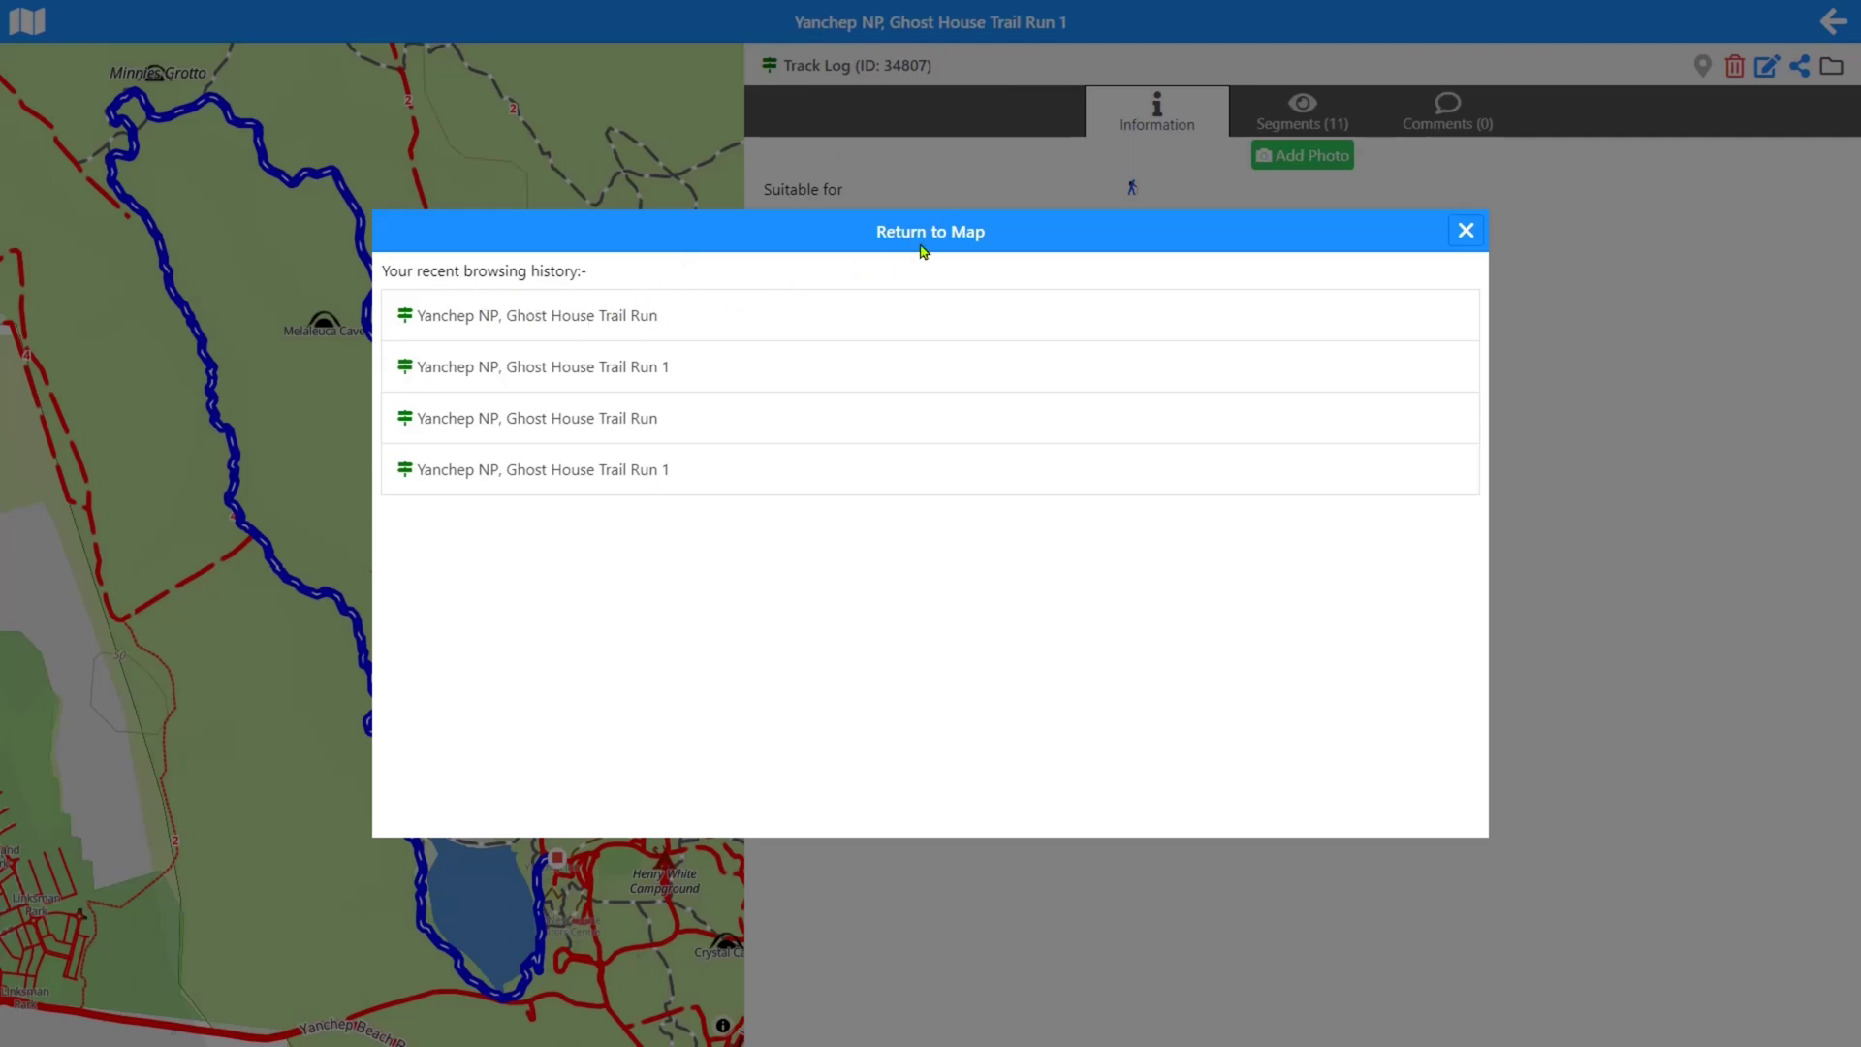
left_click(602, 370)
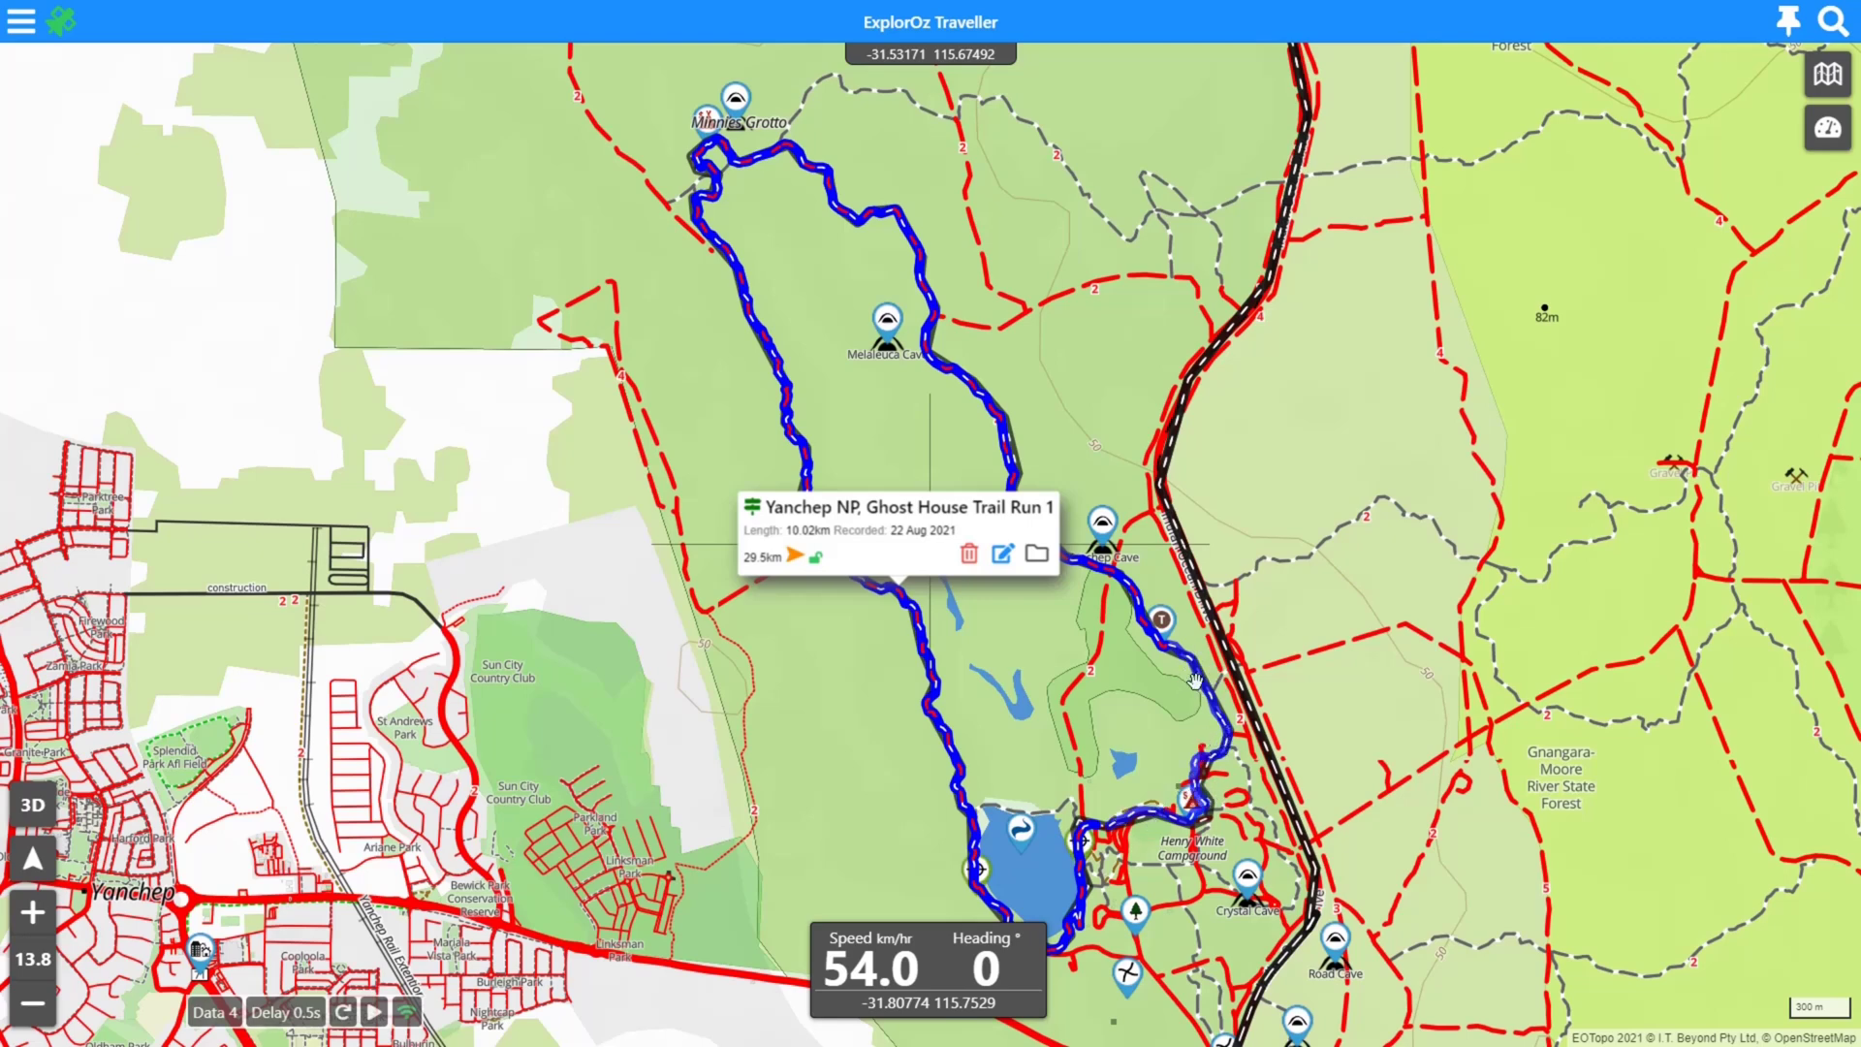
Change the line colour of Yanchep NP, Ghost House Trail Run 1 to cyan and save the track log.
left_click(1002, 554)
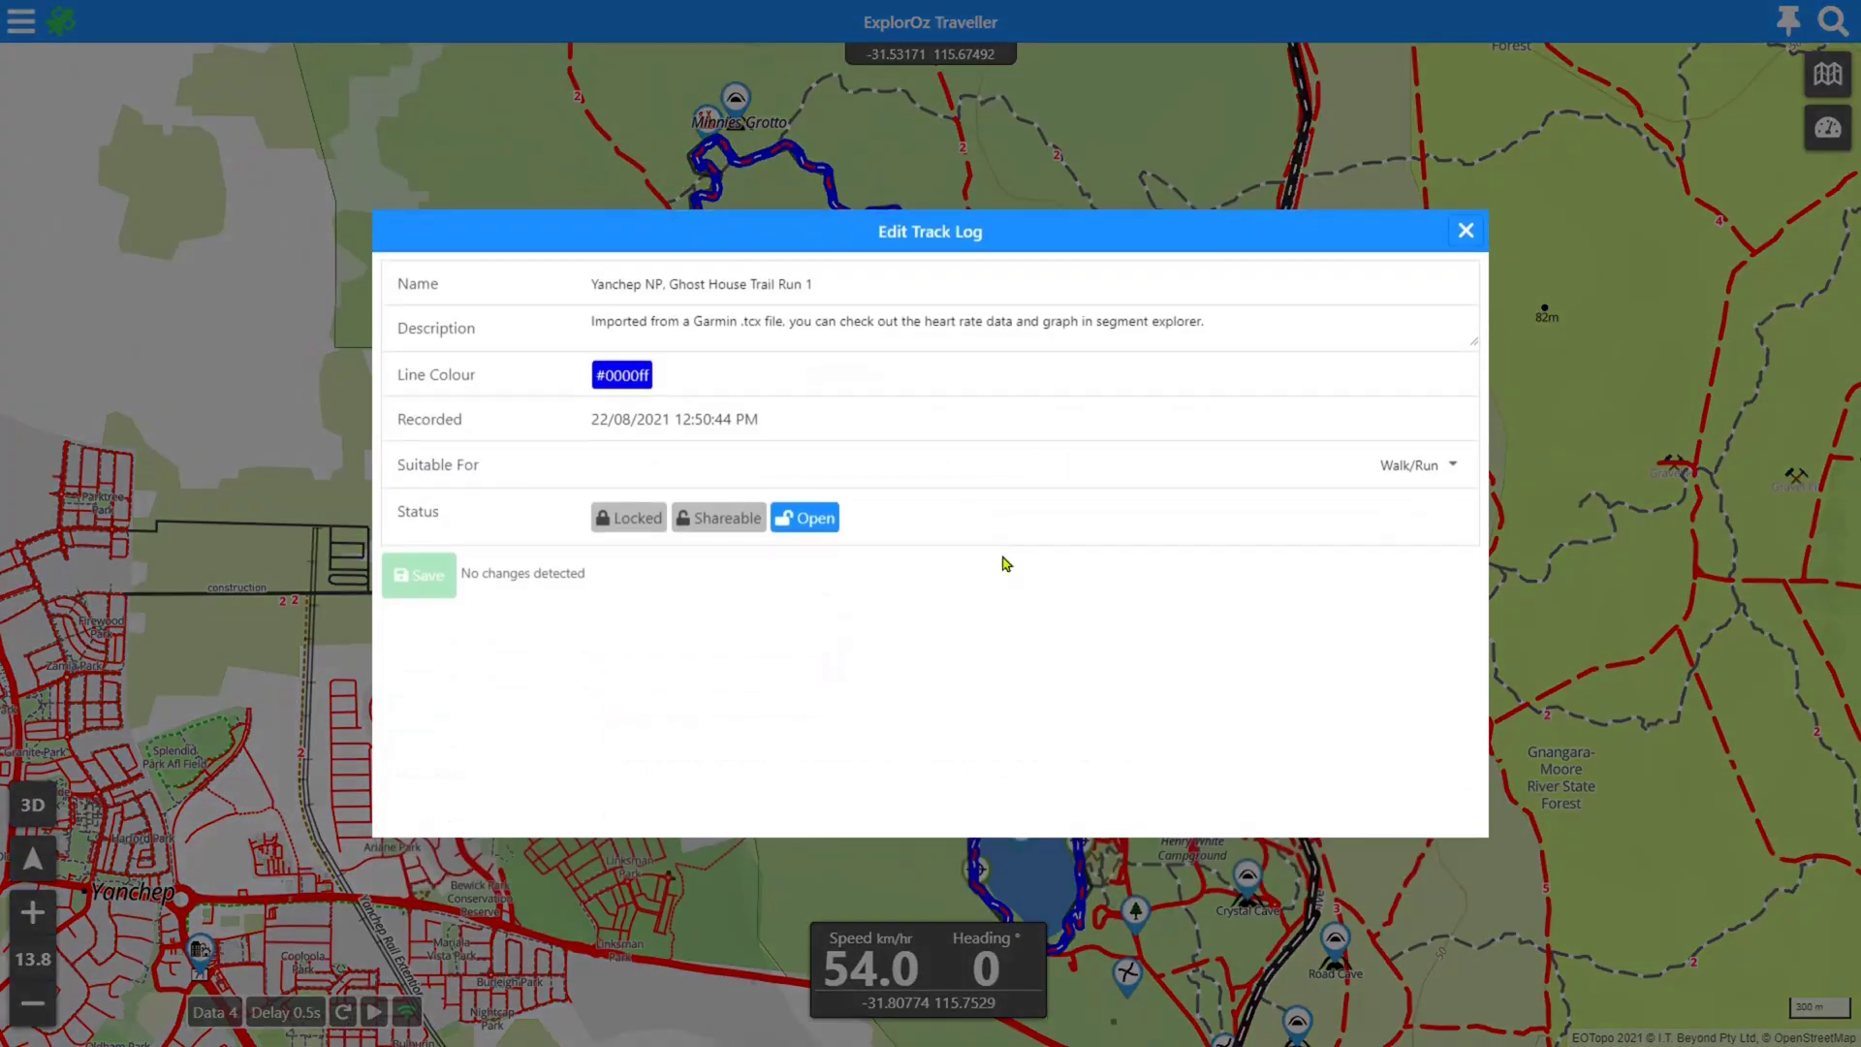
left_click(621, 376)
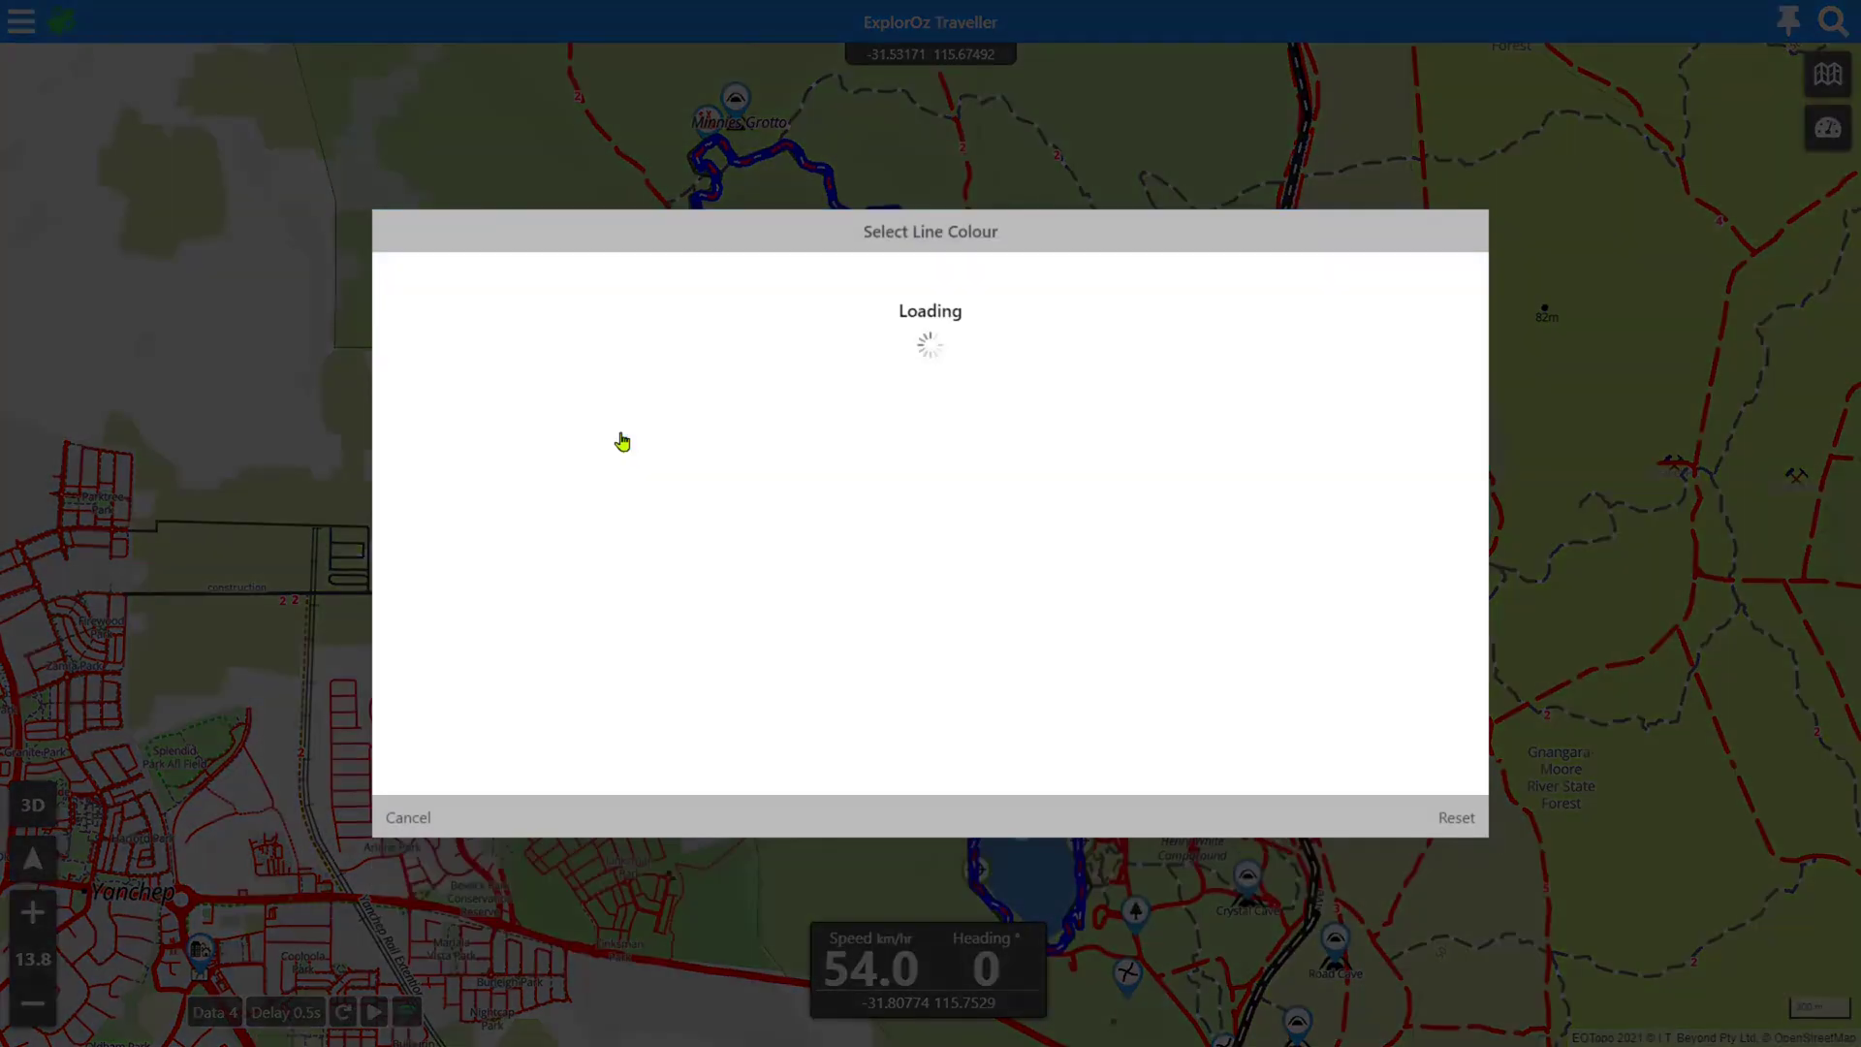
left_click(622, 442)
left_click(436, 590)
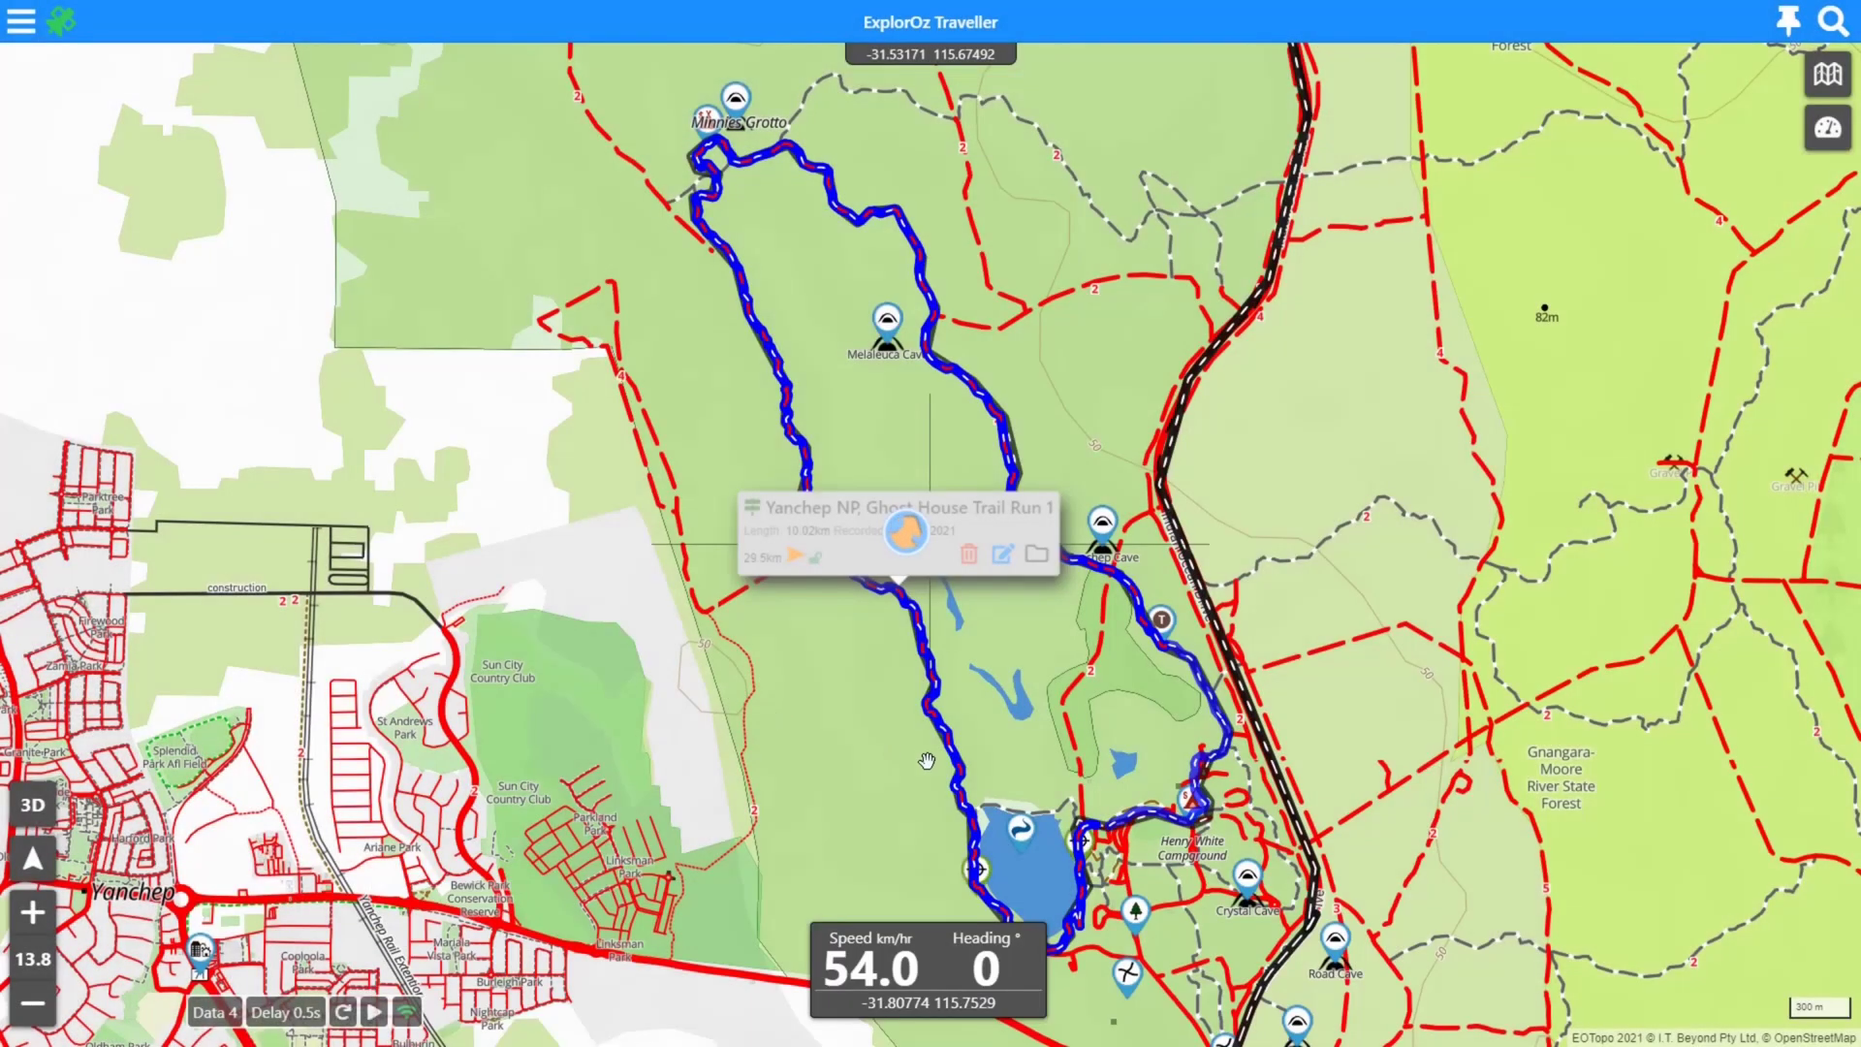
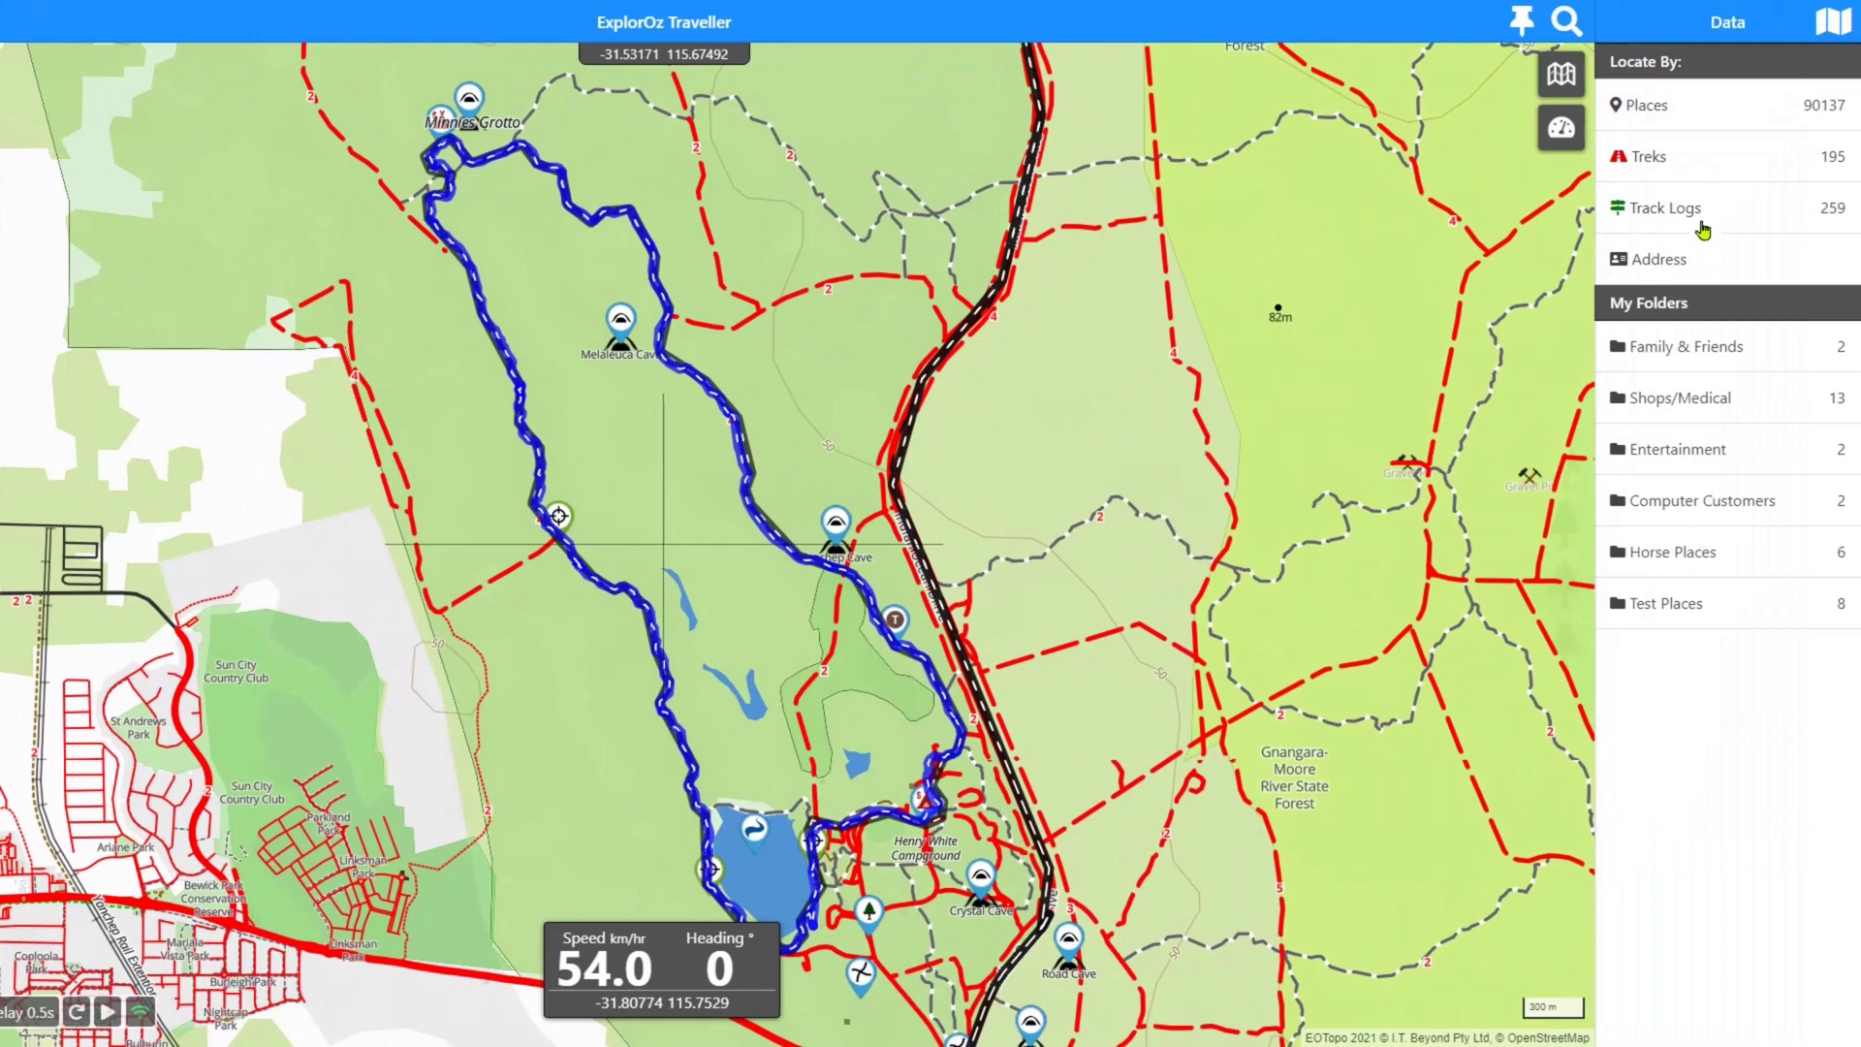
Open the recoloured Yanchep NP, Ghost House Trail Run 1 from the personal track logs and display it on the main map.
left_click(1701, 225)
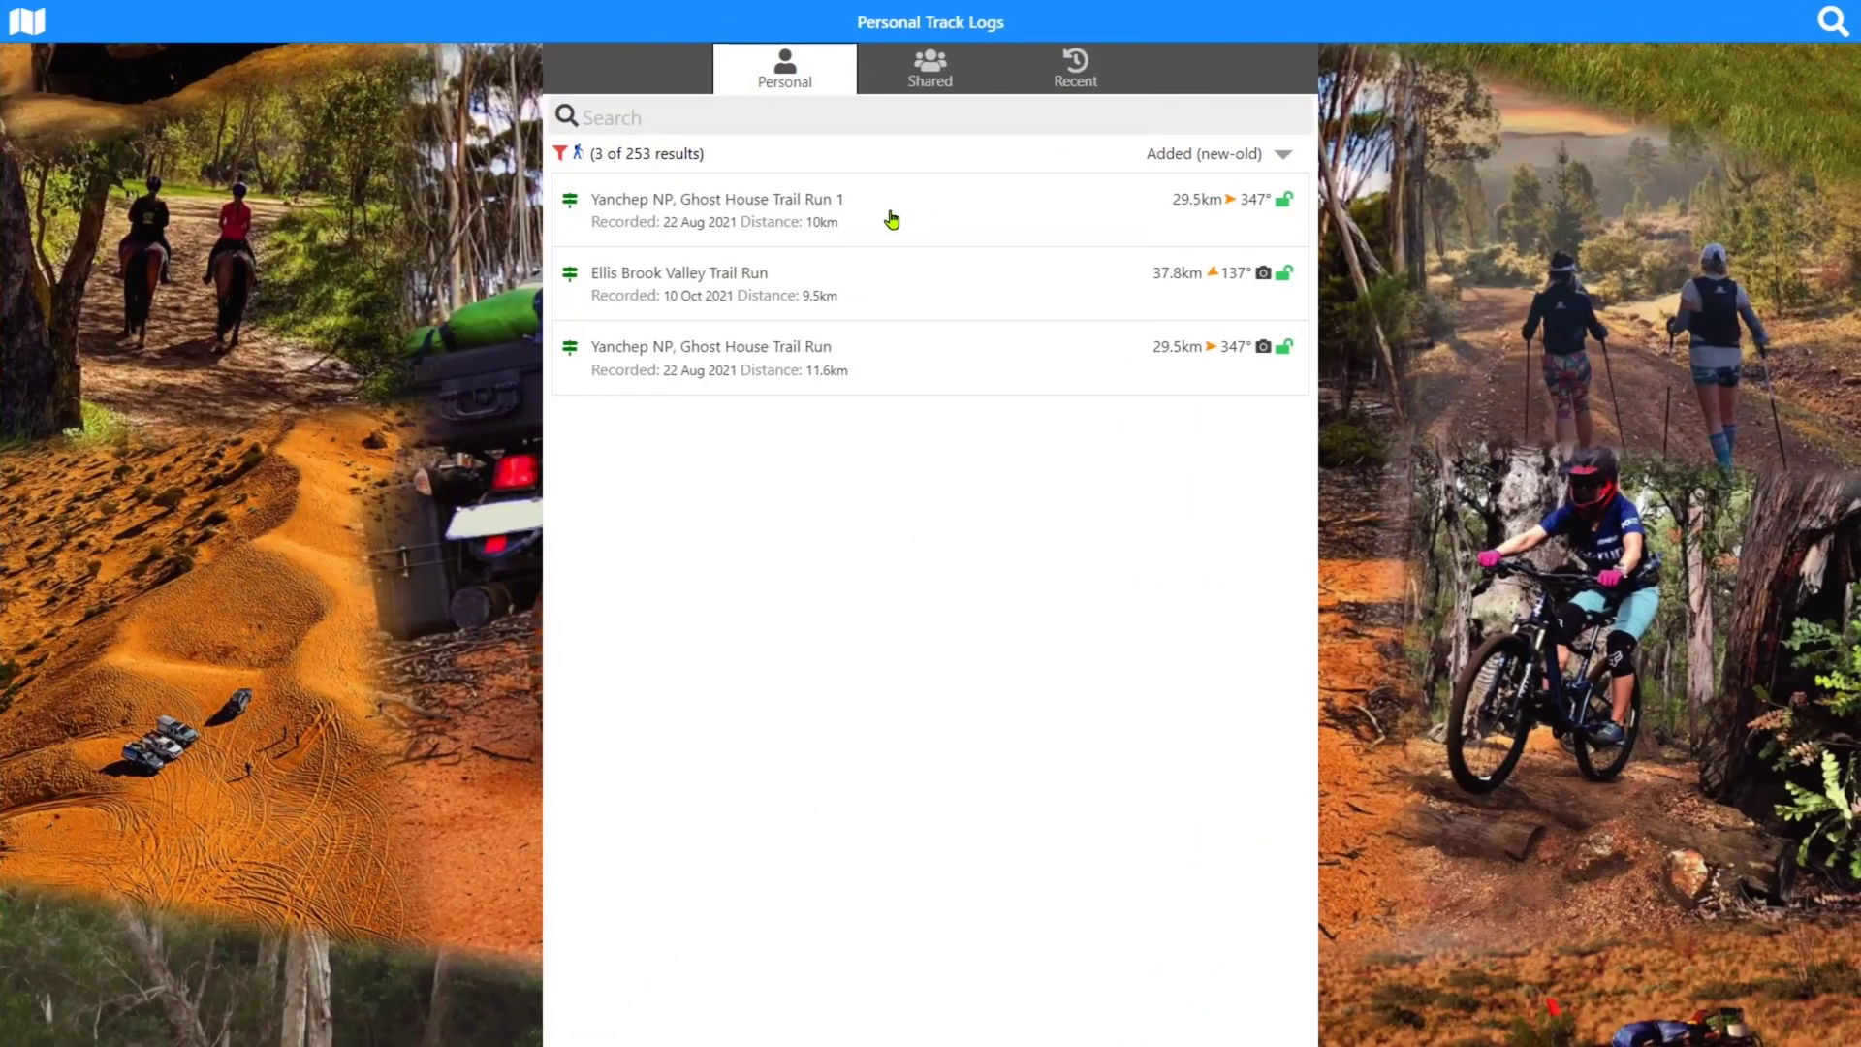
left_click(894, 211)
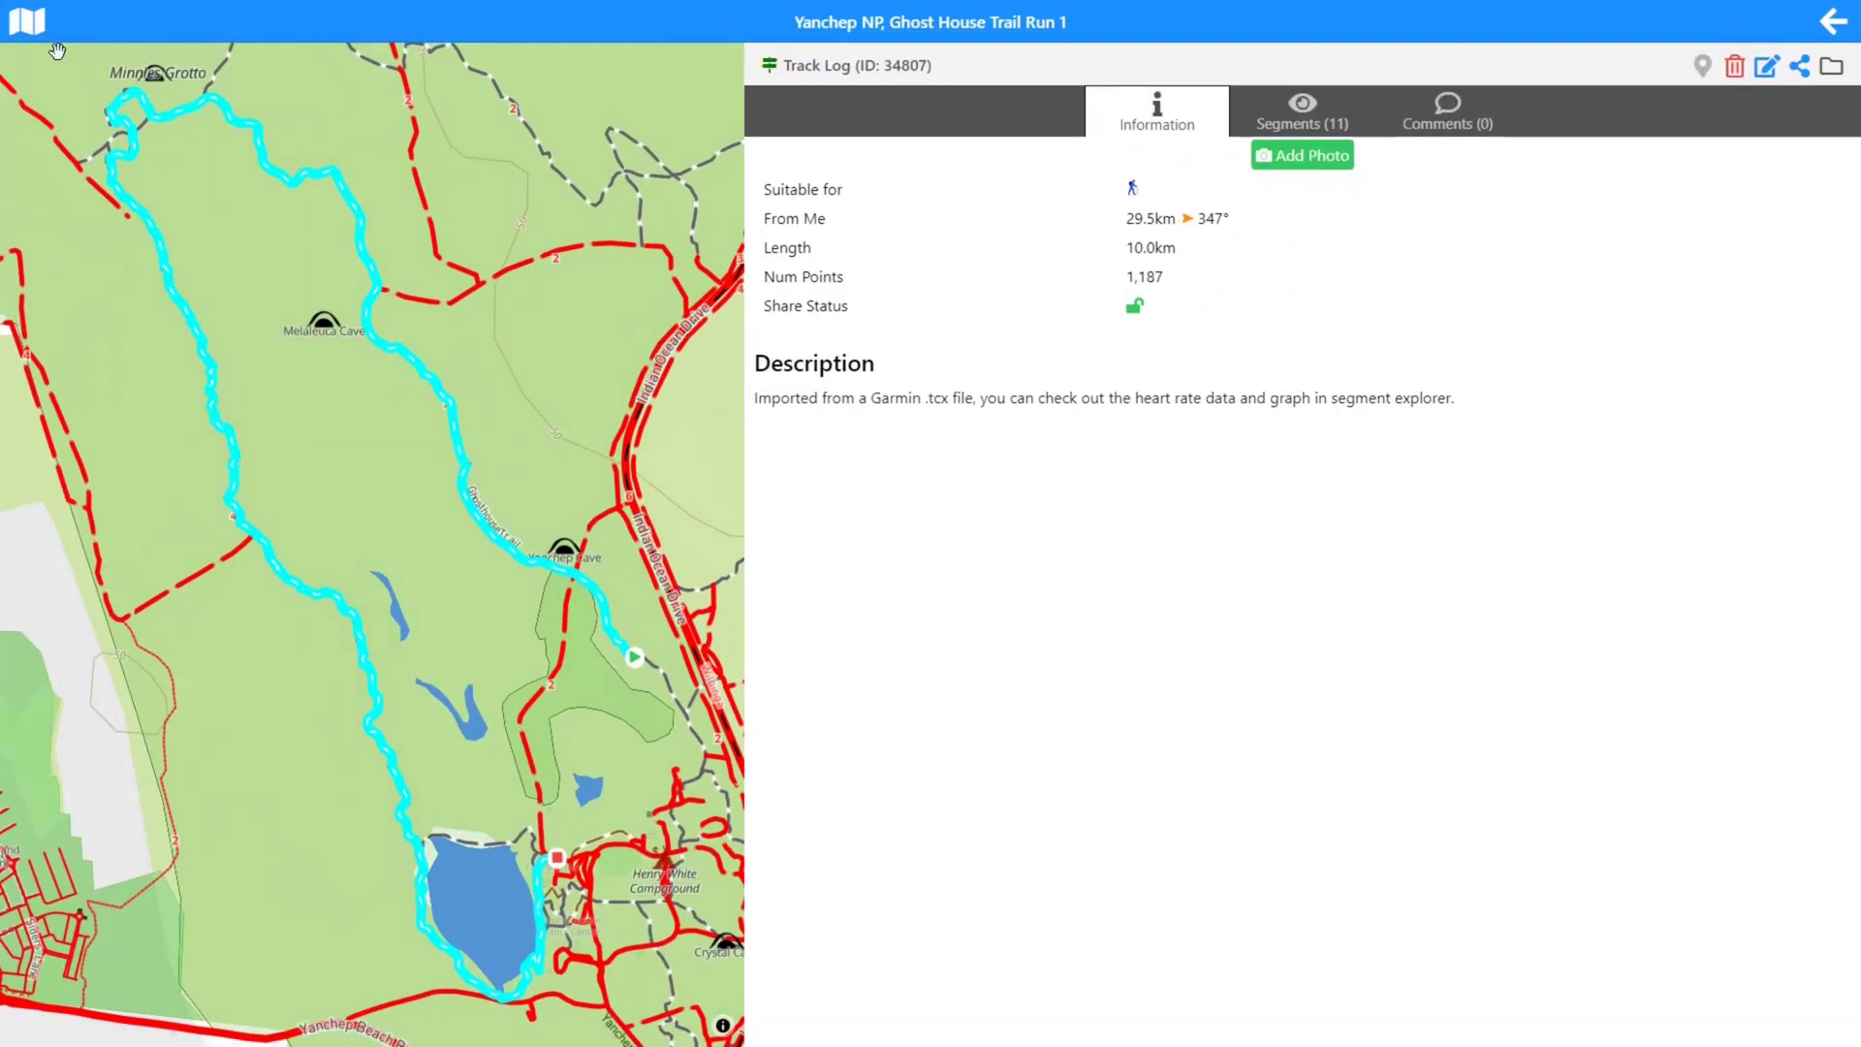
left_click(592, 362)
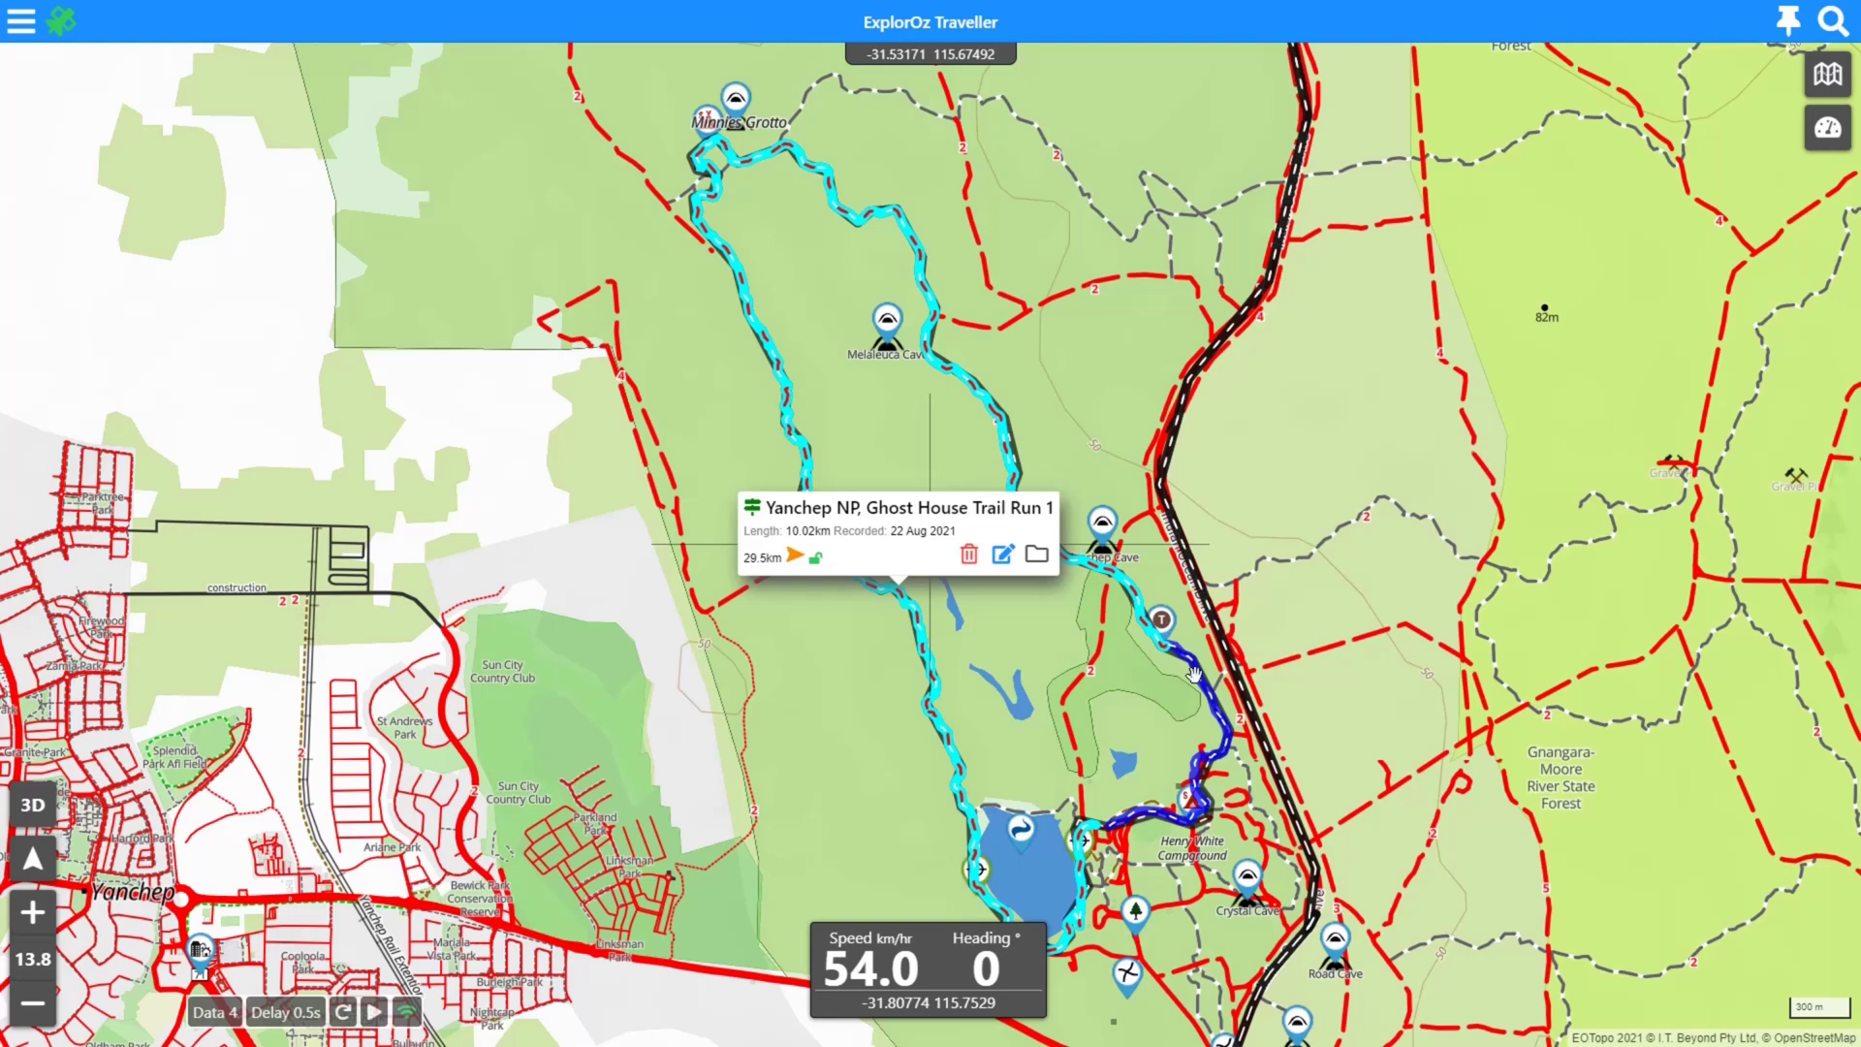
View the map layers, and check which folder holds the original Yanchep NP, Ghost House Trail Run log.
left_click(1837, 83)
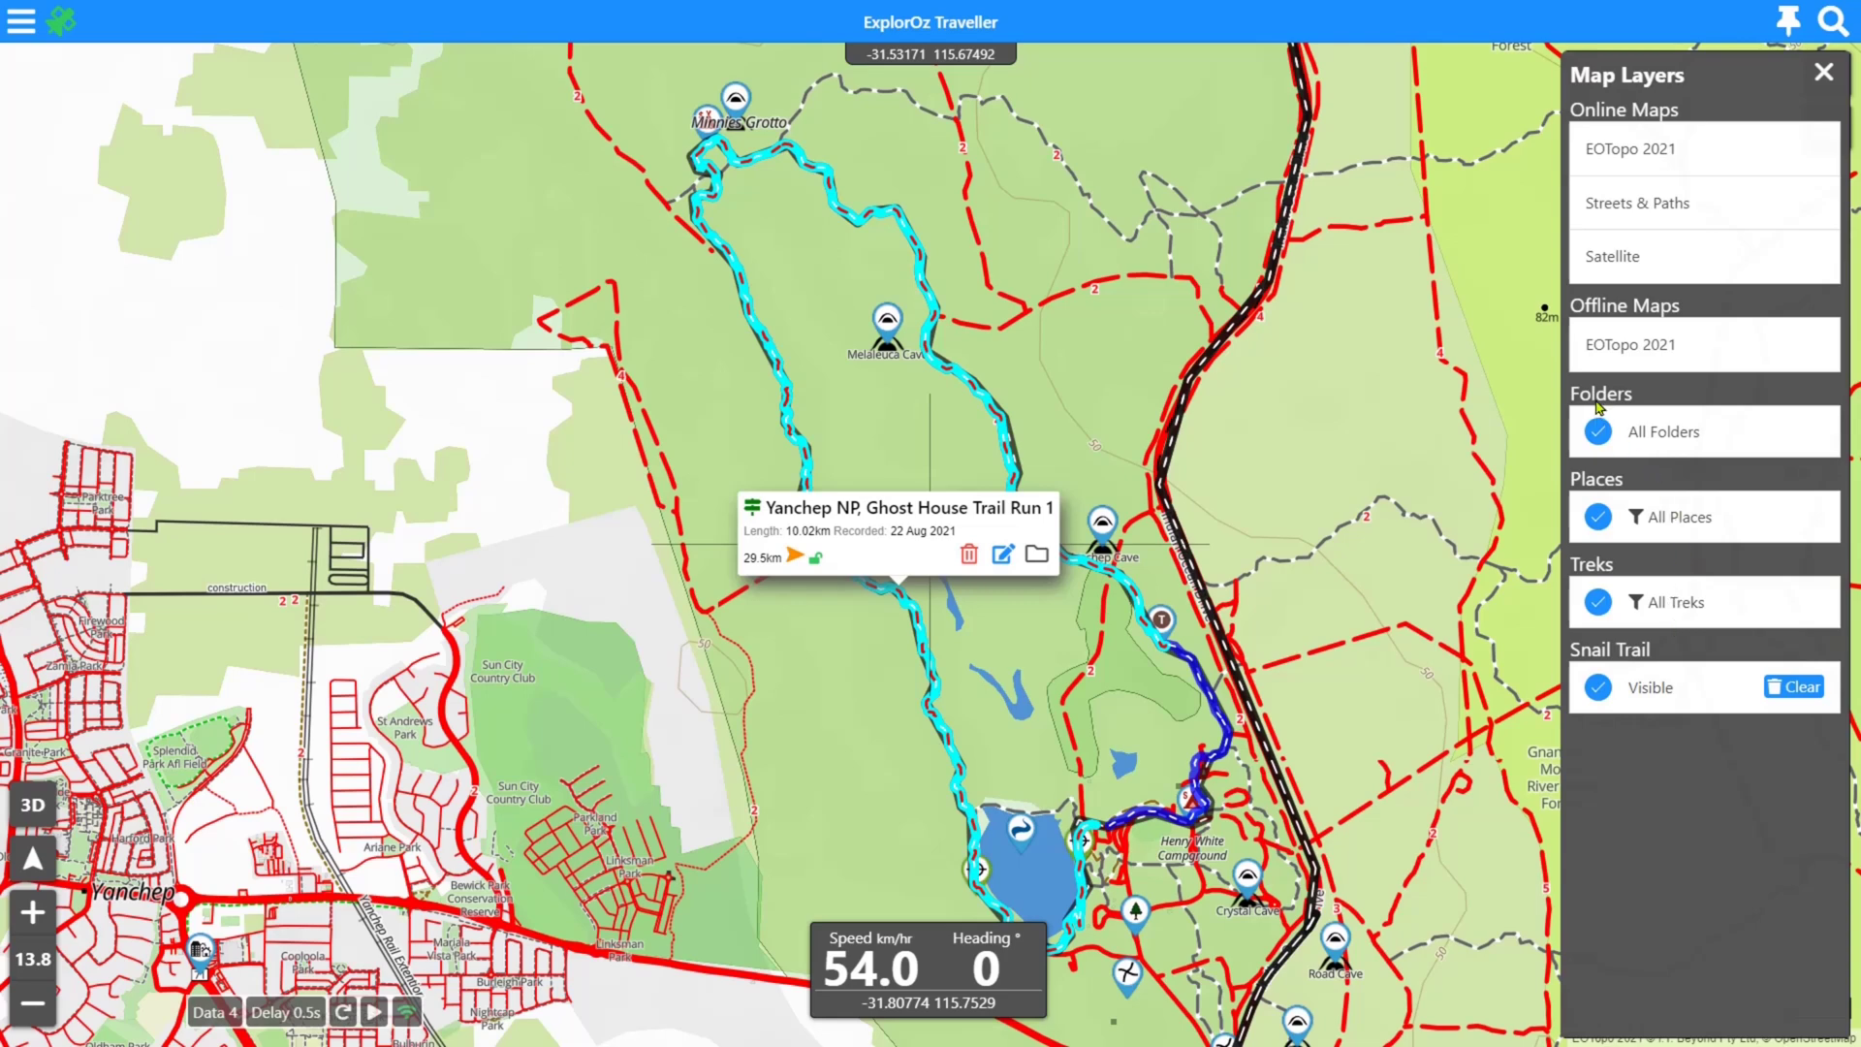
left_click(1824, 74)
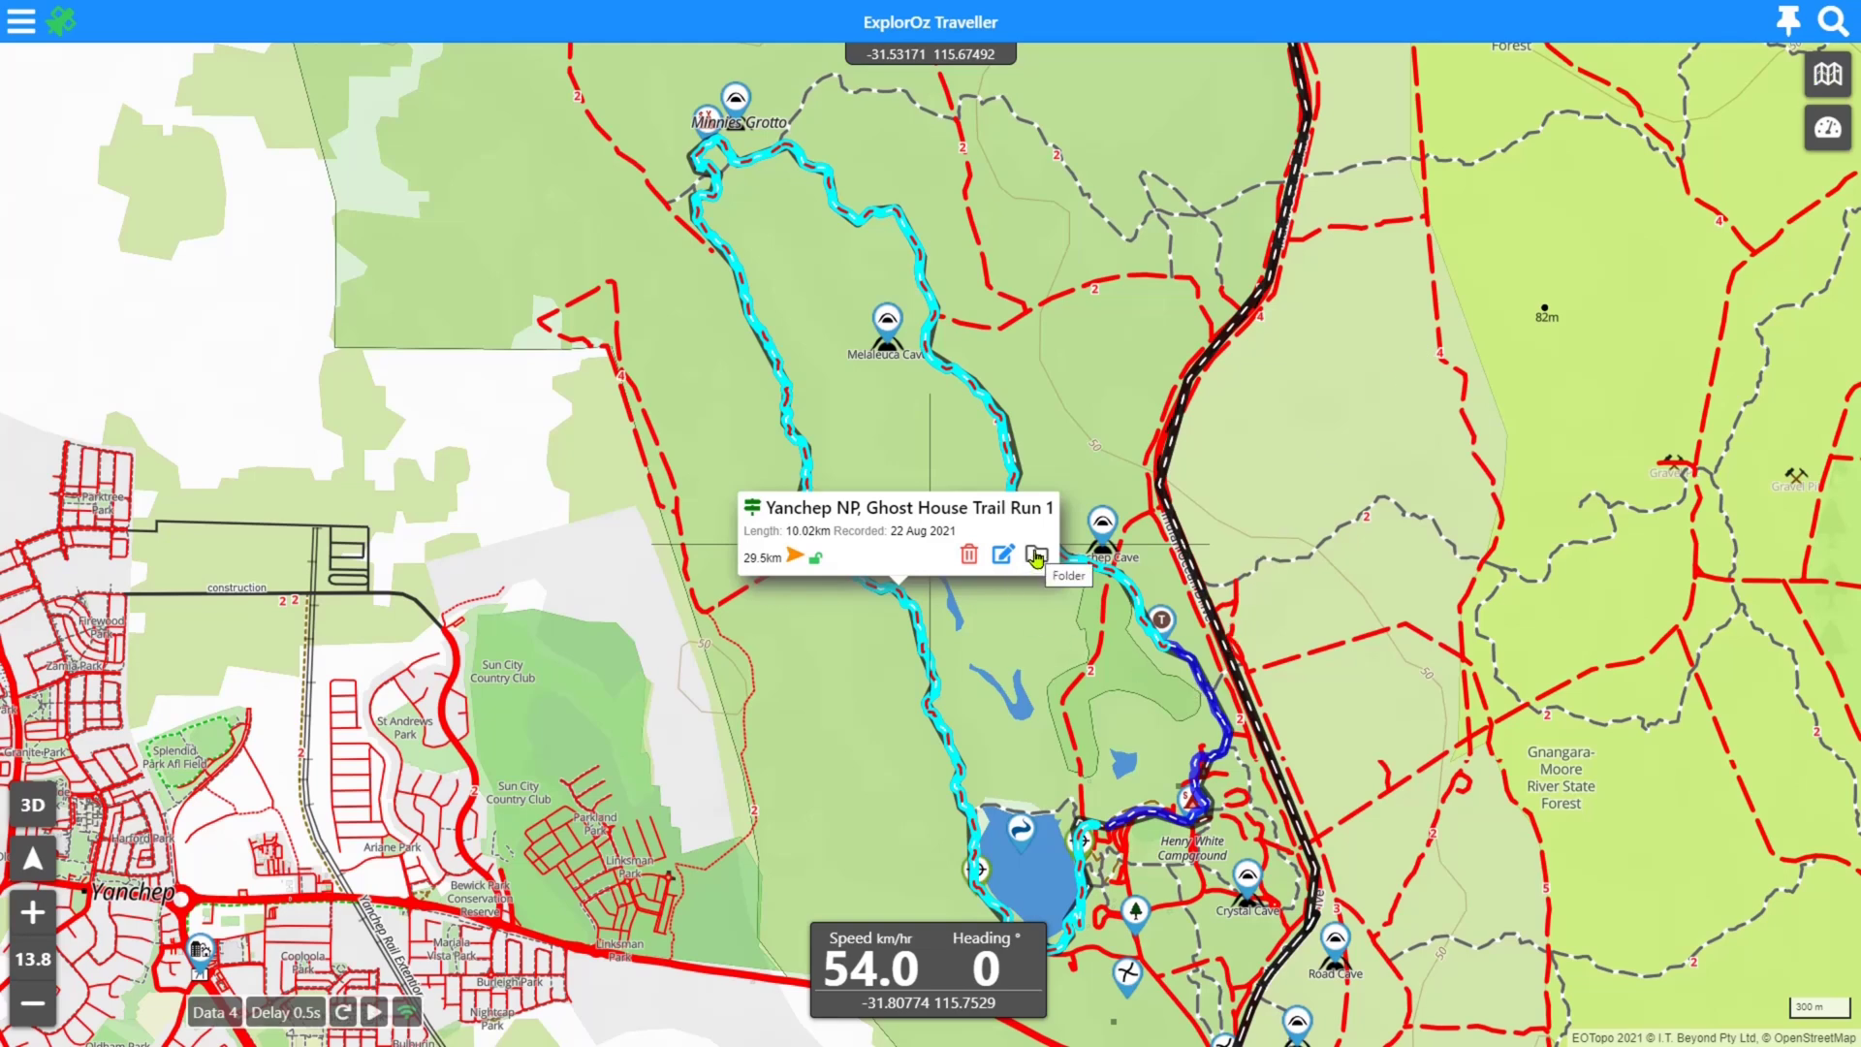
left_click(1201, 684)
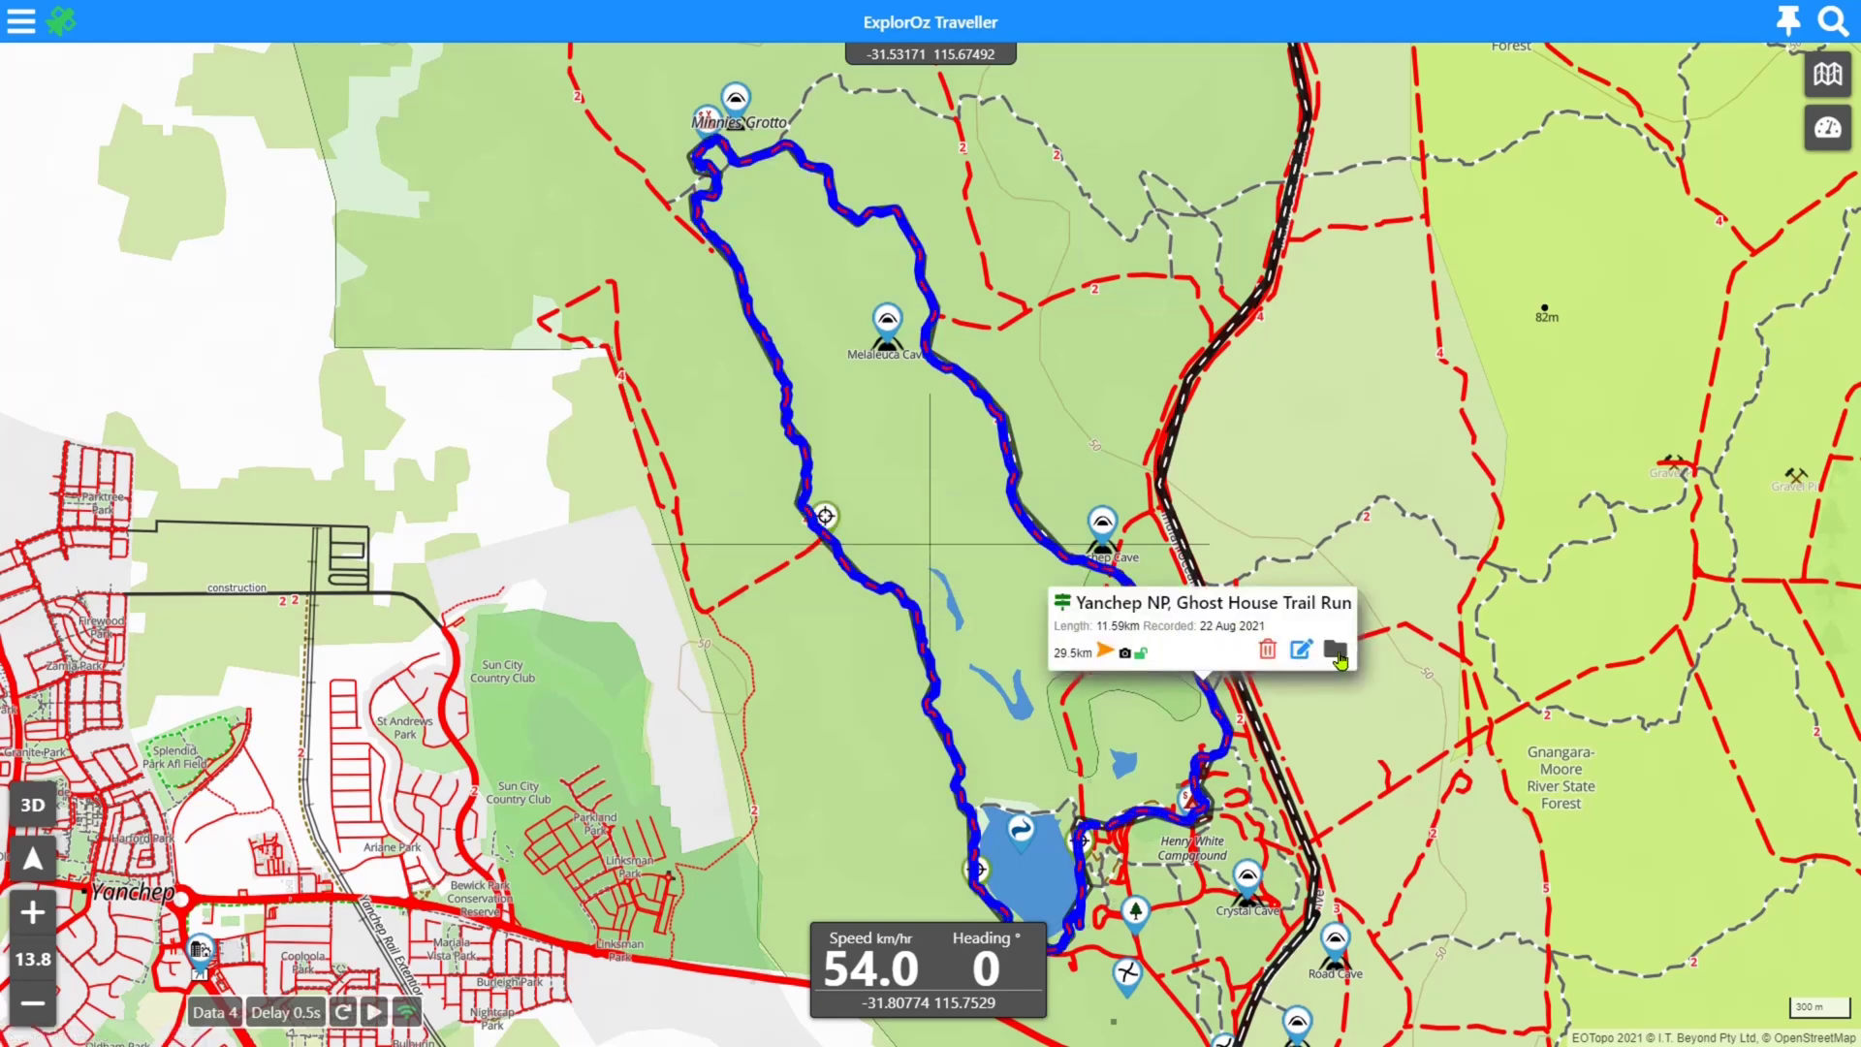
left_click(1336, 650)
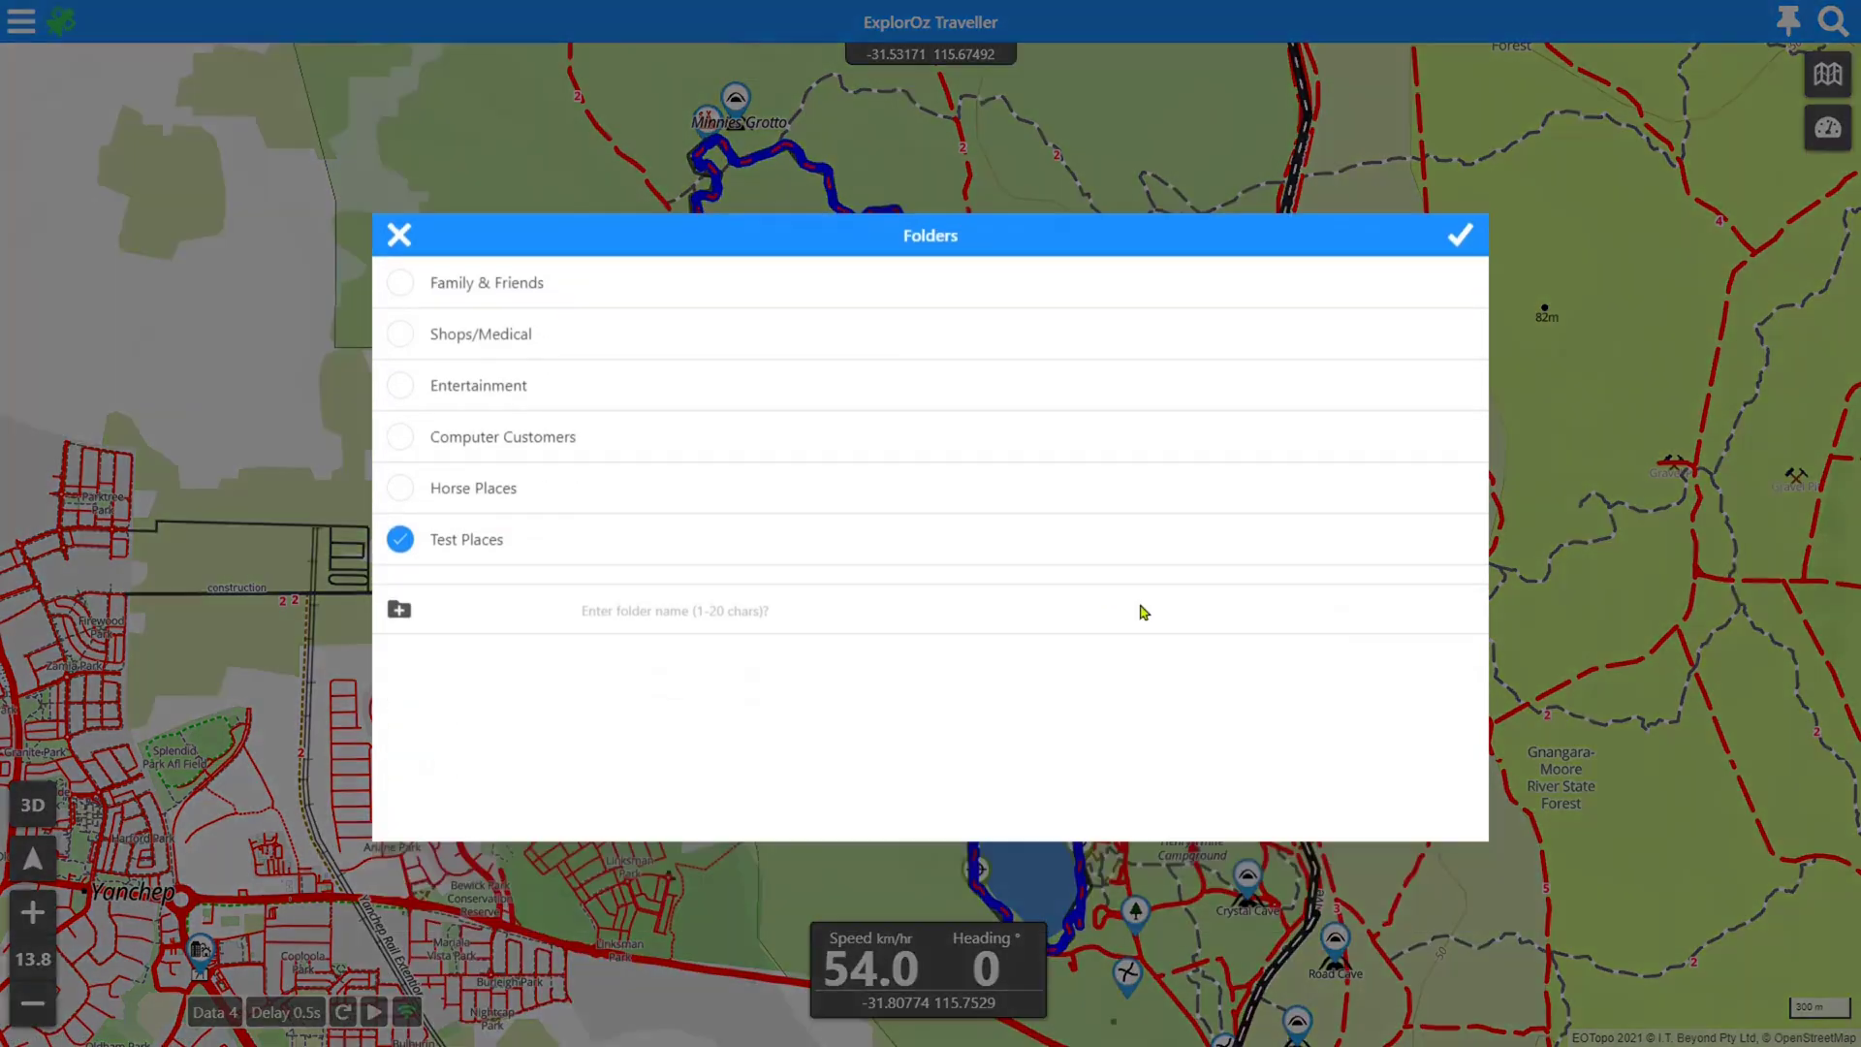
left_click(1460, 233)
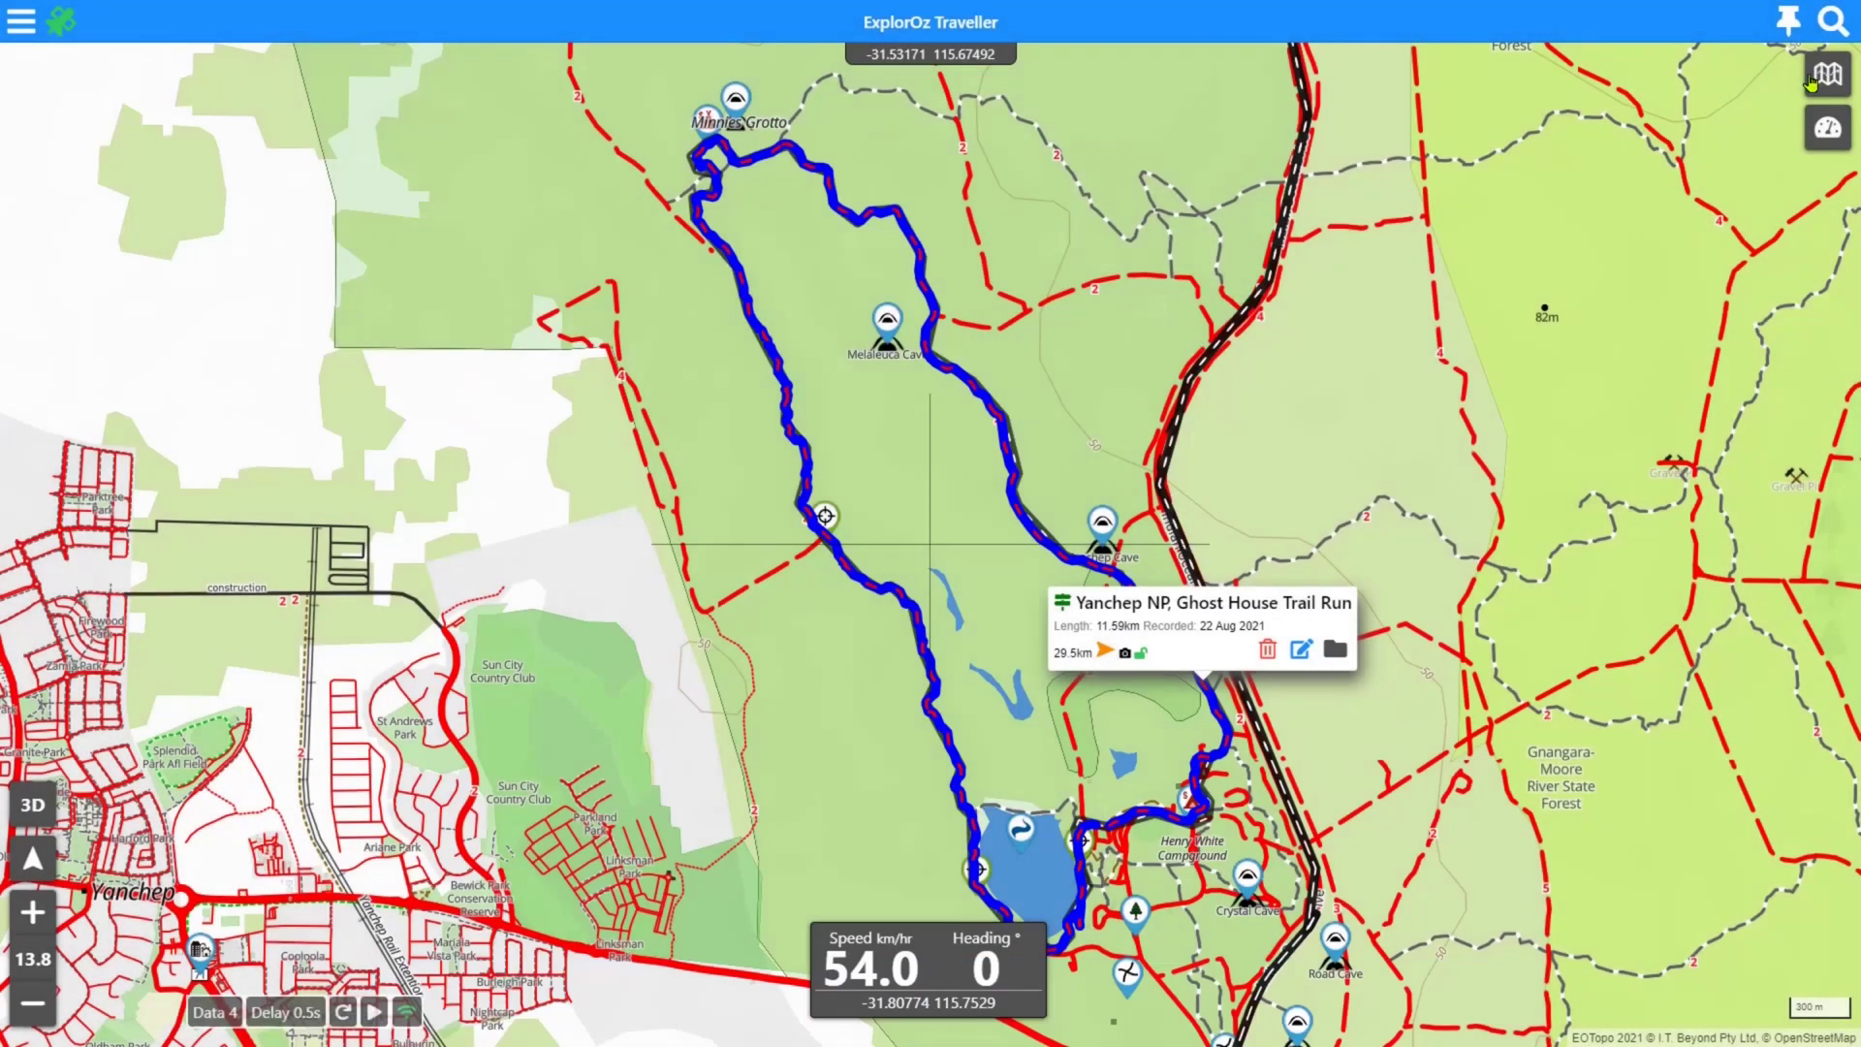
Examine the folder filters available for the map layers without applying one.
left_click(1826, 76)
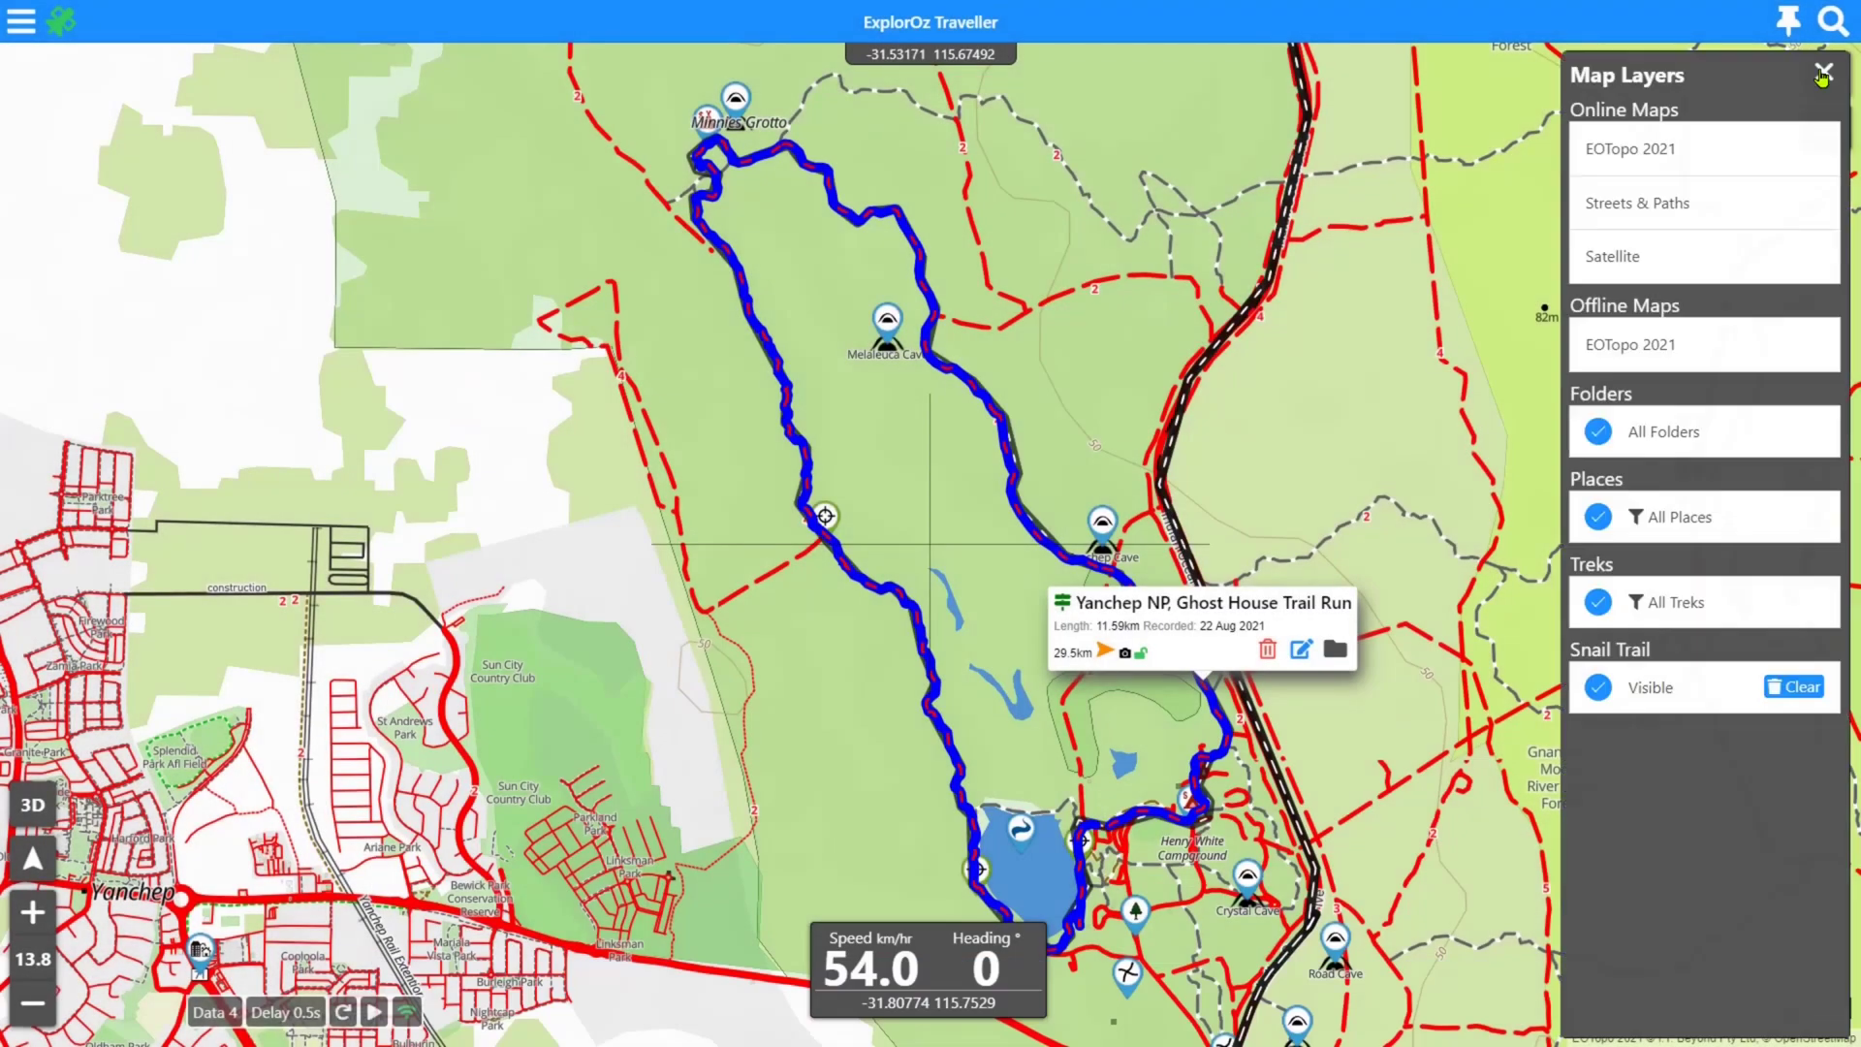
left_click(1648, 433)
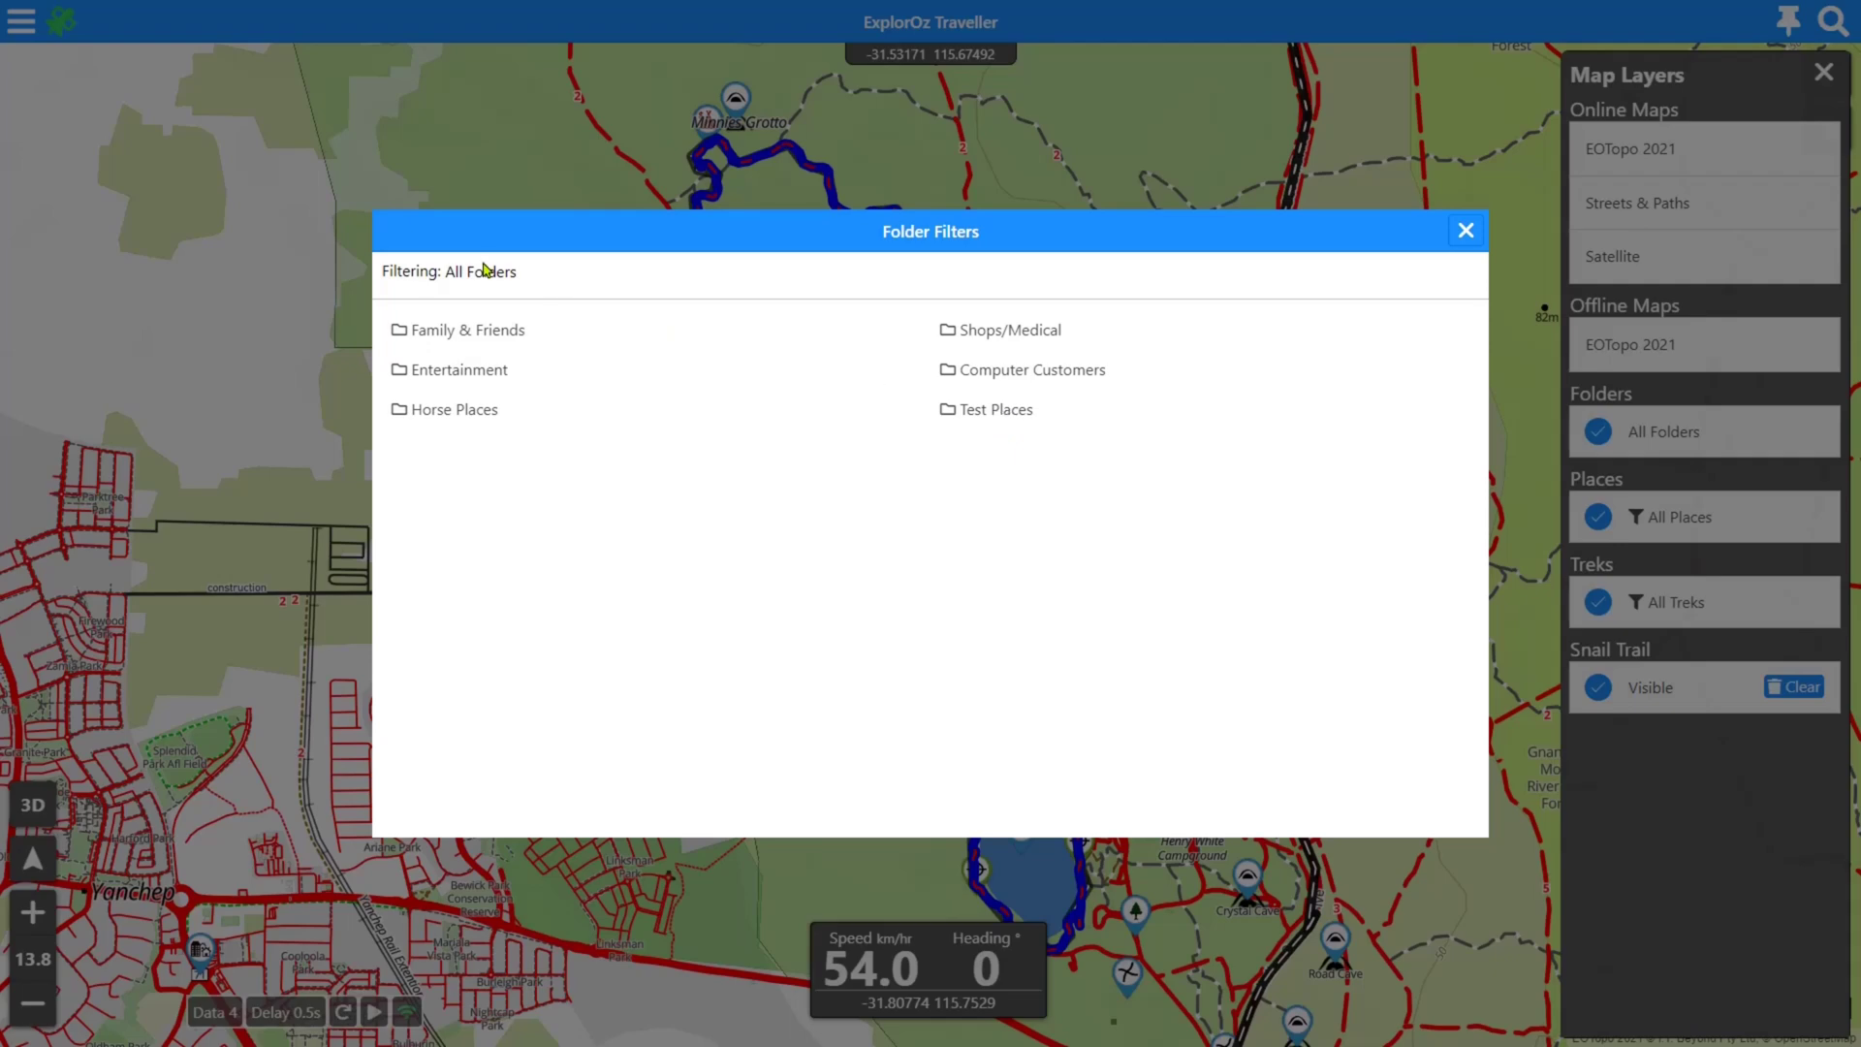
left_click(1467, 228)
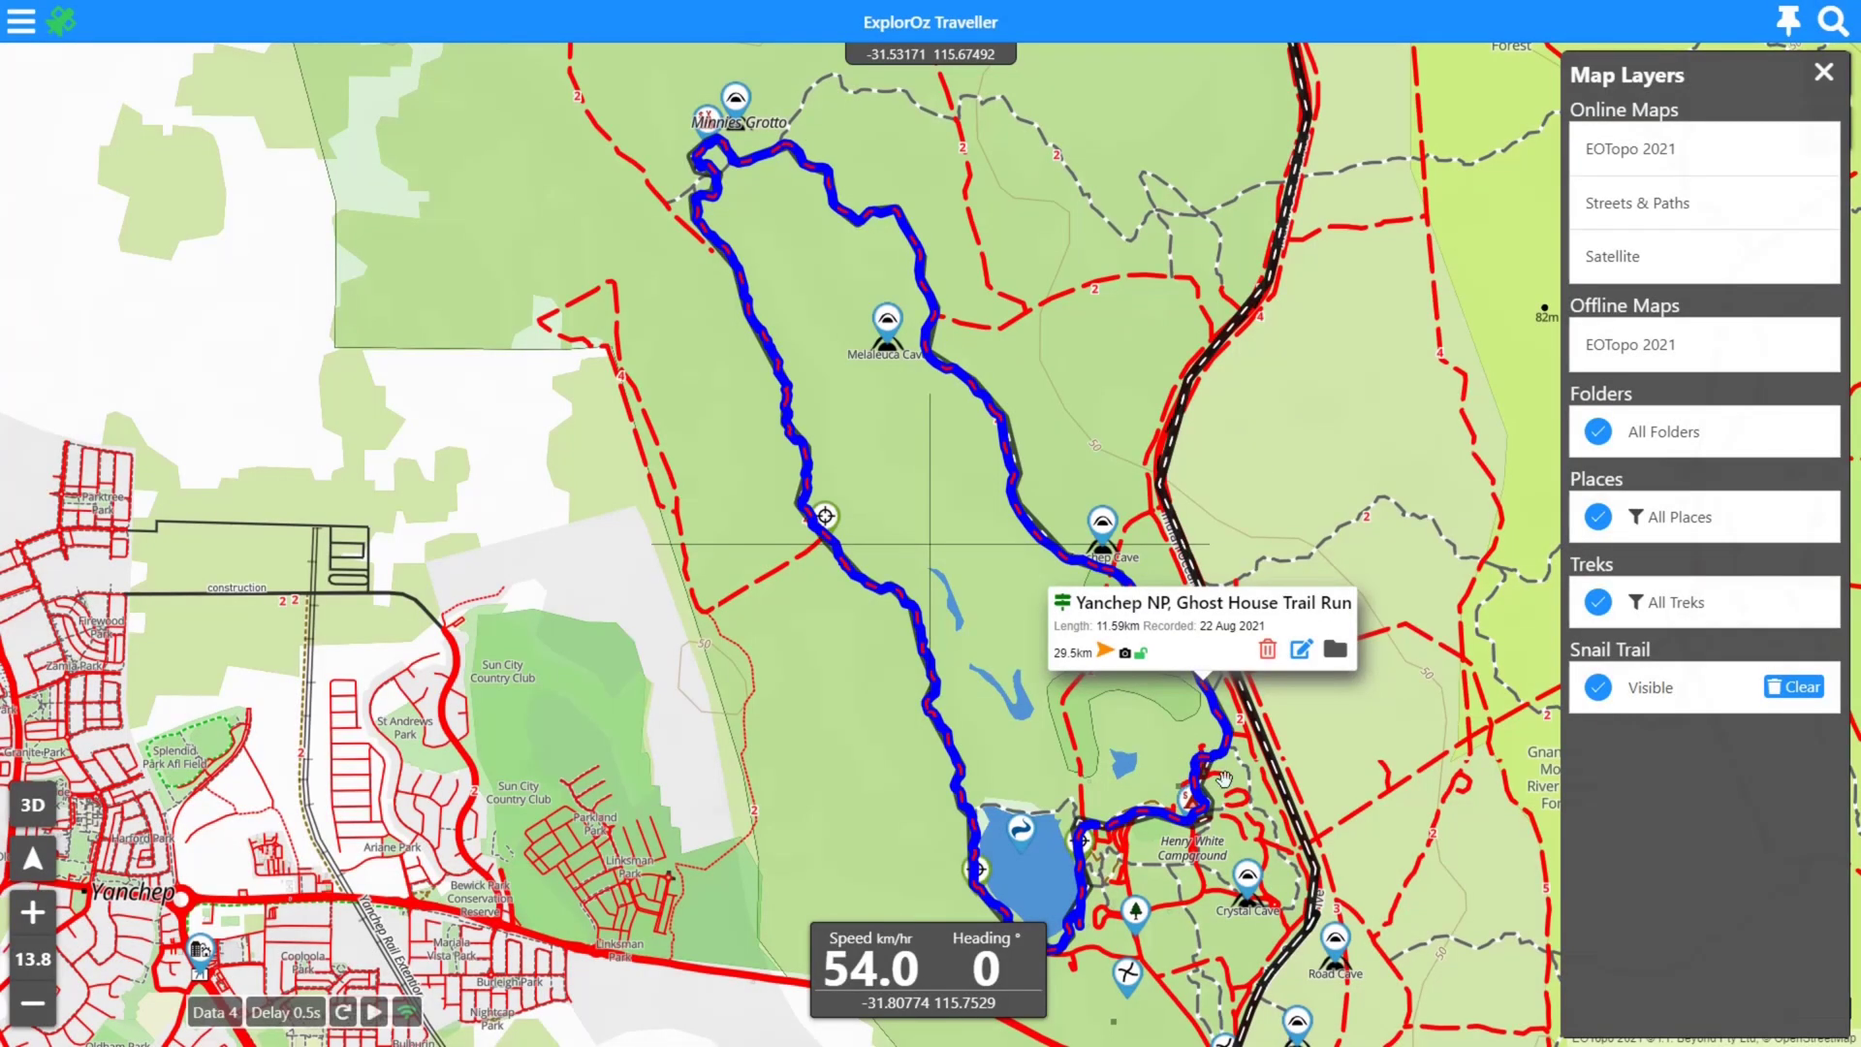
Hide the folder contents and treks on the map, and show all folders again with treks still hidden.
left_click(1442, 322)
scroll(1210, 514, "down", 2)
scroll(1210, 515, "down", 4)
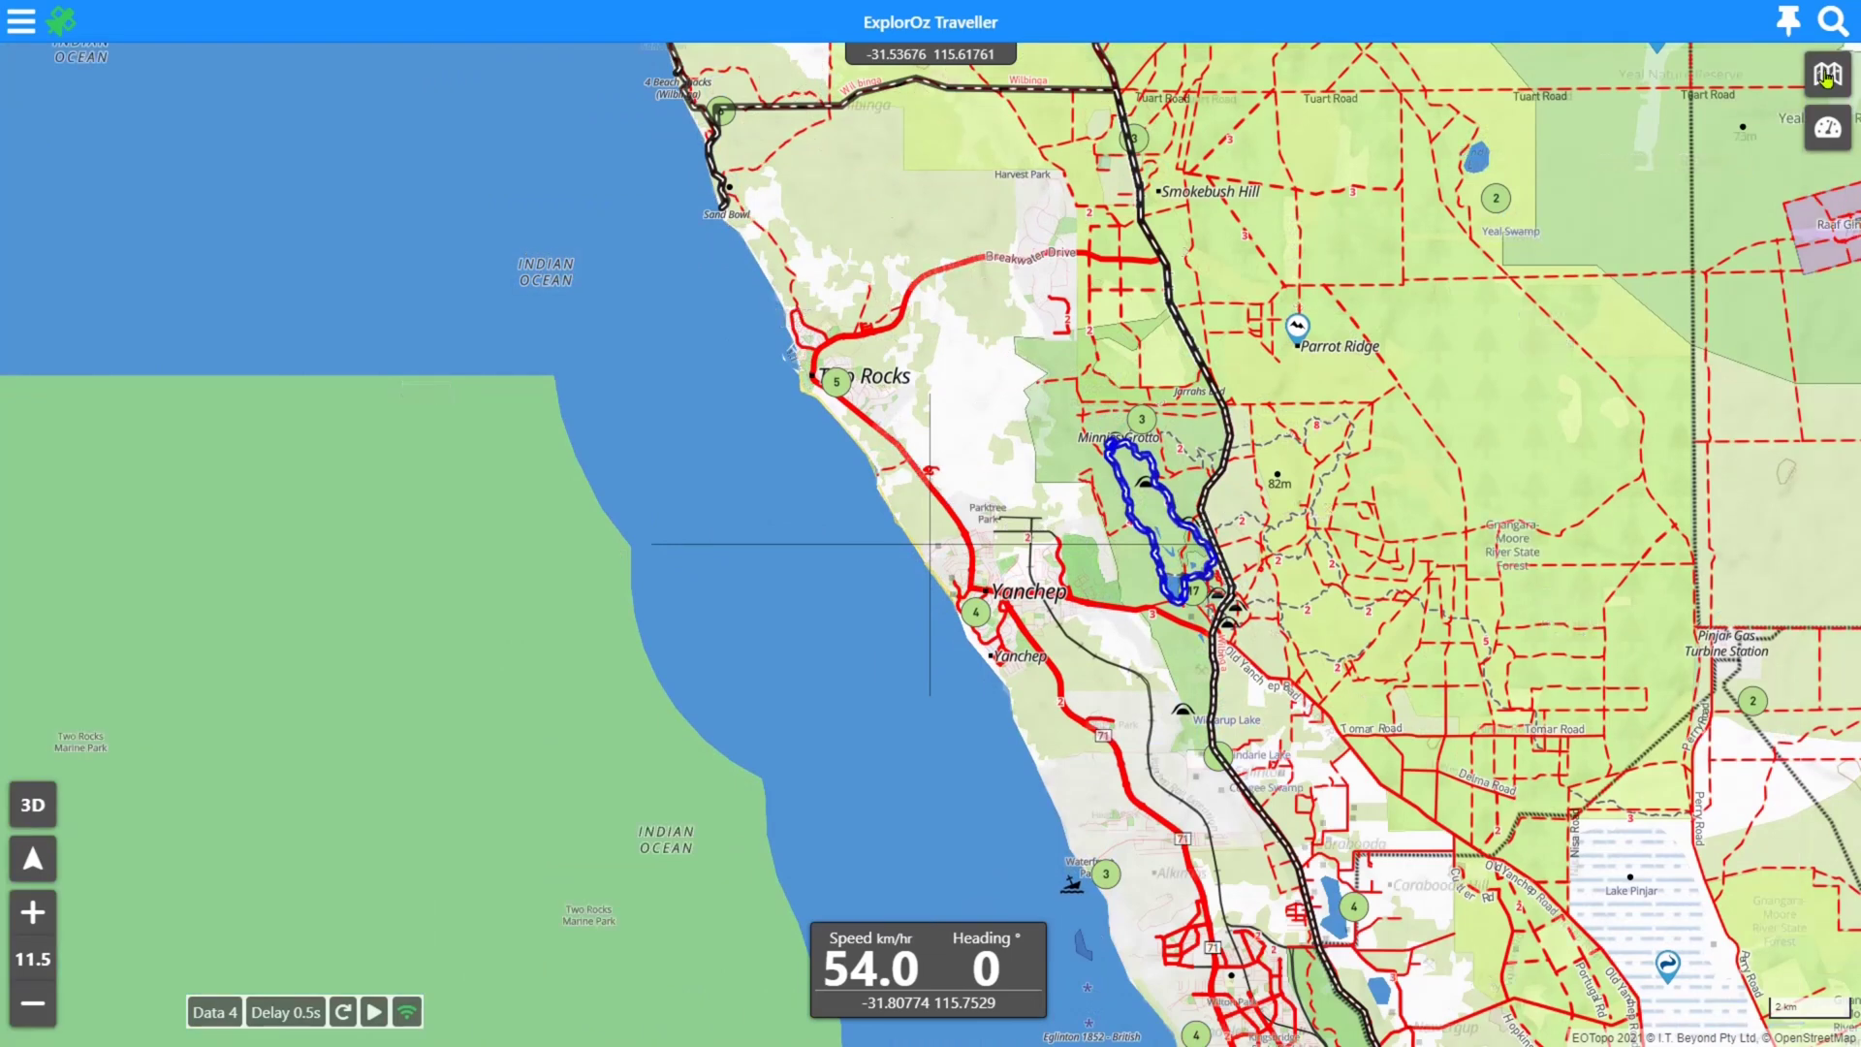
left_click(1828, 73)
left_click(1596, 433)
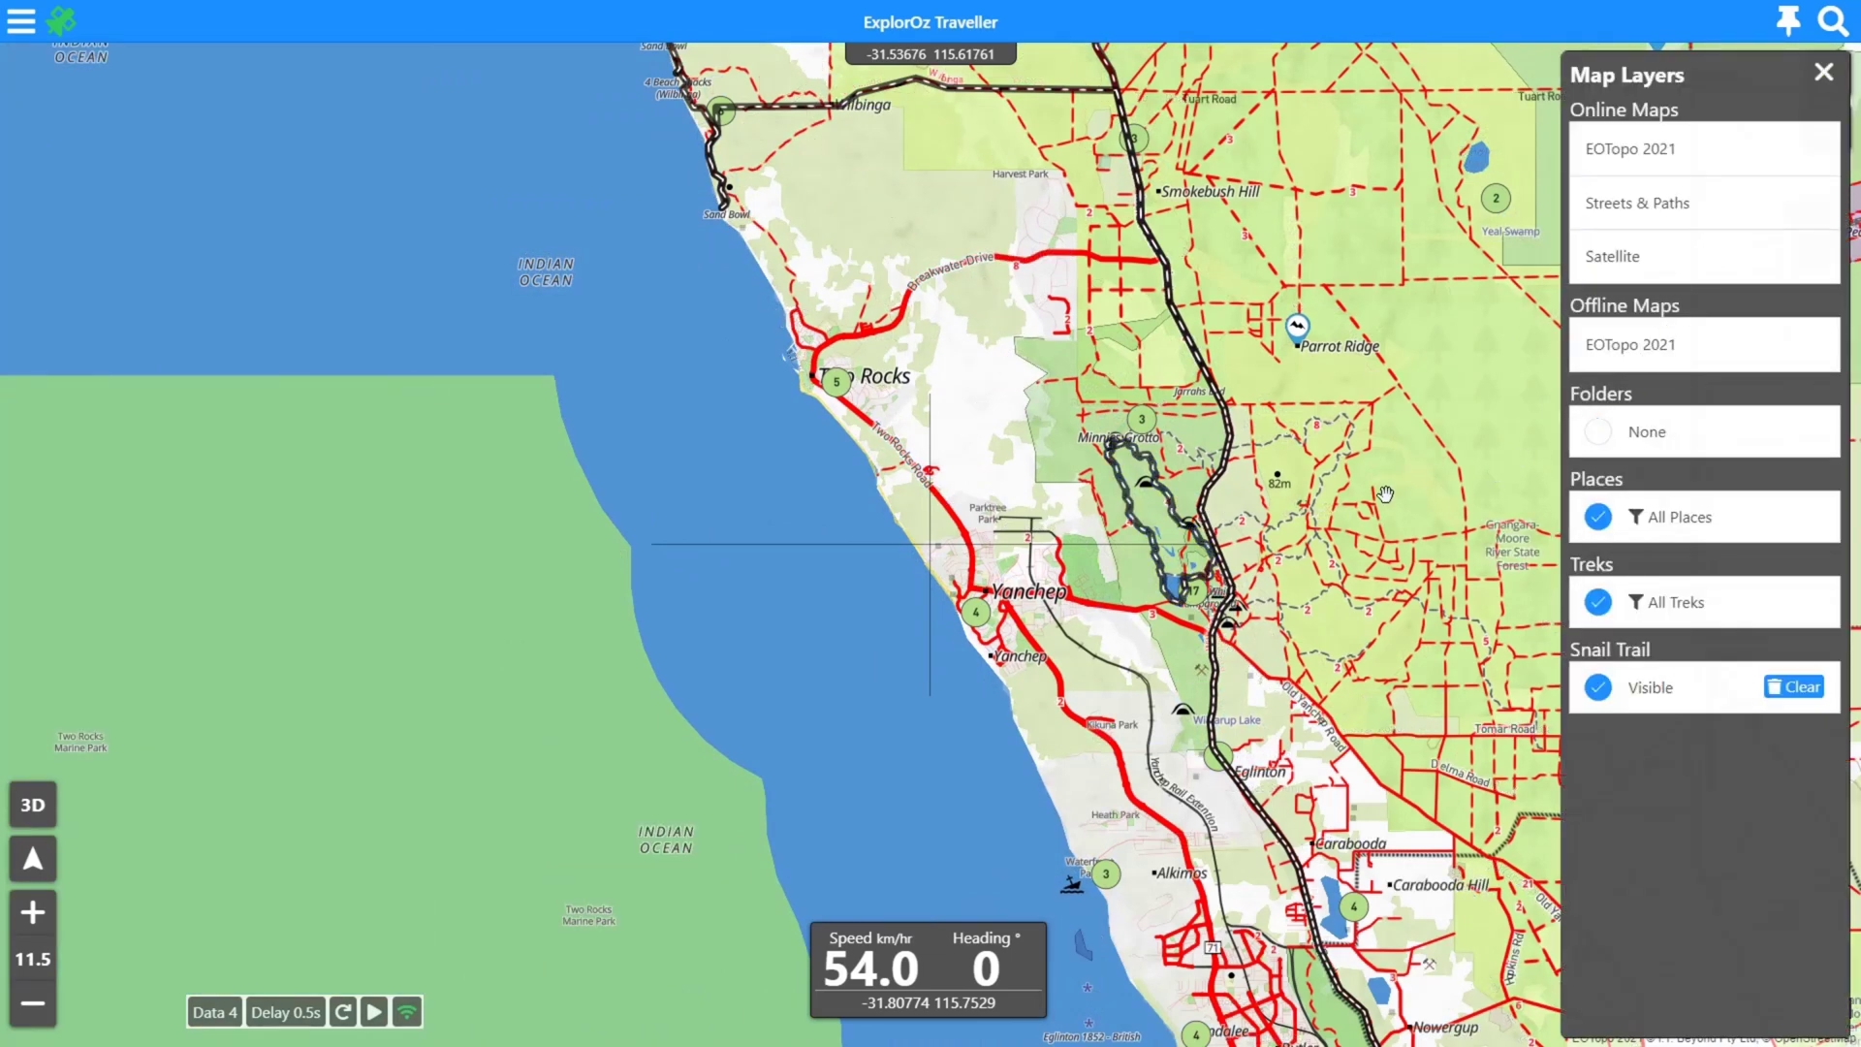
left_click(1598, 605)
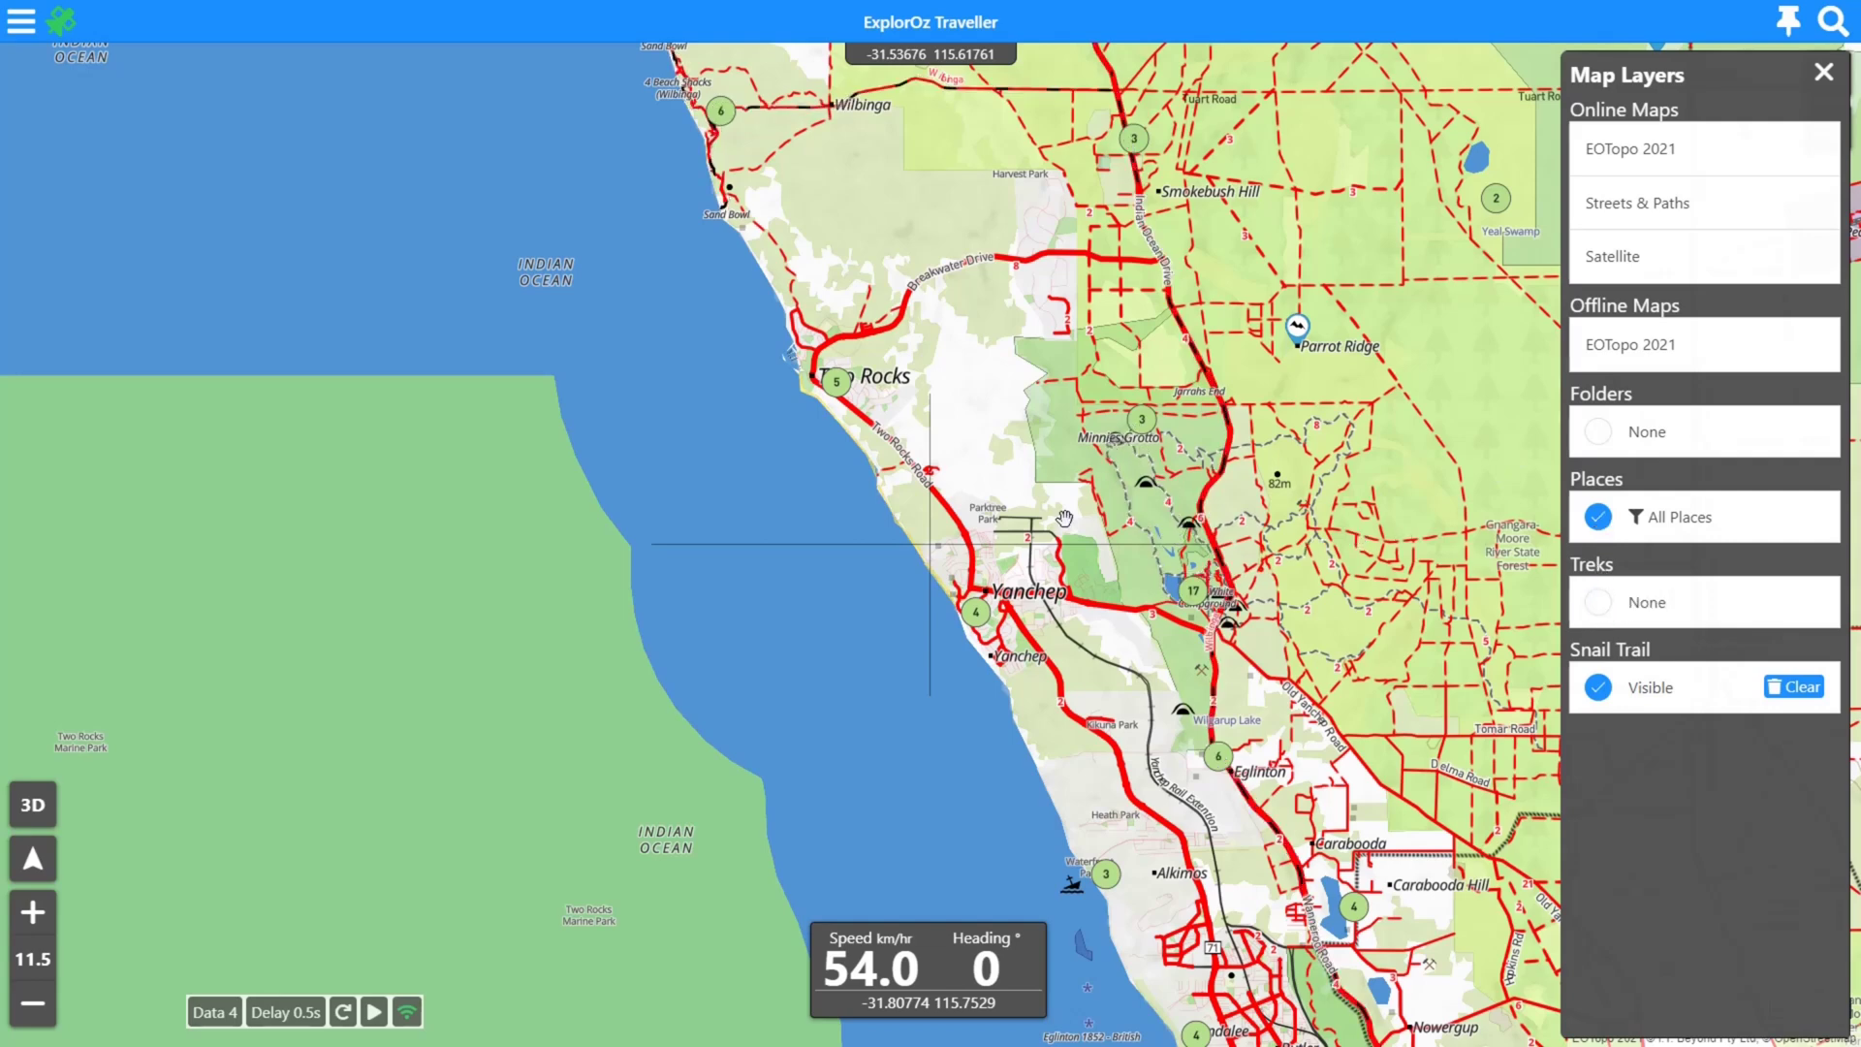
left_click(1598, 432)
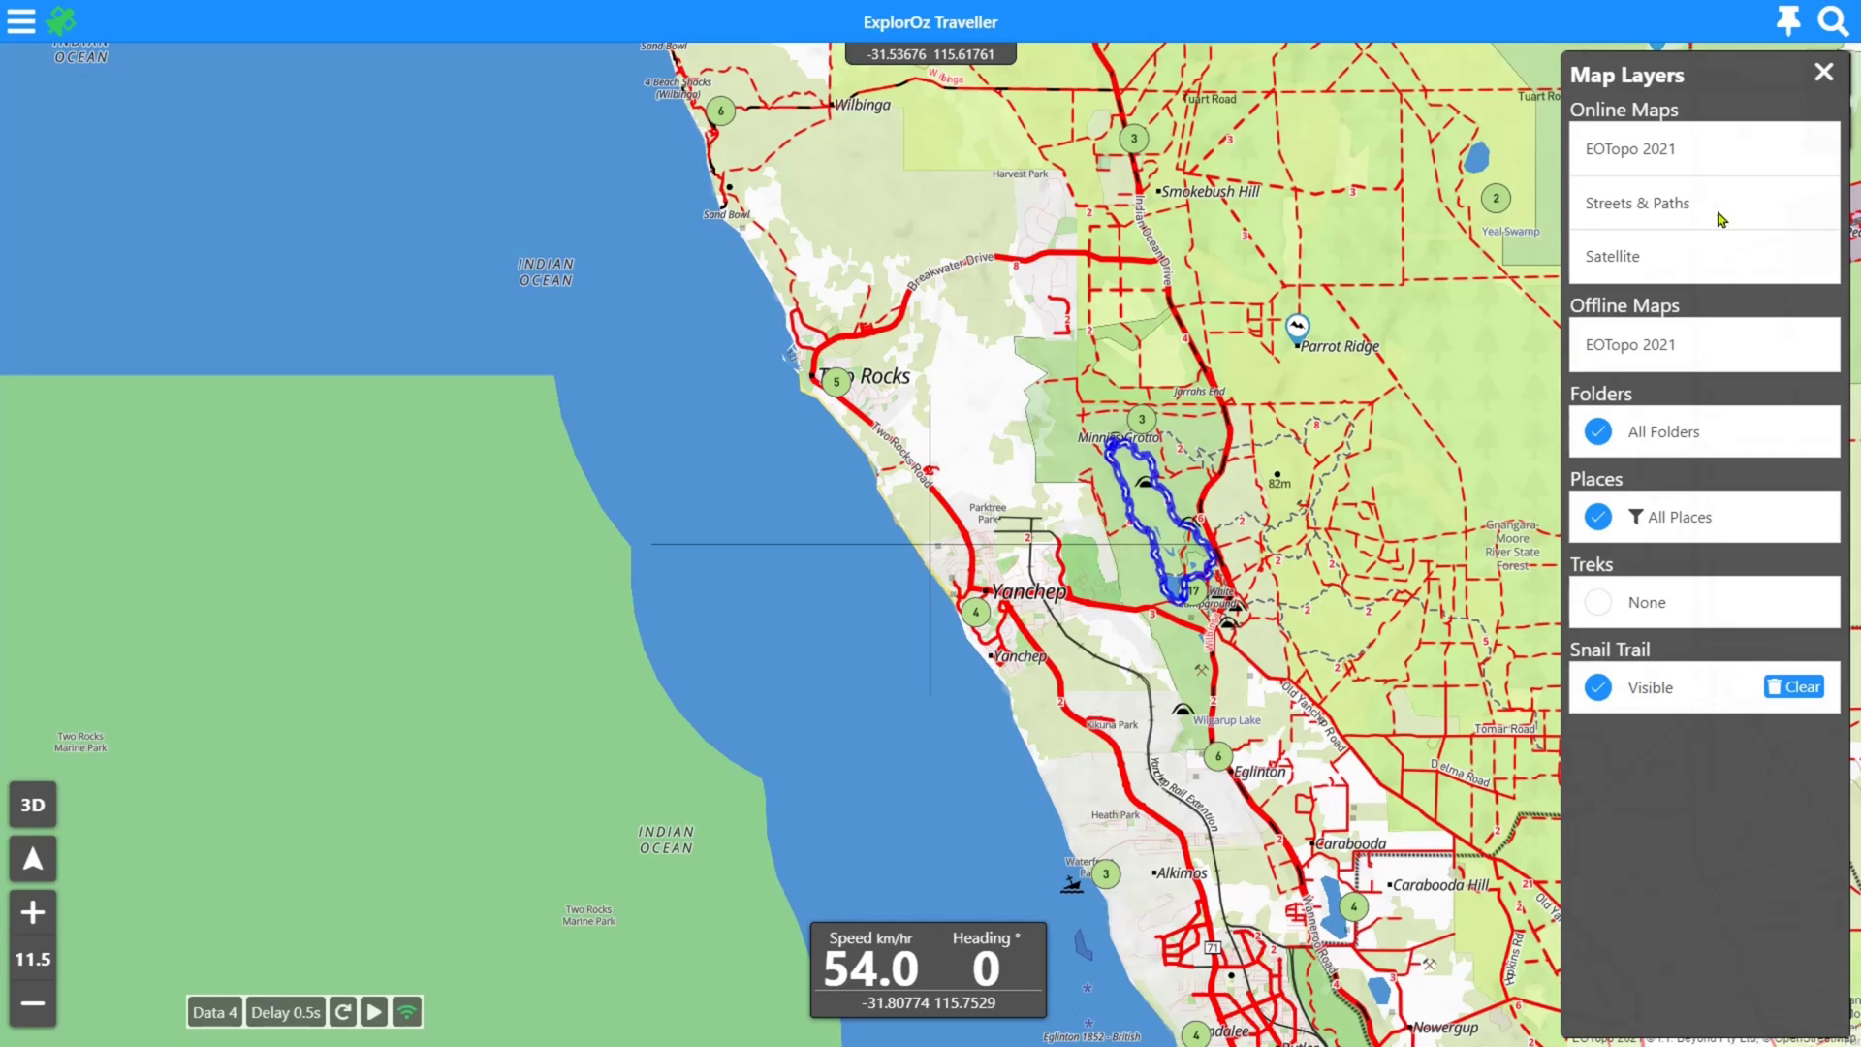
Assign Yanchep NP, Ghost House Trail Run 1 to the Entertainment folder in the personal track logs and return to the map.
left_click(1831, 21)
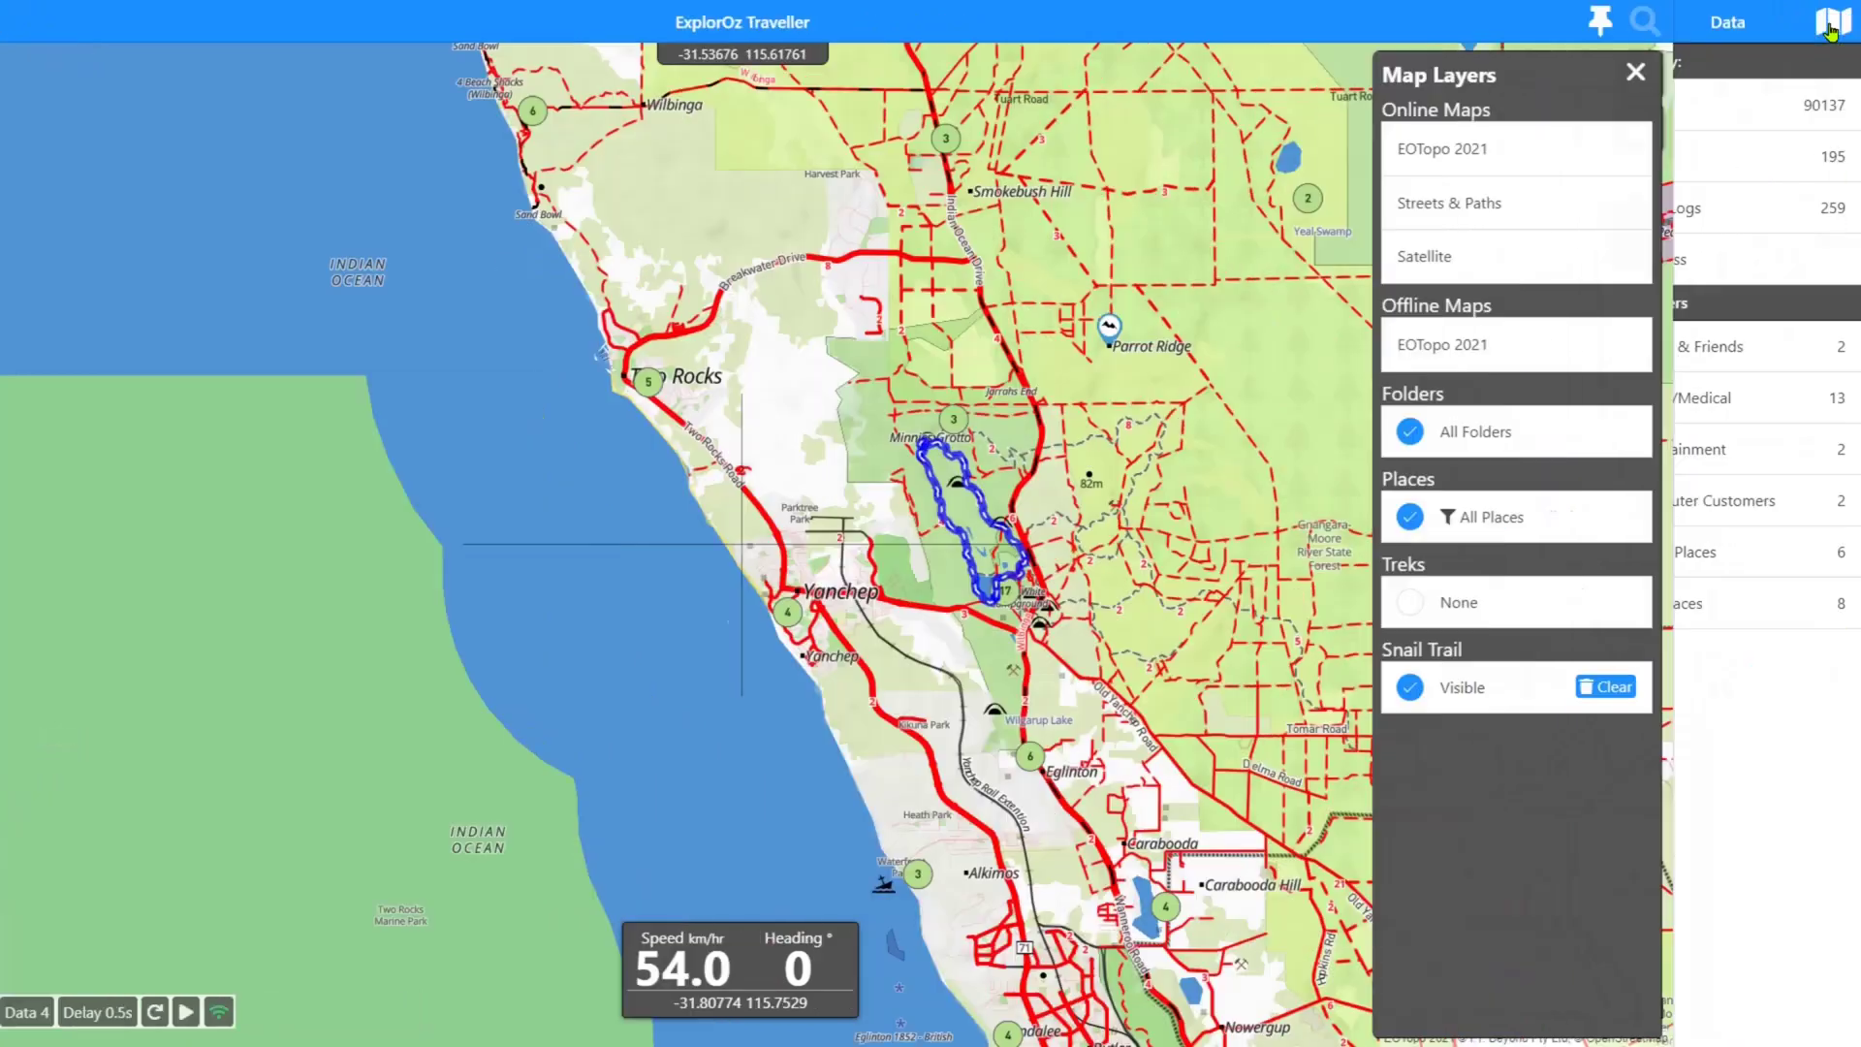
left_click(1721, 203)
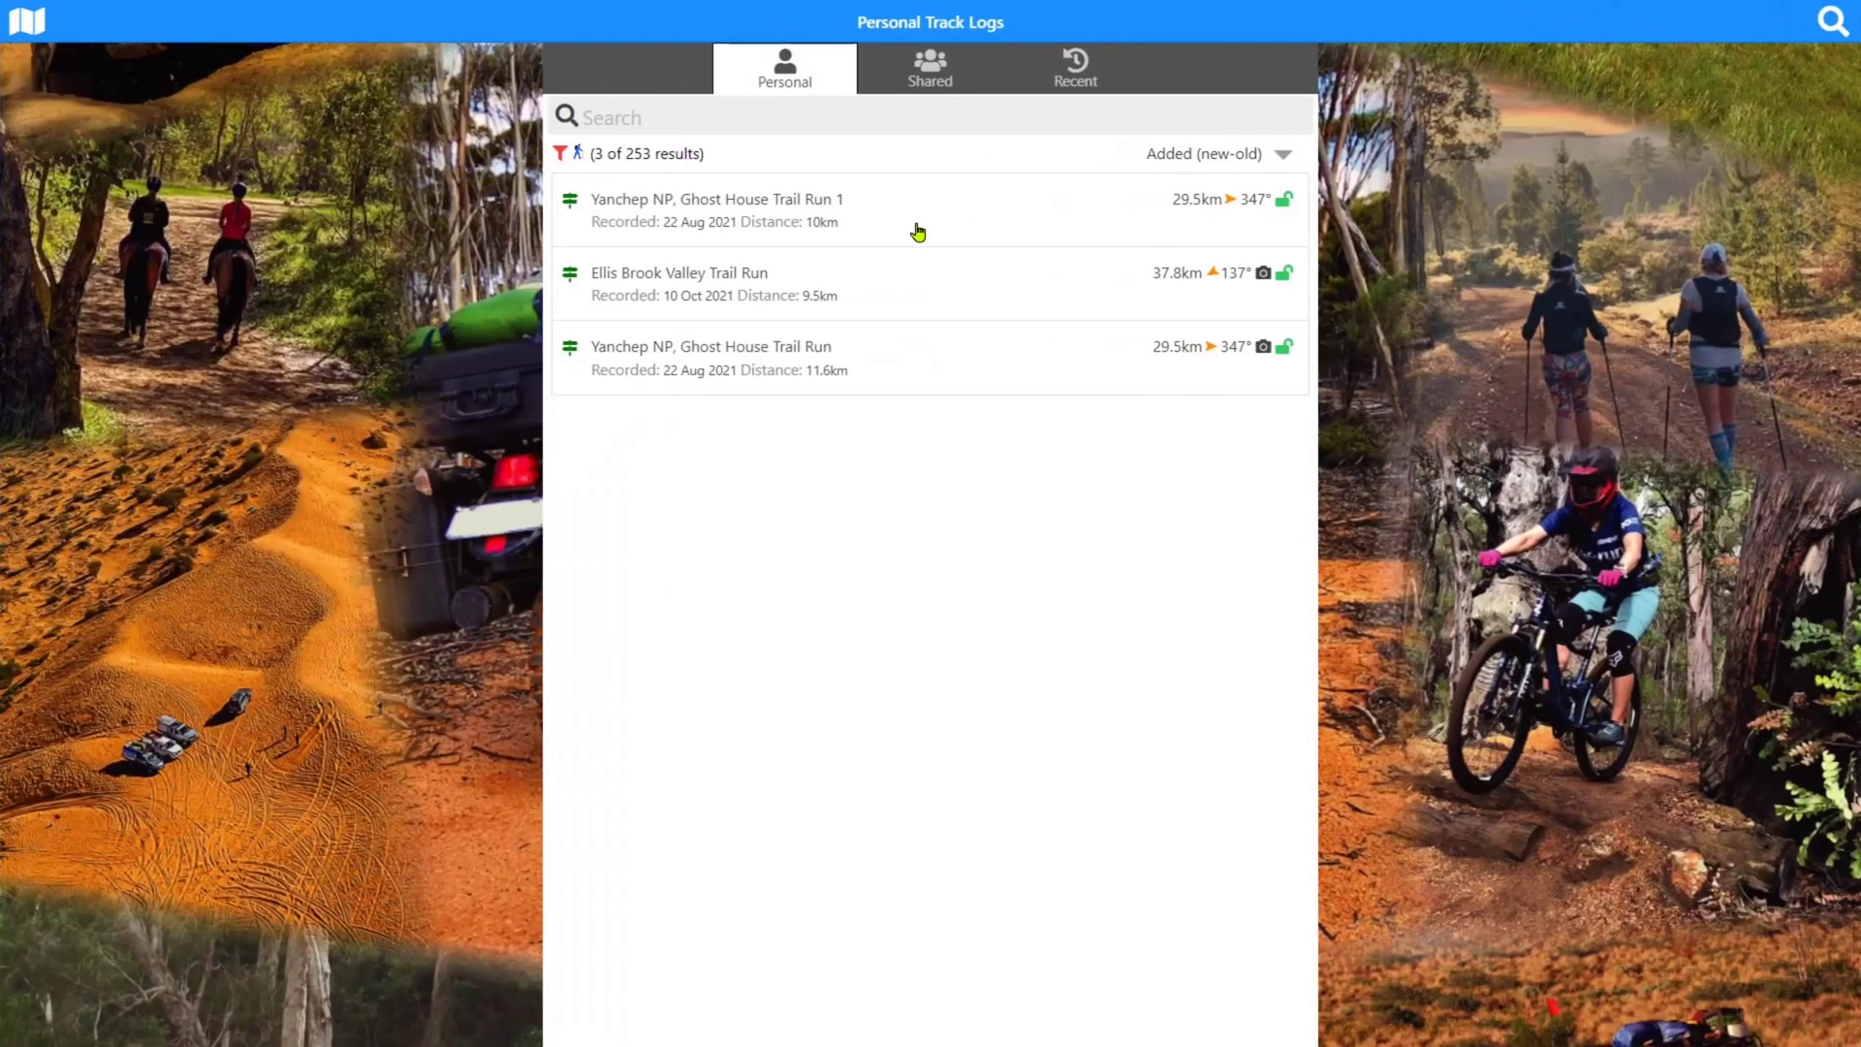
left_click_drag(1110, 207, 861, 220)
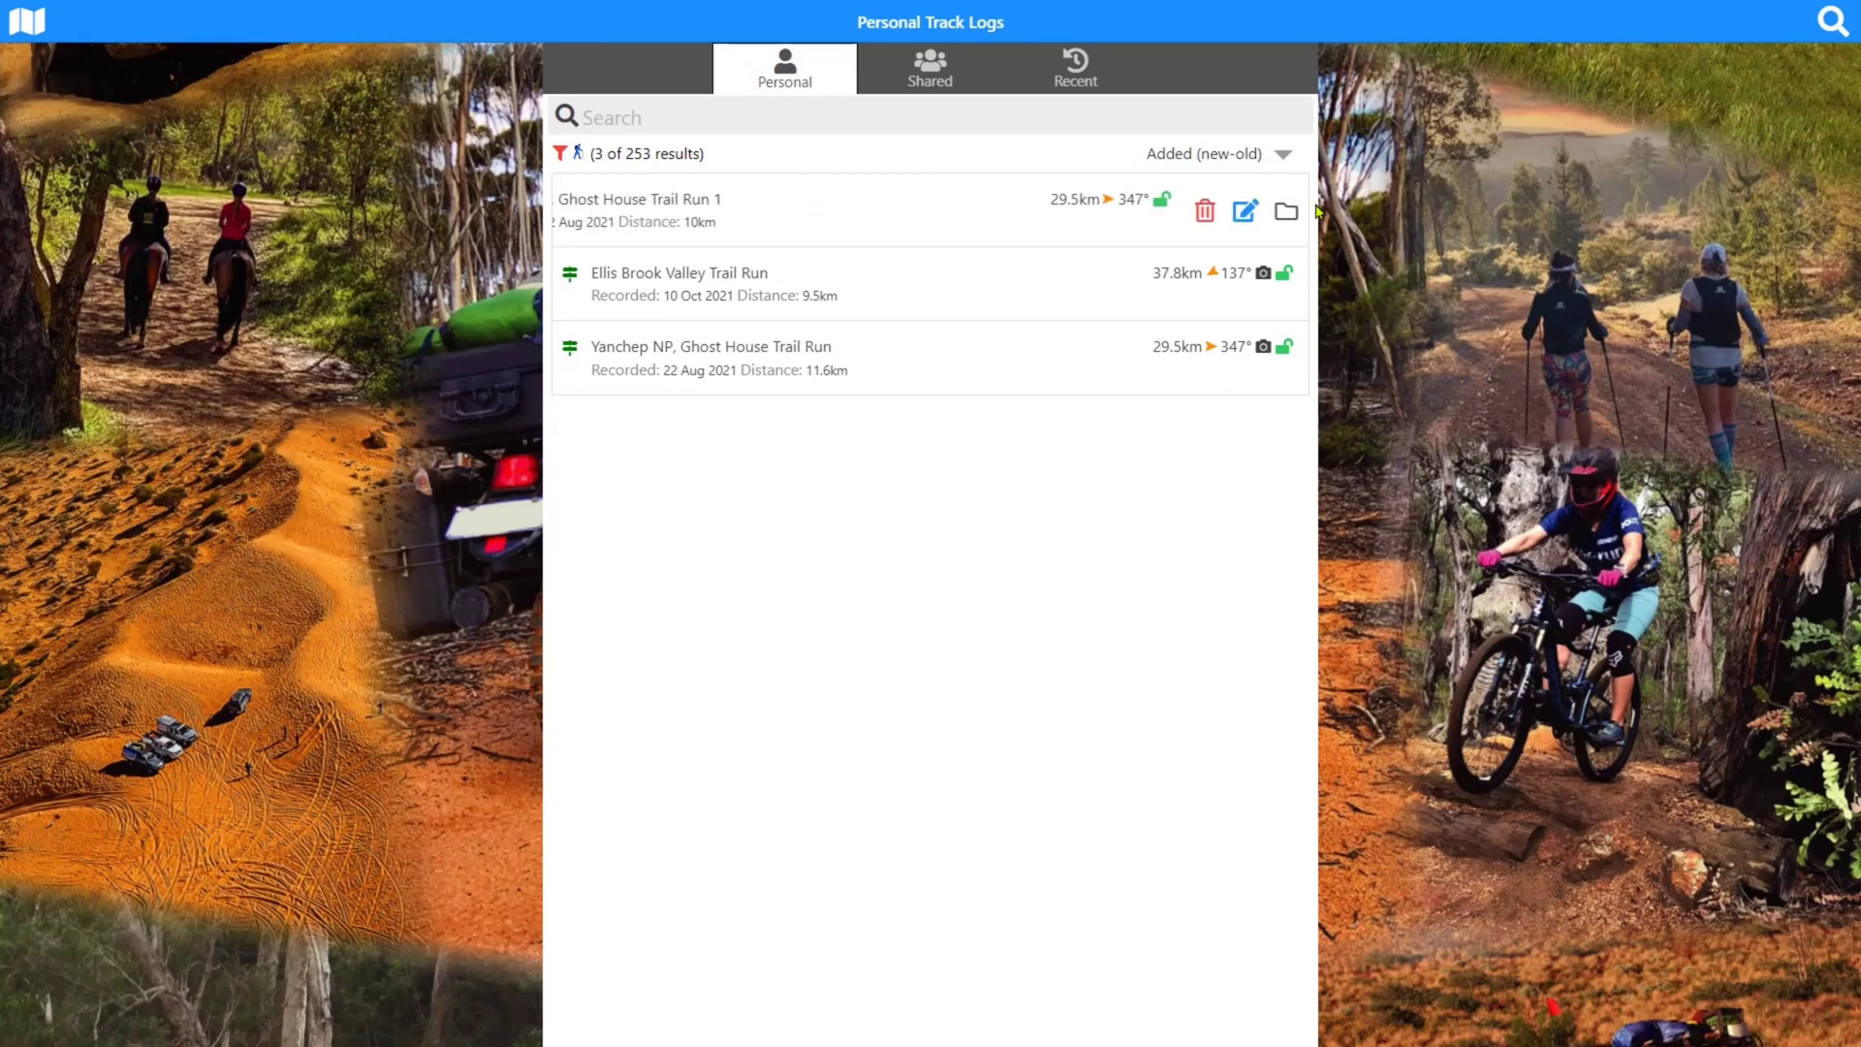
left_click(1287, 213)
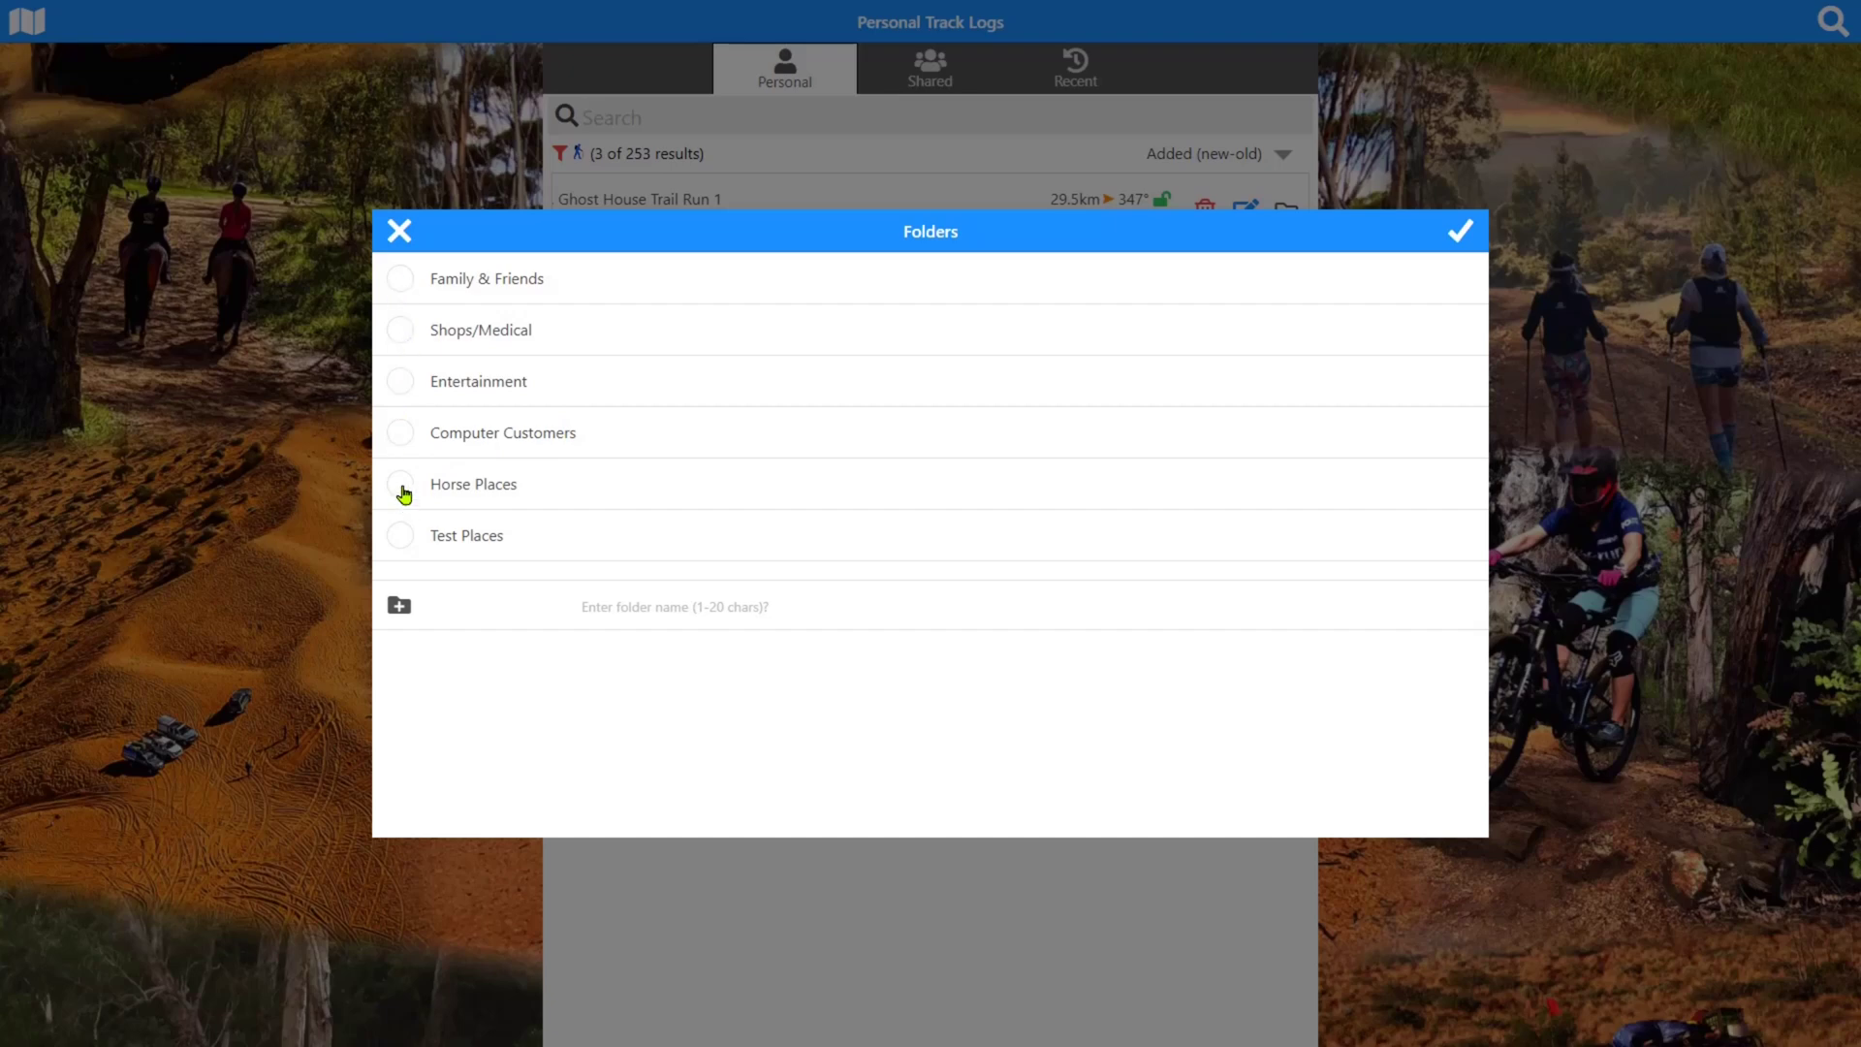
left_click(401, 381)
left_click(1461, 234)
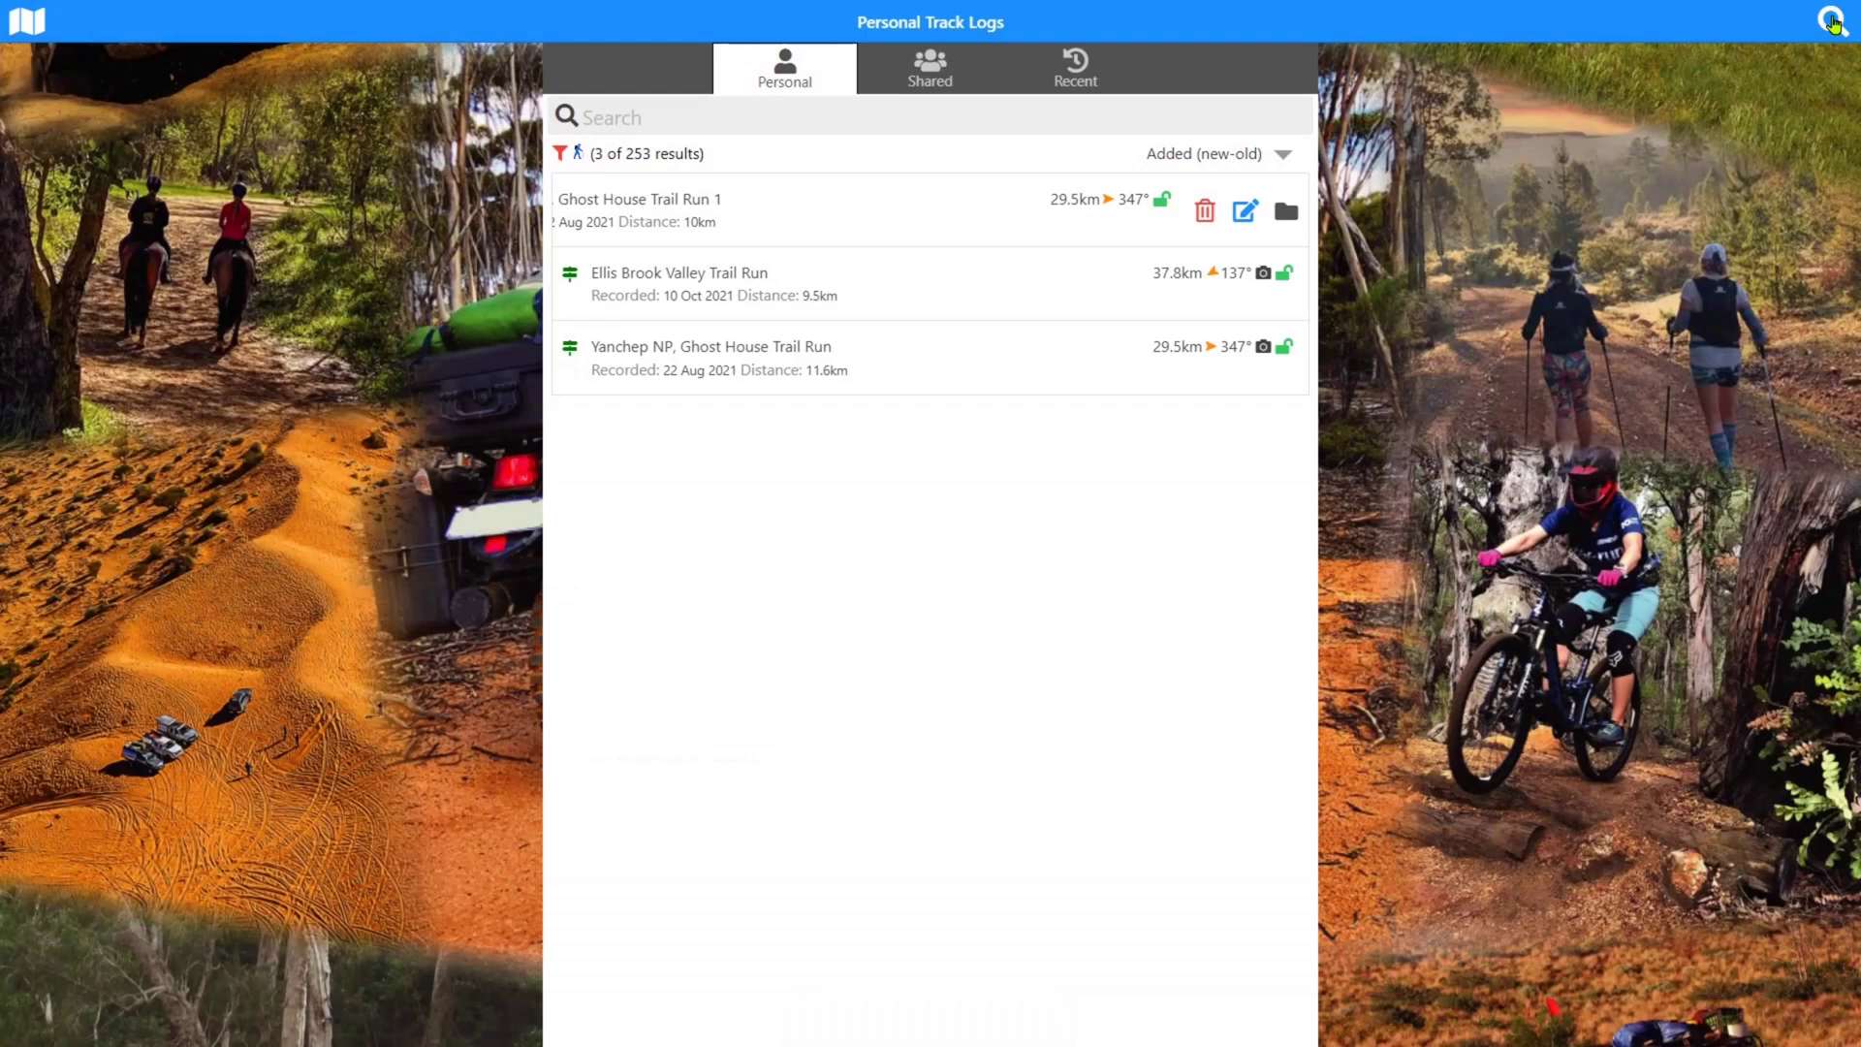
left_click(29, 24)
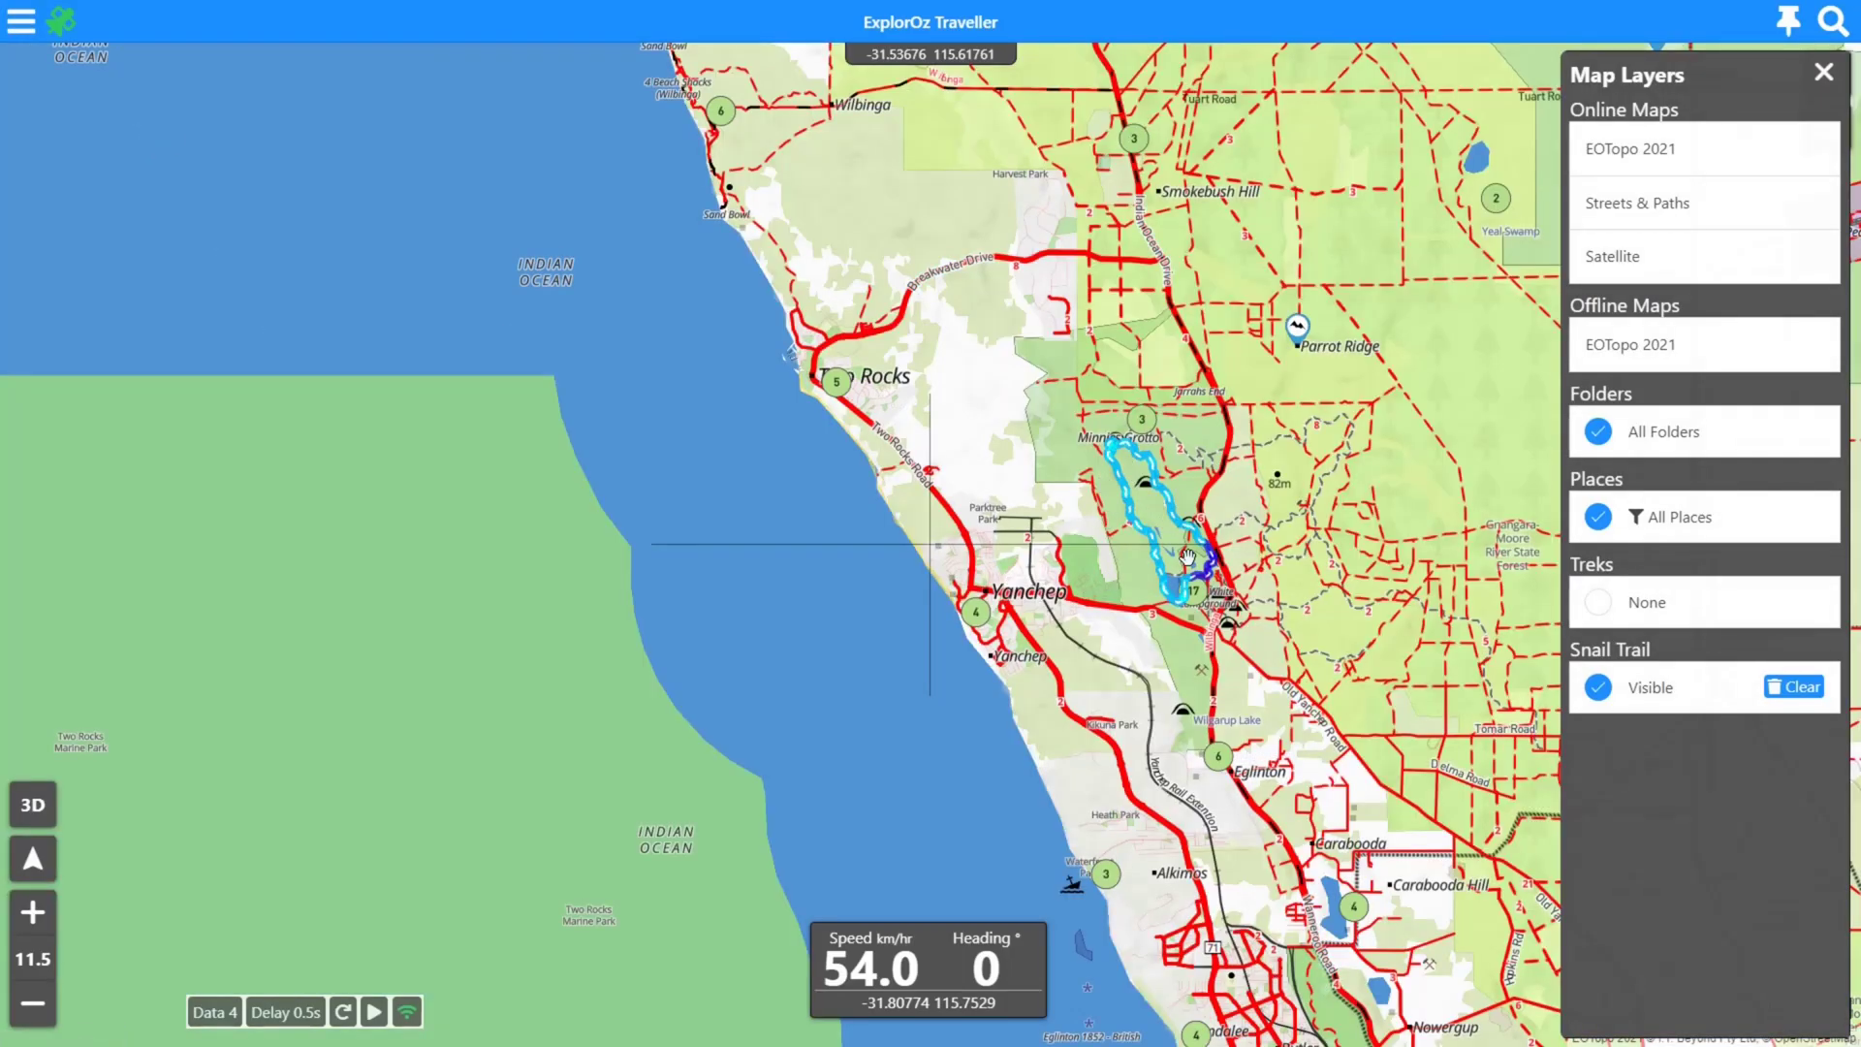
Filter the map's folder display to the Entertainment folder only.
left_click(1646, 433)
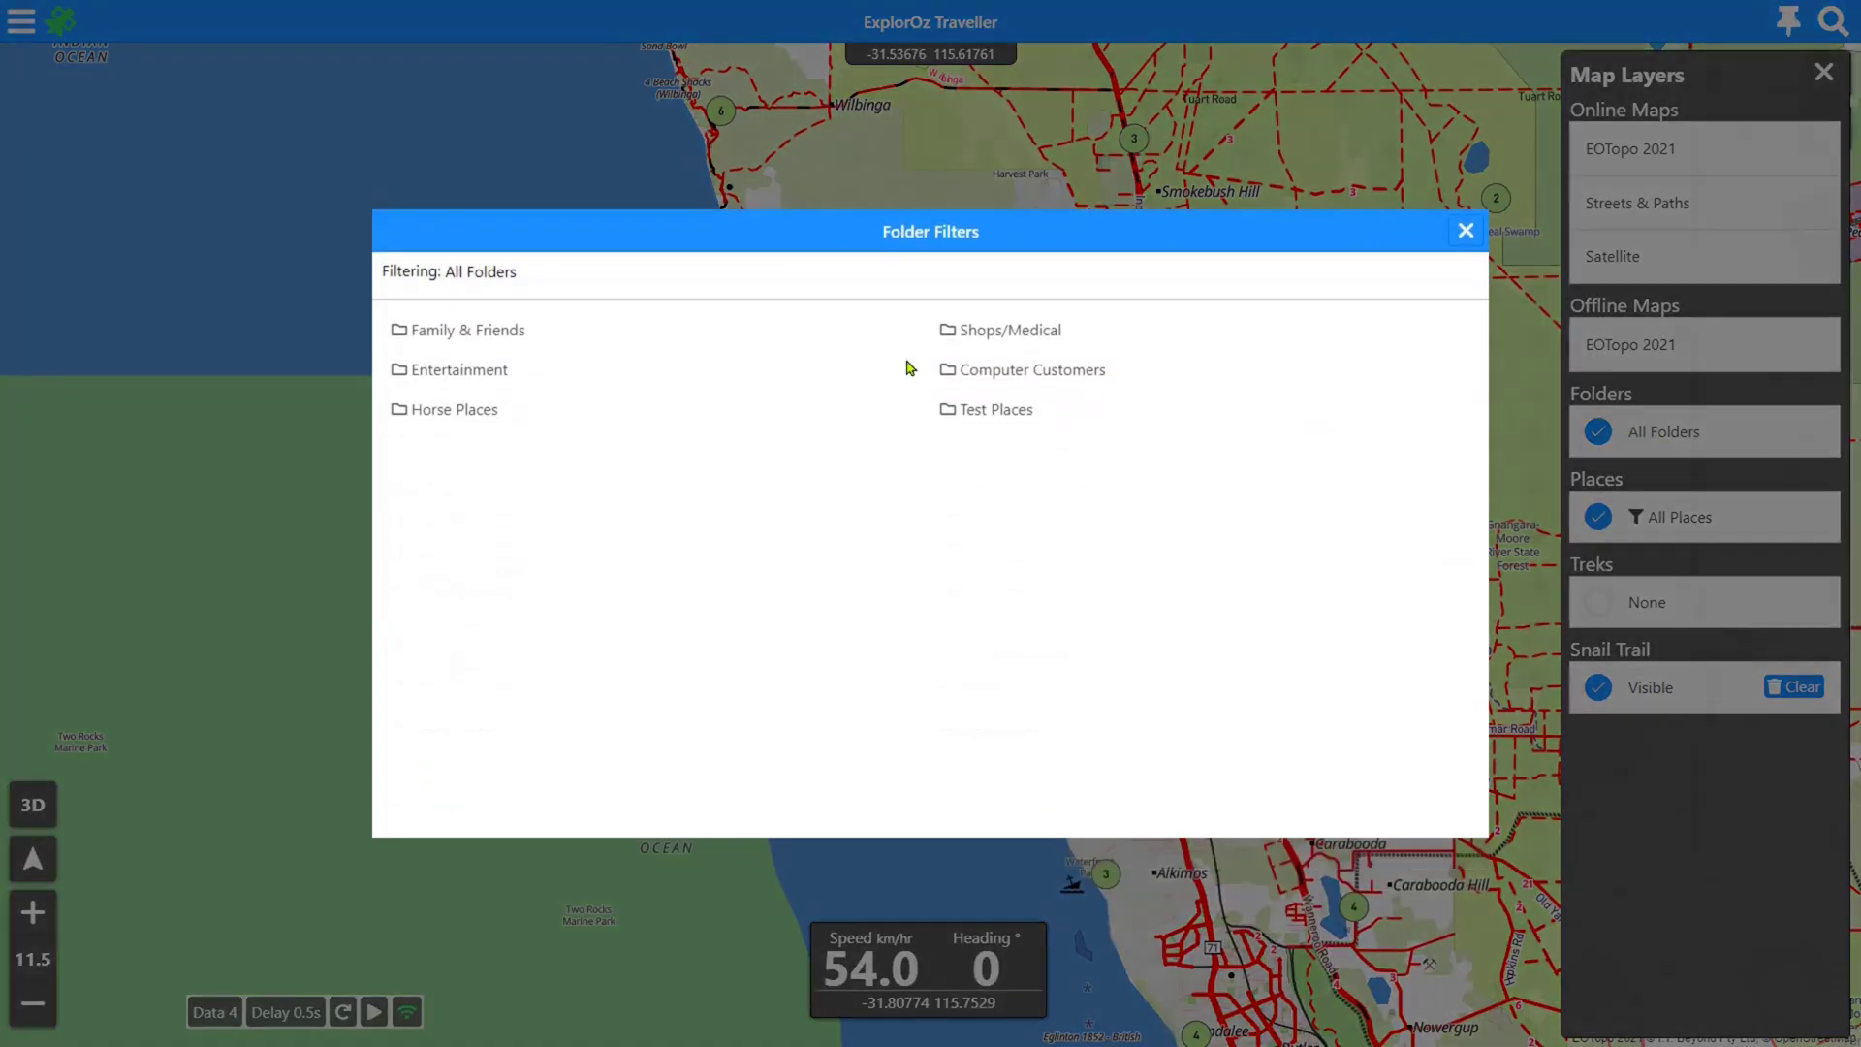
left_click(452, 373)
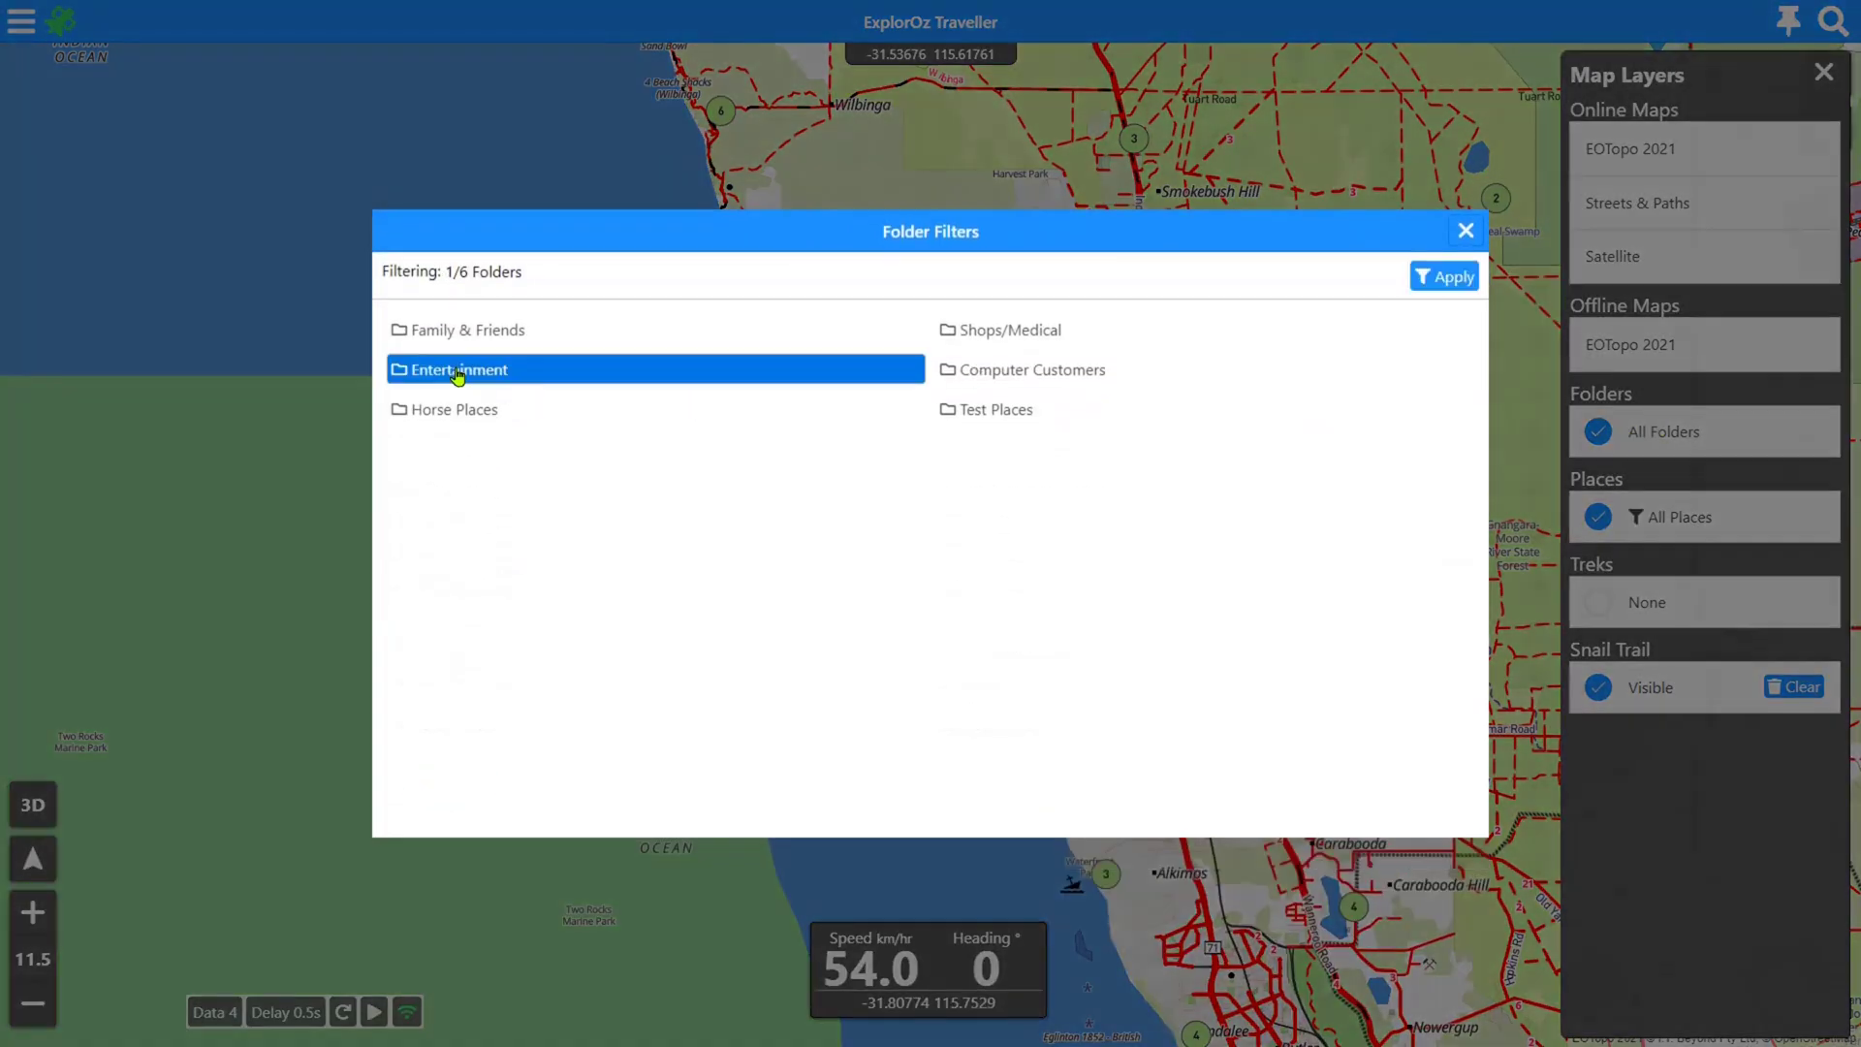
left_click(1462, 283)
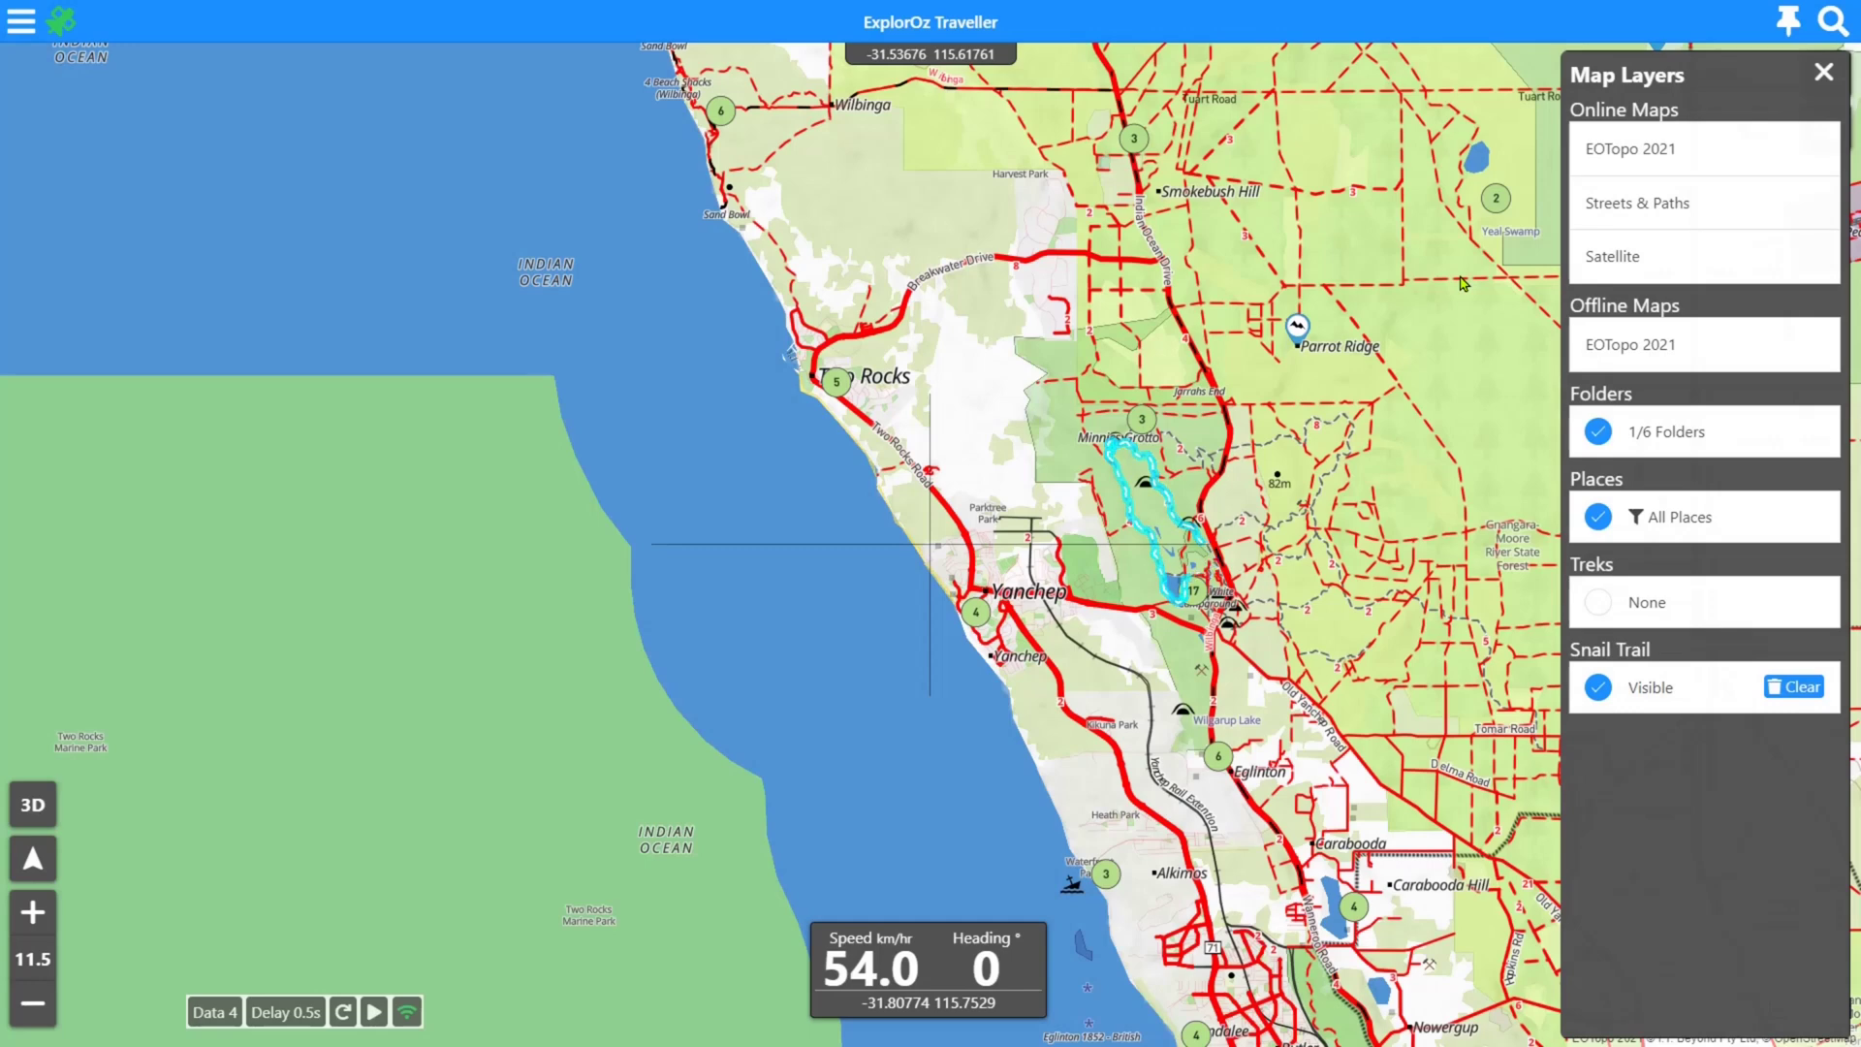
Add the Test Places folder to the map's folder filter alongside Entertainment.
left_click(1663, 433)
left_click(998, 414)
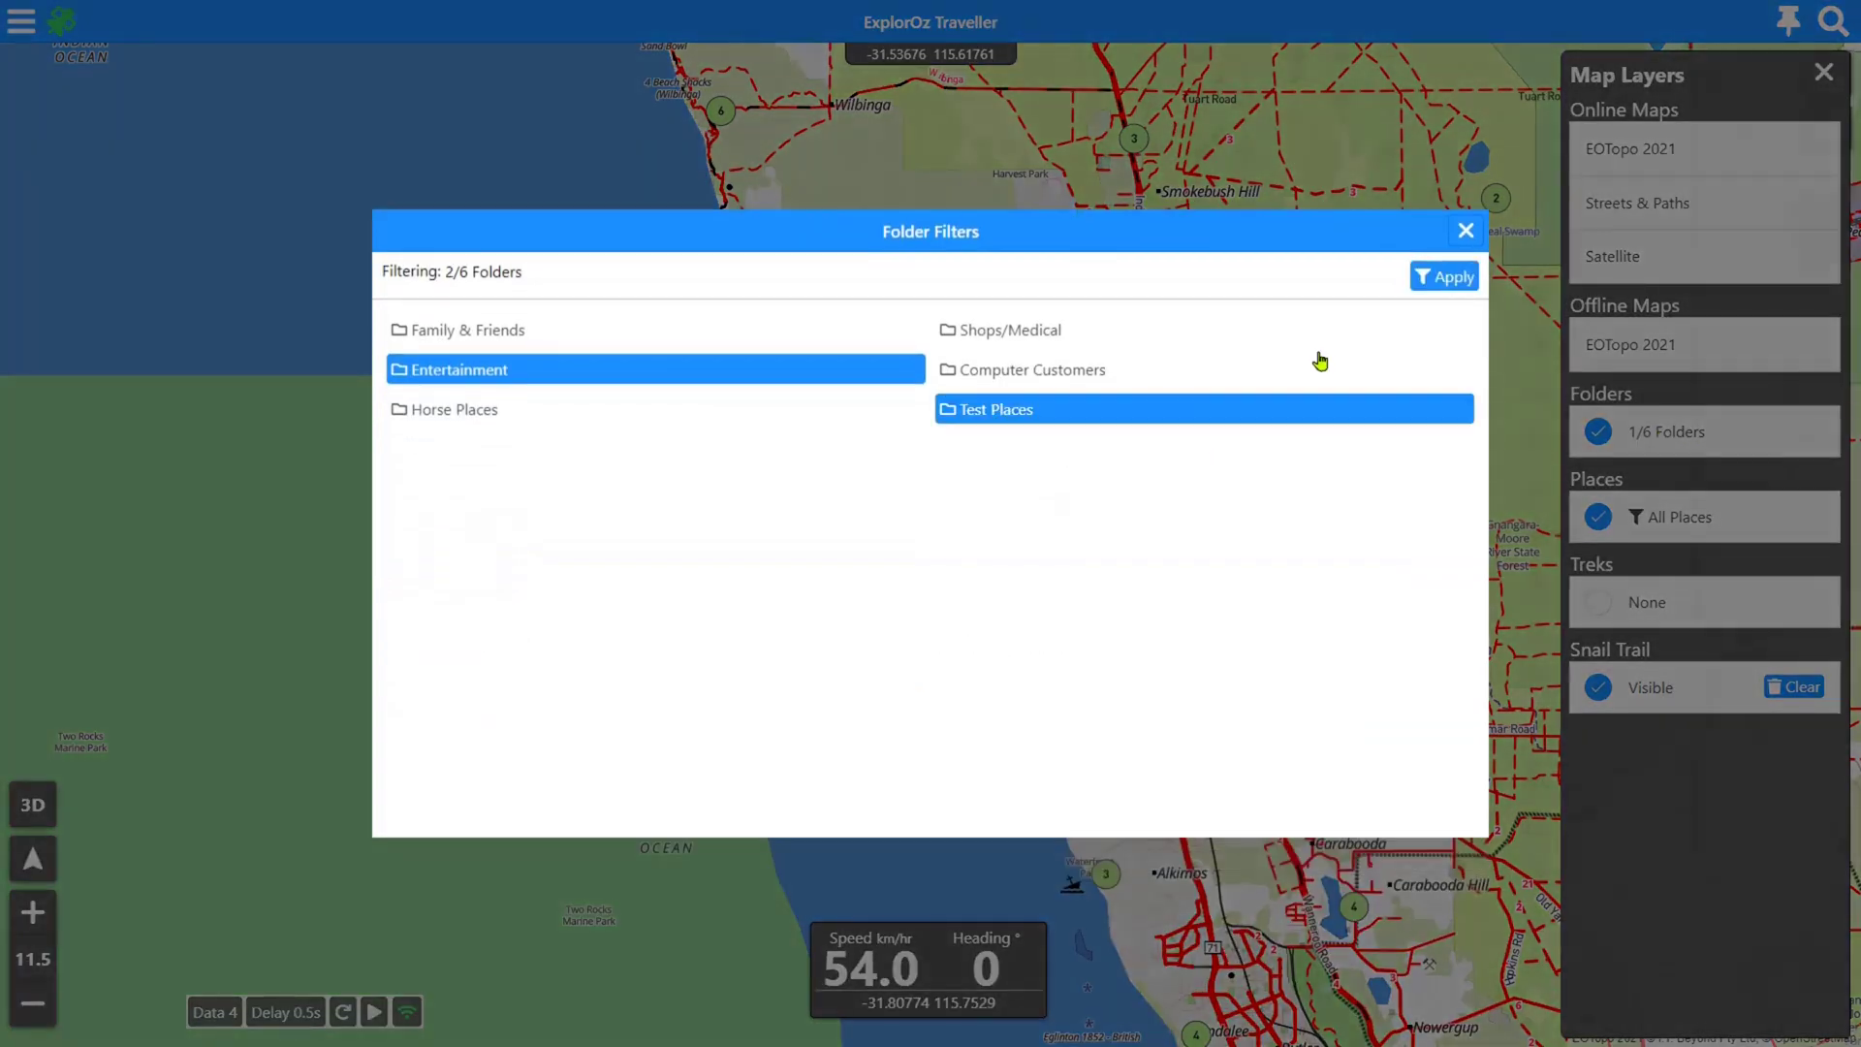
left_click(1445, 278)
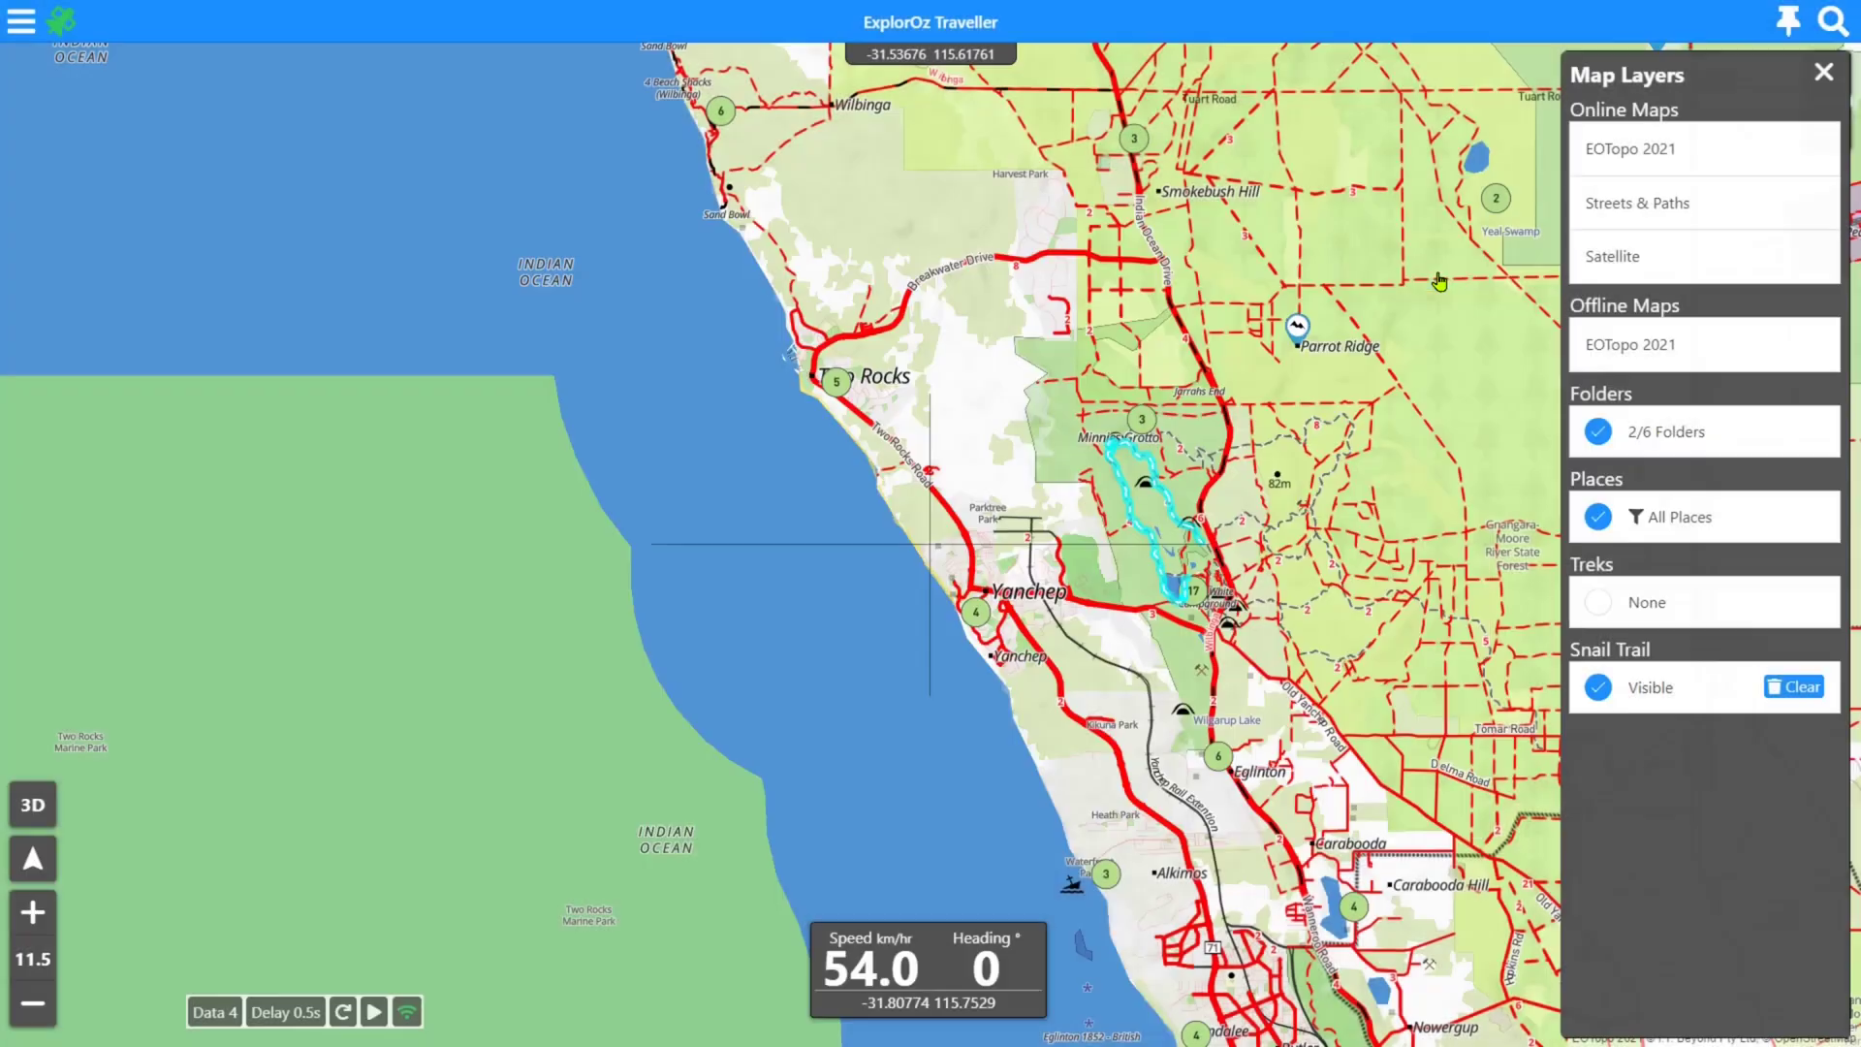
Reset the map's folder filter to display all folders.
left_click(1651, 436)
left_click(1445, 277)
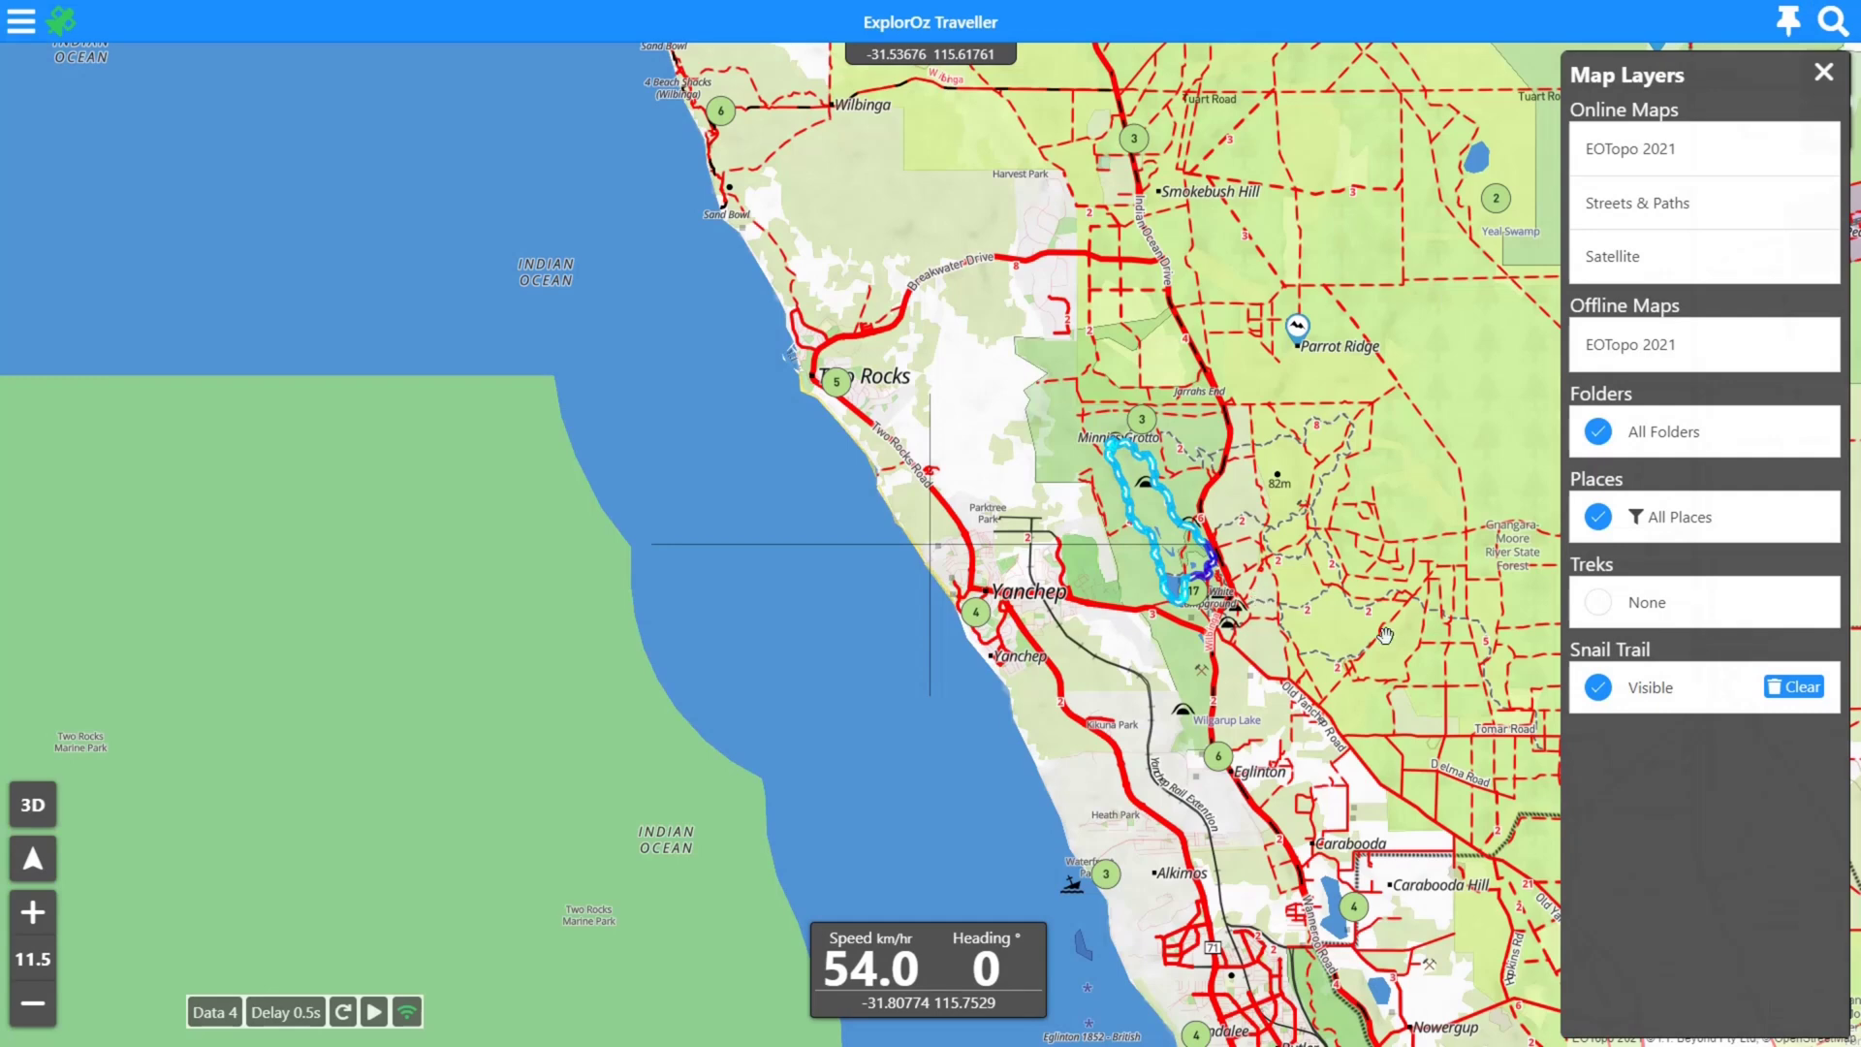
scroll(1386, 635, "down", 5)
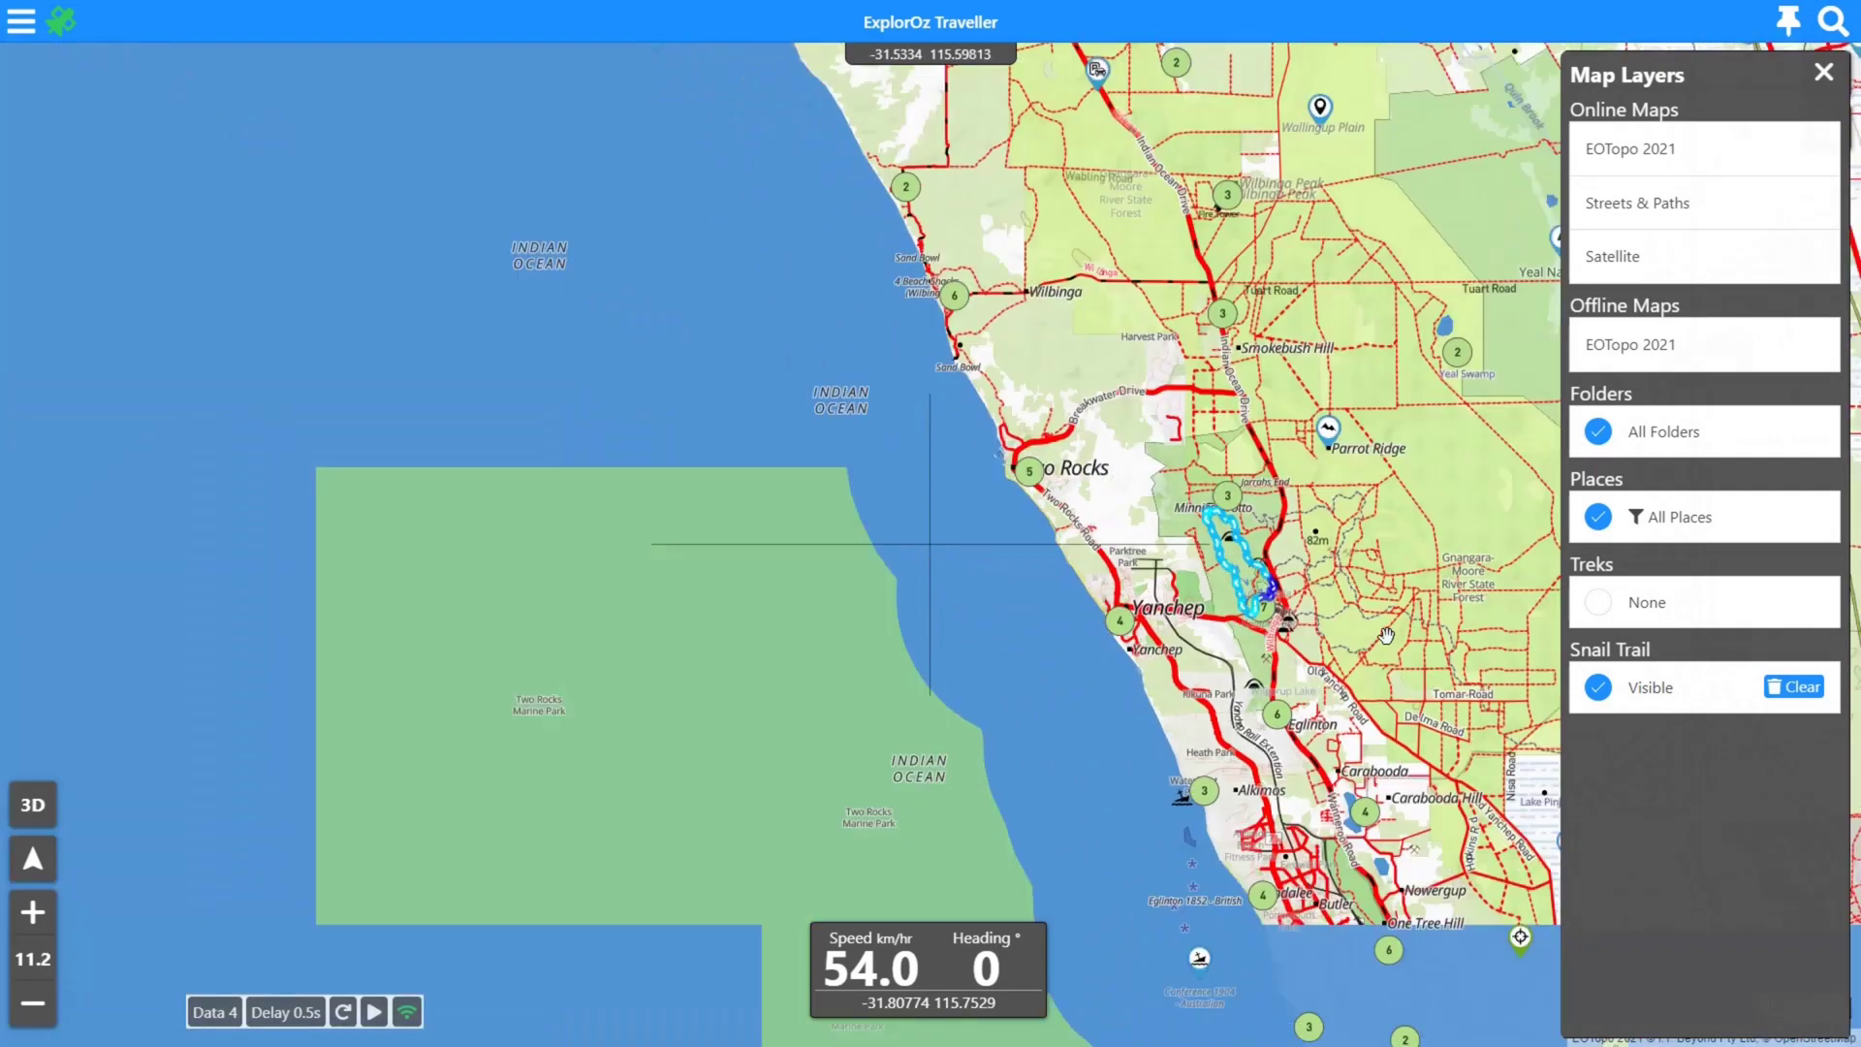